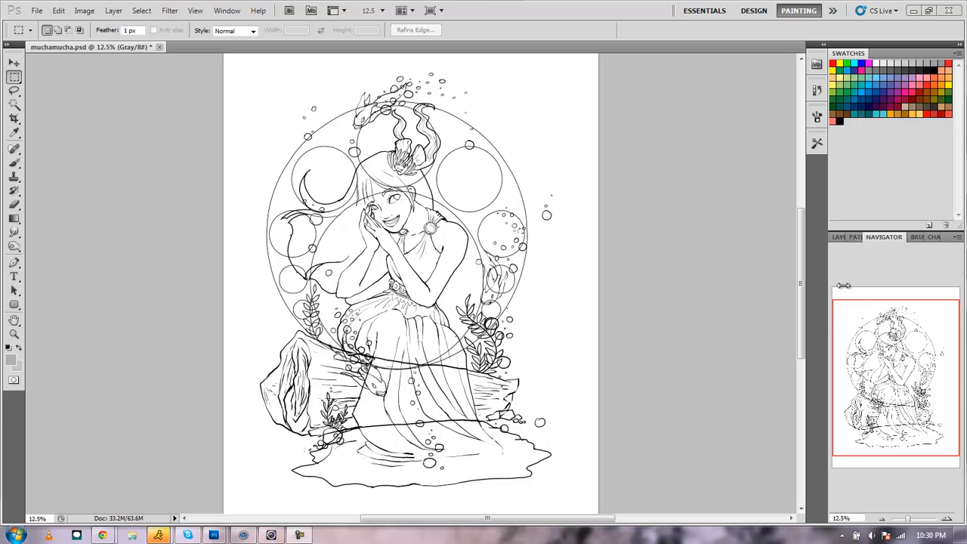
# Convert the image from grayscale to RGB Color mode without merging the layers
pyautogui.click(839, 237)
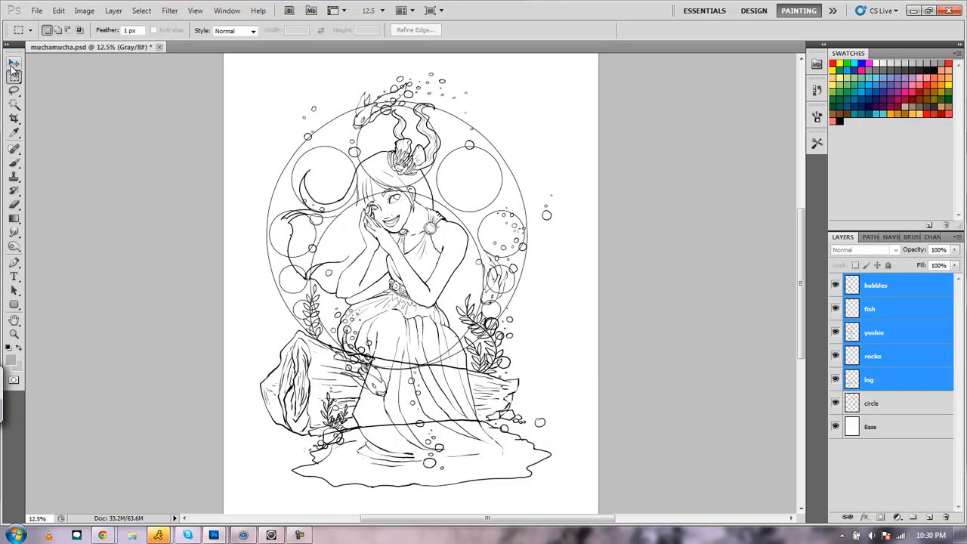
pyautogui.click(83, 12)
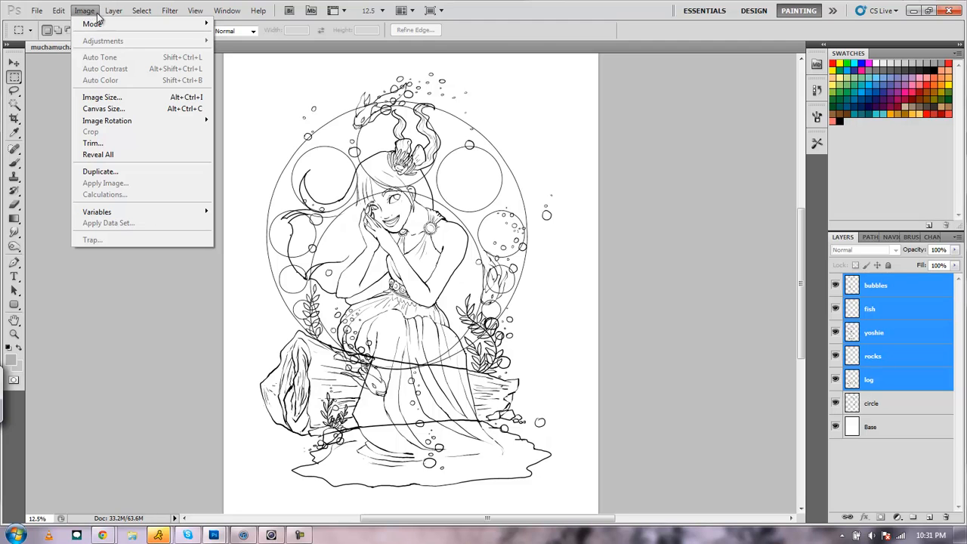
pyautogui.moveTo(91, 26)
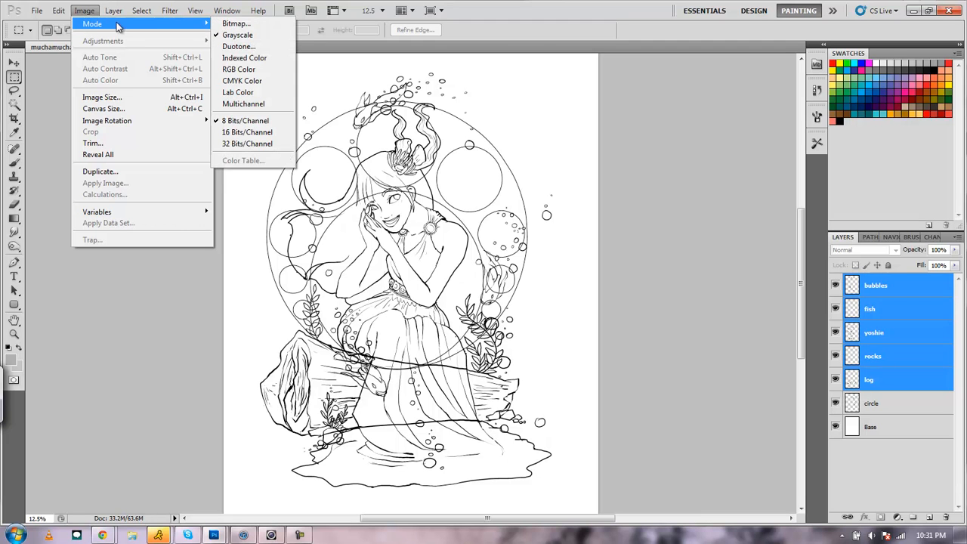
pyautogui.click(239, 70)
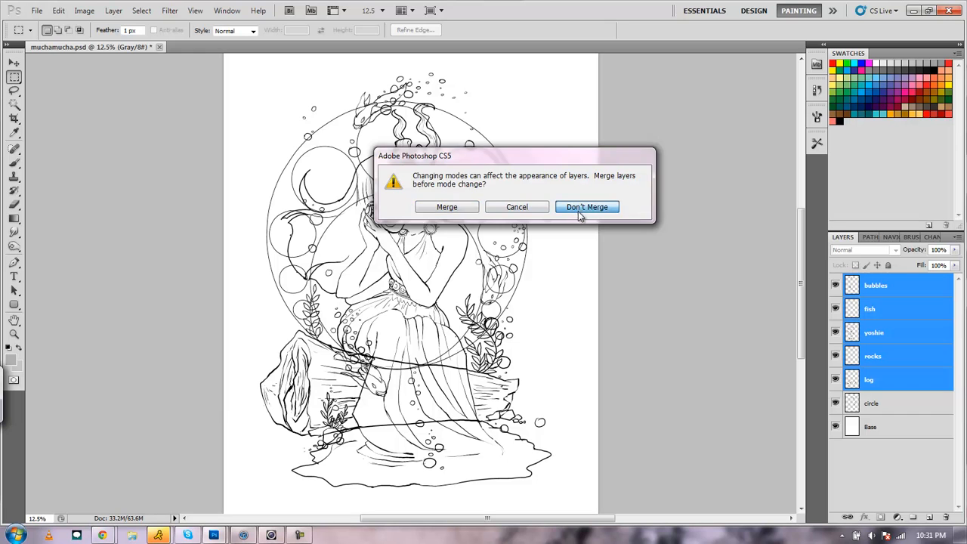
pyautogui.click(580, 208)
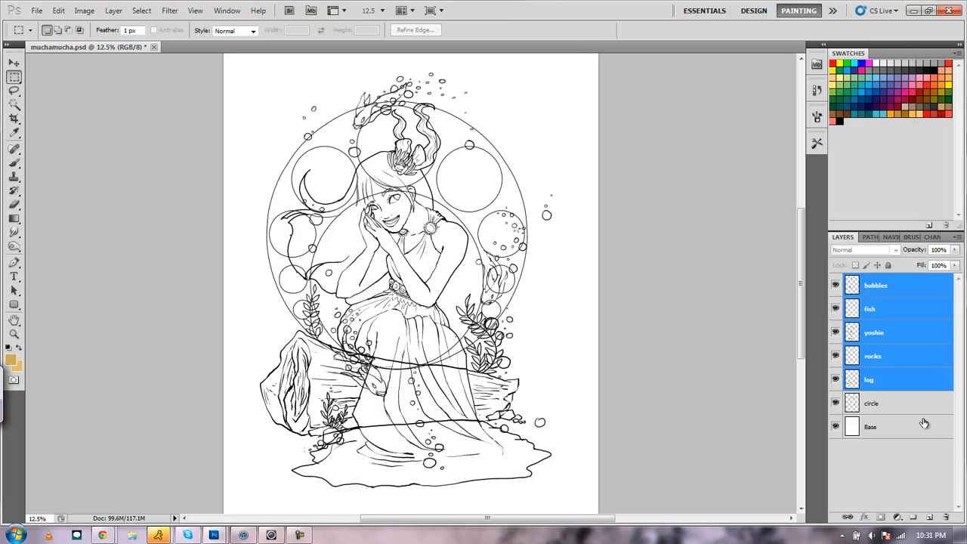
# Add a new empty layer directly above the Base layer
pyautogui.click(869, 425)
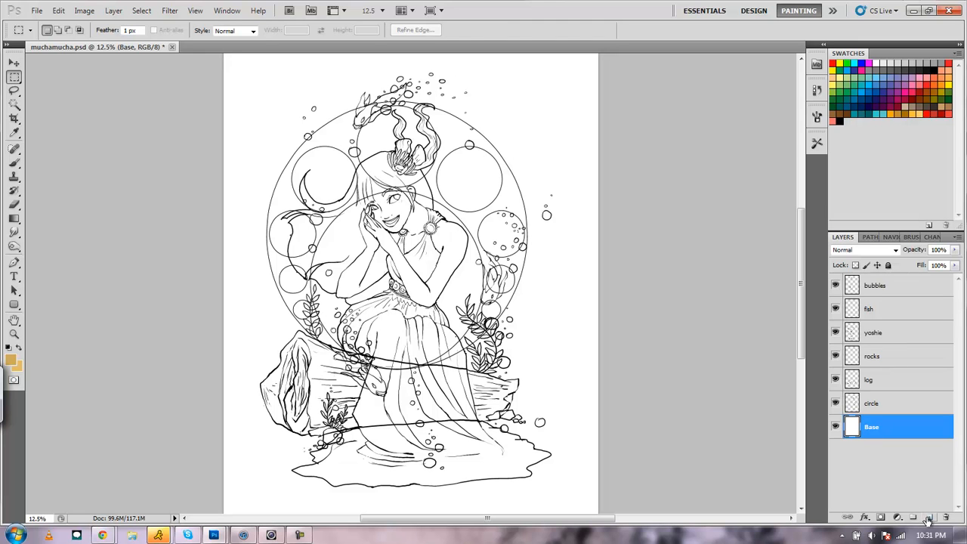
pyautogui.click(928, 518)
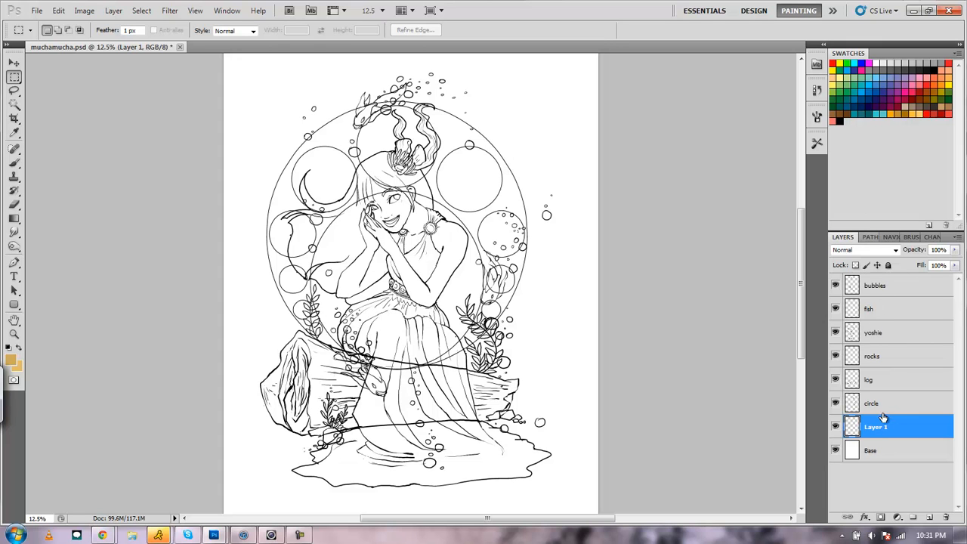
# Toggle the circle, log, yoshie, fish and bubbles layers off and on to examine the line art each one holds
pyautogui.click(836, 404)
pyautogui.click(836, 404)
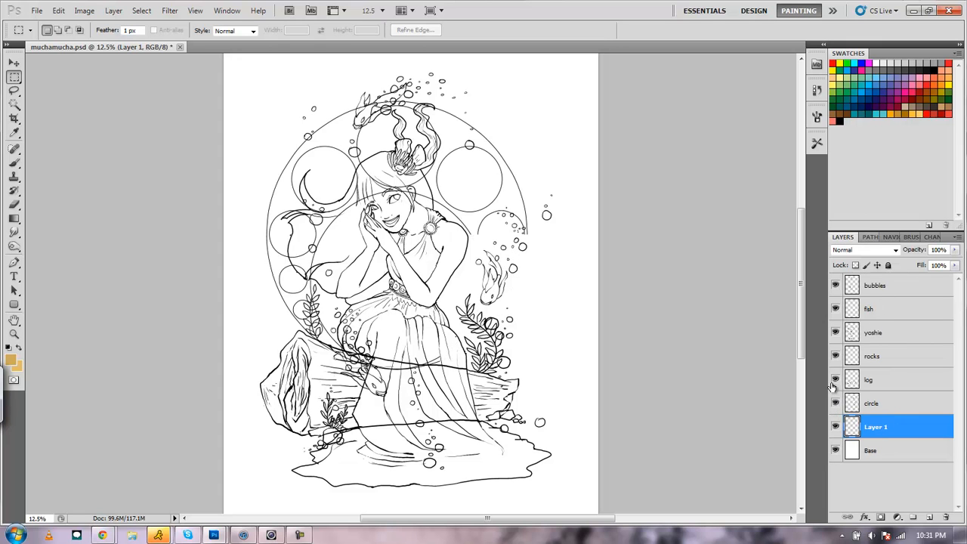
pyautogui.click(834, 381)
pyautogui.click(835, 380)
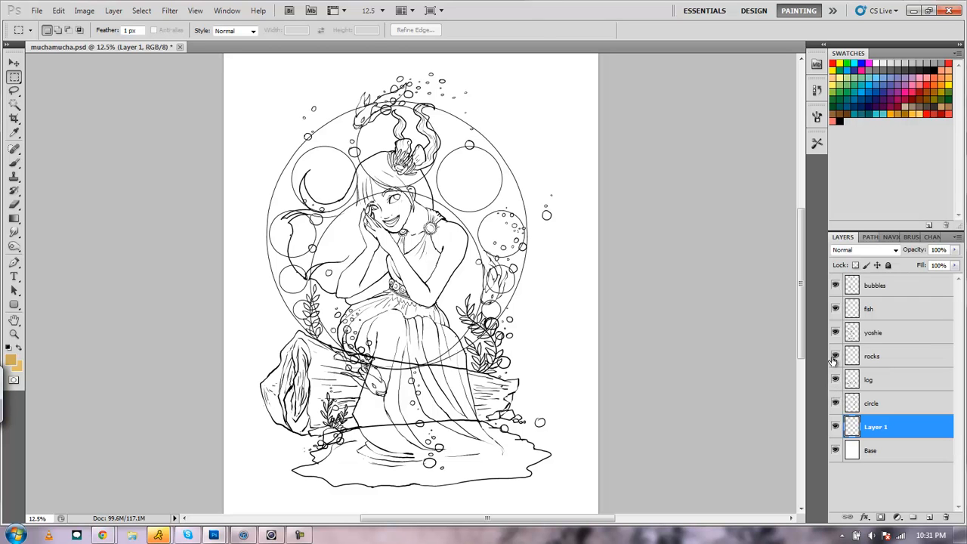
pyautogui.click(836, 333)
pyautogui.click(836, 334)
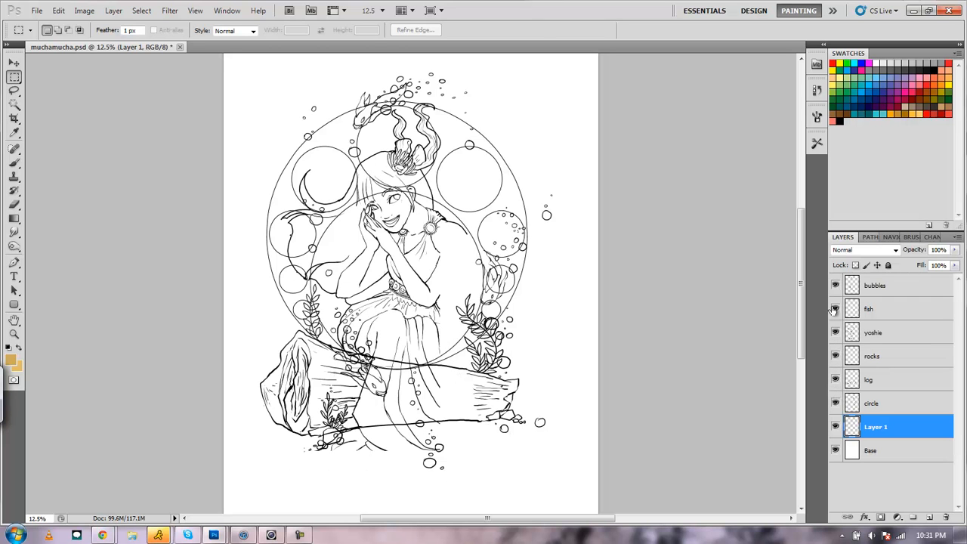
pyautogui.click(836, 308)
pyautogui.click(835, 307)
pyautogui.click(836, 286)
pyautogui.click(836, 286)
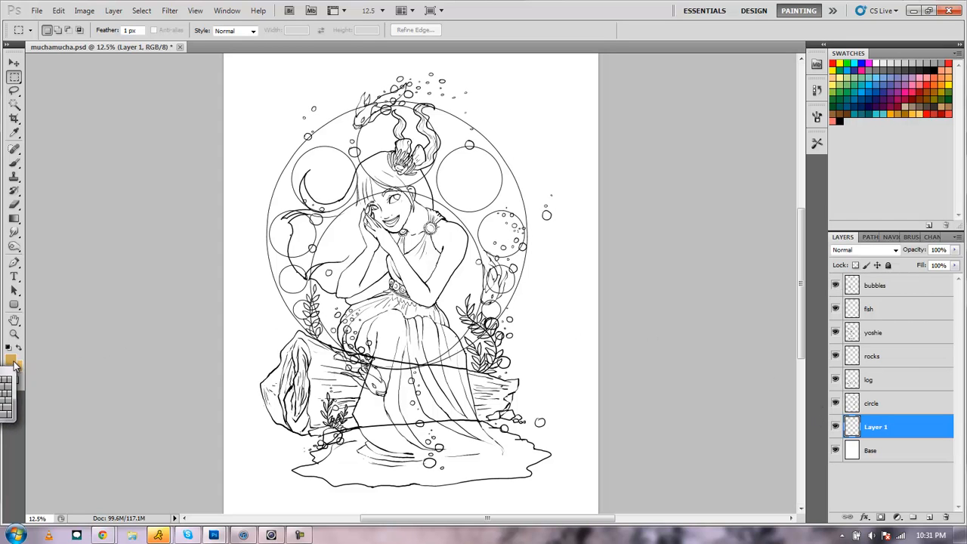
# Set the foreground color to muted grey-green 7f907f and fill the new layer above Base with it
pyautogui.click(11, 361)
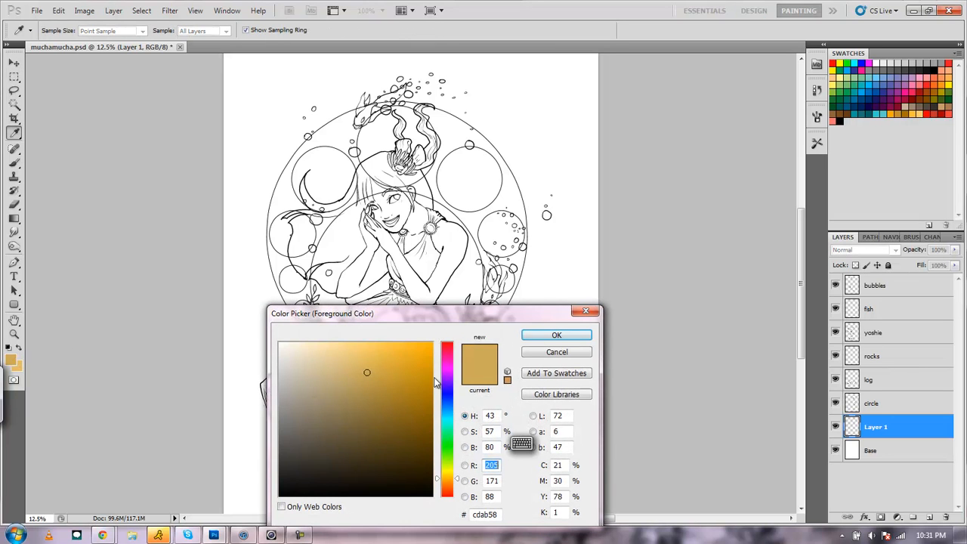
pyautogui.moveTo(451, 466); pyautogui.dragTo(450, 445)
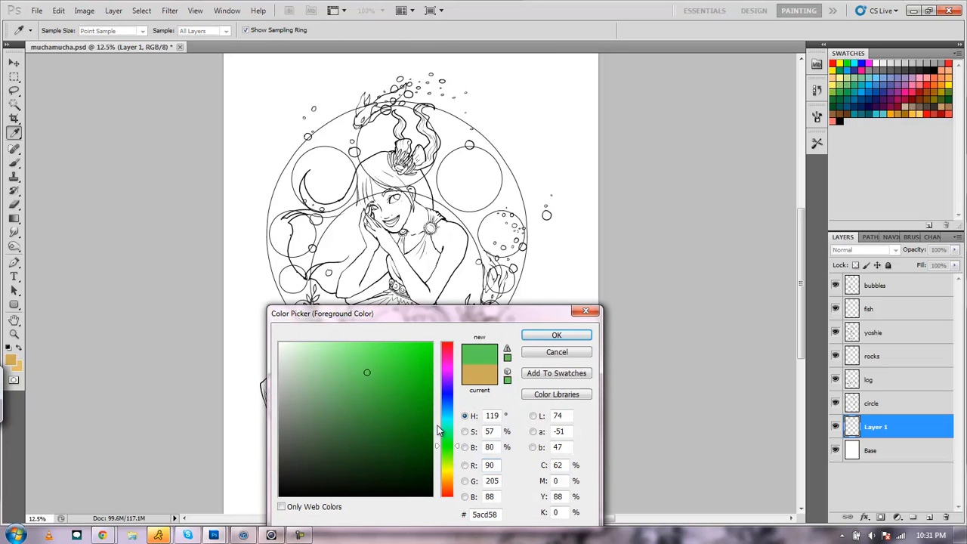
pyautogui.moveTo(336, 390)
pyautogui.mouseDown()
pyautogui.moveTo(302, 383)
pyautogui.moveTo(311, 410)
pyautogui.moveTo(299, 411)
pyautogui.mouseUp()
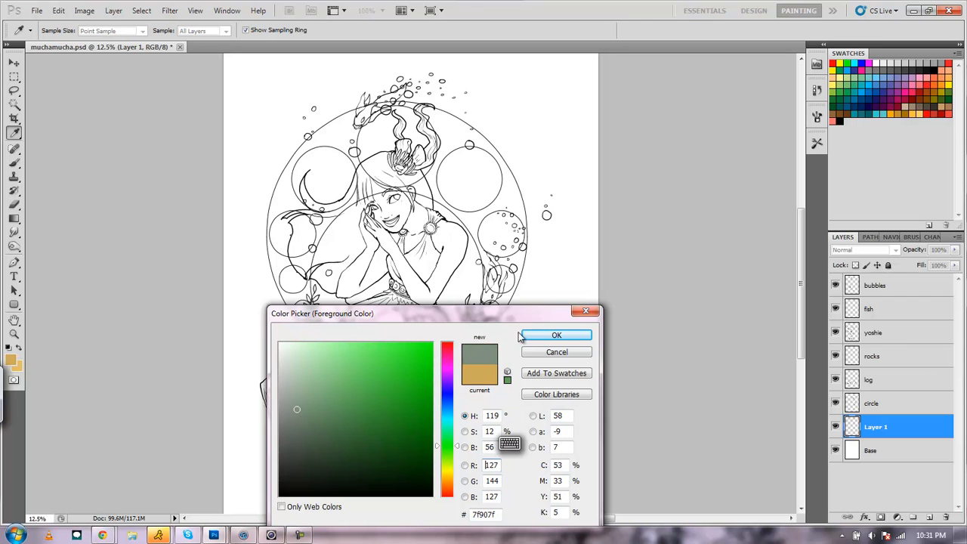
pyautogui.click(557, 335)
pyautogui.press('m')
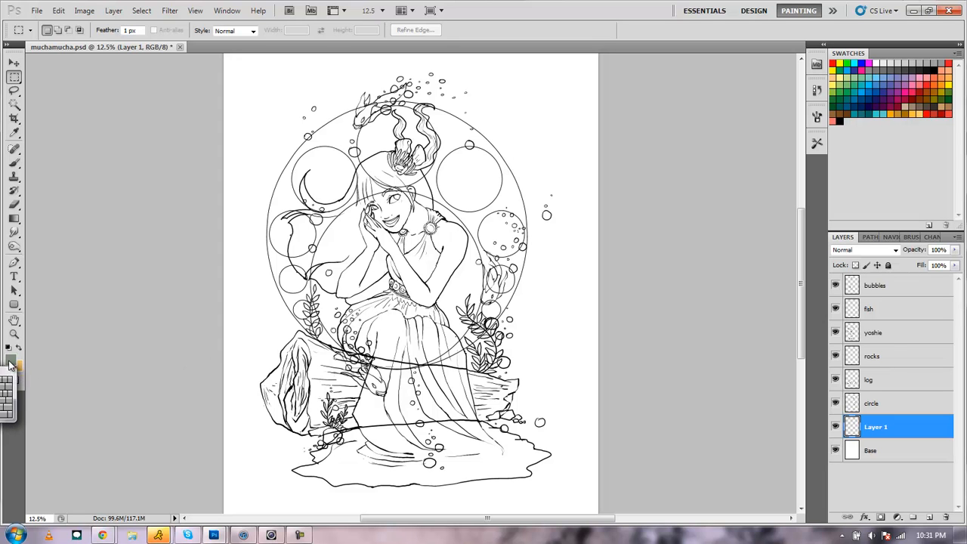
pyautogui.moveTo(14, 218); pyautogui.dragTo(40, 229)
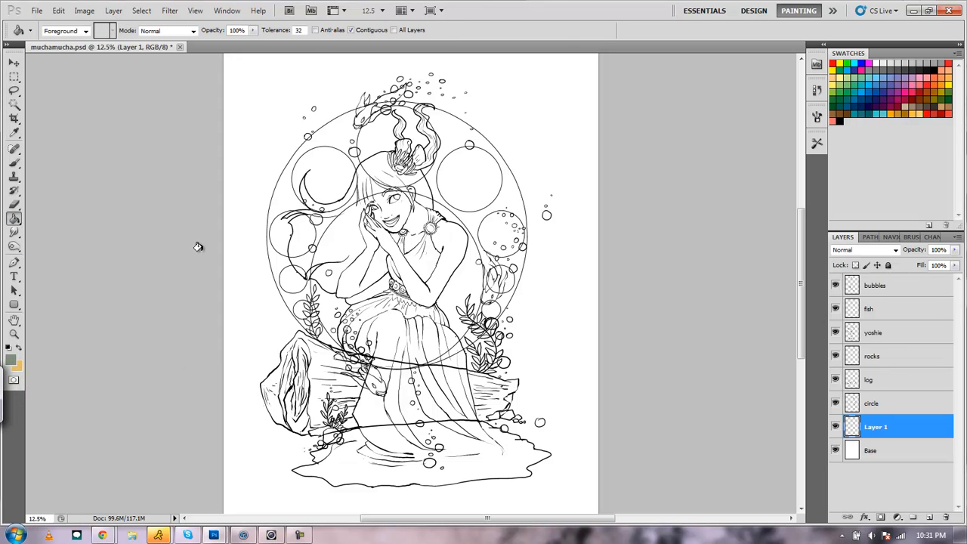
pyautogui.hotkey('alt', 'BackSpace')
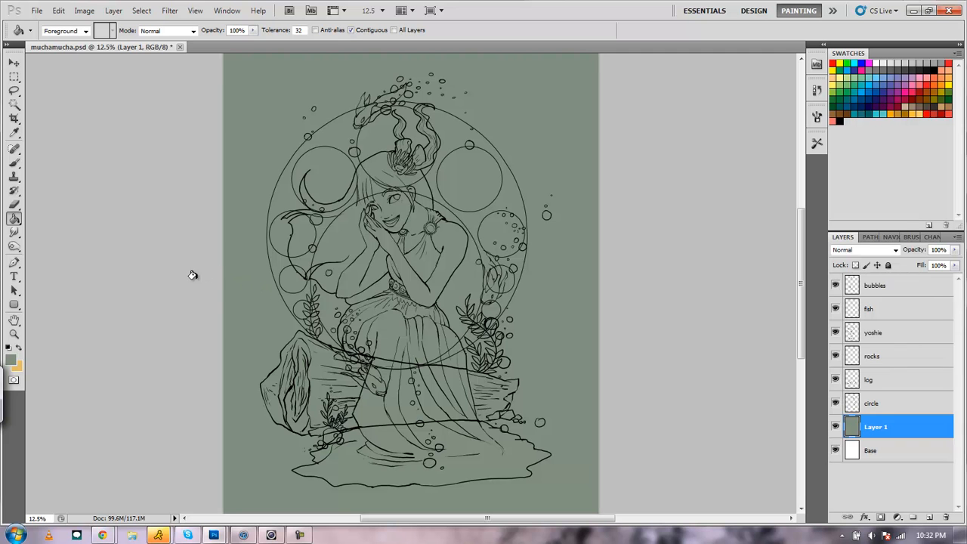
pyautogui.click(11, 360)
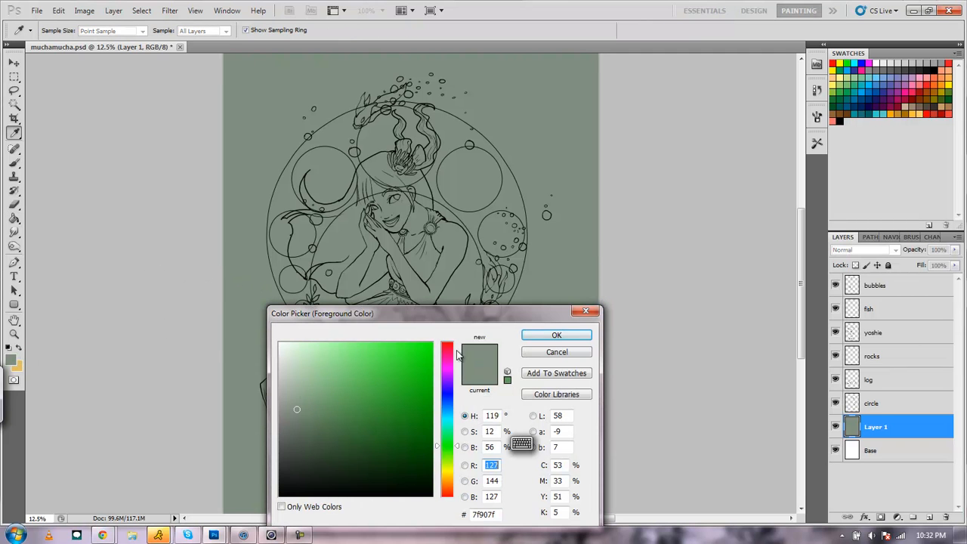
pyautogui.moveTo(493, 321); pyautogui.dragTo(715, 138)
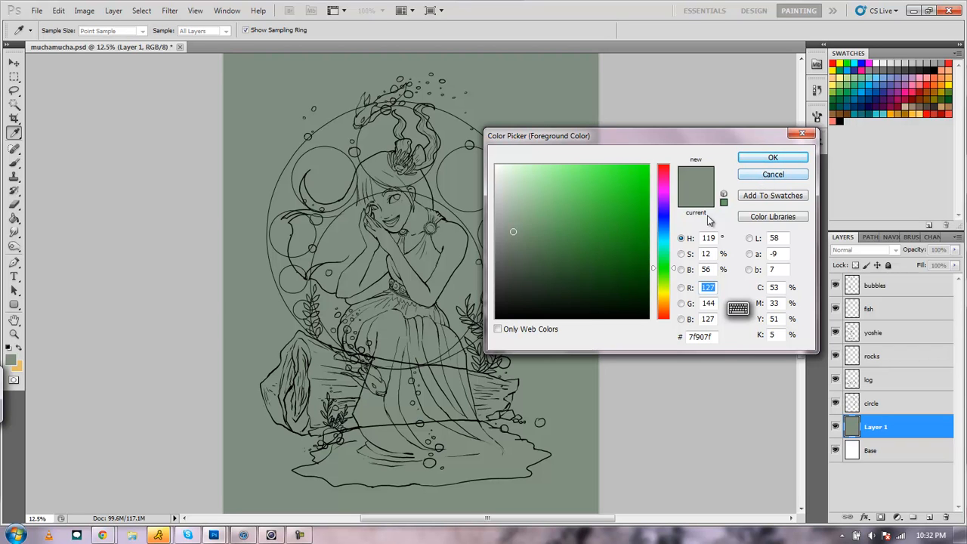
pyautogui.click(772, 176)
pyautogui.press('g')
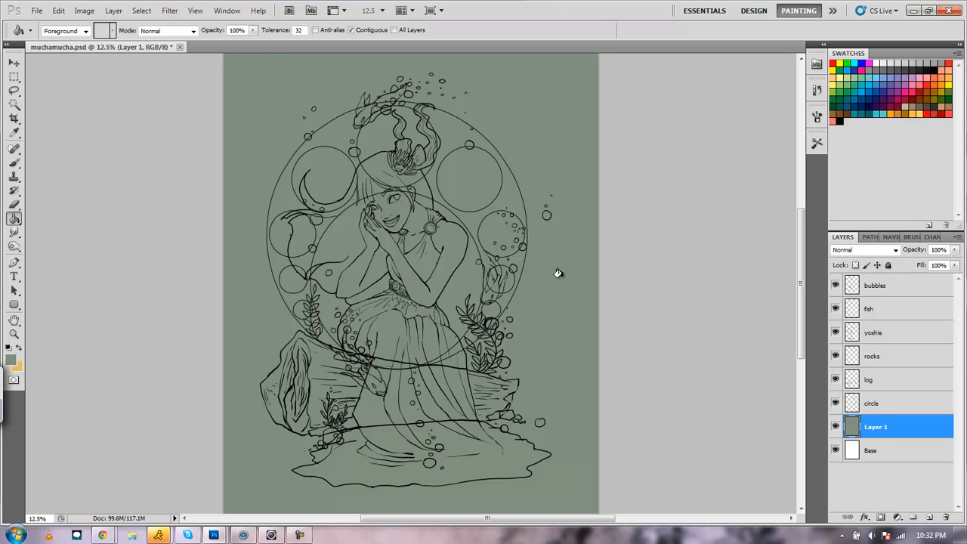
# Create a separate layer group for the bubbles layer and another for the fish layer, moving each layer into its group
pyautogui.click(905, 290)
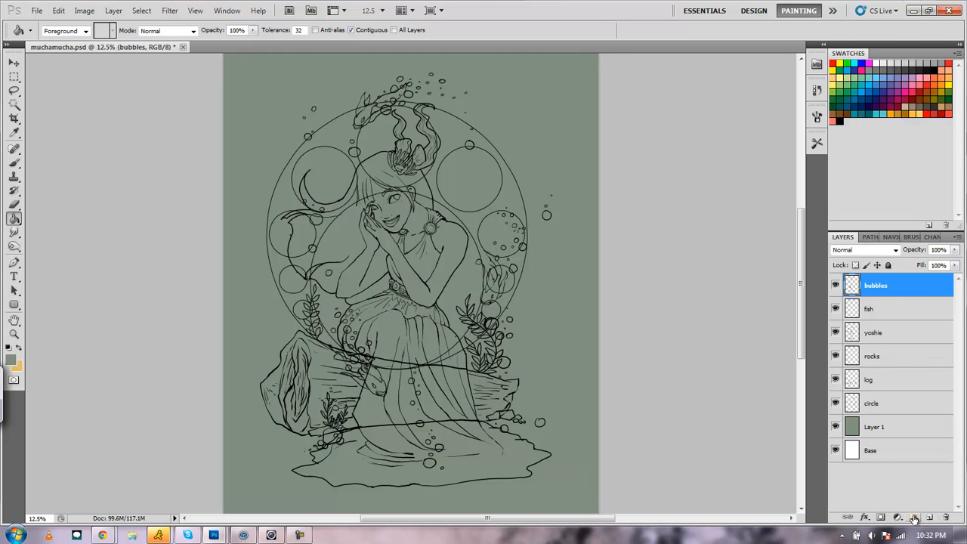
pyautogui.click(914, 517)
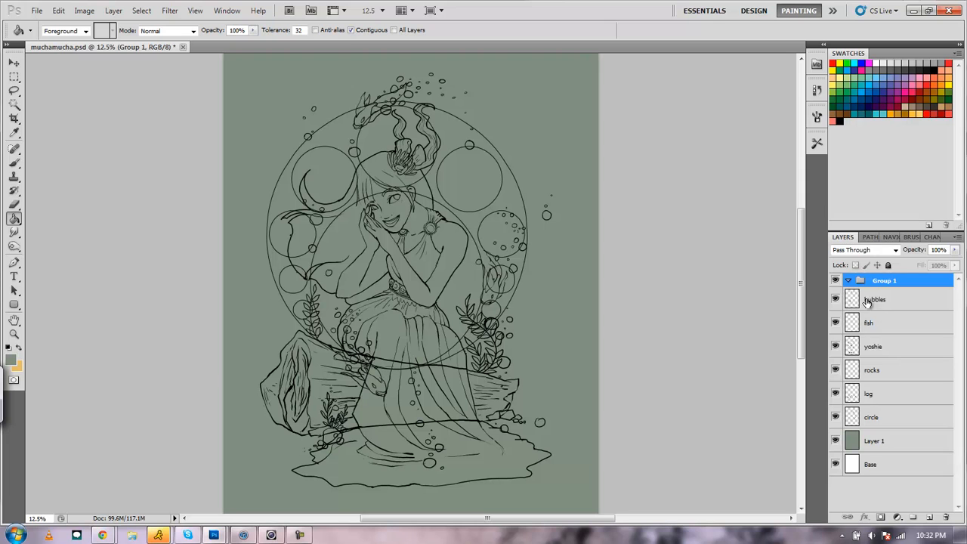
pyautogui.moveTo(863, 303); pyautogui.dragTo(877, 285)
pyautogui.click(882, 331)
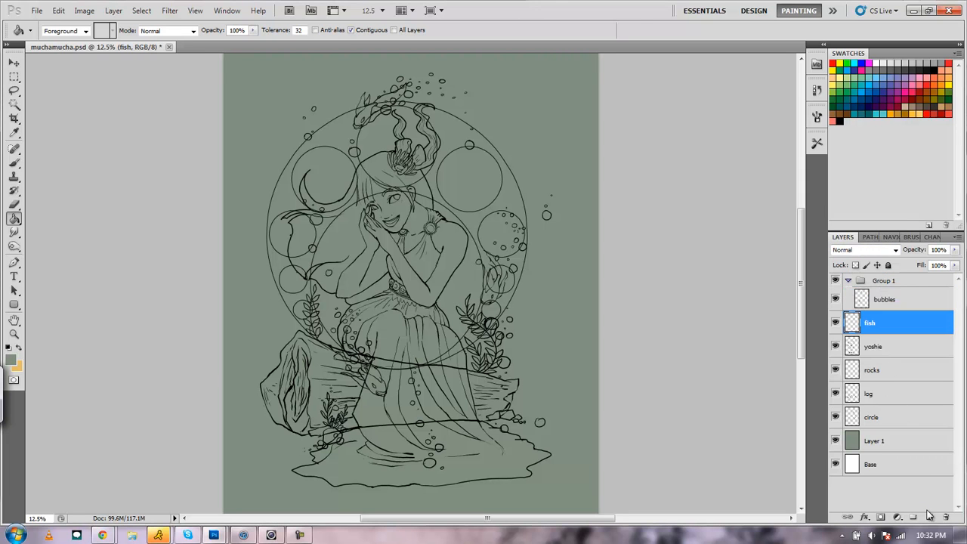
pyautogui.click(914, 518)
pyautogui.moveTo(869, 345); pyautogui.dragTo(876, 321)
# Put the yoshie layer and the rocks layer each into a new layer group of its own
pyautogui.click(914, 518)
pyautogui.moveTo(877, 376); pyautogui.dragTo(879, 361)
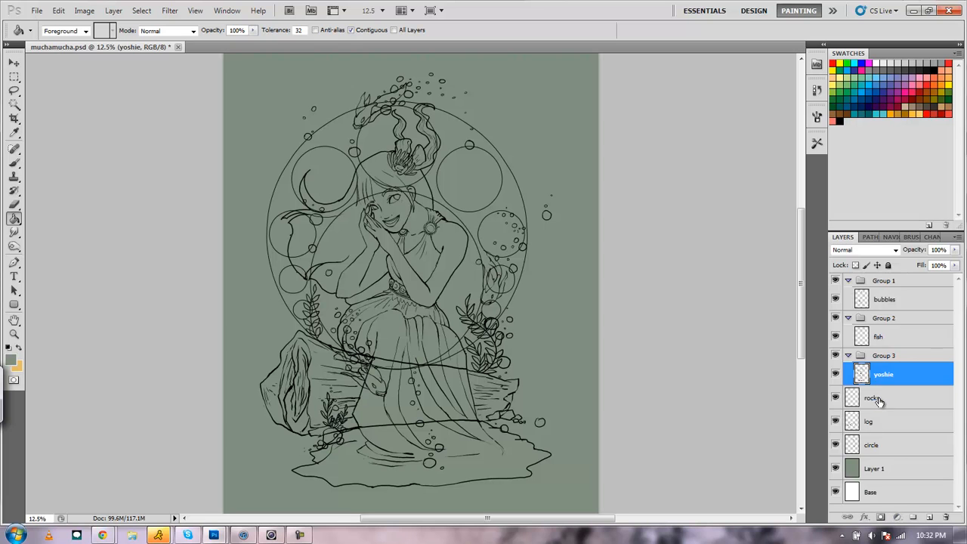
pyautogui.click(914, 517)
pyautogui.moveTo(886, 418); pyautogui.dragTo(895, 394)
# Create individual layer groups for the log and circle layers and move each layer into its group
pyautogui.click(894, 436)
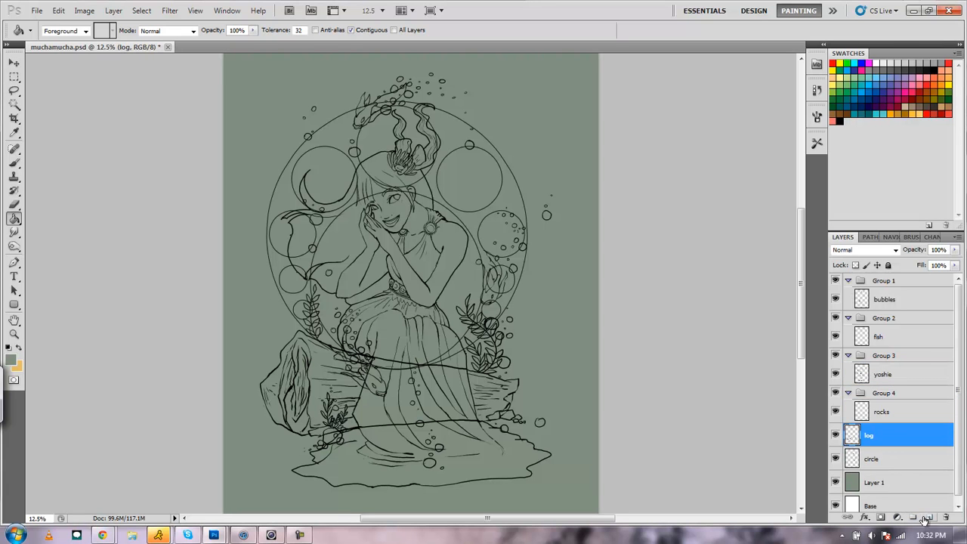
pyautogui.click(914, 518)
pyautogui.moveTo(901, 451); pyautogui.dragTo(898, 438)
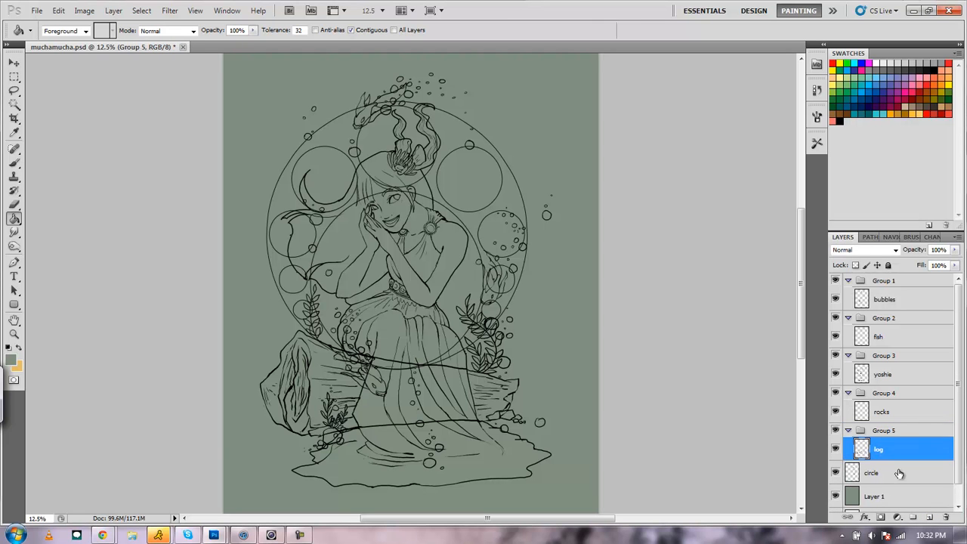
pyautogui.click(898, 473)
pyautogui.click(914, 518)
pyautogui.moveTo(895, 491); pyautogui.dragTo(895, 468)
# Collapse every layer group except Group 3, which holds the yoshie layer
pyautogui.click(849, 468)
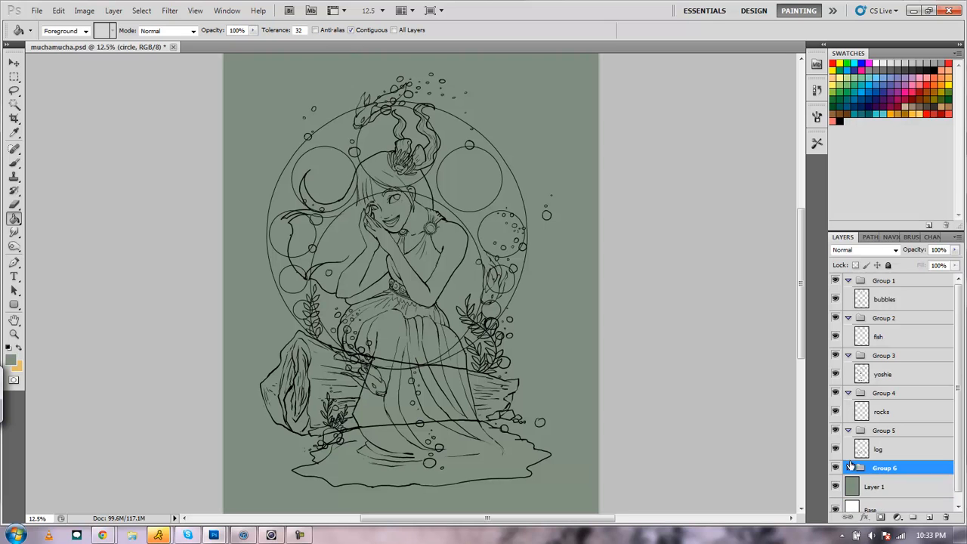
pyautogui.click(849, 430)
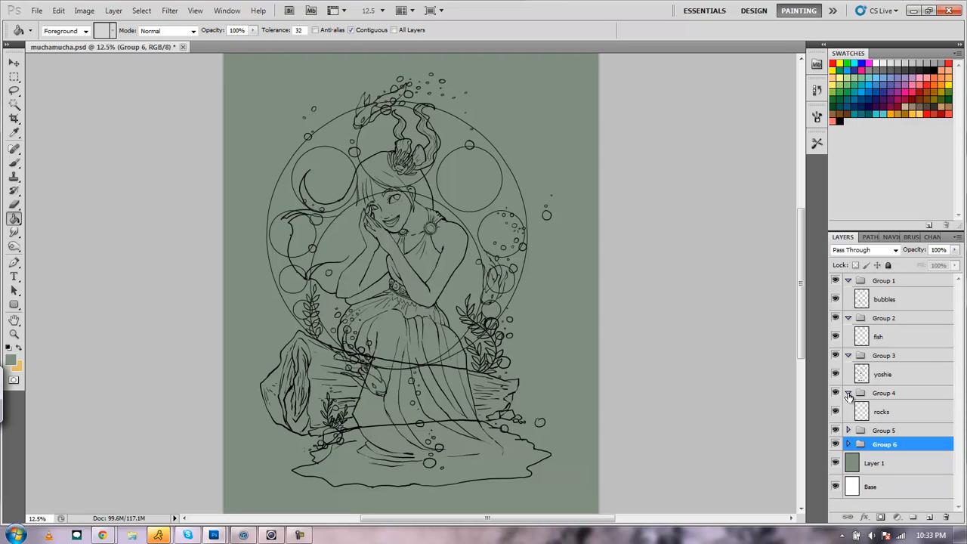
pyautogui.click(849, 393)
pyautogui.click(848, 319)
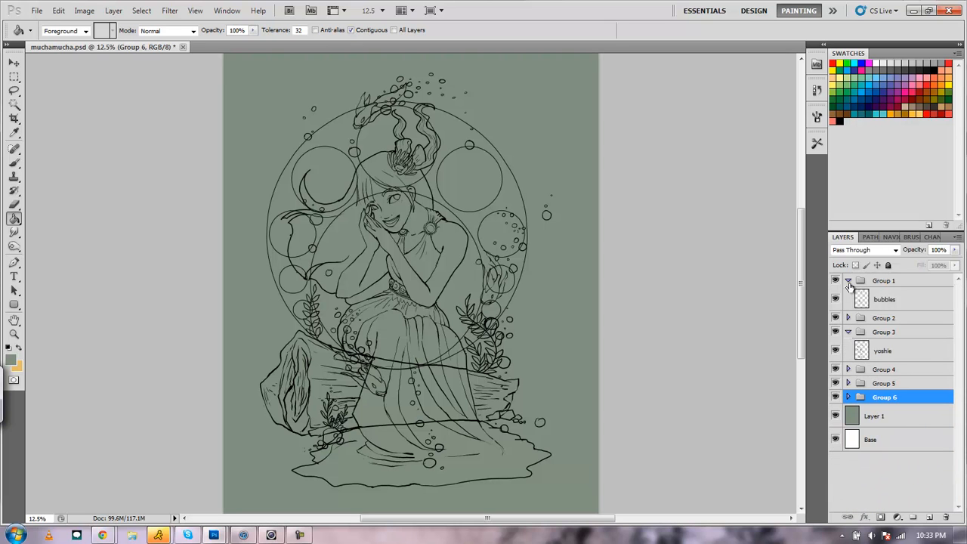
pyautogui.click(849, 281)
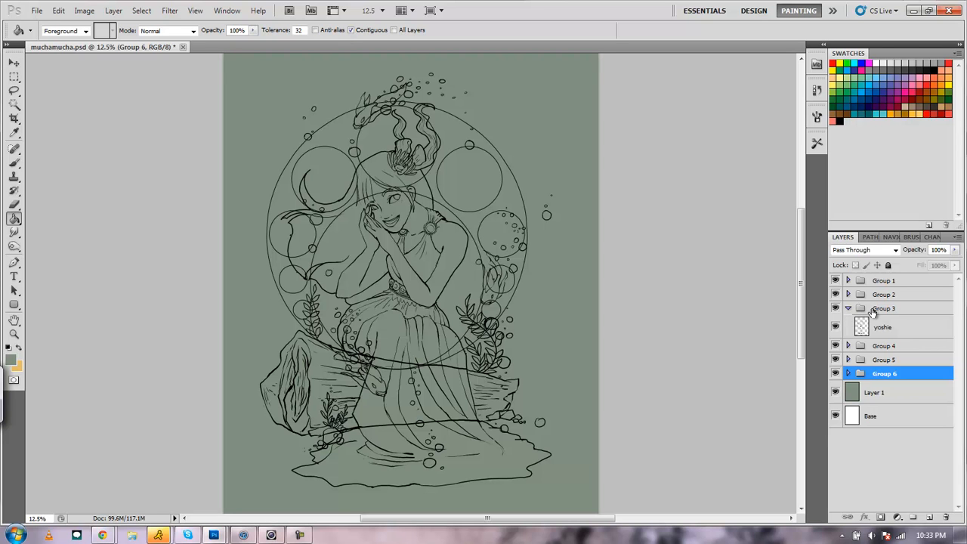
# Select the yoshie layer and hide Groups 1, 2, 5 and 6 to isolate the woman's line art at 16.67% zoom
pyautogui.click(873, 328)
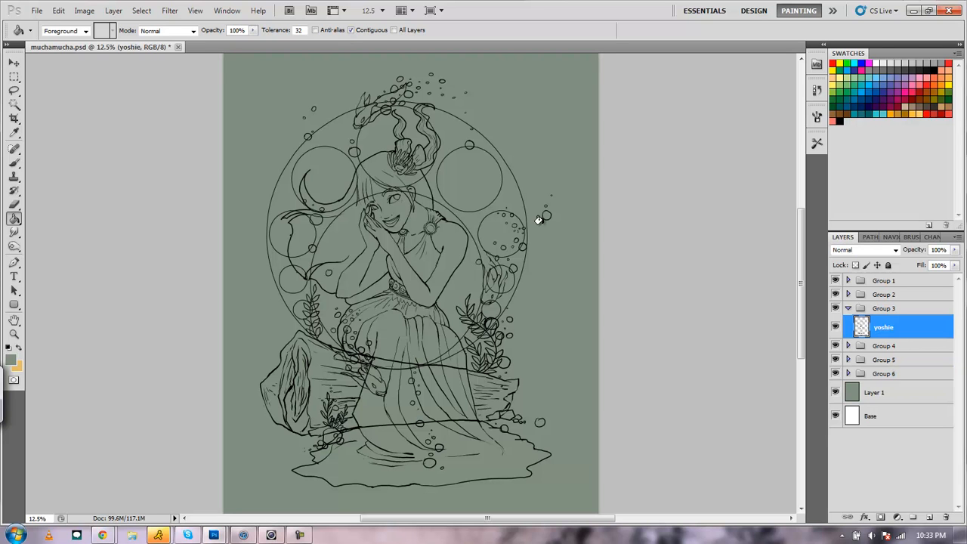
pyautogui.click(886, 237)
pyautogui.click(947, 519)
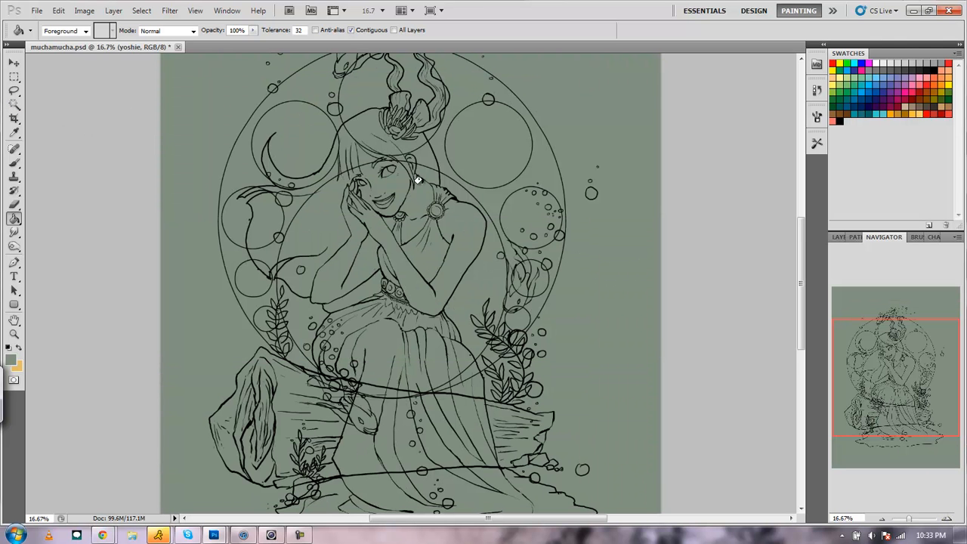
pyautogui.click(841, 237)
pyautogui.moveTo(836, 294); pyautogui.dragTo(838, 282)
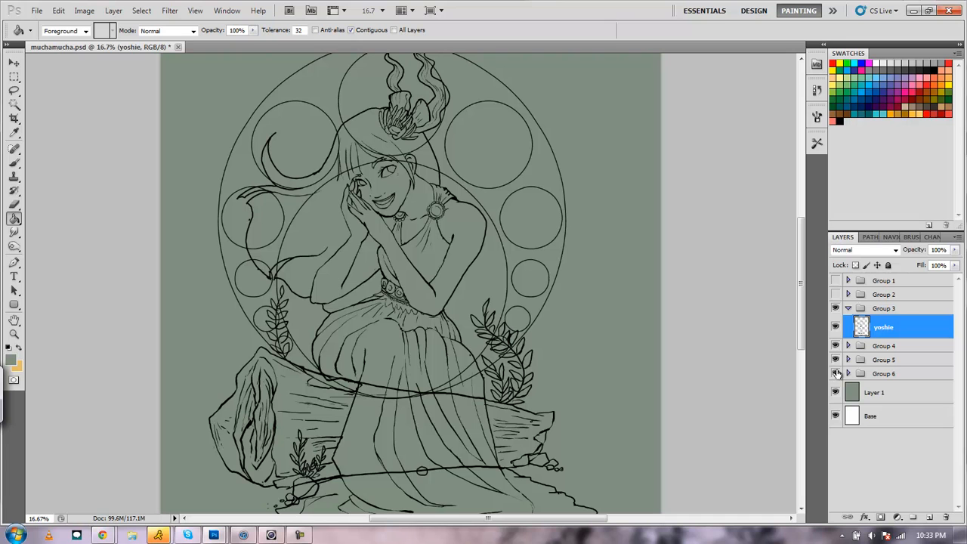
pyautogui.moveTo(836, 359); pyautogui.dragTo(836, 374)
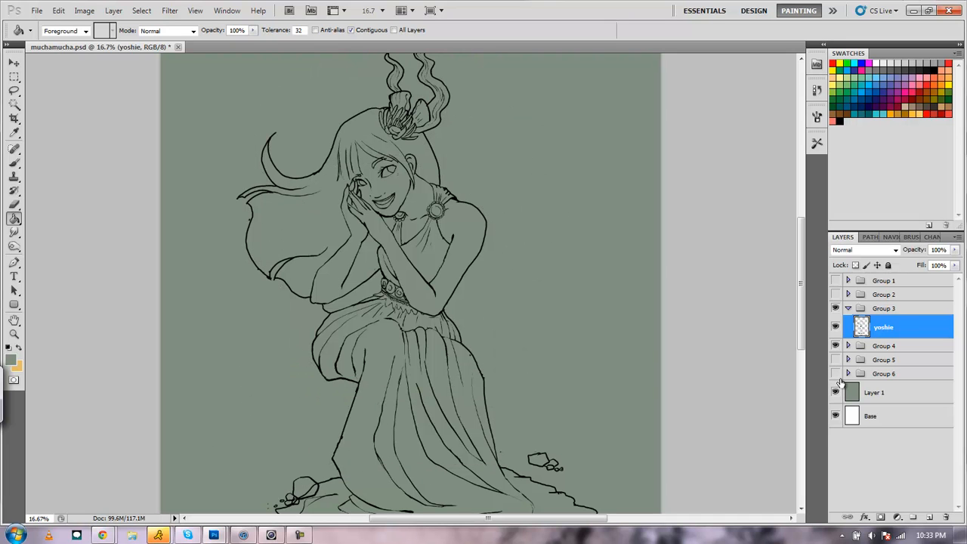
# Create a new layer group beneath the yoshie layer inside Group 3 and add an empty layer to it
pyautogui.click(15, 103)
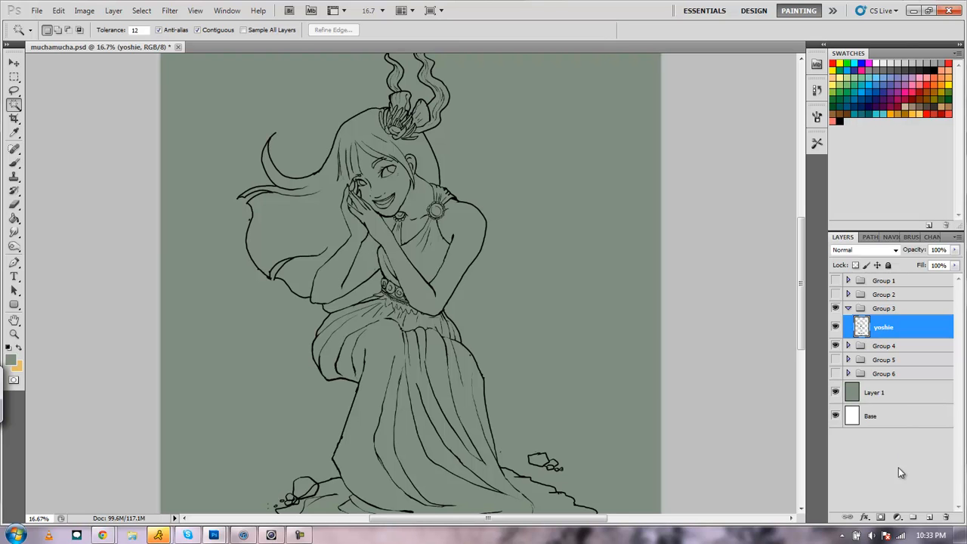
pyautogui.click(912, 518)
pyautogui.moveTo(877, 325); pyautogui.dragTo(877, 349)
pyautogui.click(929, 518)
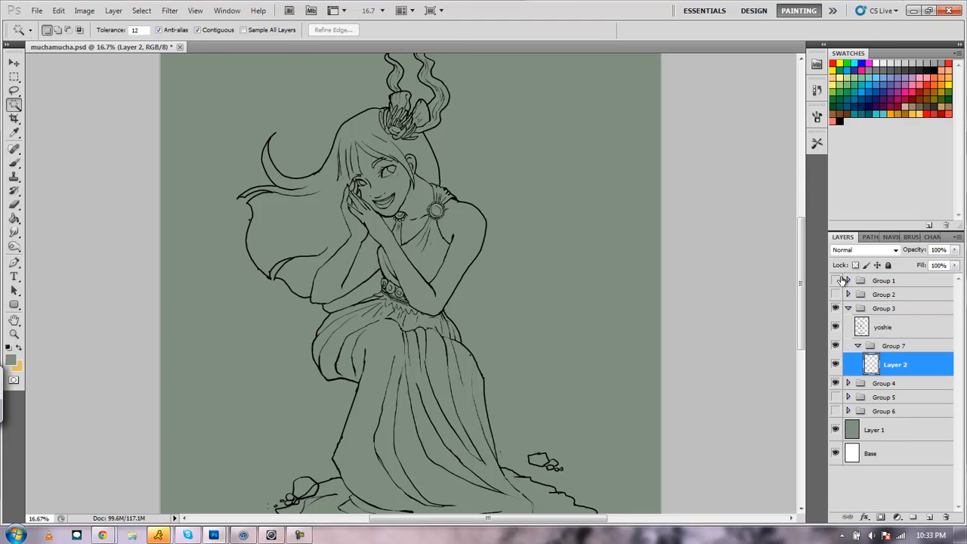
# Test the hair outline on the yoshie layer for gaps with a Magic Wand selection, and deselect it
pyautogui.click(890, 335)
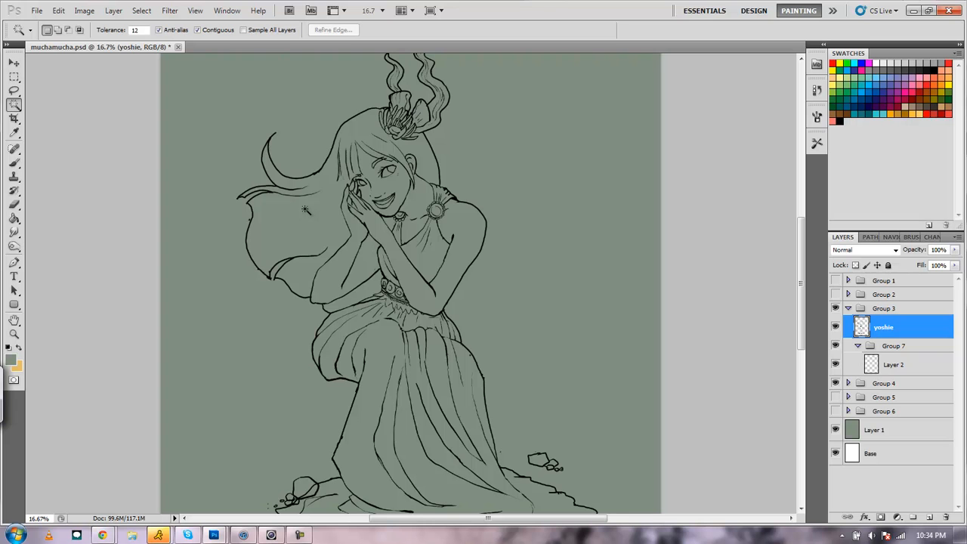
pyautogui.click(312, 218)
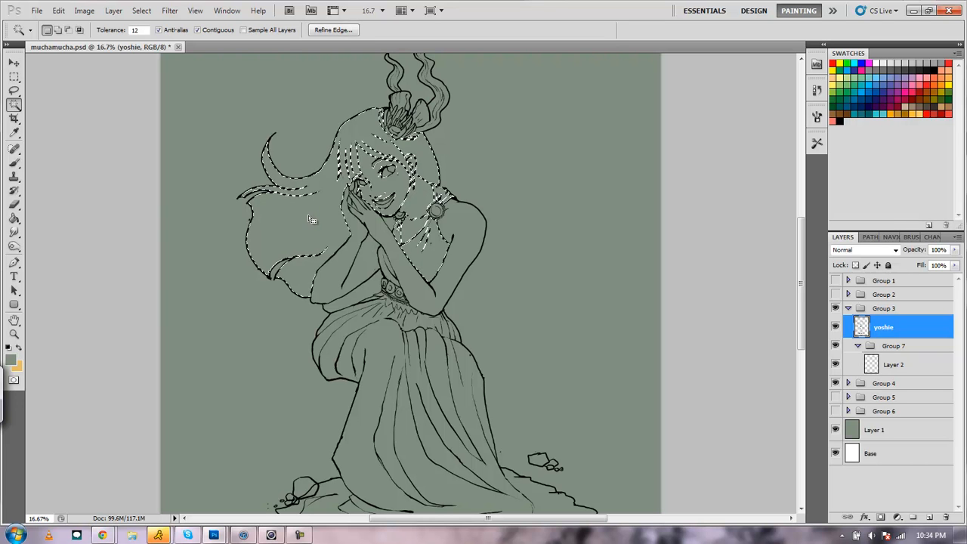
pyautogui.hotkey('ctrl', 'd')
# Set up the Brush tool with a 10 px size and the default black foreground color for repairing the line art
pyautogui.click(15, 334)
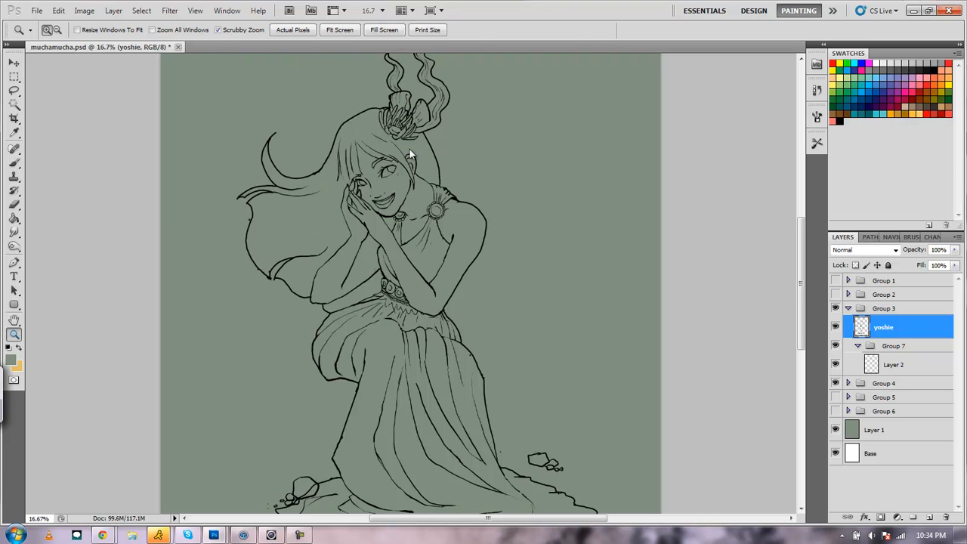
pyautogui.moveTo(415, 165); pyautogui.dragTo(481, 229)
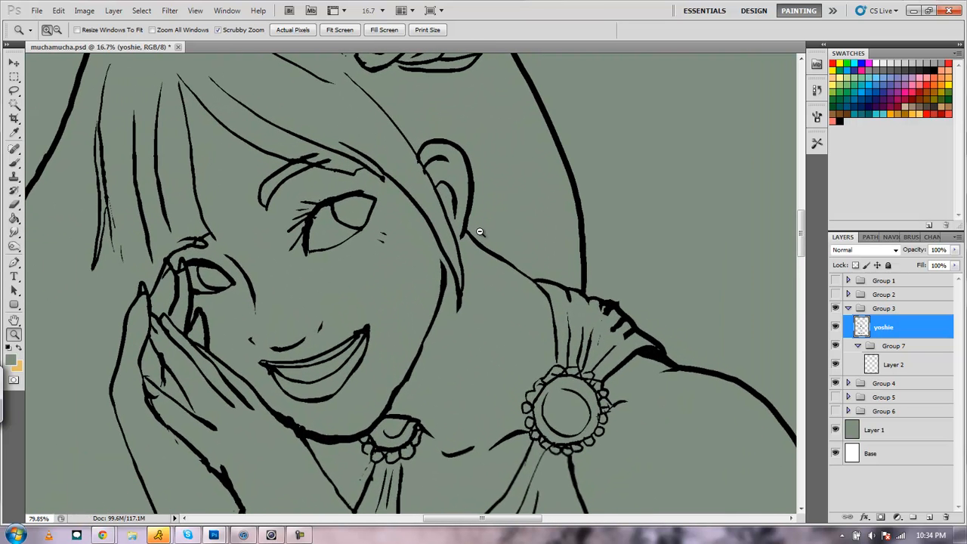
pyautogui.click(14, 163)
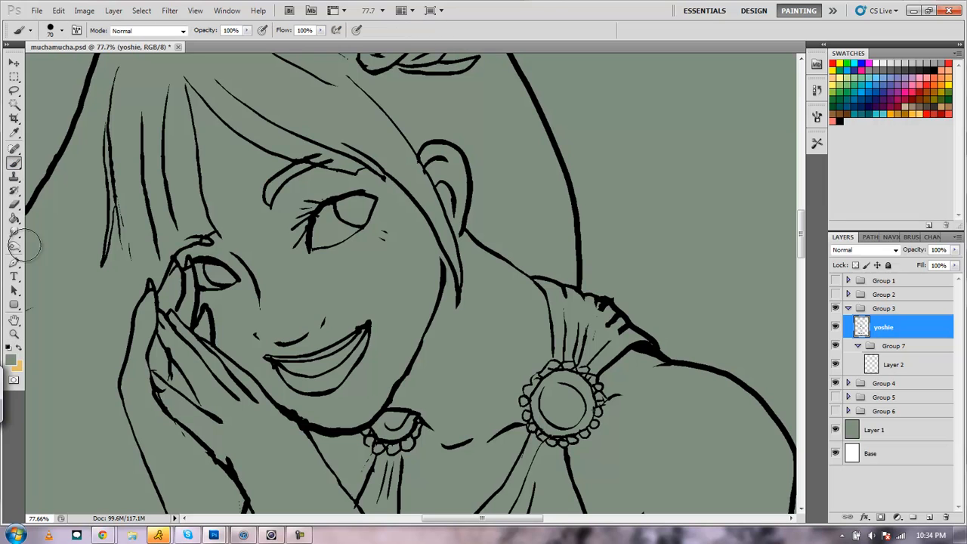
pyautogui.press('d')
pyautogui.click(61, 30)
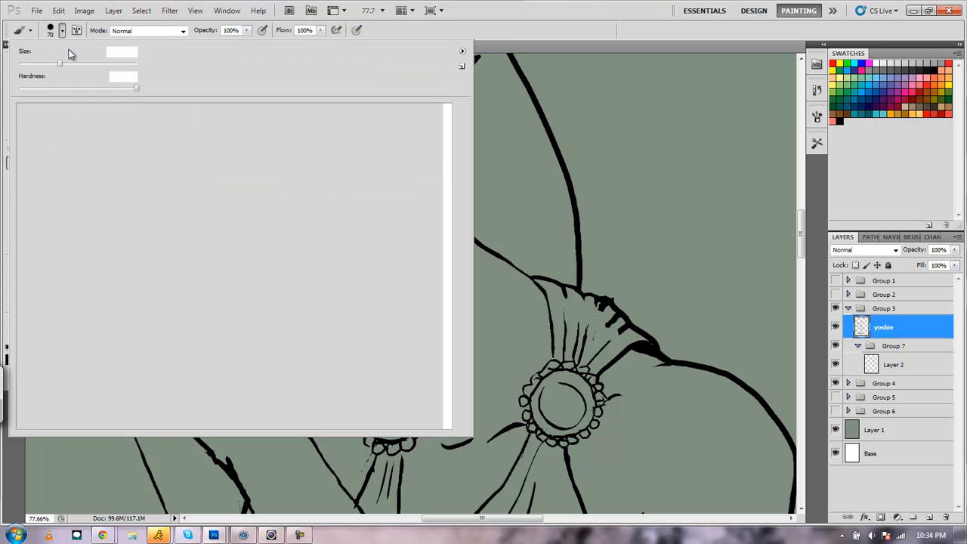
pyautogui.moveTo(42, 63); pyautogui.dragTo(24, 65)
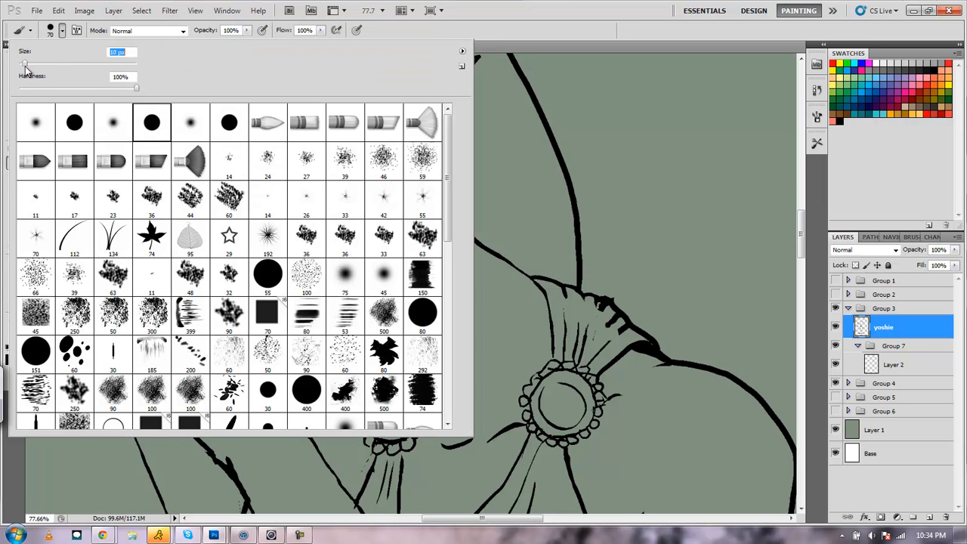
pyautogui.click(508, 4)
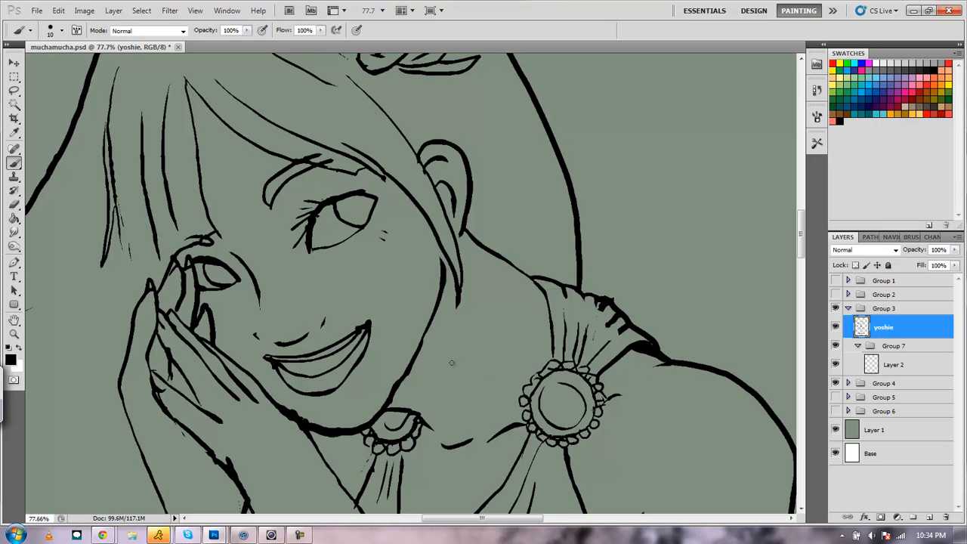
# Check where the hair region leaks into the face and chest with a Magic Wand selection at 25% zoom, and deselect it
pyautogui.click(891, 237)
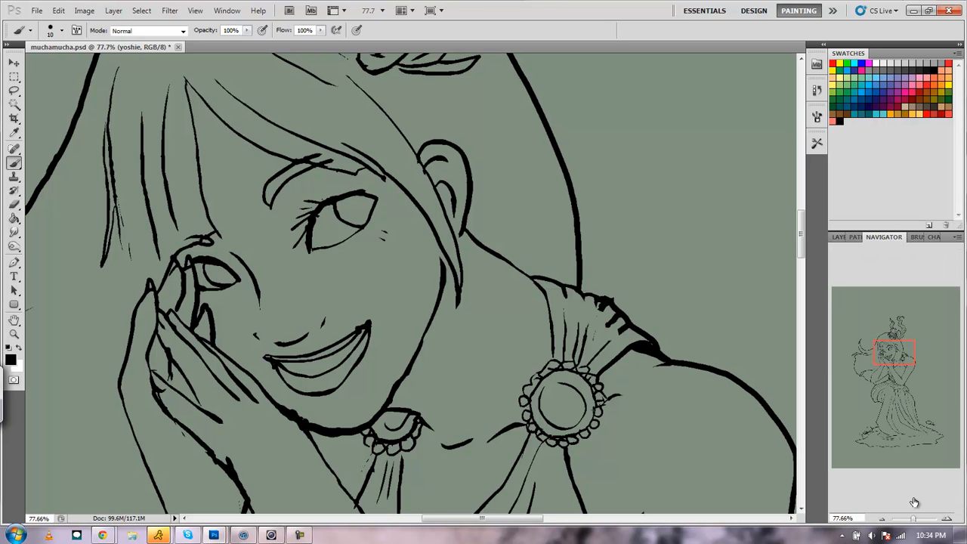
pyautogui.click(882, 522)
pyautogui.click(881, 521)
pyautogui.click(881, 521)
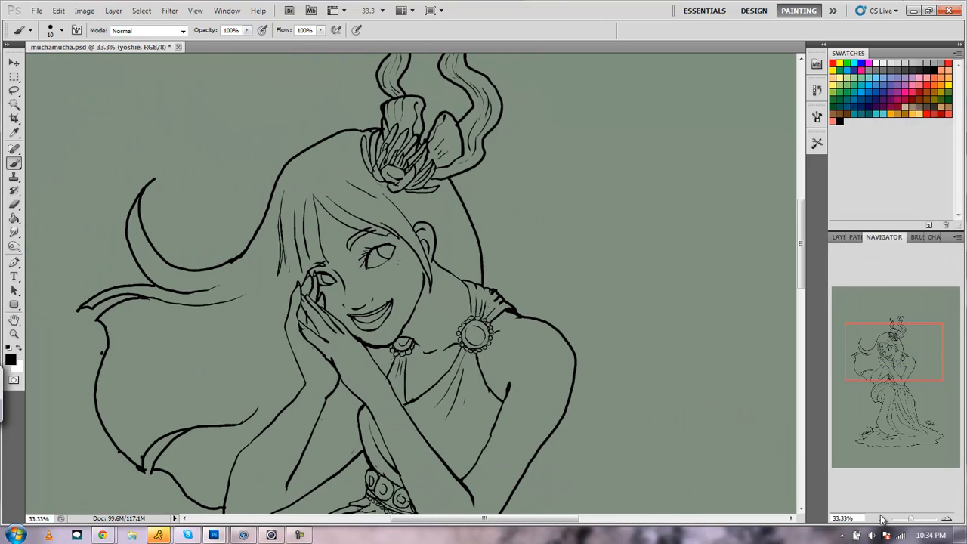
pyautogui.click(881, 522)
pyautogui.press('w')
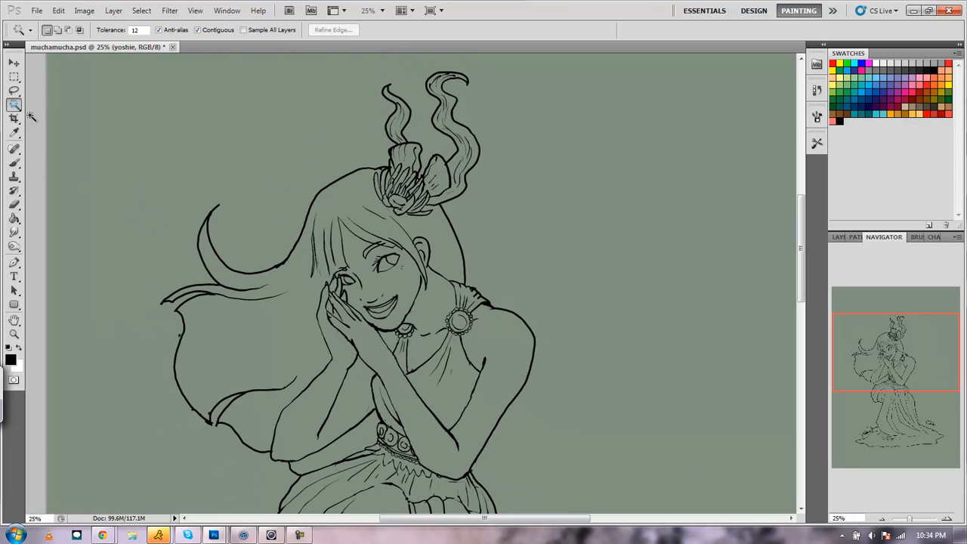
pyautogui.click(269, 339)
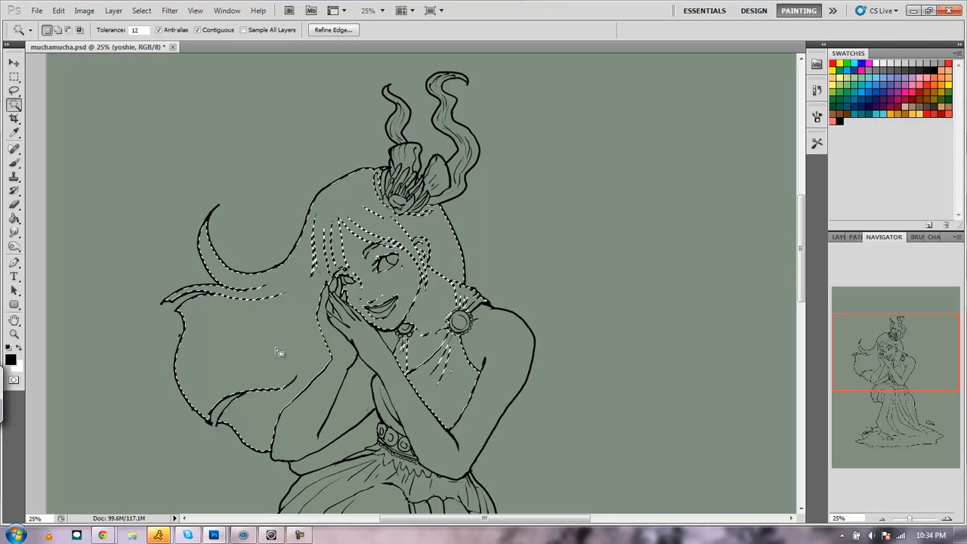
pyautogui.hotkey('ctrl', 'd')
# Close the small gap between the two hair strand lines above the woman's eye with black brush strokes
pyautogui.click(14, 336)
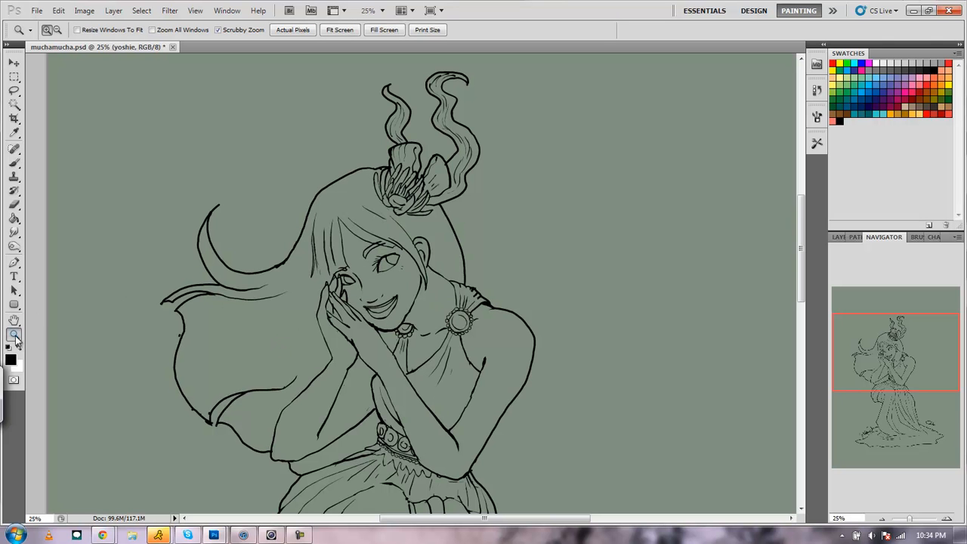
pyautogui.moveTo(371, 215); pyautogui.dragTo(452, 259)
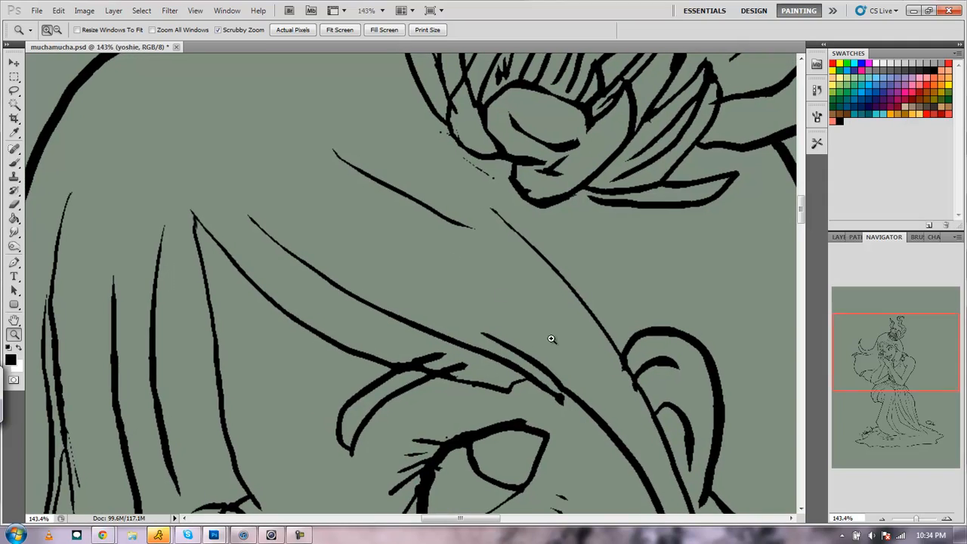
pyautogui.moveTo(571, 406); pyautogui.dragTo(657, 460)
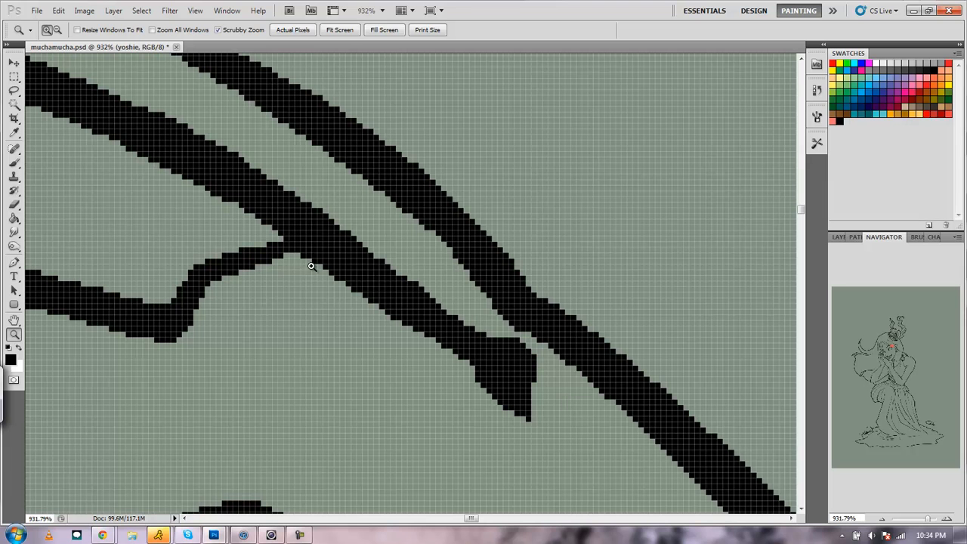
pyautogui.click(14, 163)
pyautogui.click(511, 337)
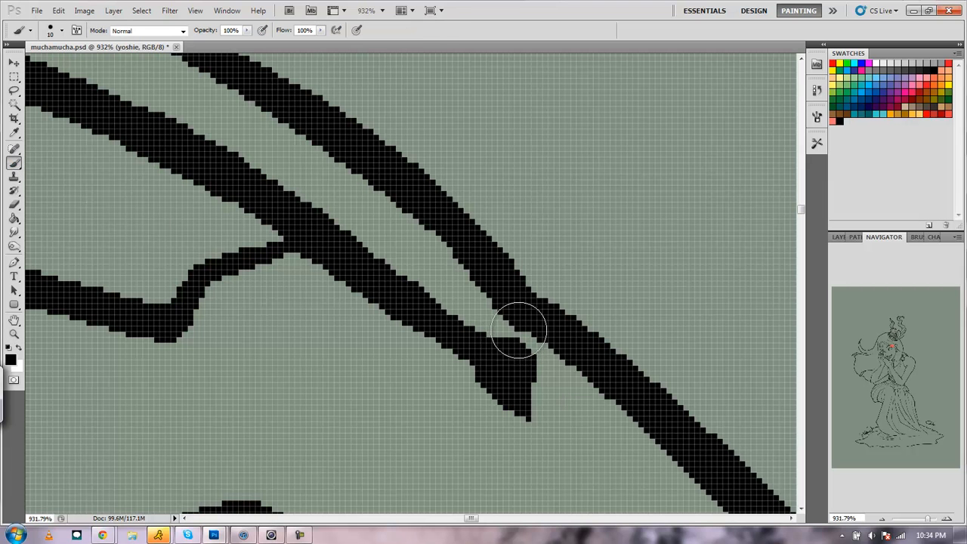
pyautogui.moveTo(531, 329)
pyautogui.mouseDown()
pyautogui.moveTo(524, 353)
pyautogui.moveTo(531, 337)
pyautogui.mouseUp()
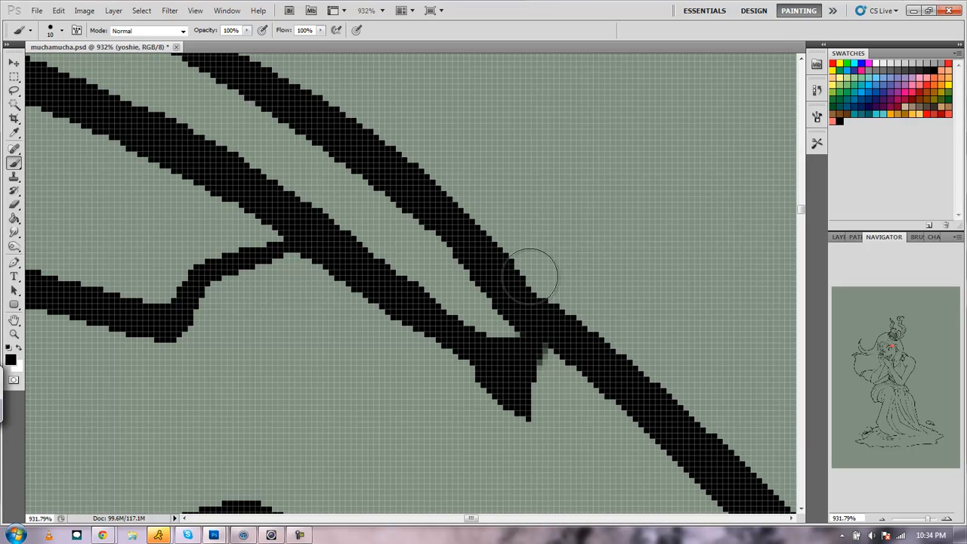
# Select the woman's main hair area on the yoshie layer with the Magic Wand at tolerance 12
pyautogui.click(14, 333)
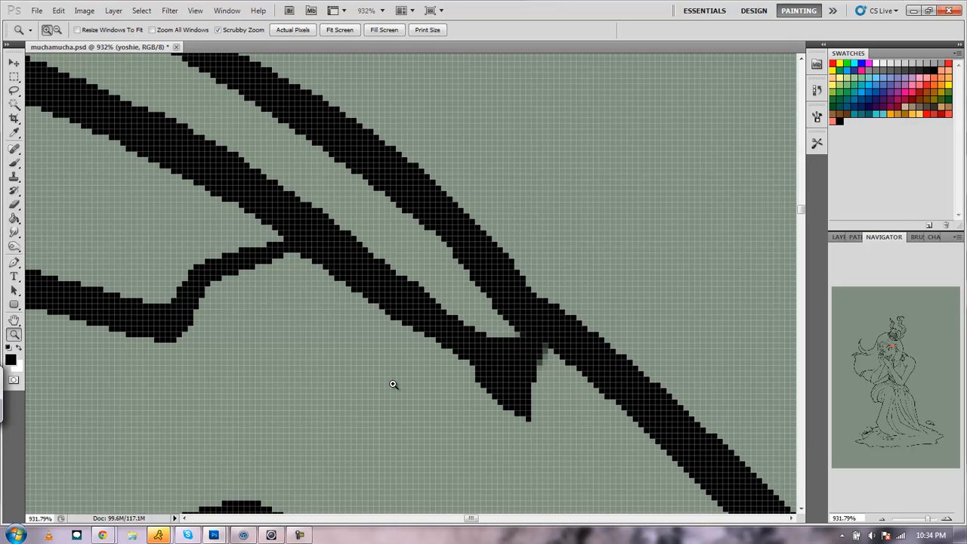
pyautogui.moveTo(544, 410); pyautogui.dragTo(390, 407)
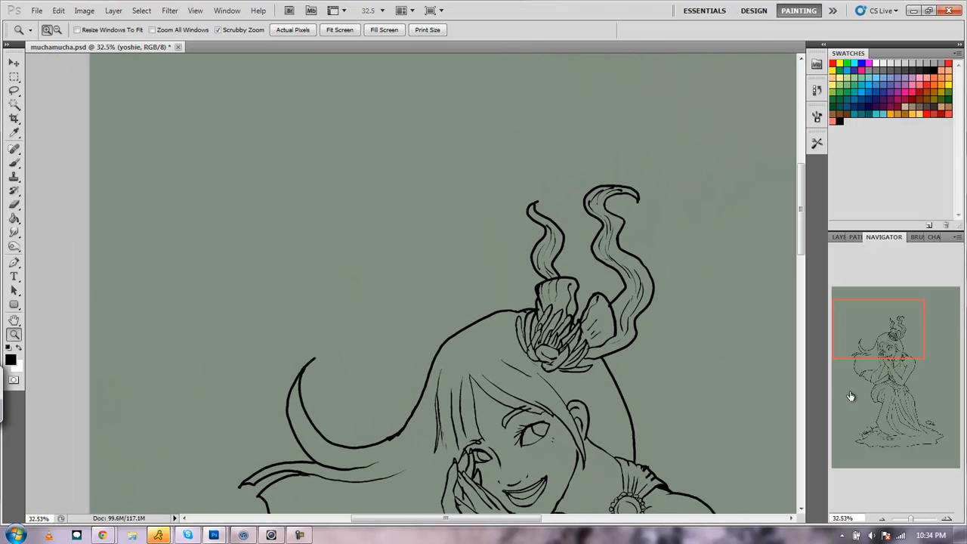
pyautogui.moveTo(864, 350); pyautogui.dragTo(808, 354)
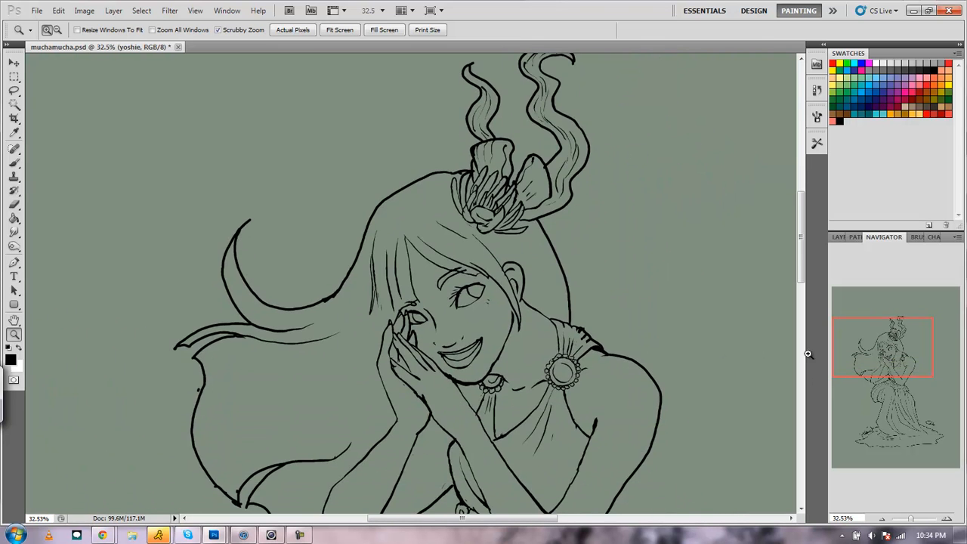
pyautogui.click(14, 104)
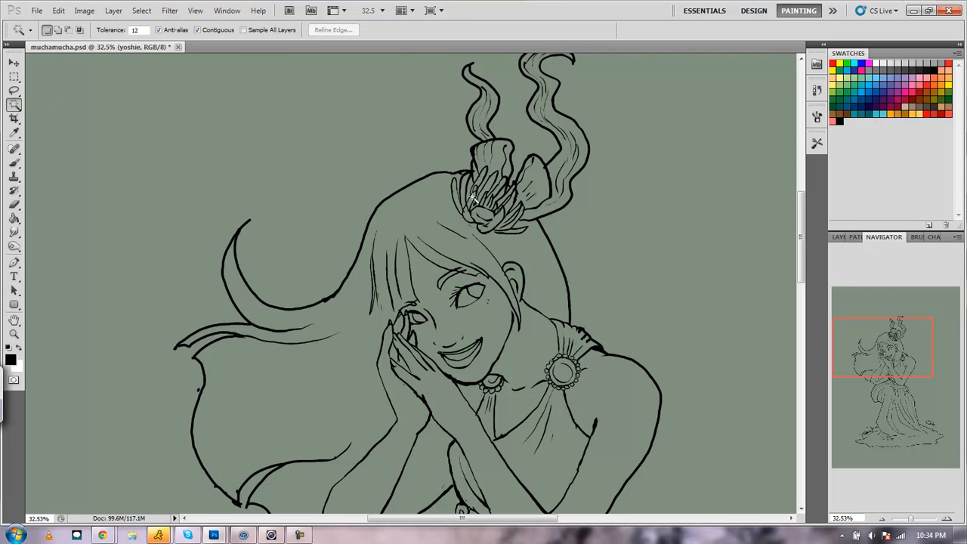
pyautogui.click(419, 209)
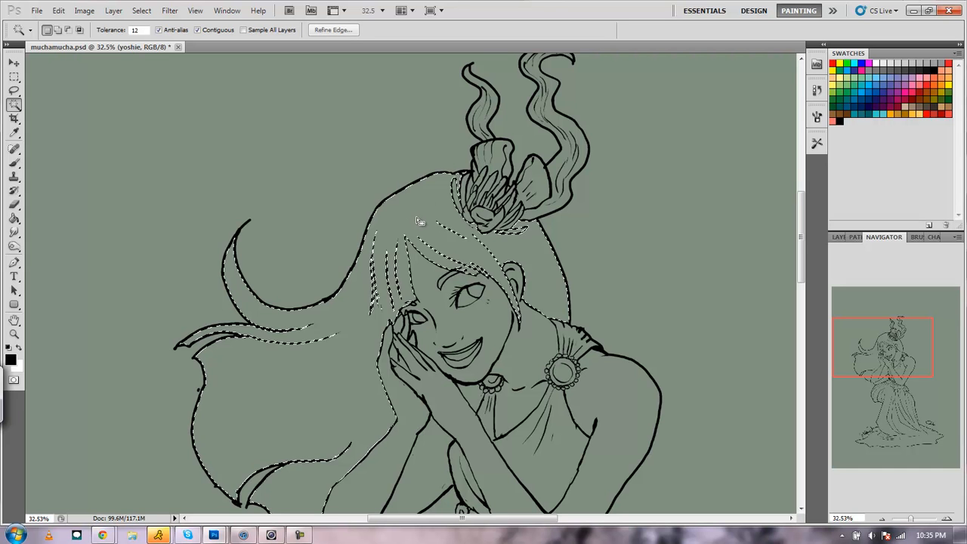
# Add the small enclosed areas beside the hair flower and between the forearm and waist to the hair selection
pyautogui.press('shift')
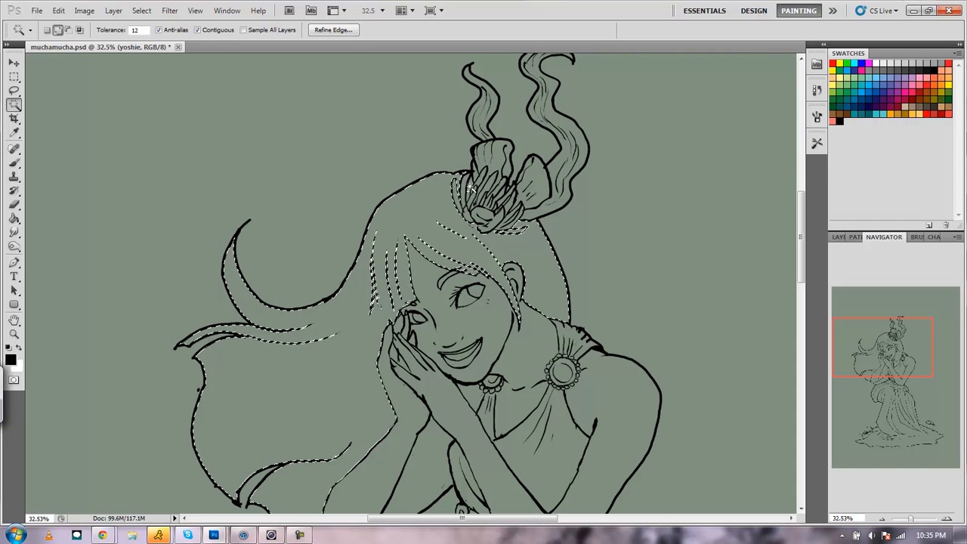
pyautogui.keyDown('shift'); pyautogui.click(472, 190); pyautogui.keyUp('shift')
pyautogui.click(946, 519)
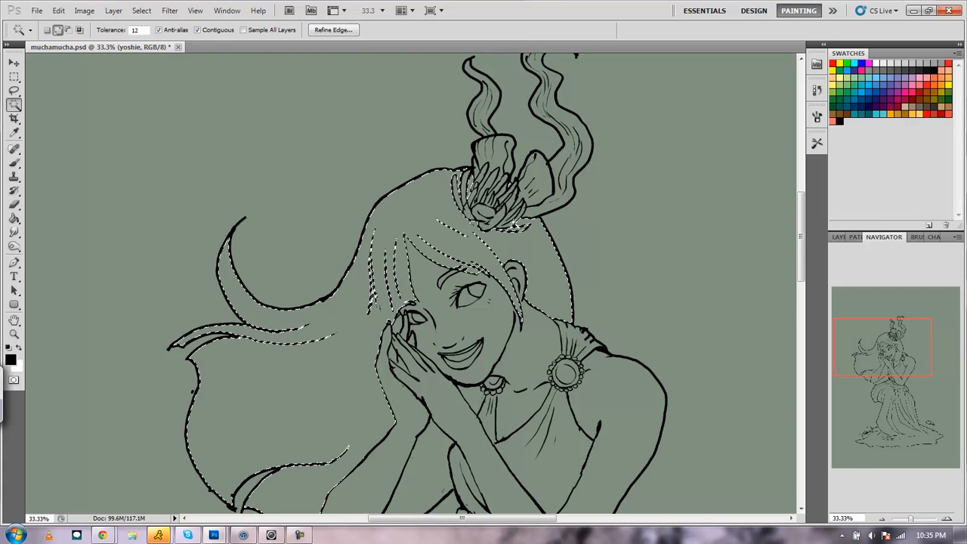
pyautogui.moveTo(903, 340); pyautogui.dragTo(901, 356)
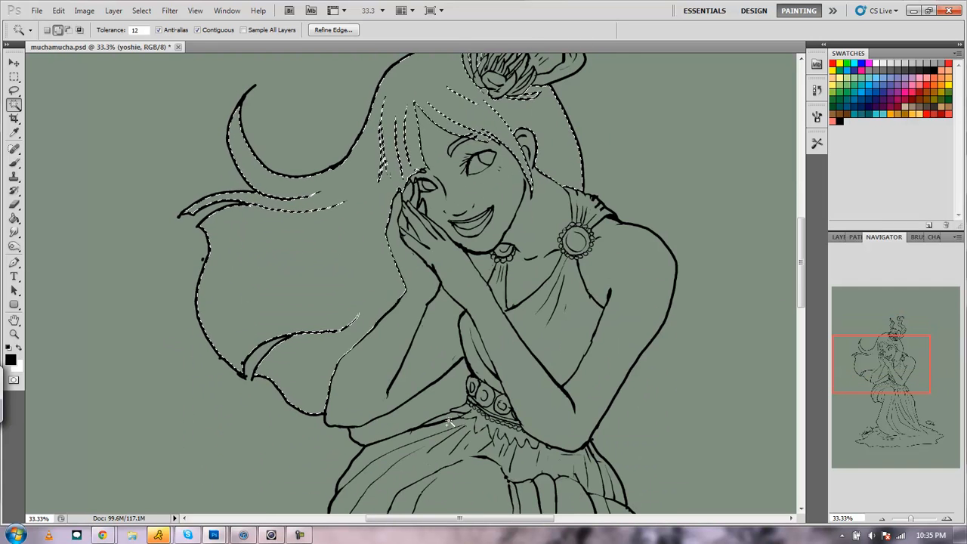
pyautogui.click(883, 519)
# Expand the hair selection by 3 pixels and turn it into a layer mask on Layer 2, leaving the layer itself targeted
pyautogui.click(841, 237)
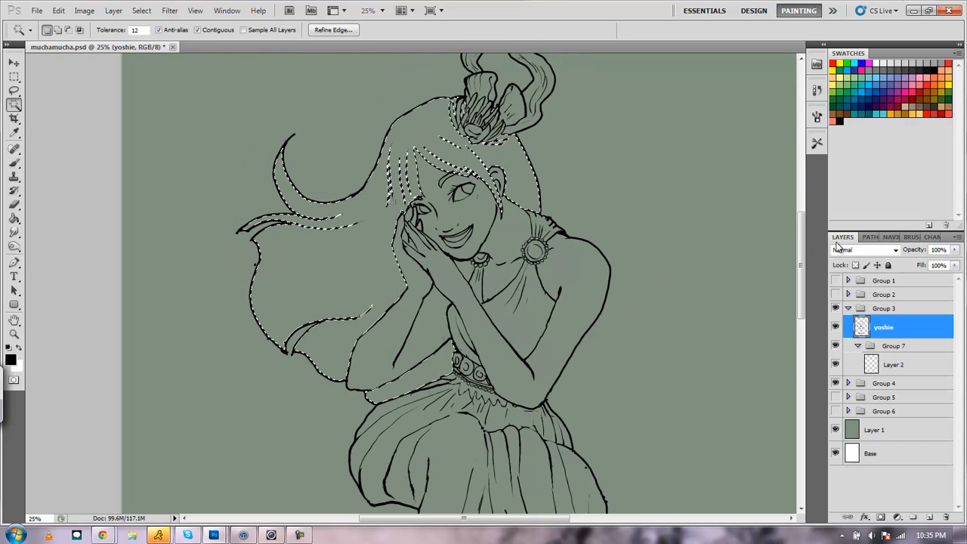
pyautogui.click(892, 368)
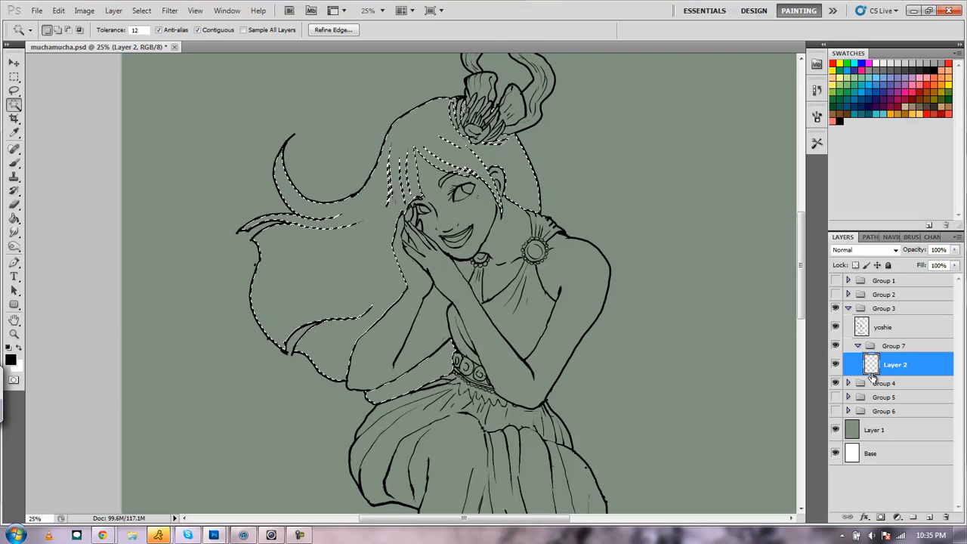
pyautogui.click(202, 13)
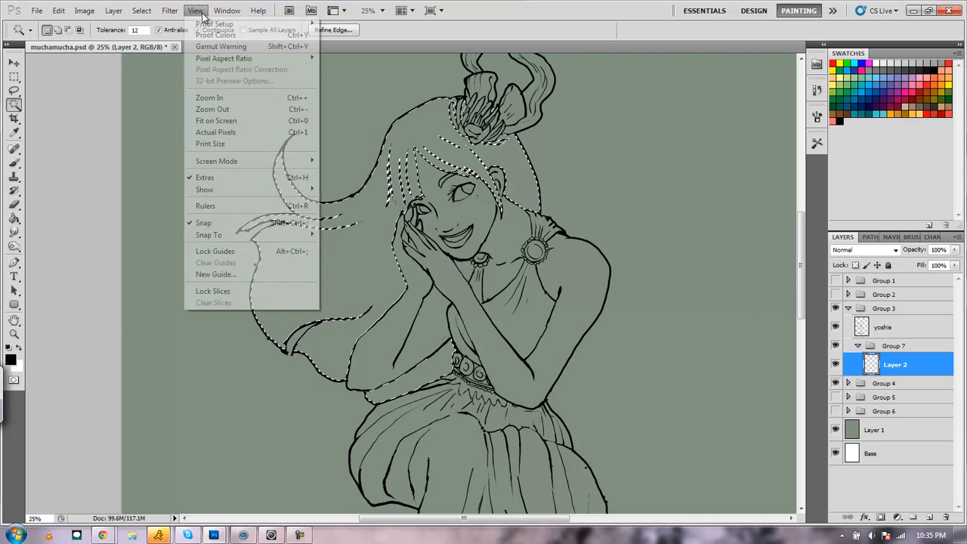
pyautogui.moveTo(138, 14)
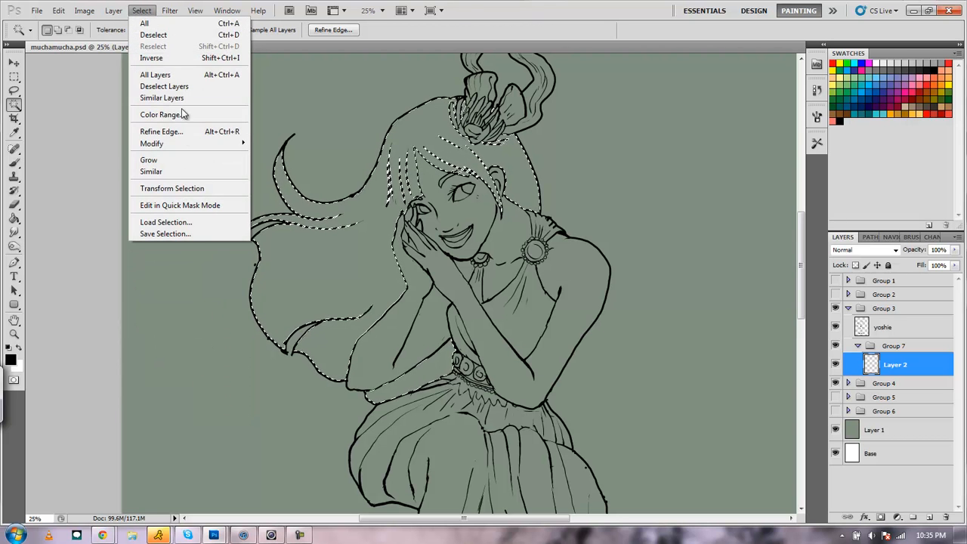
pyautogui.moveTo(189, 145)
pyautogui.click(267, 165)
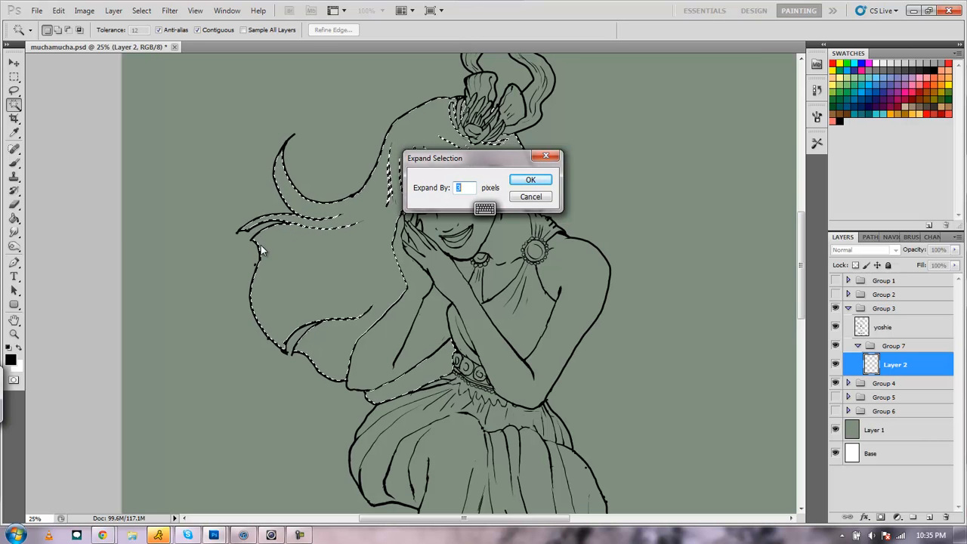
pyautogui.click(522, 187)
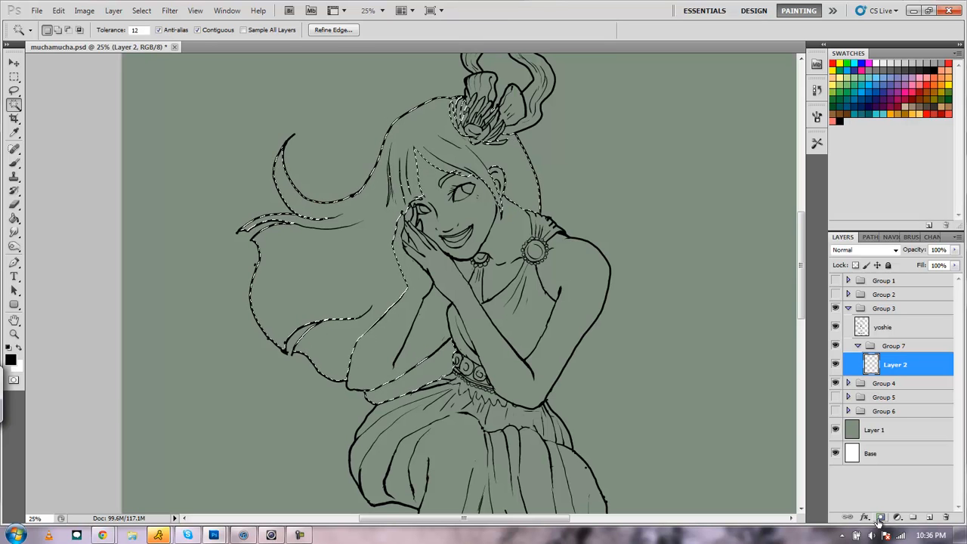
pyautogui.click(881, 518)
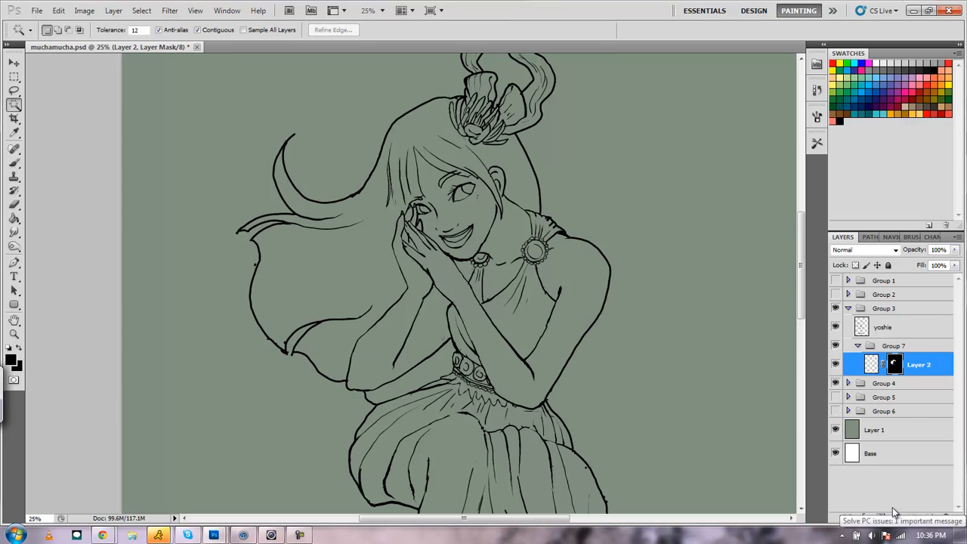
pyautogui.click(870, 365)
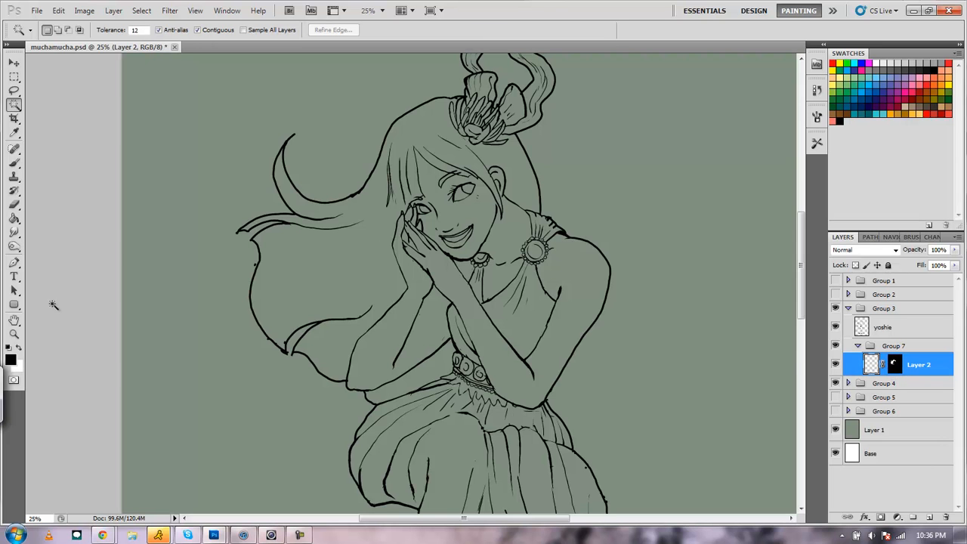
# Set the foreground color to near-black violet 08050f and fill the masked hair area on Layer 2 with it
pyautogui.click(12, 360)
pyautogui.moveTo(660, 216); pyautogui.dragTo(663, 207)
pyautogui.moveTo(614, 304)
pyautogui.mouseDown()
pyautogui.moveTo(632, 302)
pyautogui.moveTo(602, 310)
pyautogui.mouseUp()
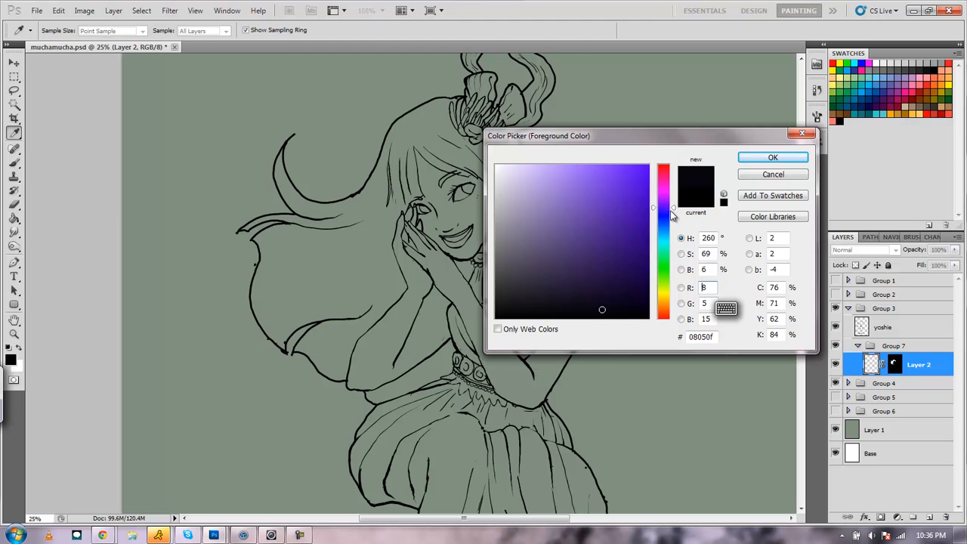
pyautogui.click(771, 157)
pyautogui.click(15, 219)
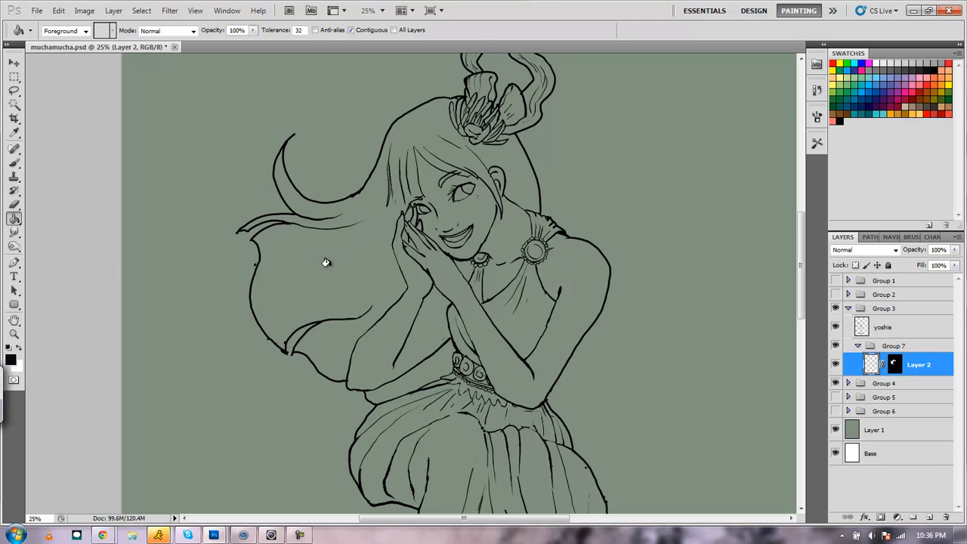
pyautogui.click(388, 368)
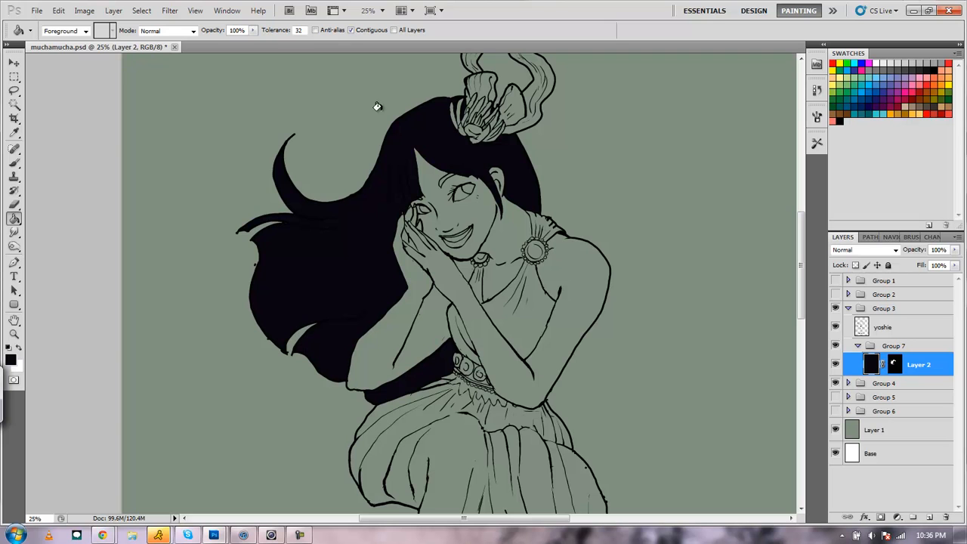
# Paint white strokes along the flowing hair and across the crown on Layer 2 with an 89 px brush
pyautogui.click(14, 162)
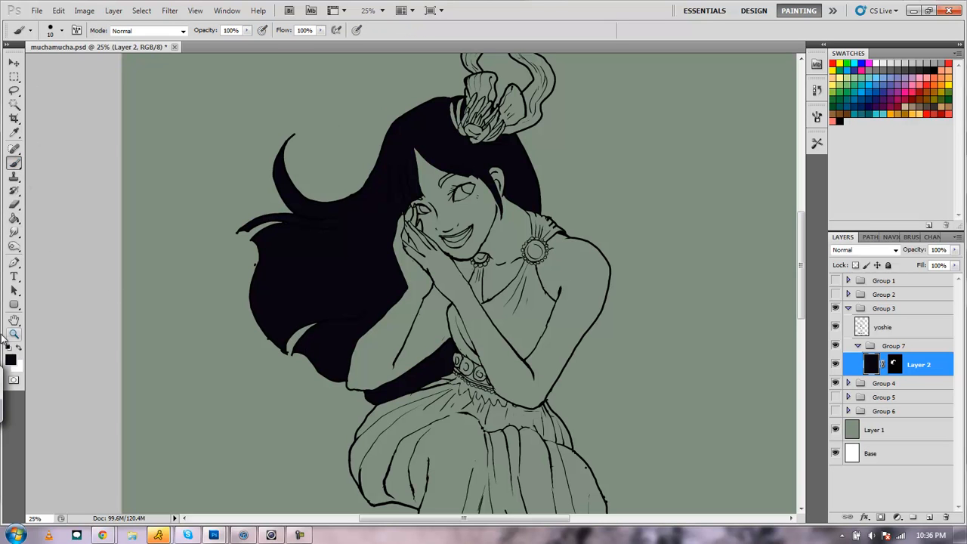
pyautogui.click(20, 347)
pyautogui.click(61, 30)
pyautogui.moveTo(60, 62); pyautogui.dragTo(65, 62)
pyautogui.click(559, 148)
pyautogui.moveTo(401, 123)
pyautogui.mouseDown()
pyautogui.moveTo(381, 219)
pyautogui.moveTo(332, 256)
pyautogui.moveTo(265, 250)
pyautogui.mouseUp()
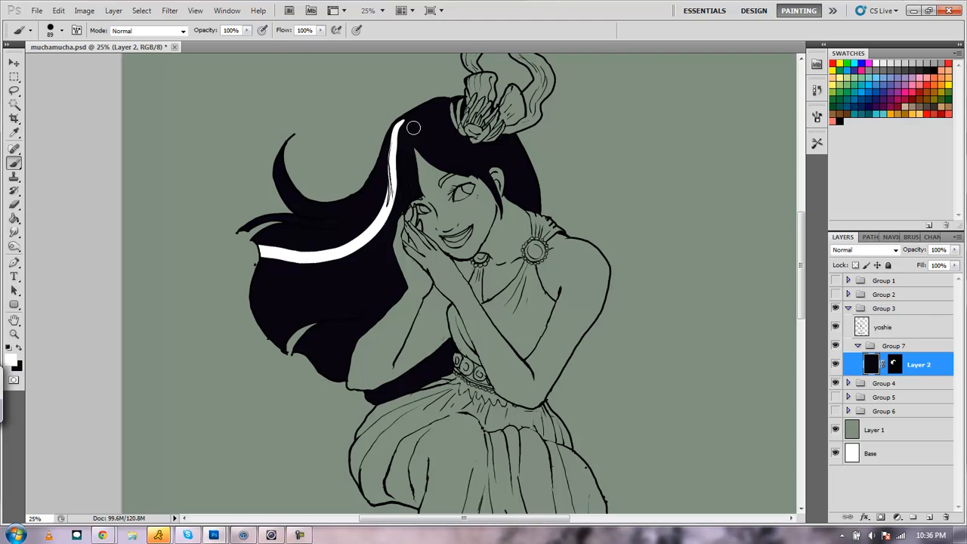
pyautogui.moveTo(409, 159)
pyautogui.mouseDown()
pyautogui.moveTo(414, 204)
pyautogui.moveTo(406, 168)
pyautogui.moveTo(410, 215)
pyautogui.moveTo(393, 265)
pyautogui.moveTo(348, 324)
pyautogui.moveTo(297, 352)
pyautogui.mouseUp()
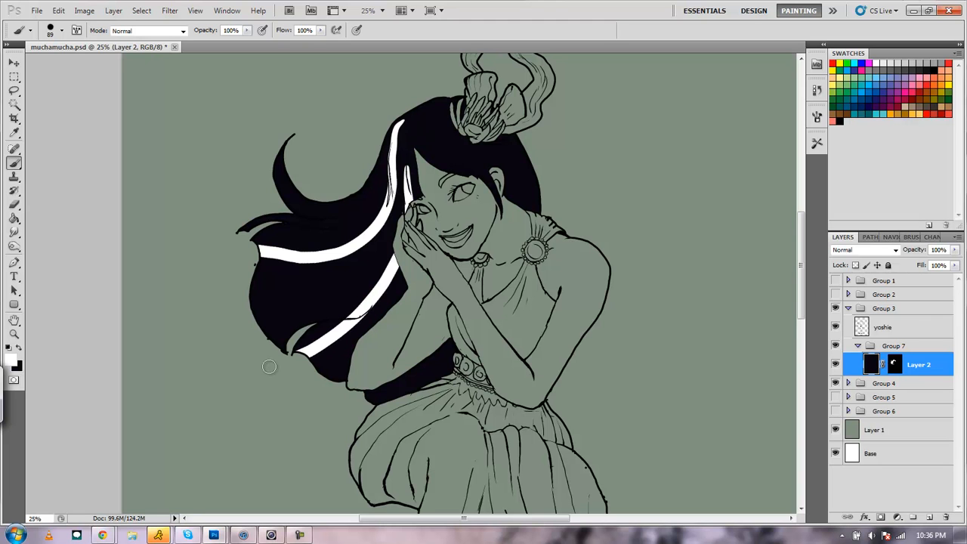
pyautogui.moveTo(401, 376); pyautogui.dragTo(375, 404)
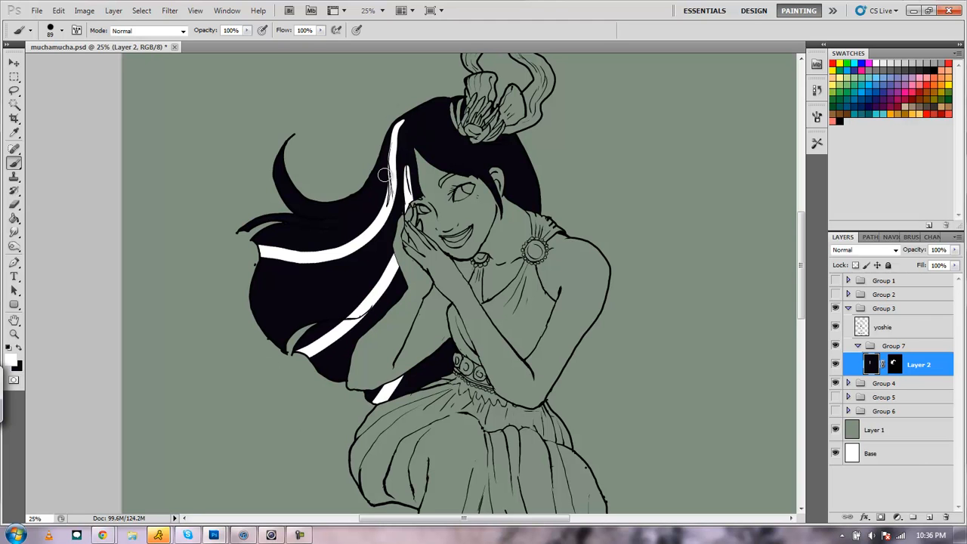
pyautogui.moveTo(432, 106)
pyautogui.mouseDown()
pyautogui.moveTo(442, 133)
pyautogui.moveTo(537, 179)
pyautogui.mouseUp()
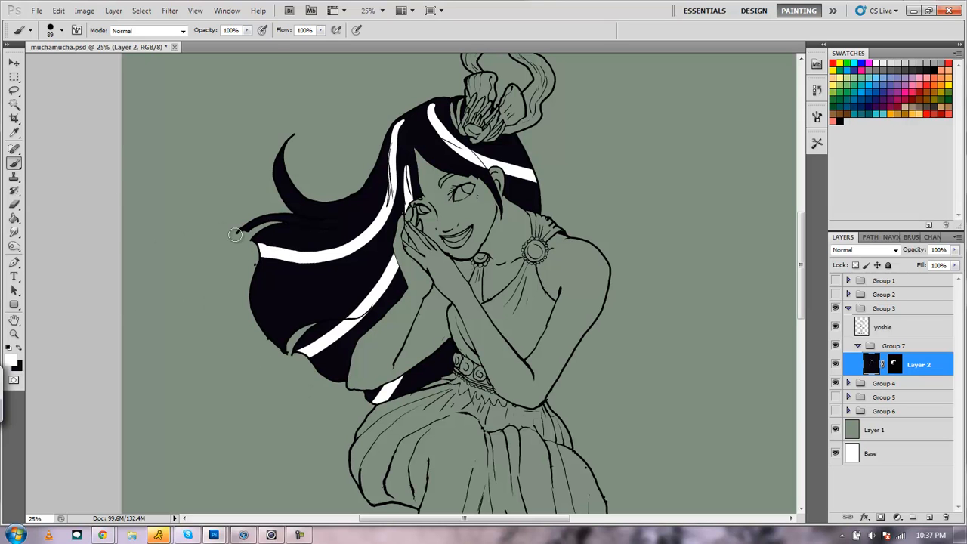
# Lasso the outer edge of the flowing hair on Layer 2's mask and fill the area with white
pyautogui.click(894, 366)
pyautogui.click(894, 366)
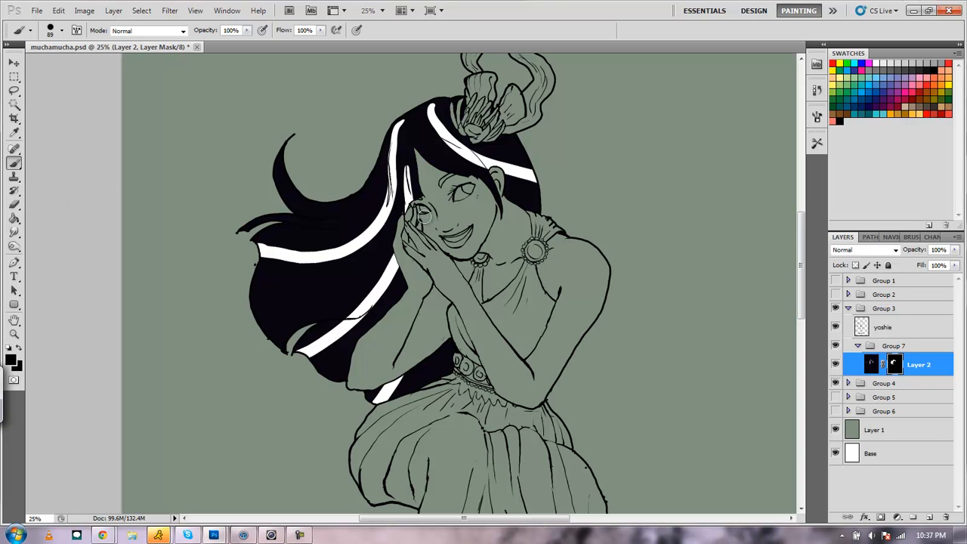
pyautogui.click(14, 90)
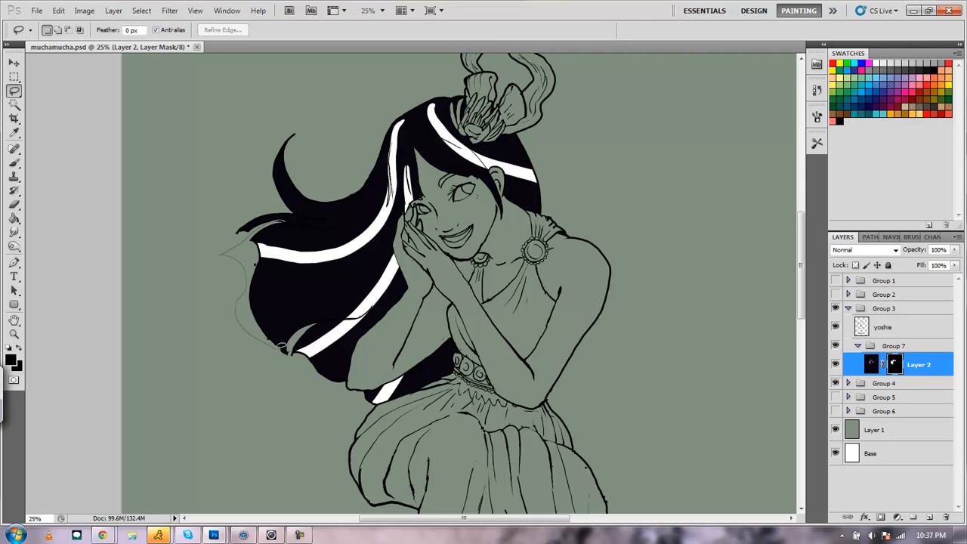
pyautogui.moveTo(280, 217); pyautogui.dragTo(281, 220)
pyautogui.click(14, 219)
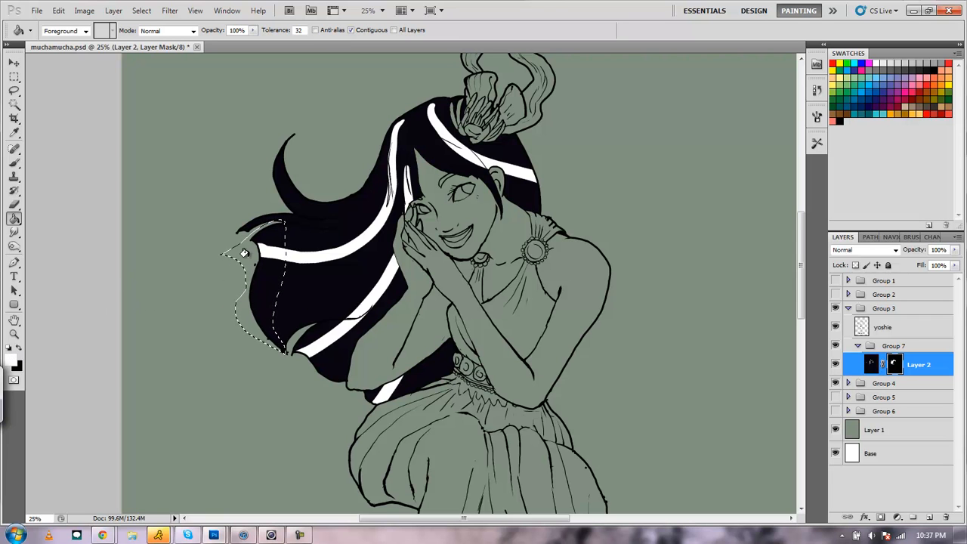
pyautogui.click(244, 252)
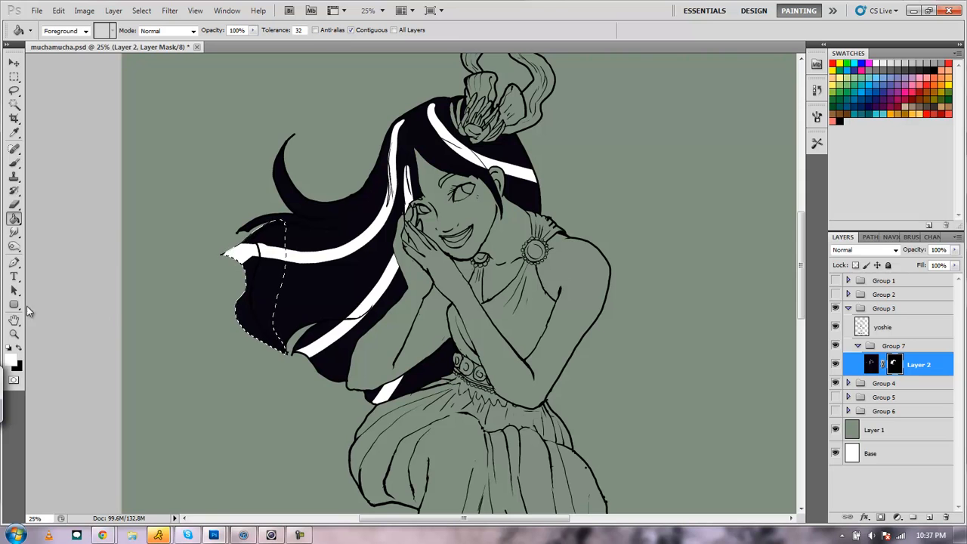
# Fill the lassoed area of the hair mask with black and deselect it
pyautogui.click(19, 347)
pyautogui.click(251, 303)
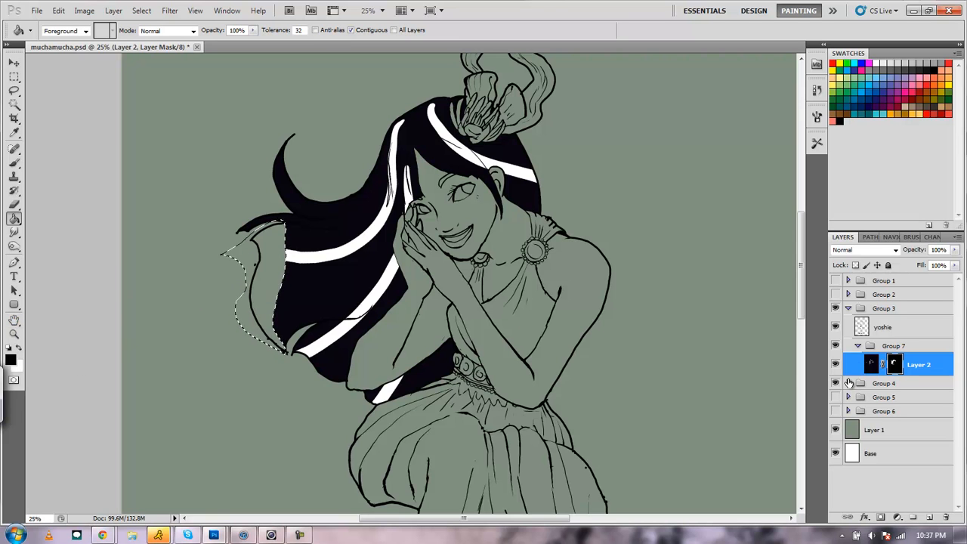
pyautogui.click(14, 78)
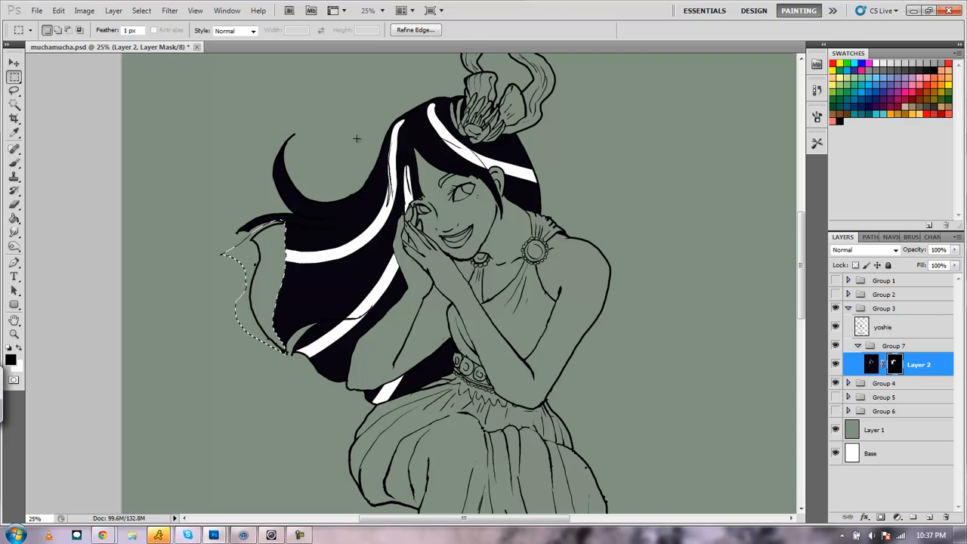
pyautogui.click(186, 158)
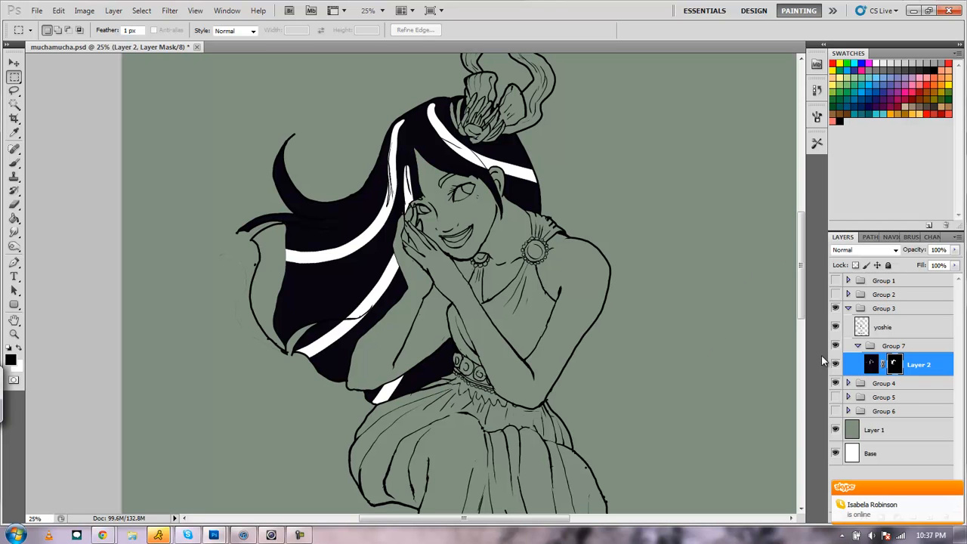
# Undo the mask fills at the hair's outer edge and clear the selection
pyautogui.hotkey('ctrl', 'z')
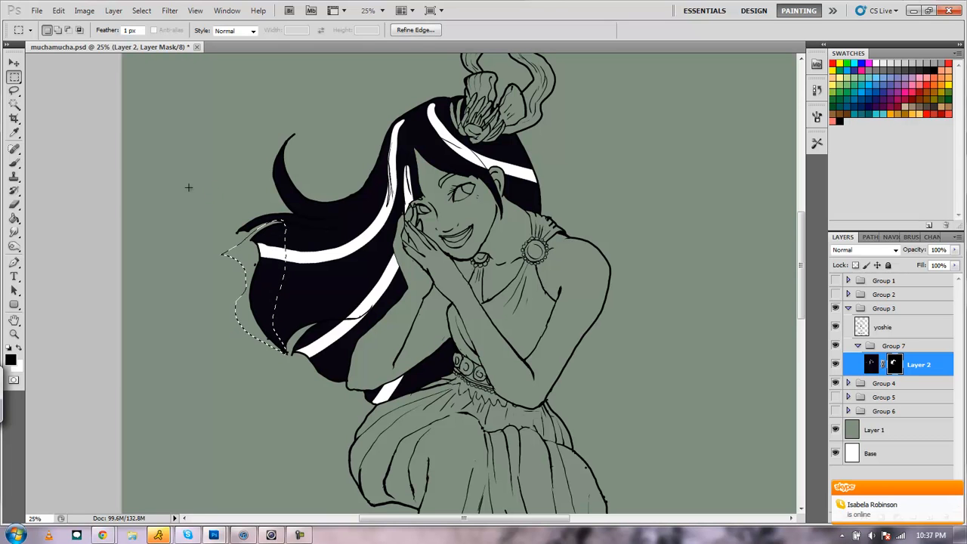
pyautogui.hotkey('ctrl', 'd')
# Target Layer 2's image, pick up the dark hair color and fill the longest white stroke with it
pyautogui.click(13, 132)
pyautogui.click(283, 291)
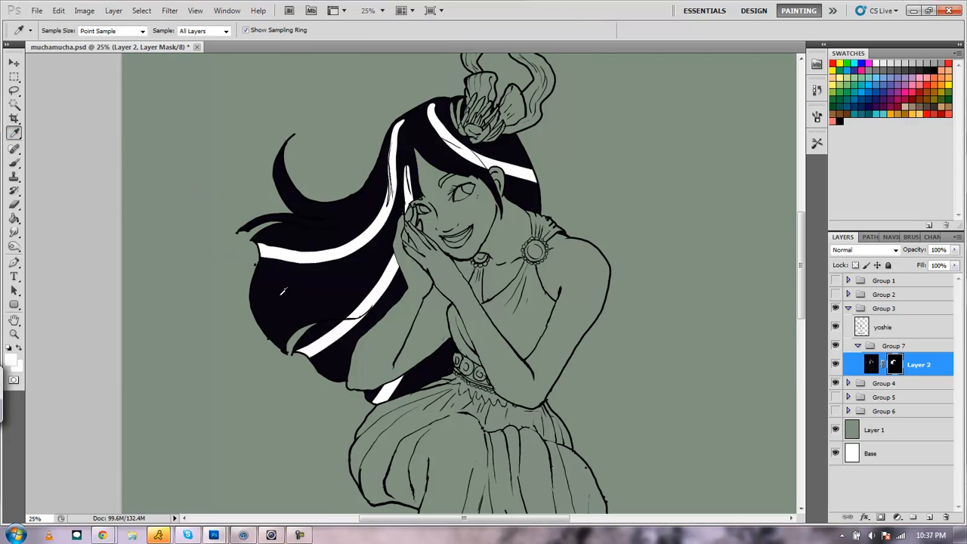
pyautogui.click(873, 365)
pyautogui.press('d')
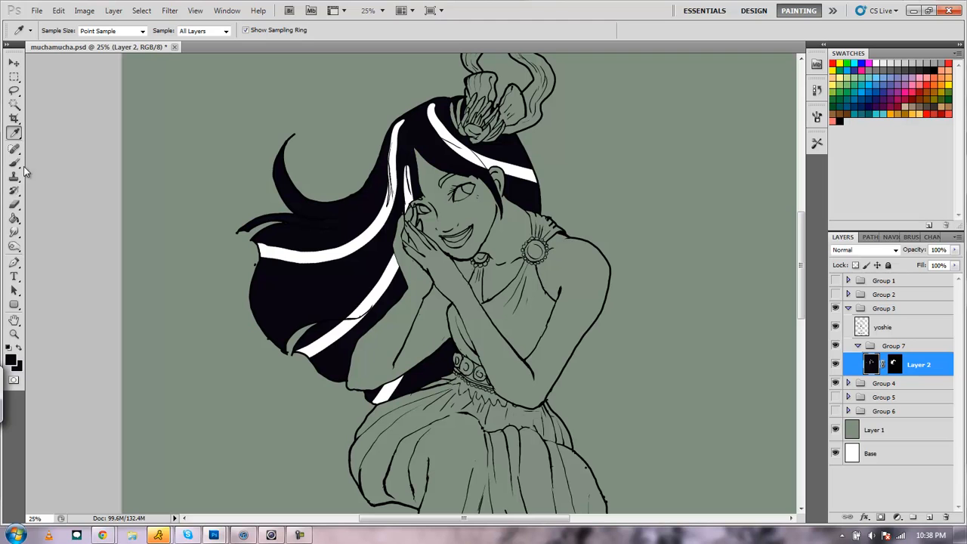
pyautogui.click(13, 218)
pyautogui.click(277, 253)
pyautogui.click(284, 248)
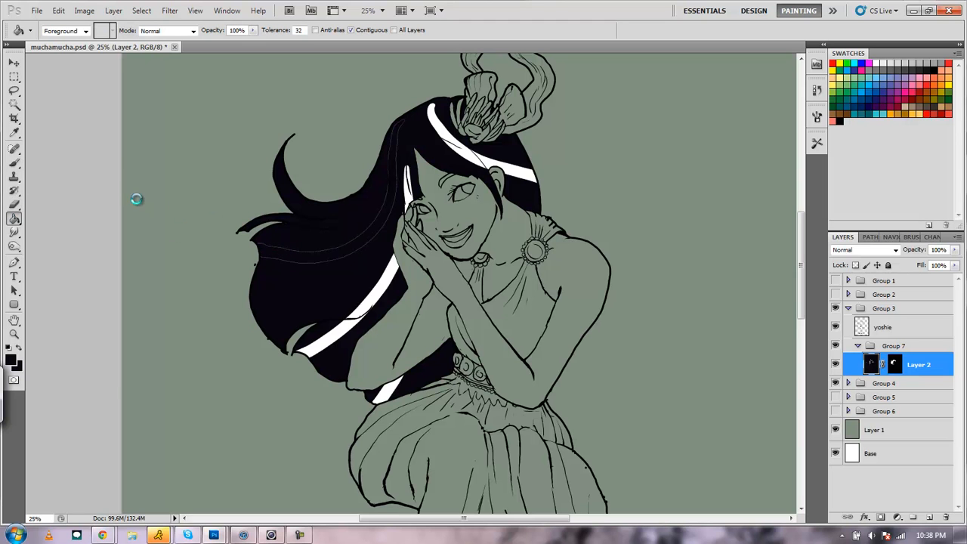
# Paint over the leftover stroke outlines and the remaining white strokes in the hair with the dark hair color
pyautogui.click(14, 162)
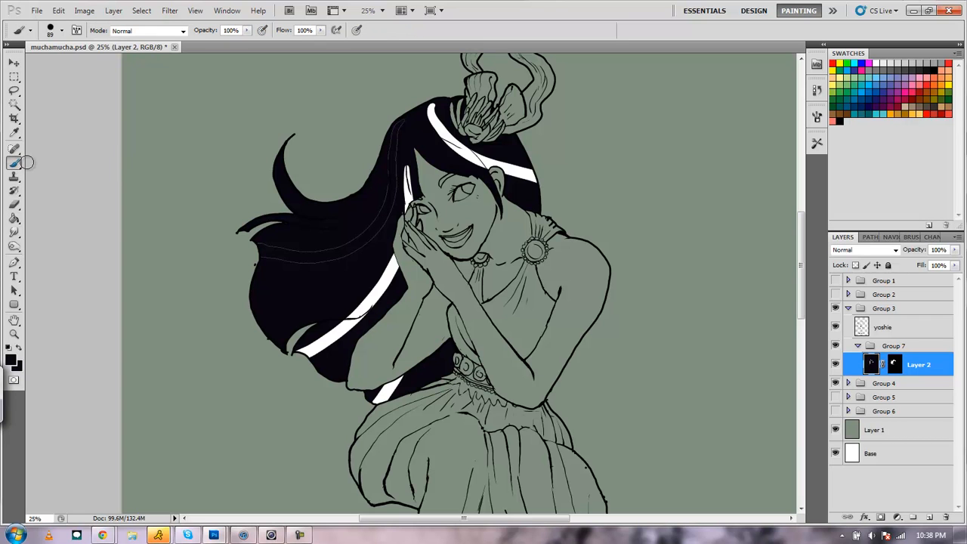
pyautogui.moveTo(307, 244)
pyautogui.mouseDown()
pyautogui.moveTo(309, 263)
pyautogui.moveTo(378, 203)
pyautogui.moveTo(397, 136)
pyautogui.moveTo(389, 147)
pyautogui.mouseUp()
pyautogui.moveTo(389, 202)
pyautogui.mouseDown()
pyautogui.moveTo(370, 239)
pyautogui.moveTo(339, 251)
pyautogui.mouseUp()
pyautogui.moveTo(311, 324)
pyautogui.mouseDown()
pyautogui.moveTo(304, 346)
pyautogui.moveTo(347, 329)
pyautogui.moveTo(330, 338)
pyautogui.moveTo(379, 292)
pyautogui.moveTo(394, 248)
pyautogui.moveTo(399, 266)
pyautogui.moveTo(404, 144)
pyautogui.moveTo(419, 178)
pyautogui.moveTo(425, 101)
pyautogui.moveTo(449, 140)
pyautogui.moveTo(531, 174)
pyautogui.mouseUp()
pyautogui.moveTo(398, 376)
pyautogui.mouseDown()
pyautogui.moveTo(378, 397)
pyautogui.moveTo(406, 374)
pyautogui.mouseUp()
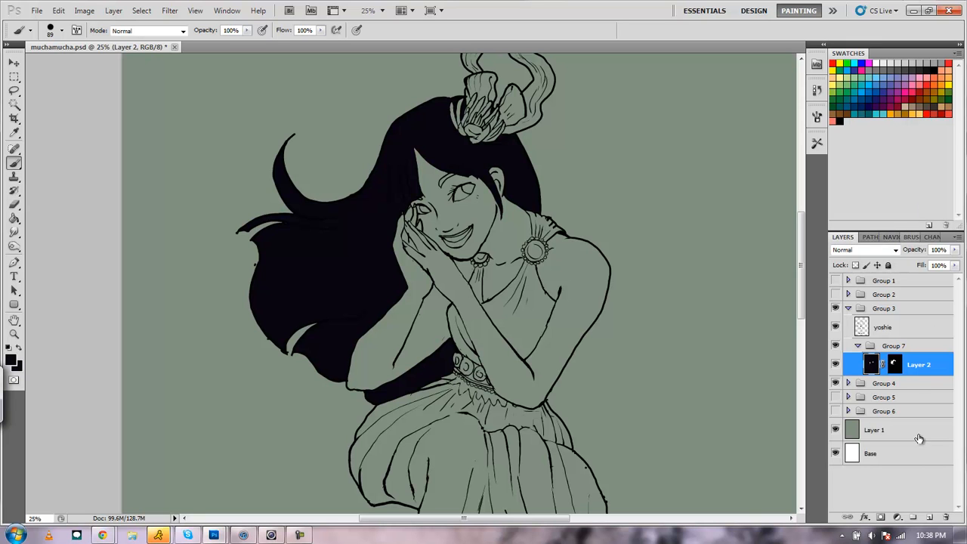
# Try selecting the woman's face on the yoshie layer with the Magic Wand at tolerance 12 and deselect it
pyautogui.click(904, 333)
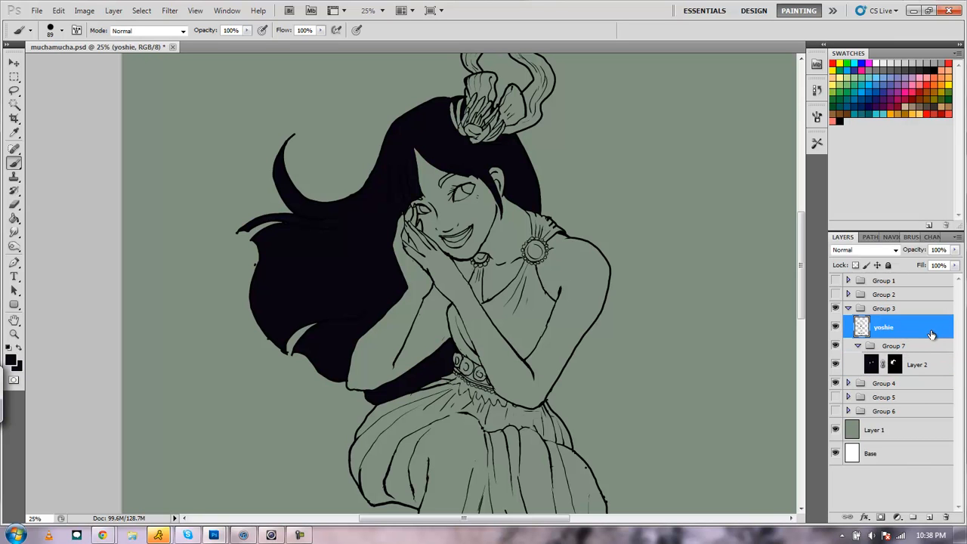
pyautogui.click(14, 105)
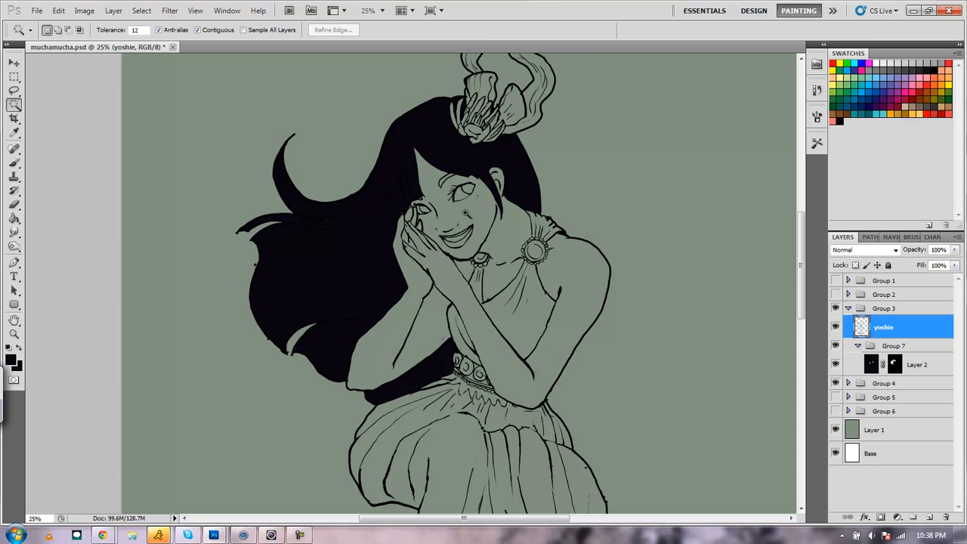
pyautogui.click(466, 212)
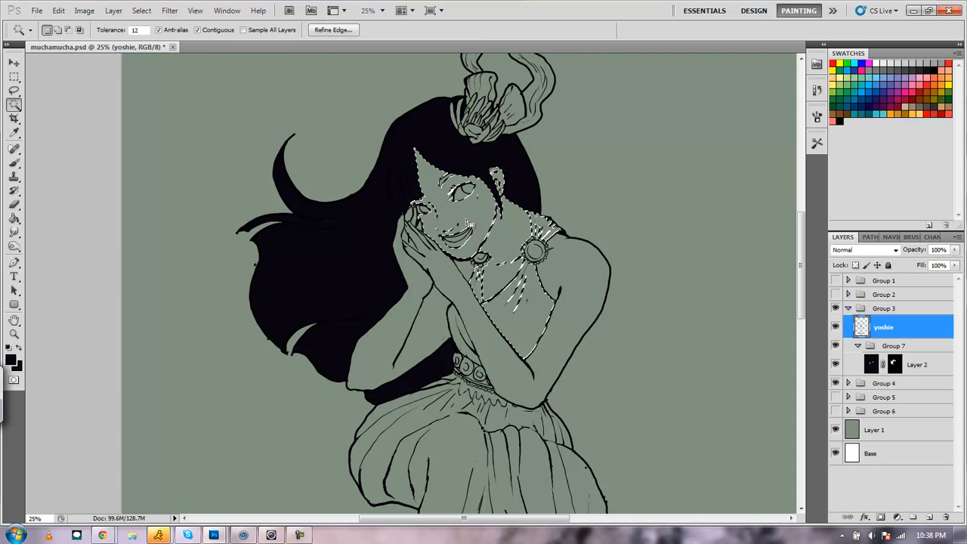
pyautogui.hotkey('ctrl', 'd')
# Close the line gaps around the shoulder brooch's beads and below the neck pendant on the yoshie layer with a 16 px black brush
pyautogui.press('z')
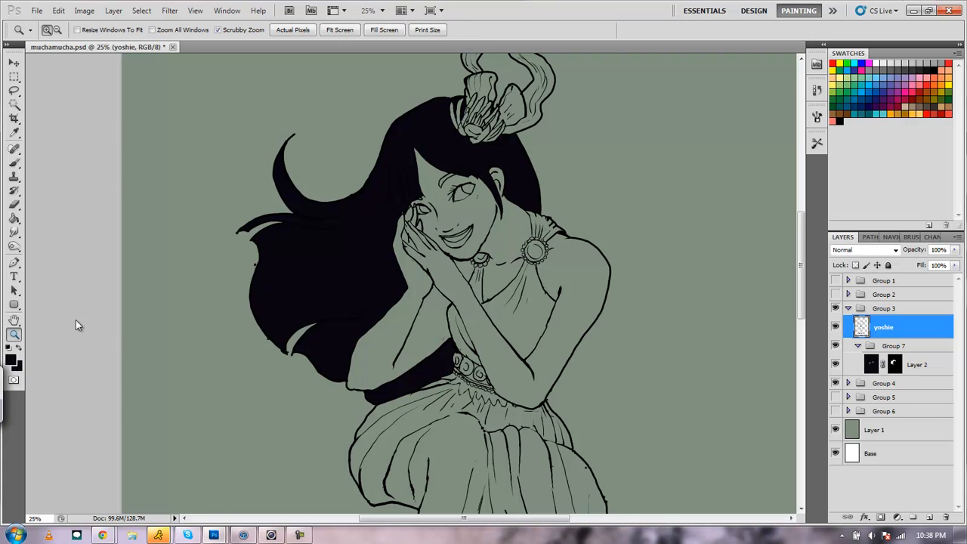
pyautogui.moveTo(552, 276); pyautogui.dragTo(620, 338)
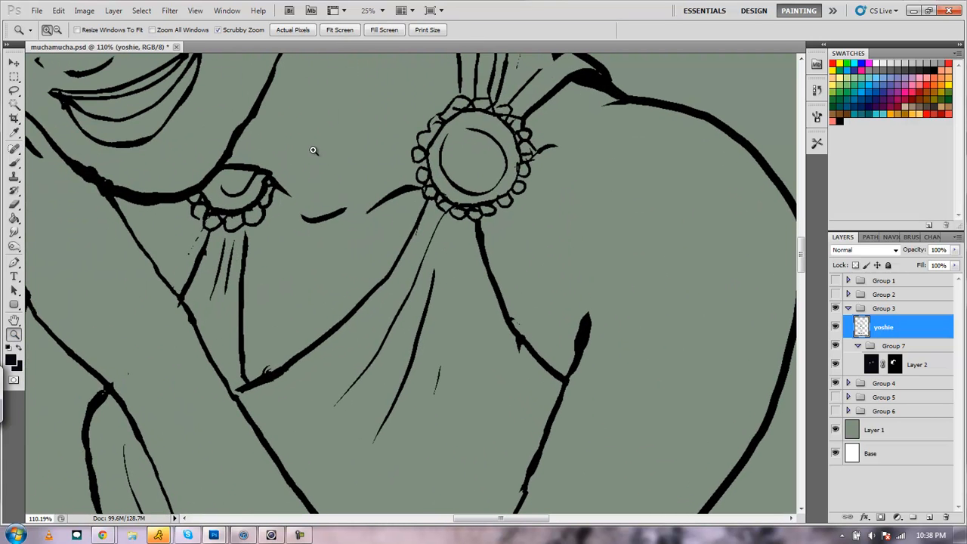
pyautogui.click(13, 162)
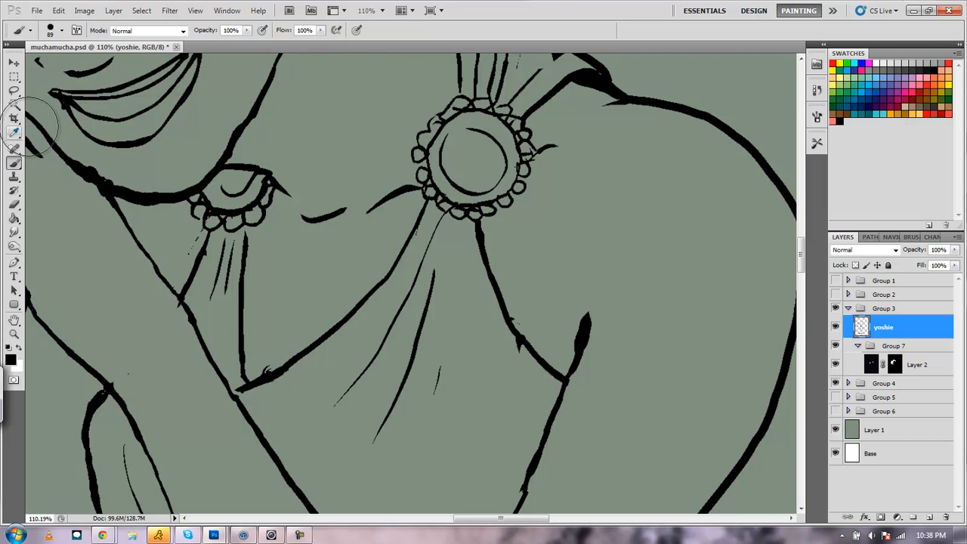
pyautogui.click(62, 31)
pyautogui.click(28, 63)
pyautogui.click(527, 156)
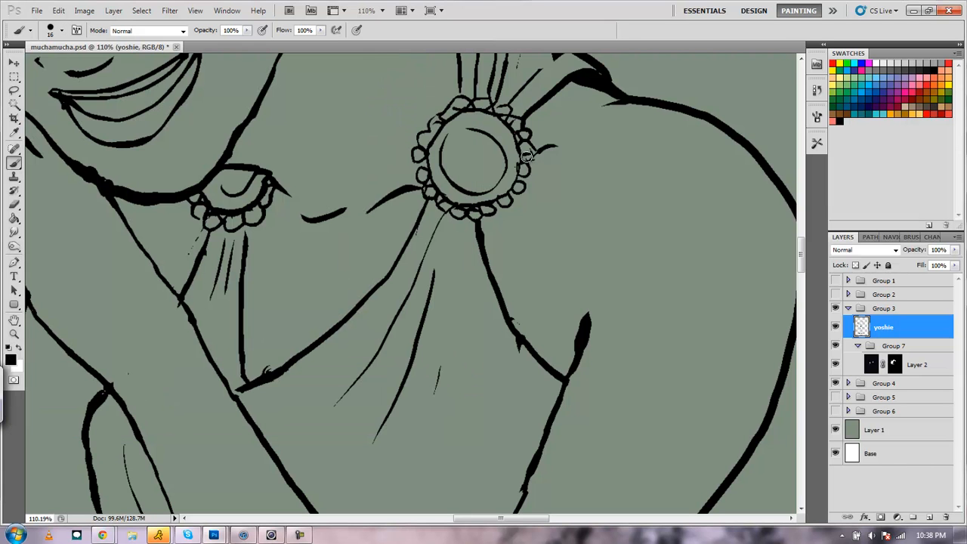
pyautogui.moveTo(460, 90); pyautogui.dragTo(436, 125)
pyautogui.moveTo(245, 224); pyautogui.dragTo(242, 240)
# Erase the excess thick fold marks in the shoulder strap's gathers with a 21 px eraser
pyautogui.click(885, 237)
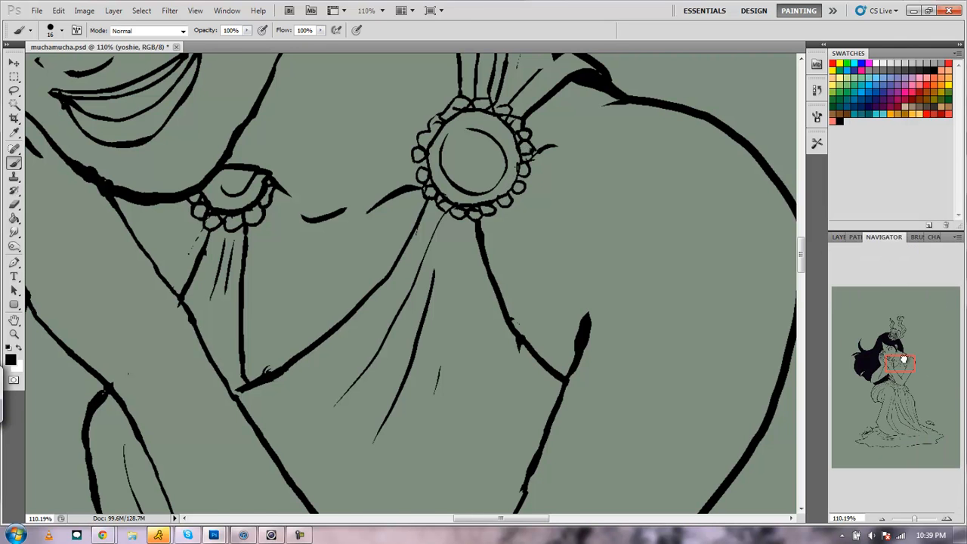
pyautogui.moveTo(906, 364); pyautogui.dragTo(905, 356)
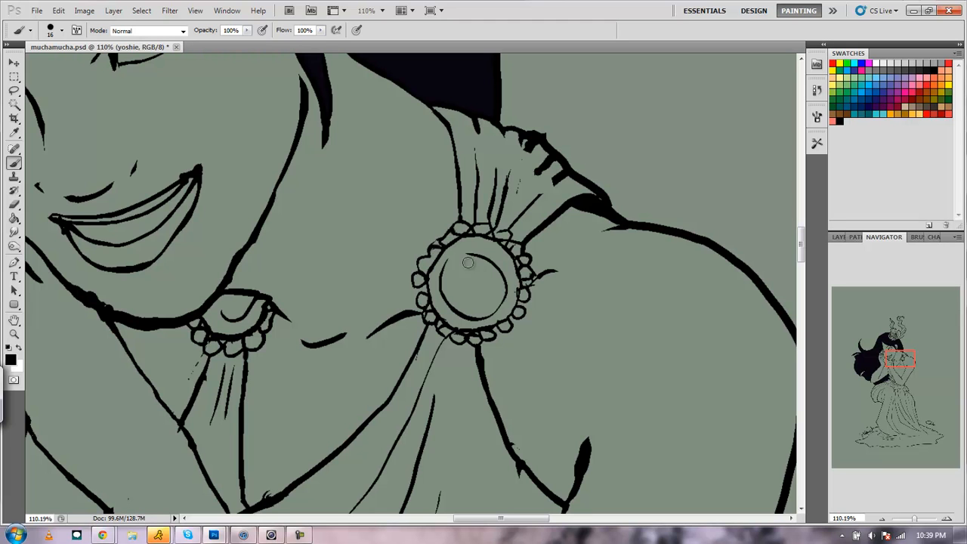
pyautogui.click(17, 206)
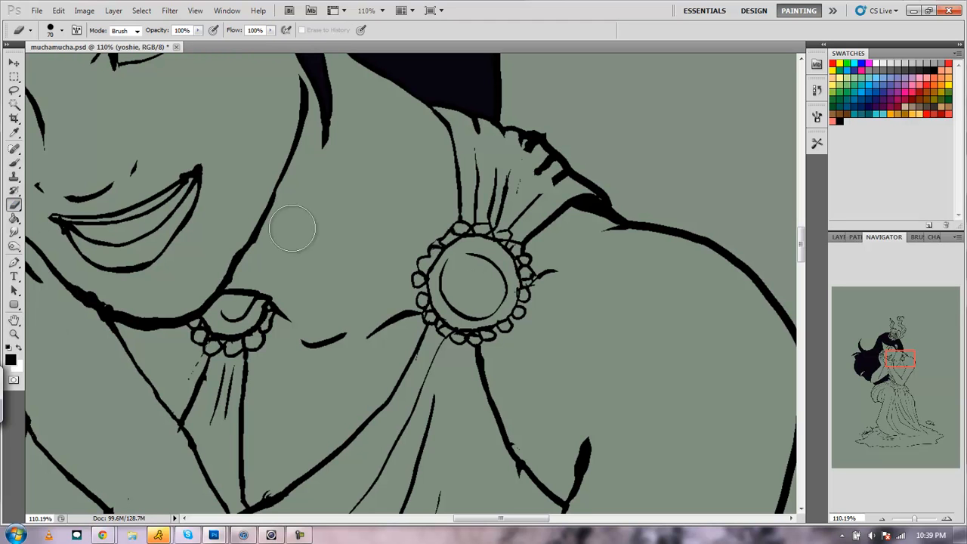
pyautogui.click(63, 31)
pyautogui.click(34, 64)
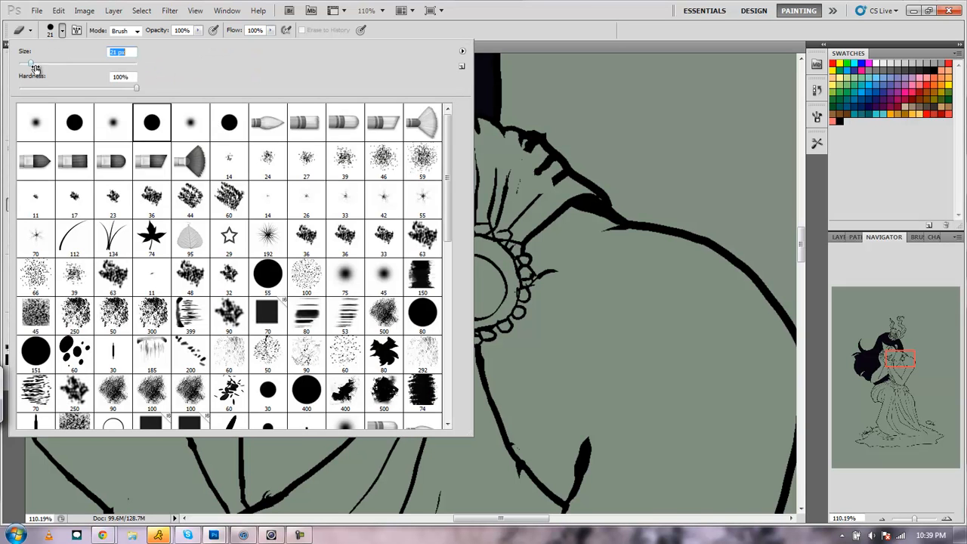
pyautogui.click(578, 233)
pyautogui.moveTo(533, 145)
pyautogui.mouseDown()
pyautogui.moveTo(523, 162)
pyautogui.moveTo(540, 151)
pyautogui.moveTo(527, 159)
pyautogui.moveTo(531, 144)
pyautogui.moveTo(521, 142)
pyautogui.moveTo(541, 148)
pyautogui.moveTo(536, 169)
pyautogui.moveTo(548, 166)
pyautogui.moveTo(532, 189)
pyautogui.mouseUp()
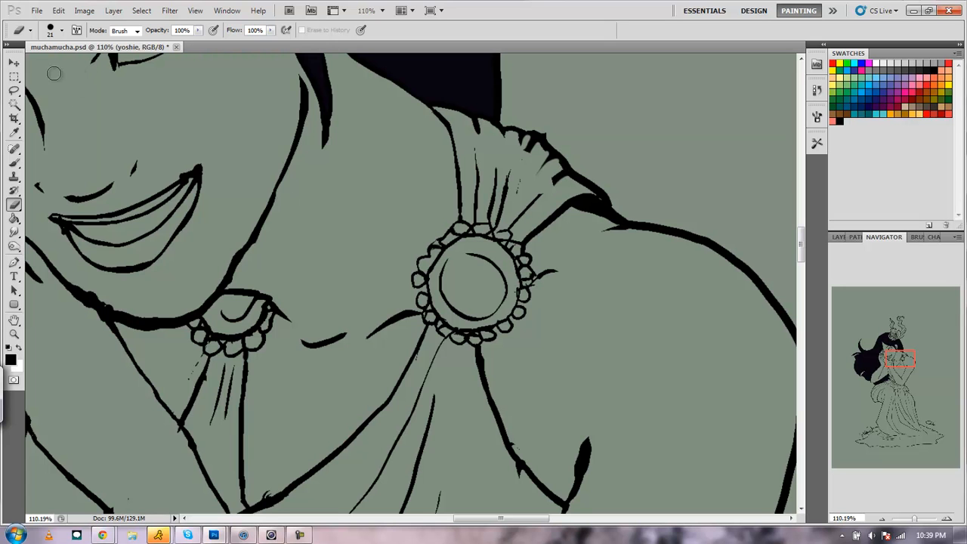
# Select the dress areas from shoulder strap and bodice to skirt on the yoshie layer with the Magic Wand at tolerance 12
pyautogui.click(13, 103)
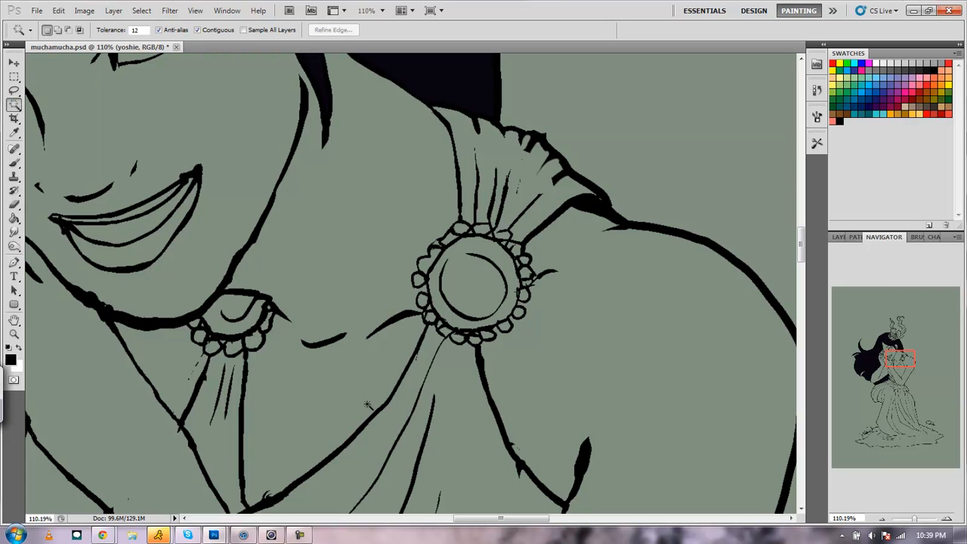
pyautogui.click(454, 399)
pyautogui.keyDown('shift'); pyautogui.click(520, 220); pyautogui.keyUp('shift')
pyautogui.click(881, 520)
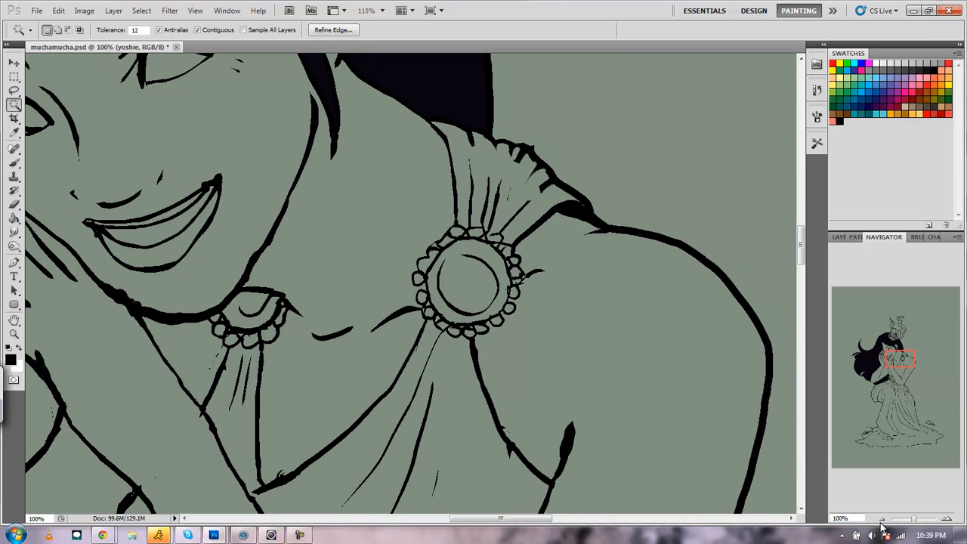
pyautogui.click(881, 520)
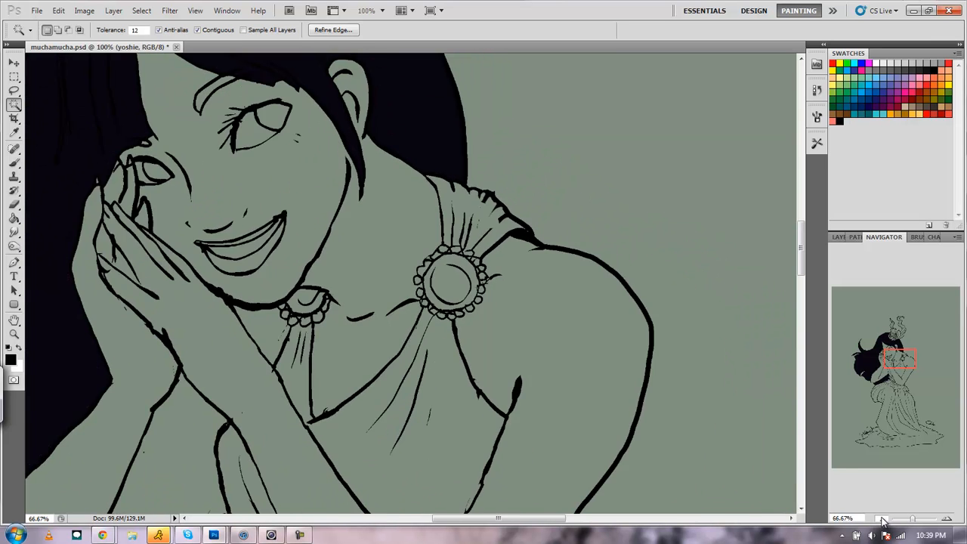
pyautogui.click(881, 520)
pyautogui.click(881, 521)
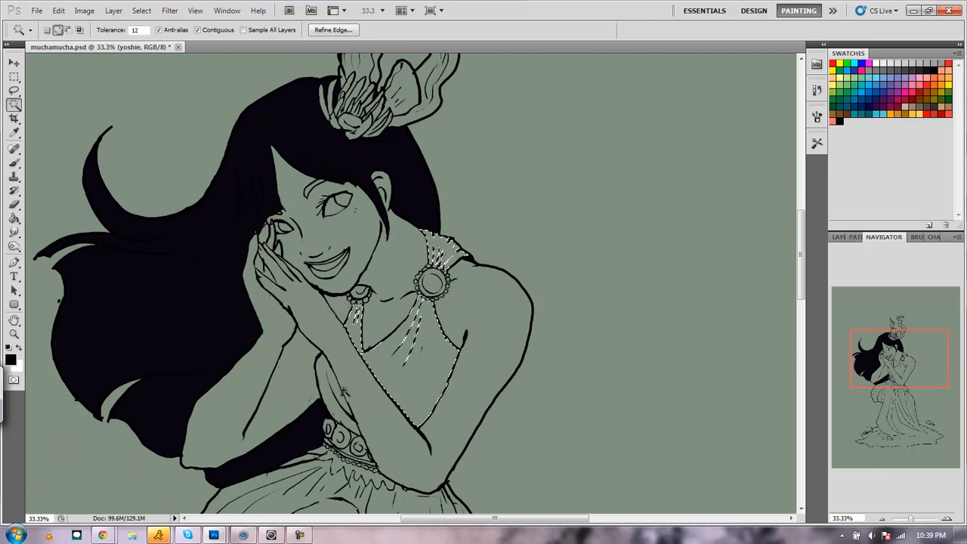
pyautogui.moveTo(858, 340); pyautogui.dragTo(839, 374)
pyautogui.keyDown('shift'); pyautogui.click(481, 275); pyautogui.keyUp('shift')
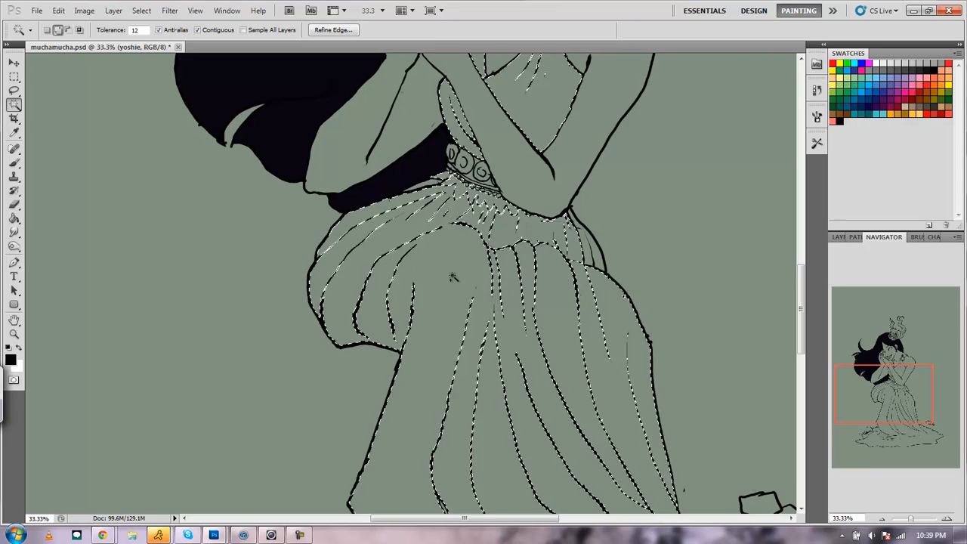
pyautogui.moveTo(897, 374)
pyautogui.mouseDown()
pyautogui.moveTo(903, 400)
pyautogui.moveTo(906, 378)
pyautogui.moveTo(887, 364)
pyautogui.mouseUp()
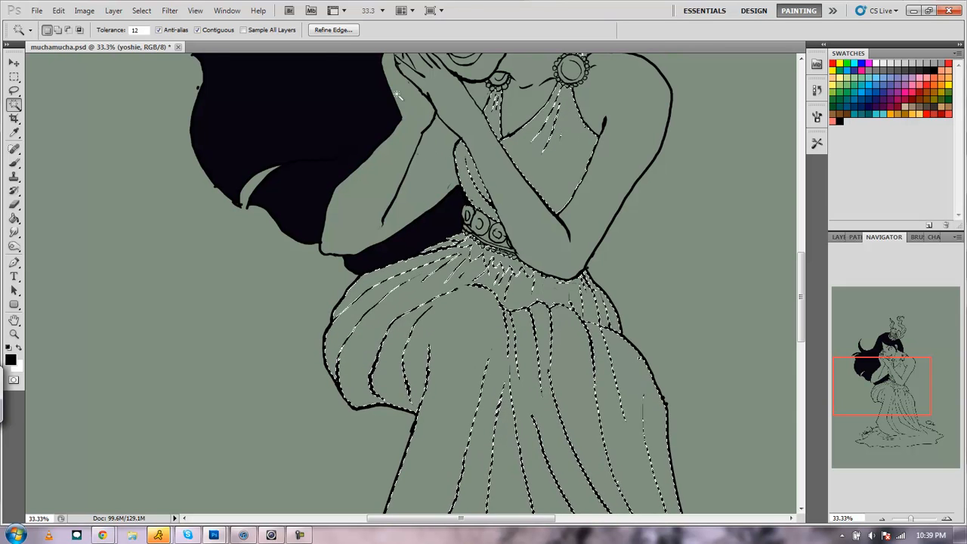
# Expand the dress selection by 3 pixels
pyautogui.click(142, 12)
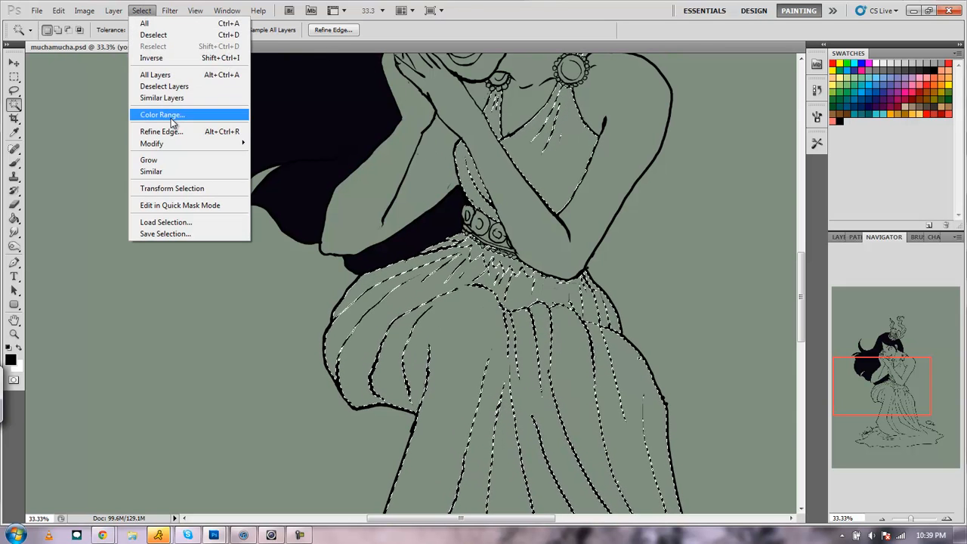
pyautogui.moveTo(186, 143)
pyautogui.click(270, 167)
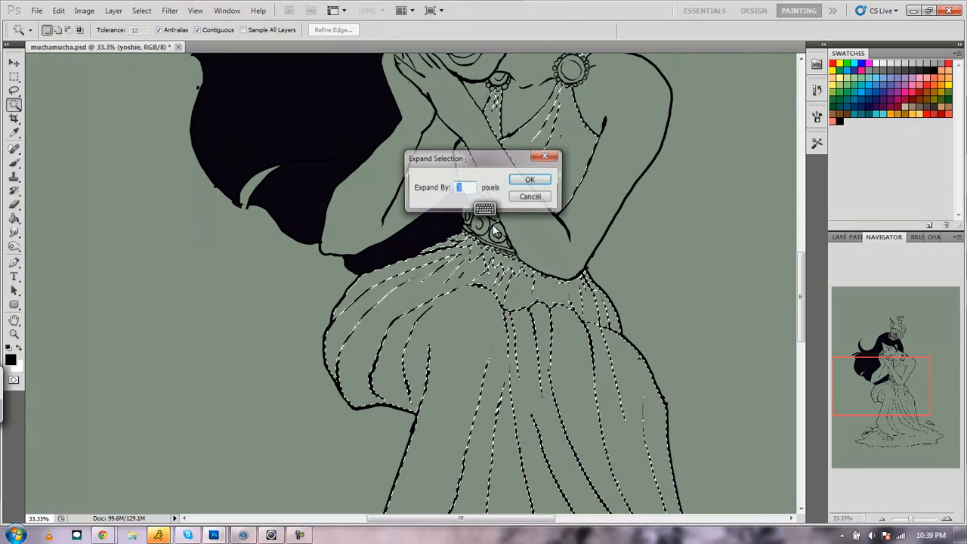
pyautogui.click(534, 179)
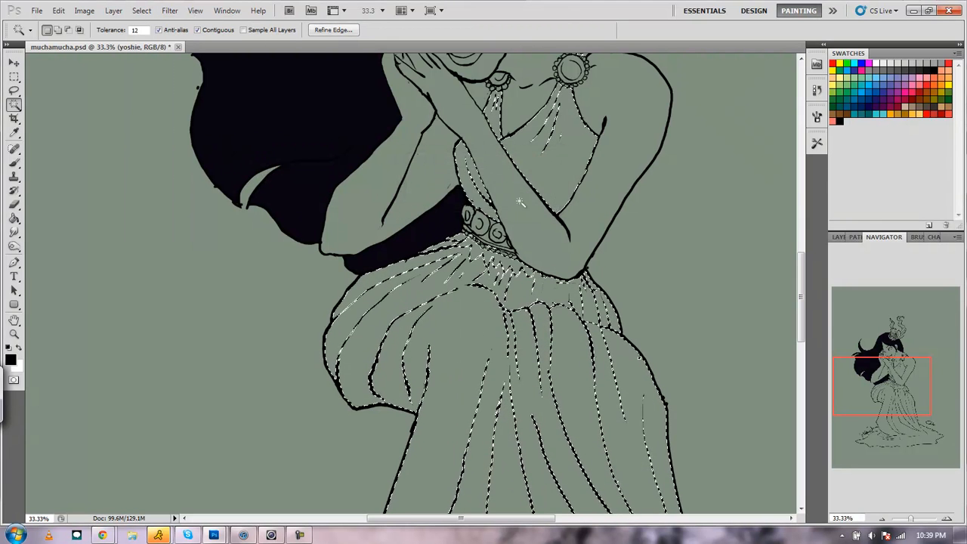
# Add a new layer above Layer 2 in Group 7 and give it a layer mask from the dress selection
pyautogui.click(843, 237)
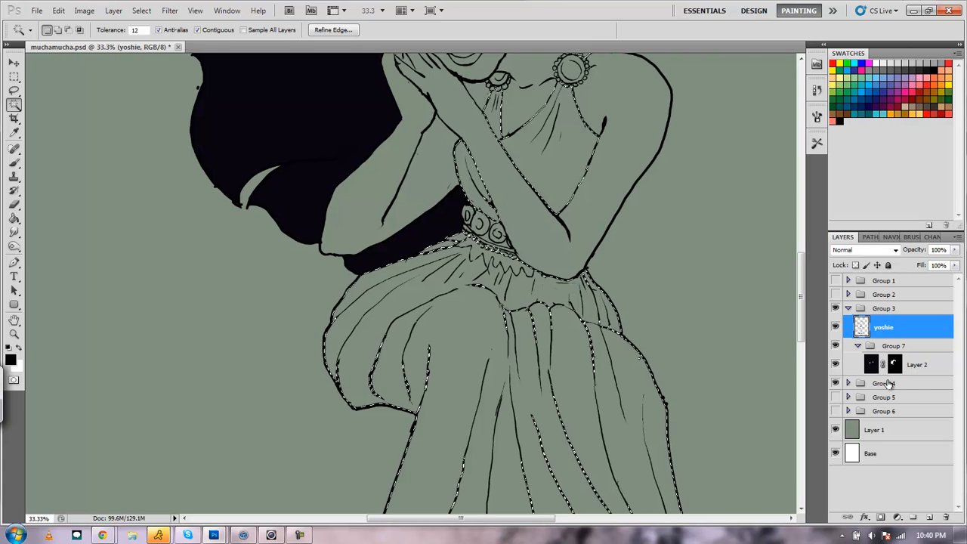
pyautogui.click(854, 370)
pyautogui.click(930, 518)
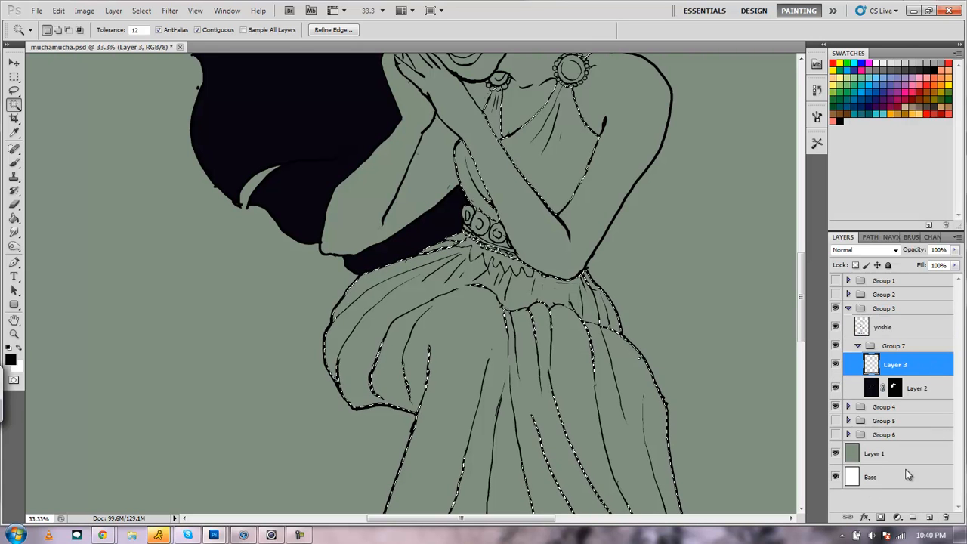
pyautogui.click(881, 518)
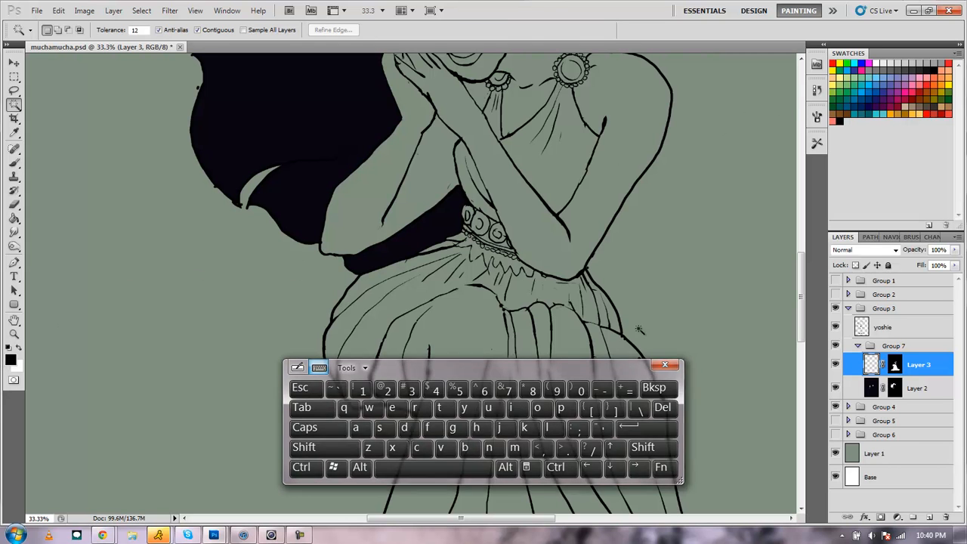
pyautogui.moveTo(640, 372); pyautogui.dragTo(576, 372)
pyautogui.click(604, 366)
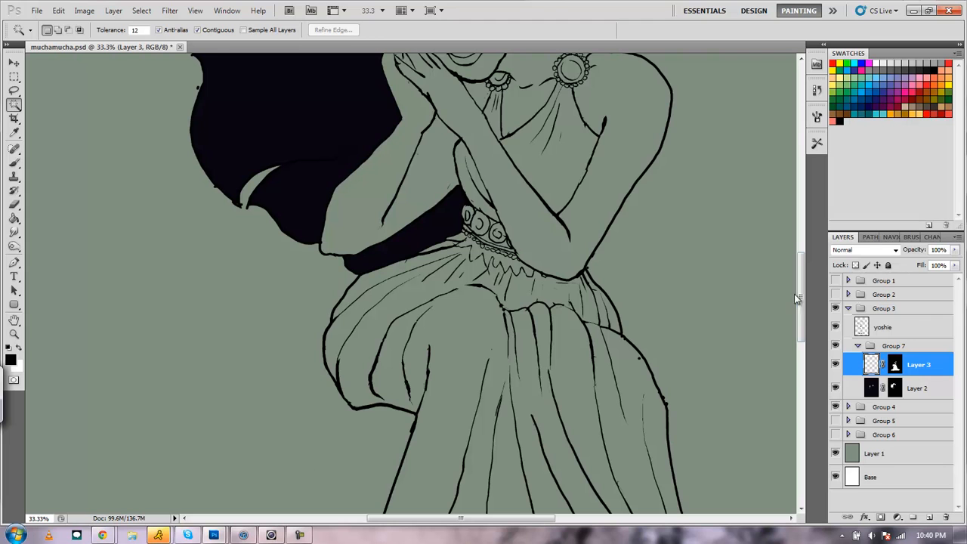
pyautogui.moveTo(802, 312); pyautogui.dragTo(802, 308)
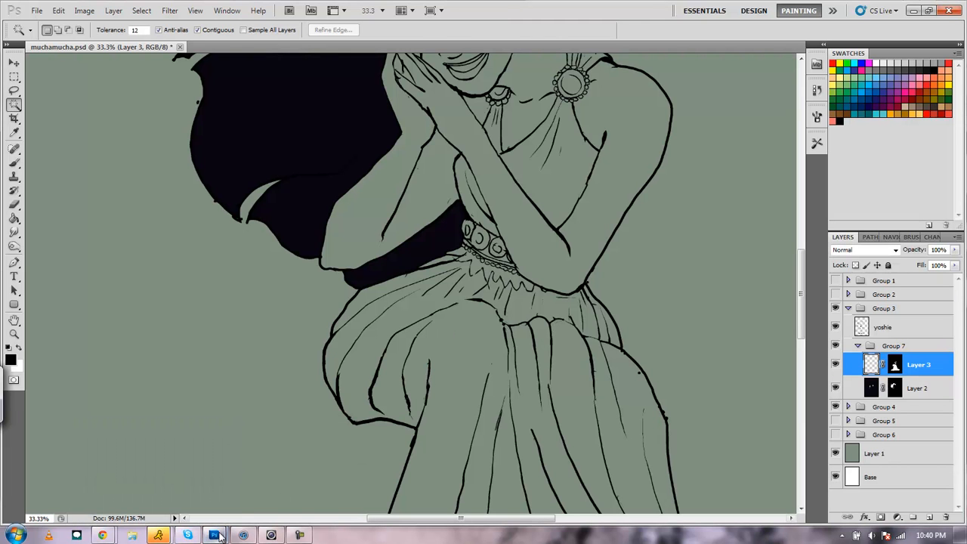
pyautogui.click(931, 11)
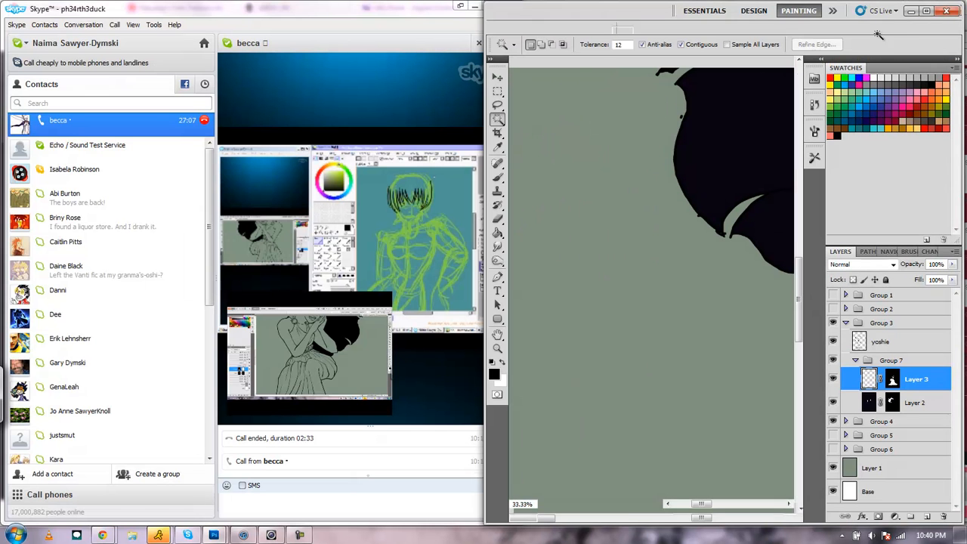
pyautogui.click(928, 11)
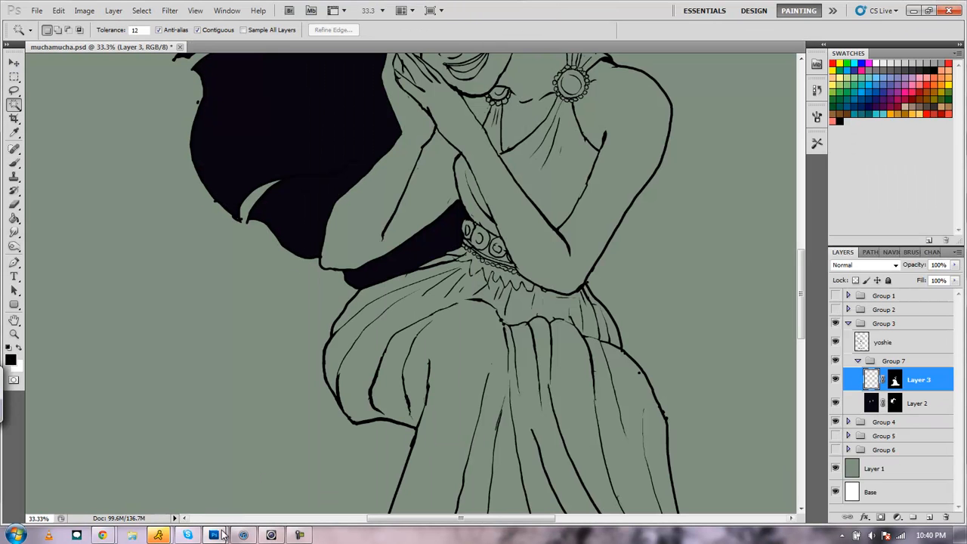
# Sample a light blue from the water in underwater-kelp-2.jpg and lighten the foreground color to #d8f7ff
pyautogui.moveTo(214, 535)
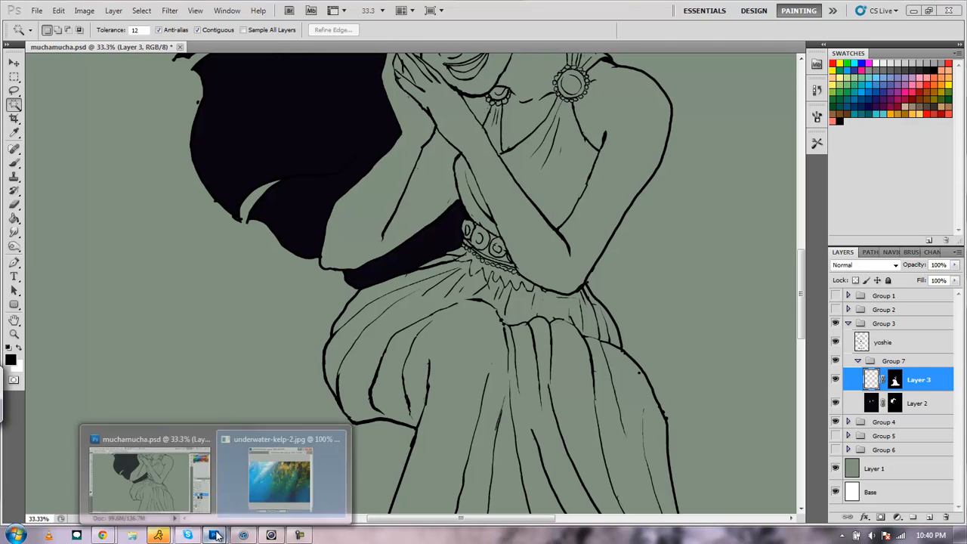
pyautogui.click(277, 484)
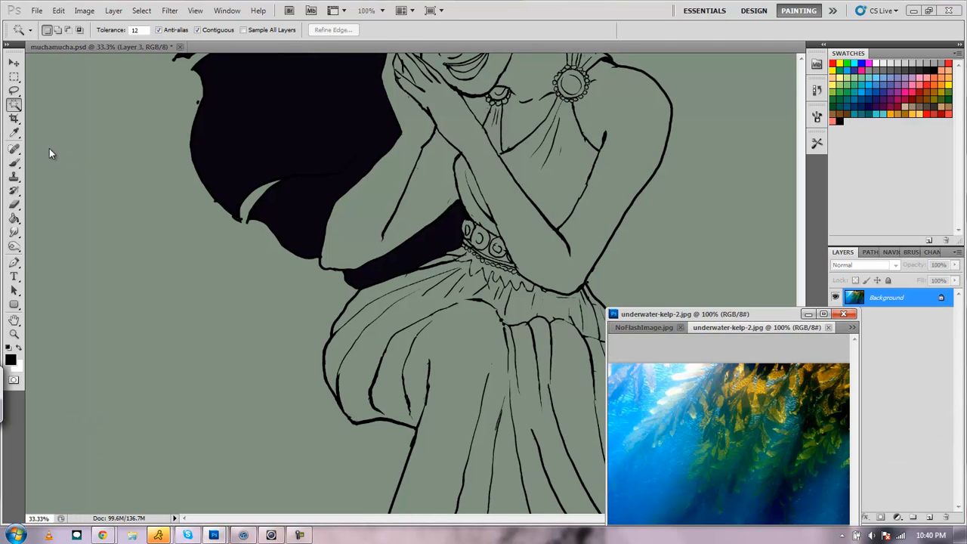
pyautogui.click(13, 133)
pyautogui.click(669, 381)
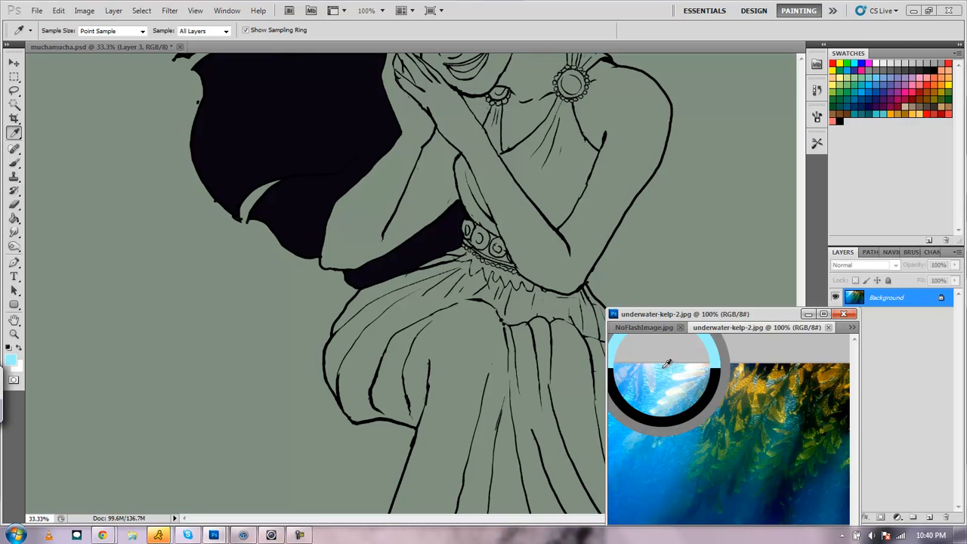
pyautogui.click(11, 361)
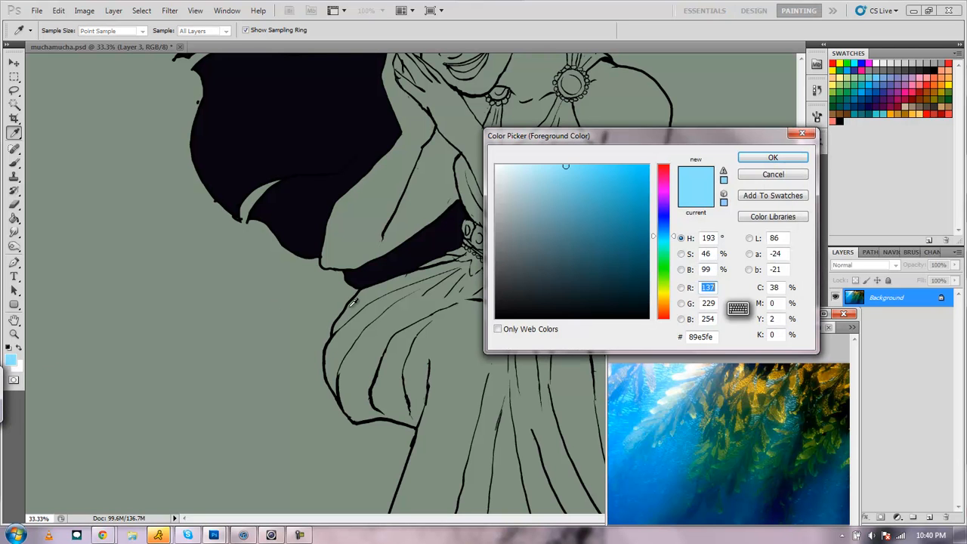
pyautogui.moveTo(556, 173); pyautogui.dragTo(520, 164)
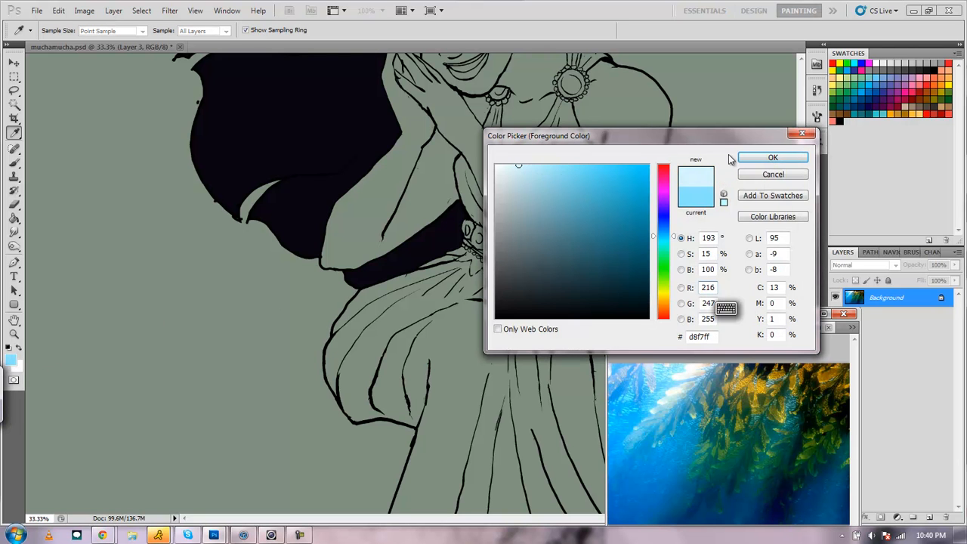
pyautogui.click(750, 159)
# Move the kelp reference window out of the way and fill masked Layer 3 in muchamucha.psd with the pale blue foreground color
pyautogui.moveTo(744, 317); pyautogui.dragTo(786, 486)
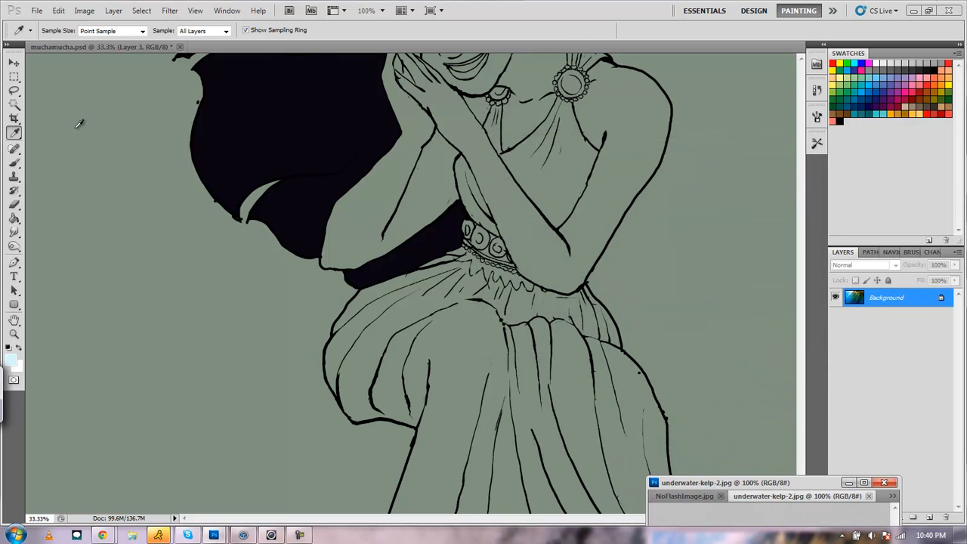
pyautogui.click(128, 46)
pyautogui.click(14, 218)
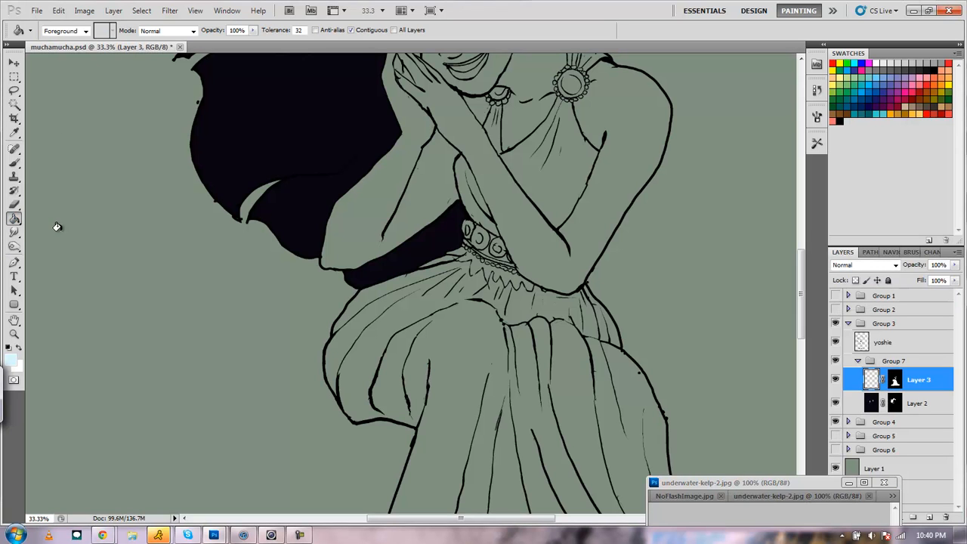
pyautogui.click(484, 390)
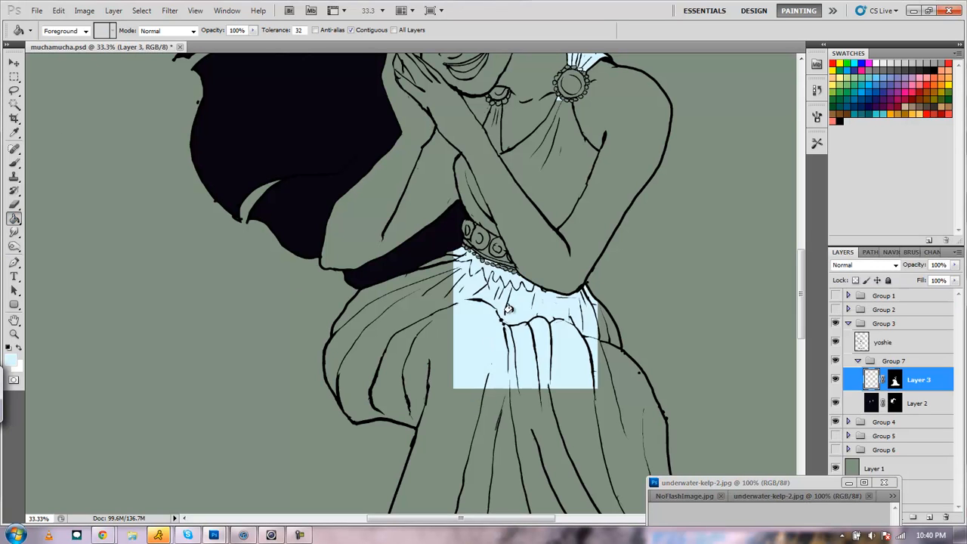
# Examine the filled dress across the whole figure for missed or spilled areas
pyautogui.click(893, 252)
pyautogui.moveTo(802, 486); pyautogui.dragTo(711, 488)
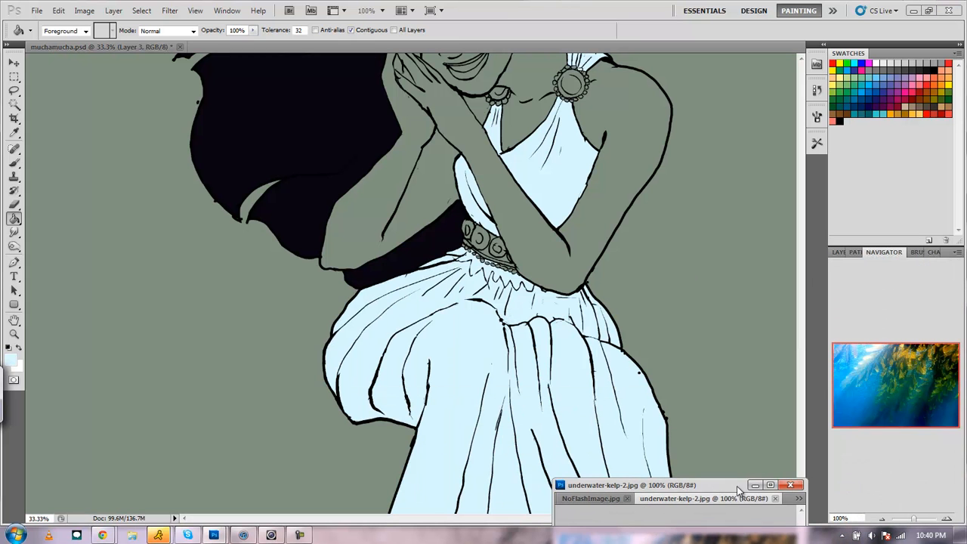
pyautogui.click(162, 49)
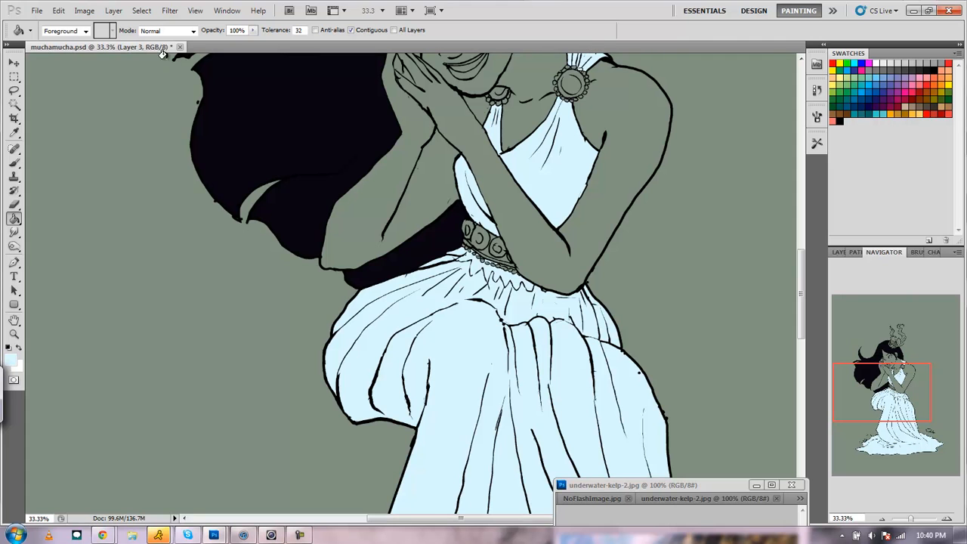
pyautogui.click(881, 519)
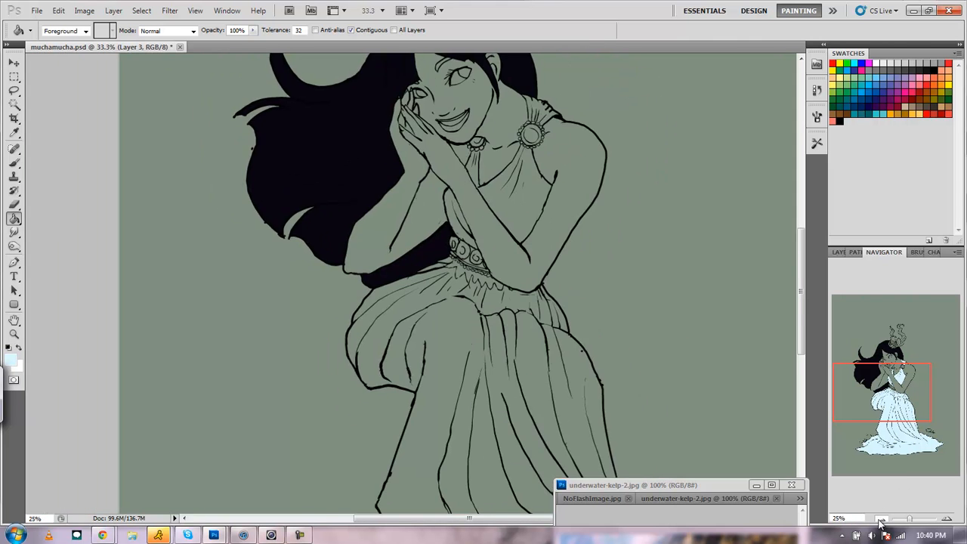
pyautogui.click(882, 519)
pyautogui.moveTo(911, 400)
pyautogui.mouseDown()
pyautogui.moveTo(925, 400)
pyautogui.moveTo(921, 386)
pyautogui.mouseUp()
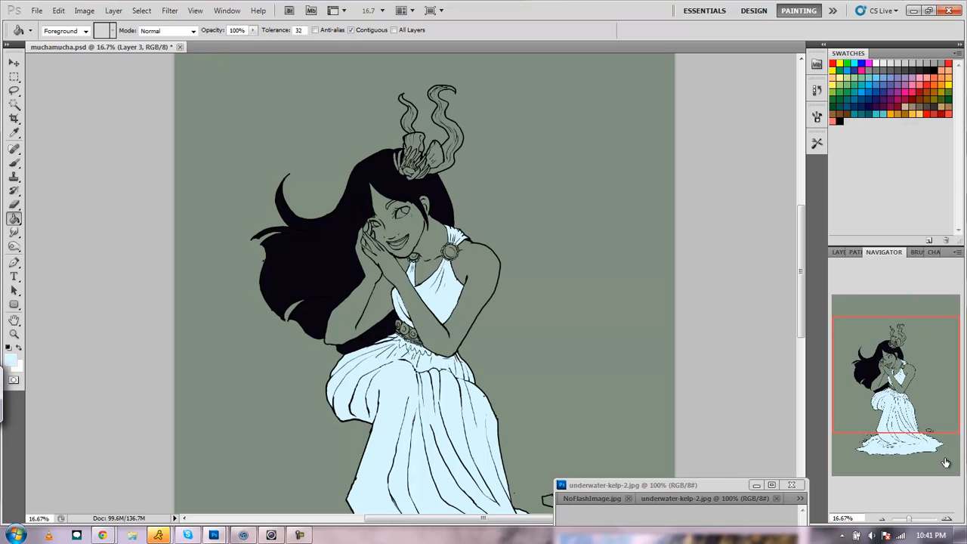
pyautogui.click(949, 520)
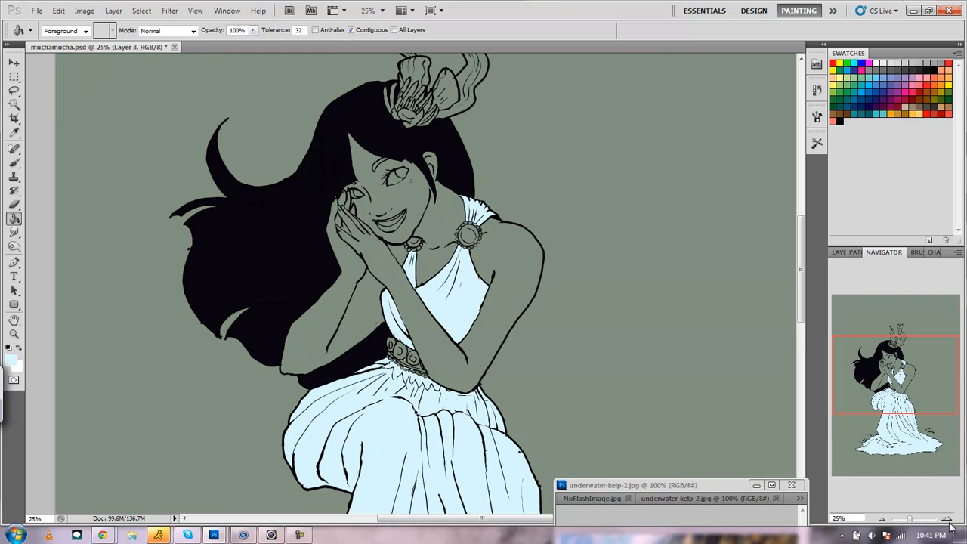
# Add a new layer above Layer 3, and Magic Wand the face, neck, hands and arms on the yoshie layer at tolerance 12
pyautogui.click(839, 252)
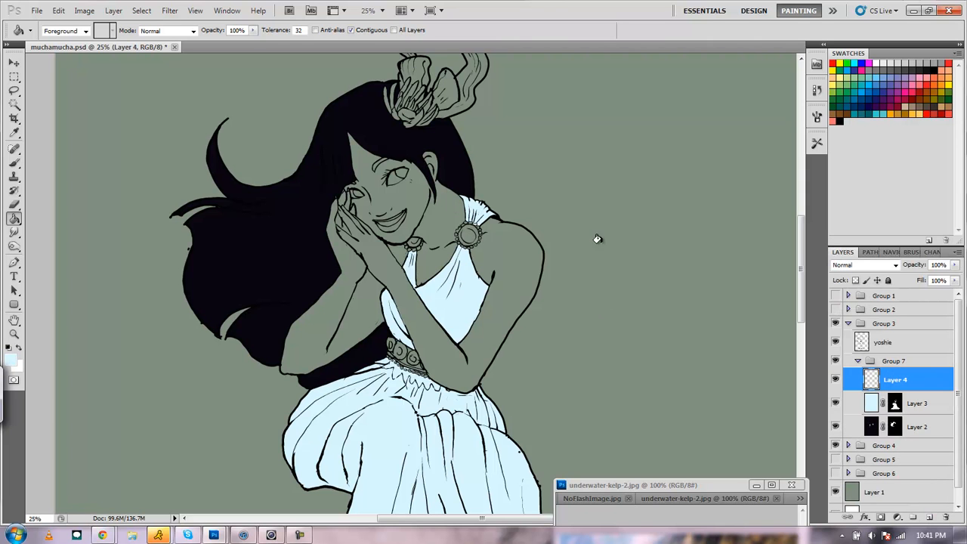
pyautogui.click(881, 344)
pyautogui.click(13, 116)
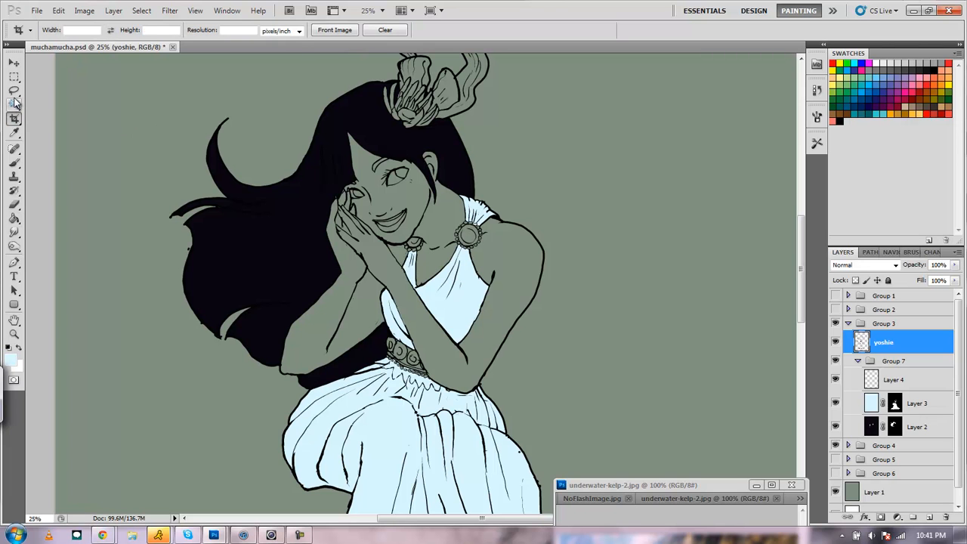
pyautogui.click(13, 104)
pyautogui.click(392, 197)
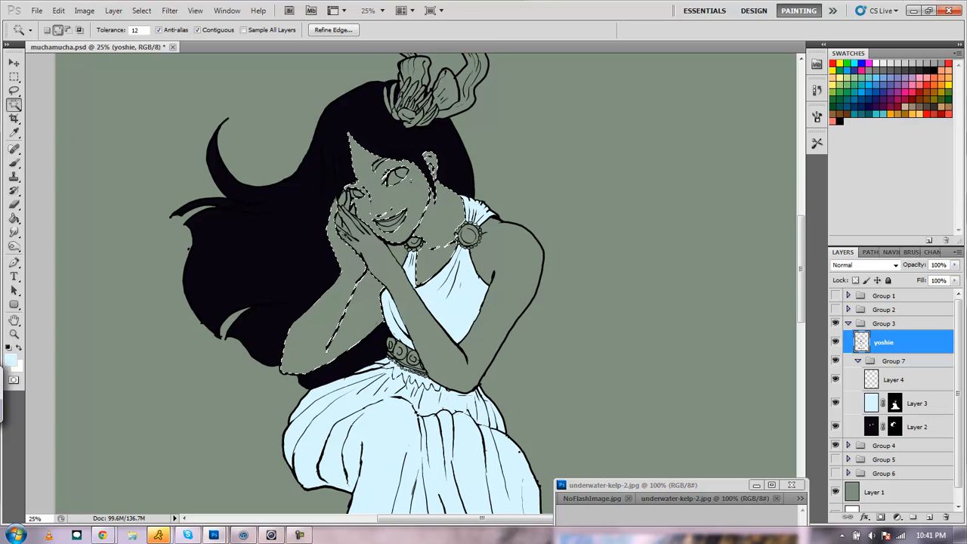
pyautogui.click(492, 302)
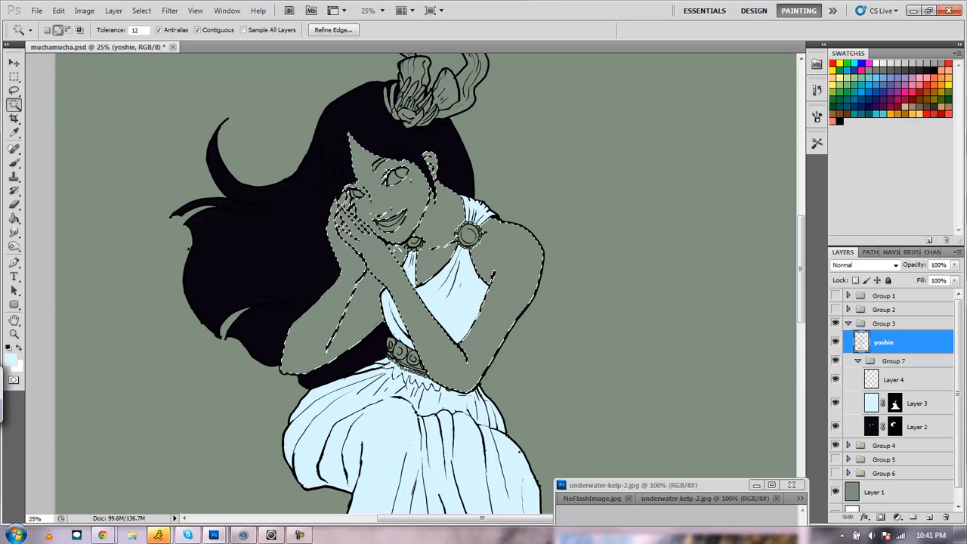
# Expand the selection of the face, neck, hands and arms to reach under the line art
pyautogui.click(140, 12)
pyautogui.moveTo(235, 149)
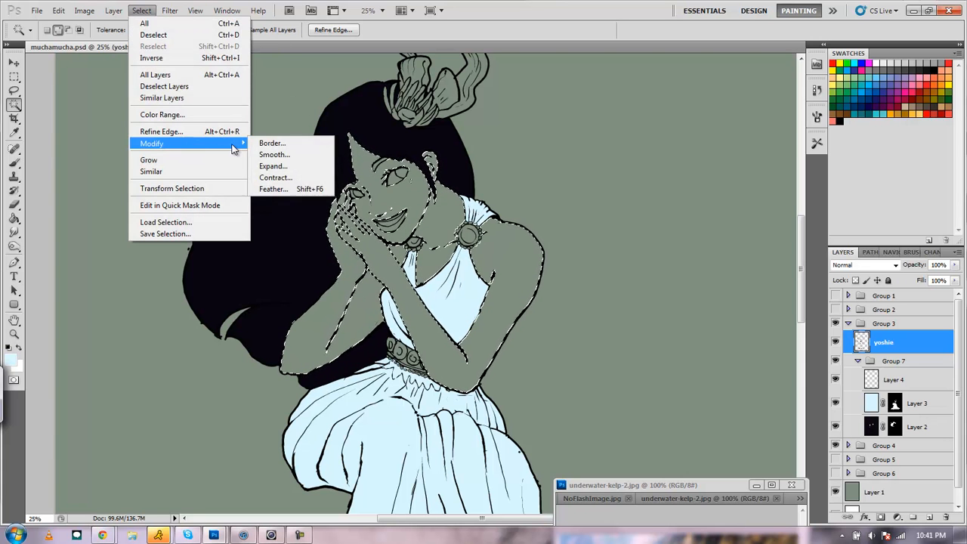
pyautogui.click(283, 166)
pyautogui.click(535, 181)
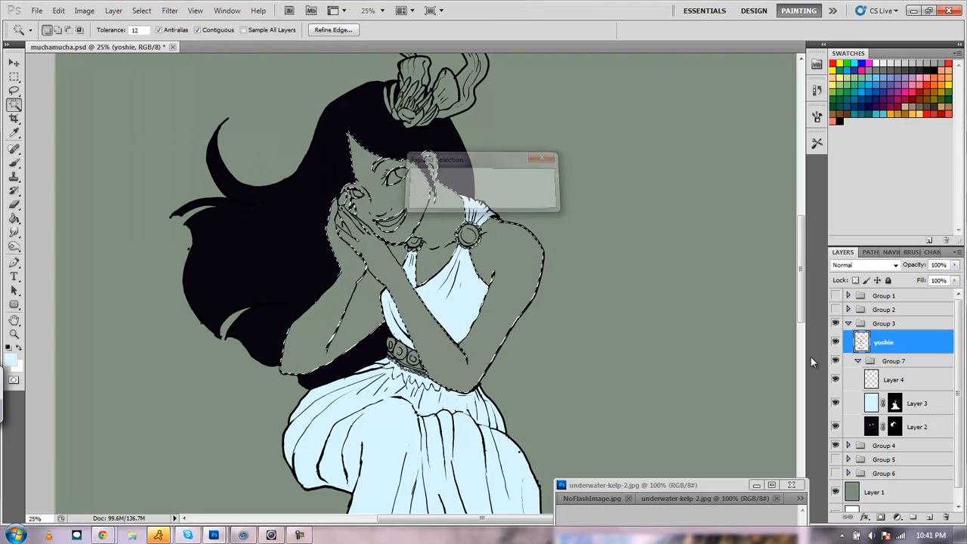
# Mask Layer 4 with the expanded selection of the face, neck, hands and arms
pyautogui.click(903, 380)
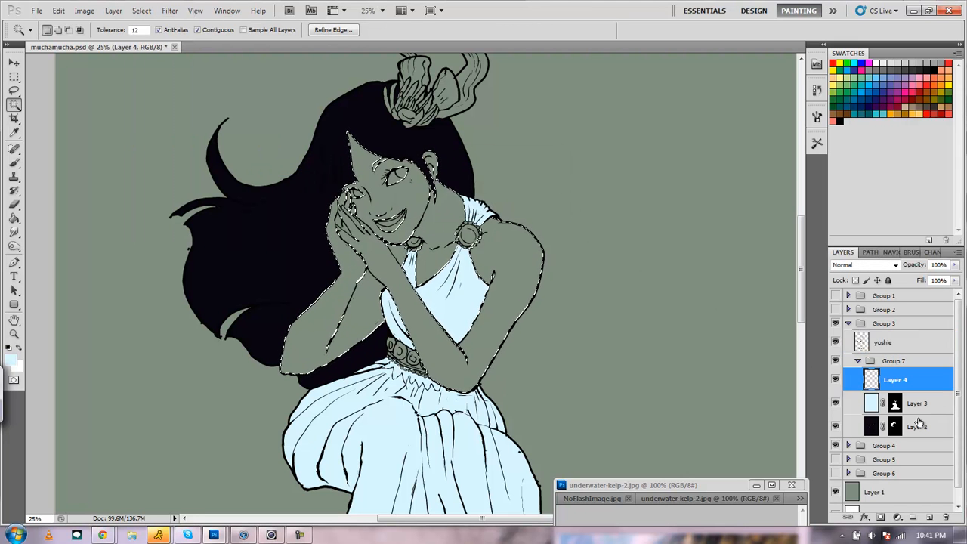
pyautogui.click(882, 516)
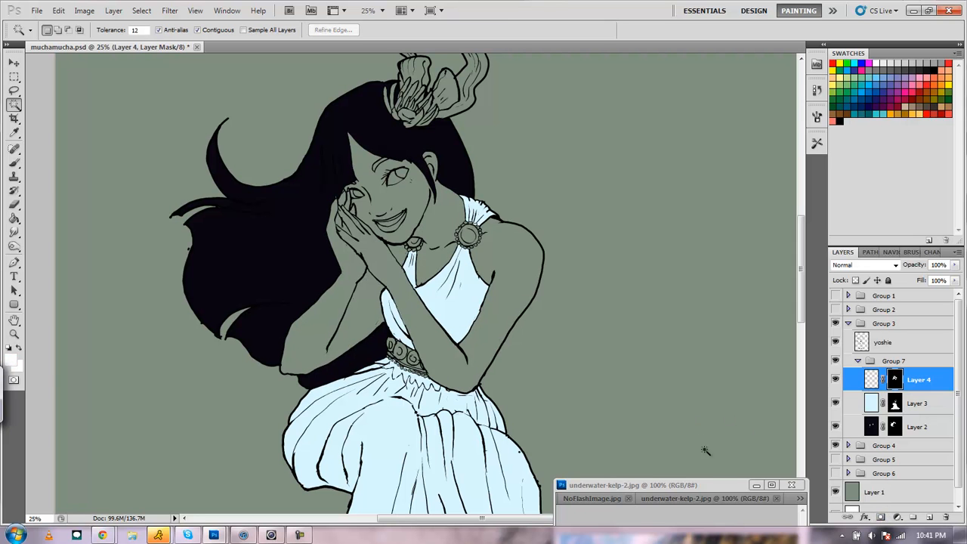
# Bring the floating reference window into view and switch it to the portrait photo 19.jpg
pyautogui.moveTo(715, 482); pyautogui.dragTo(750, 380)
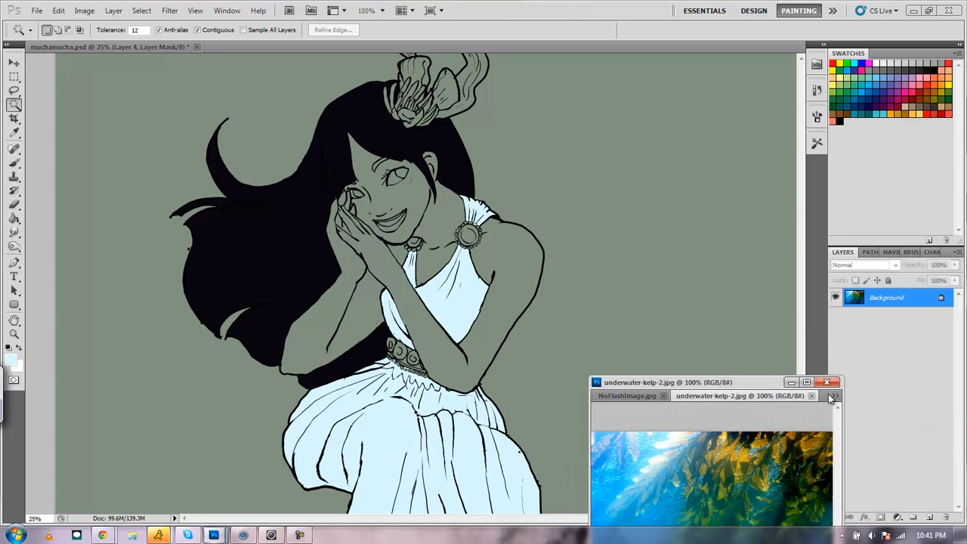
pyautogui.click(834, 396)
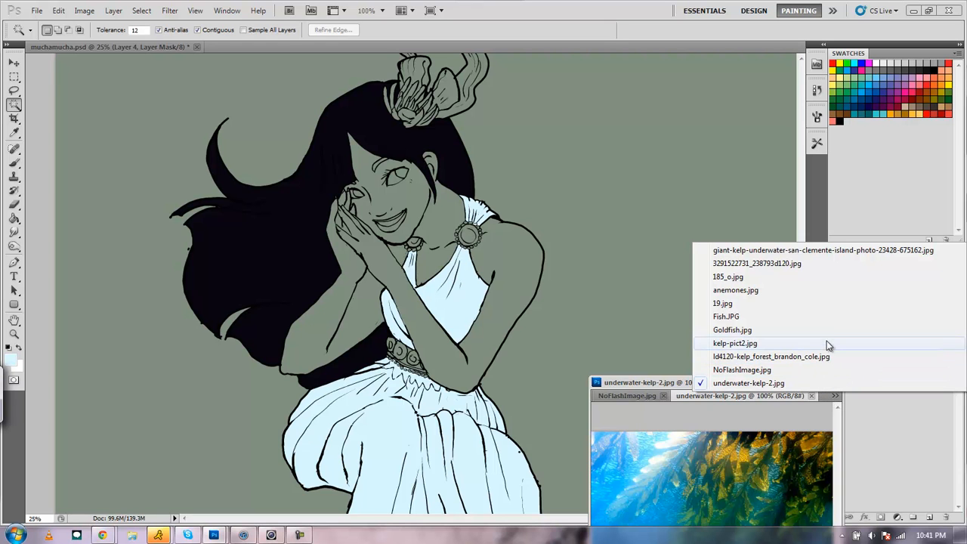
pyautogui.click(809, 263)
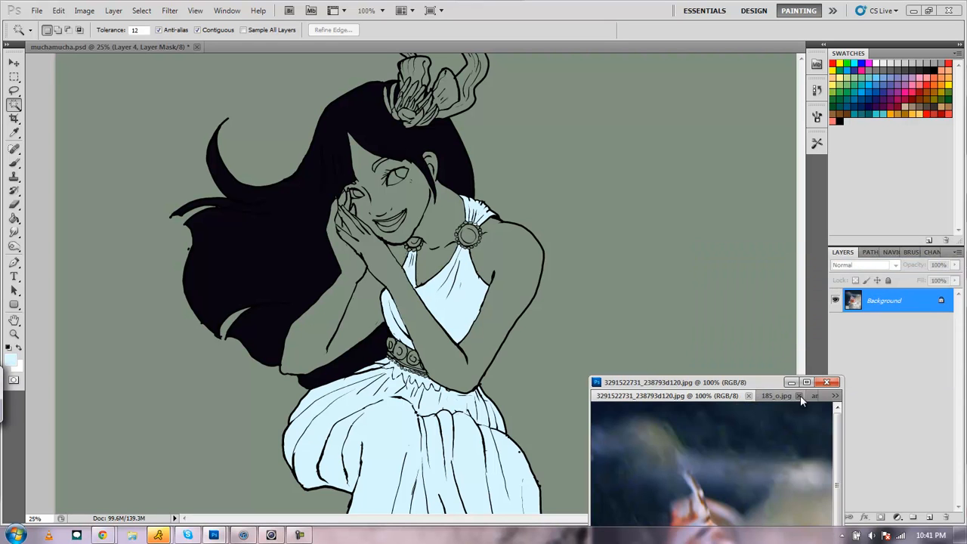
pyautogui.click(831, 396)
pyautogui.click(750, 279)
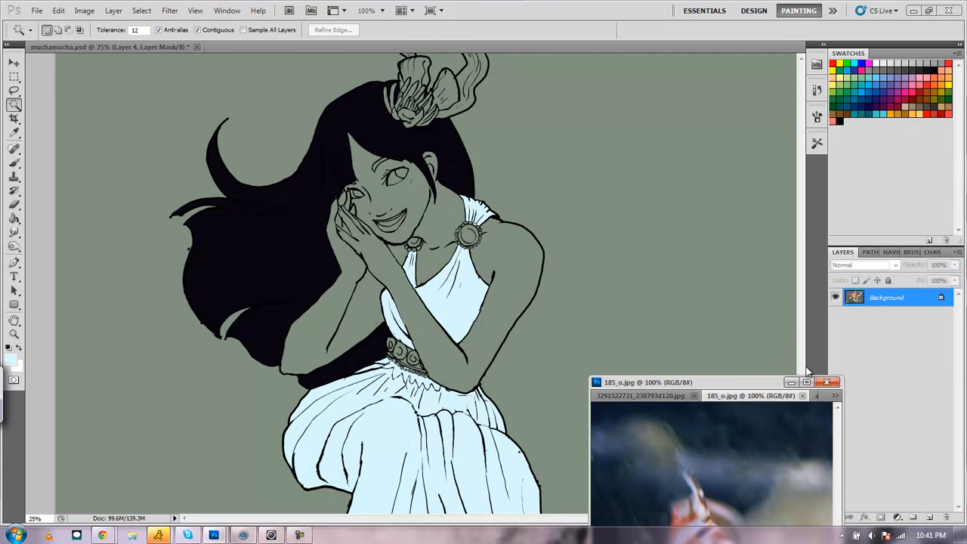
pyautogui.click(832, 396)
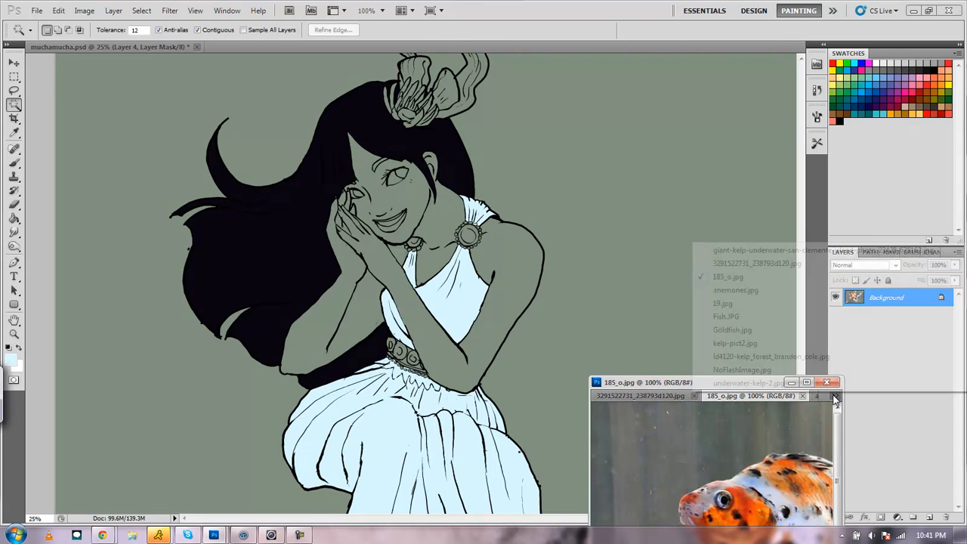
pyautogui.click(750, 305)
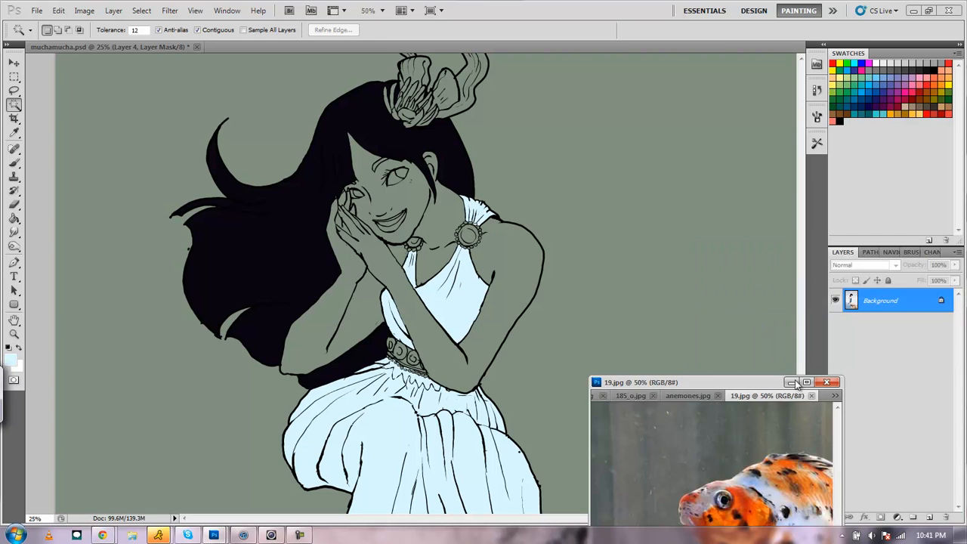
pyautogui.moveTo(761, 384); pyautogui.dragTo(721, 172)
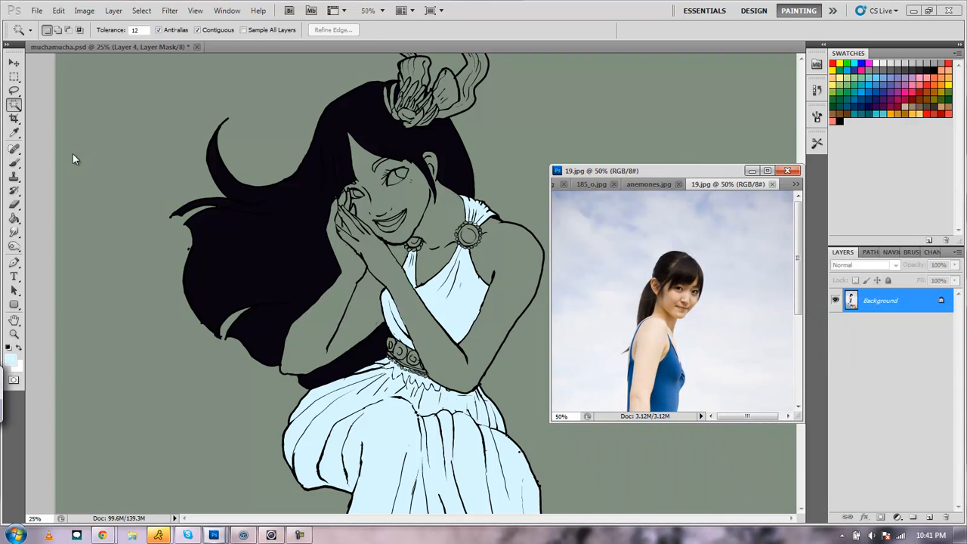
# Sample the light skin tone from the woman in 19.jpg and move the reference window out of the way
pyautogui.click(13, 133)
pyautogui.click(656, 321)
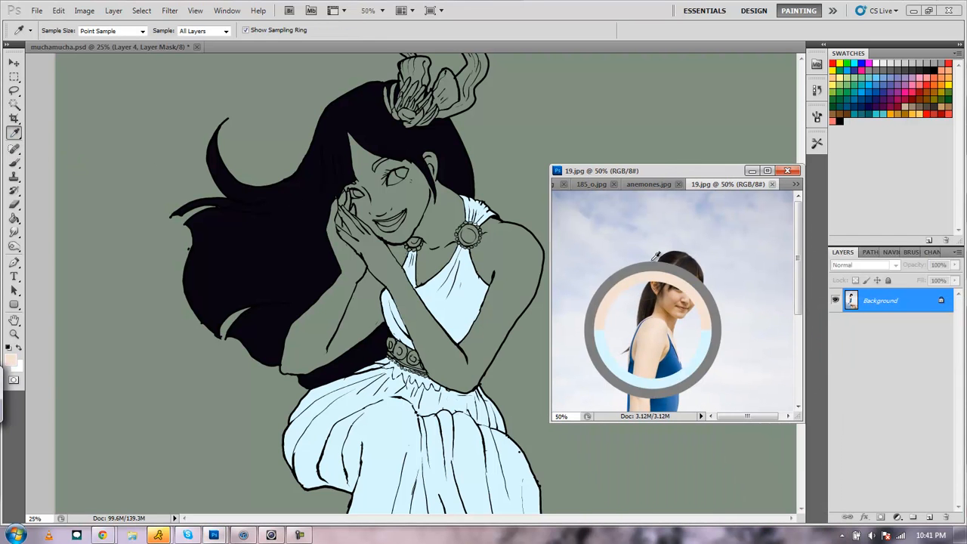
pyautogui.moveTo(620, 173); pyautogui.dragTo(643, 477)
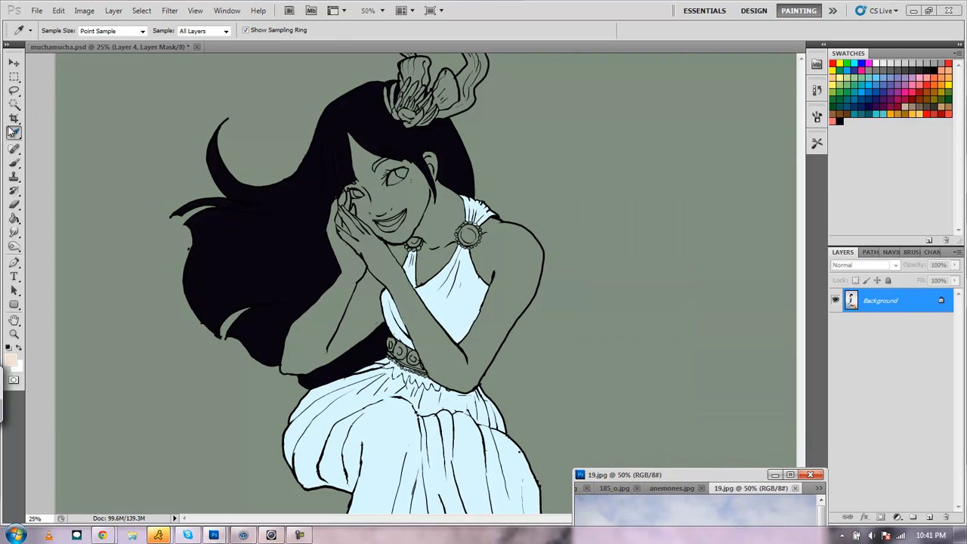
# Fill the masked Layer 4 in muchamucha.psd with the sampled skin tone using the Paint Bucket
pyautogui.click(333, 47)
pyautogui.click(14, 218)
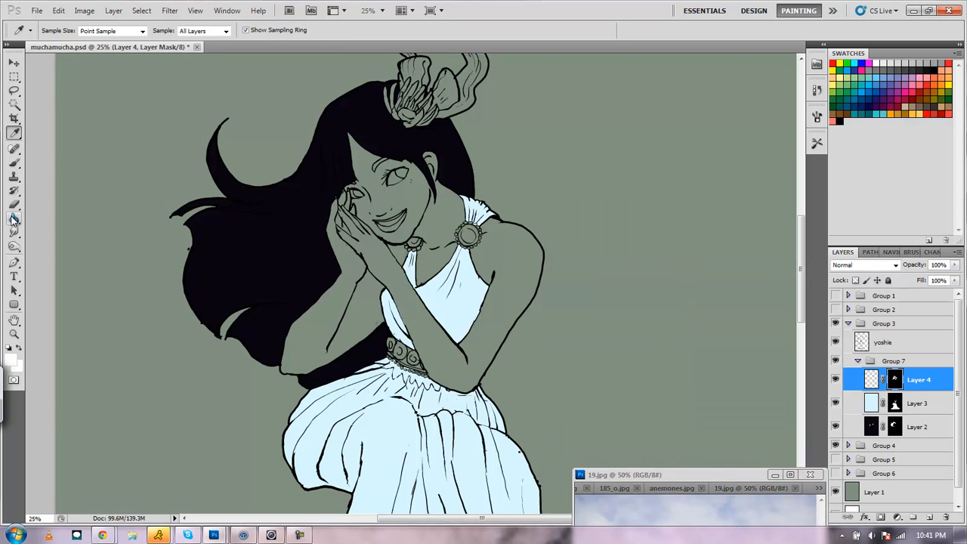
pyautogui.click(871, 384)
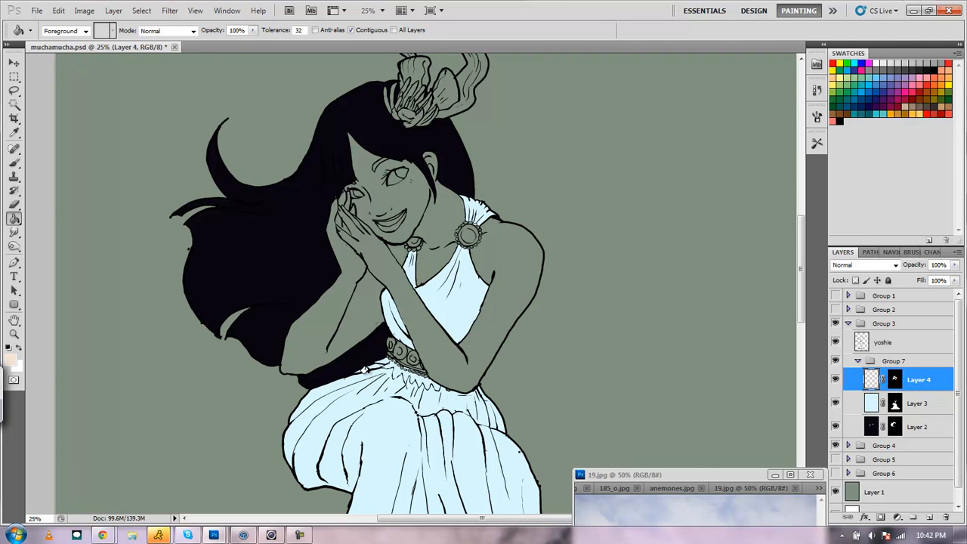
pyautogui.click(357, 354)
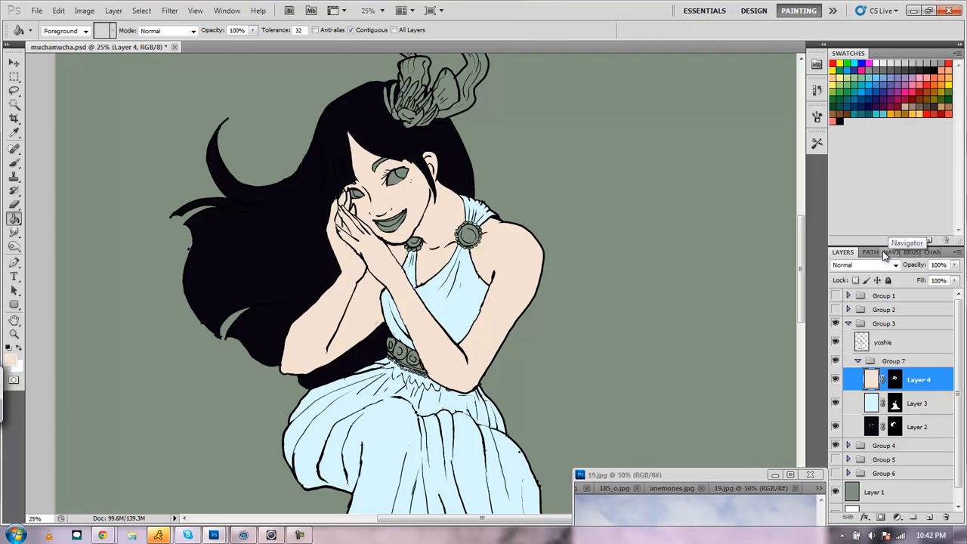
# Review the filled figure at 16.67% zoom against the 19.jpg and underwater-kelp-2.jpg references
pyautogui.click(886, 252)
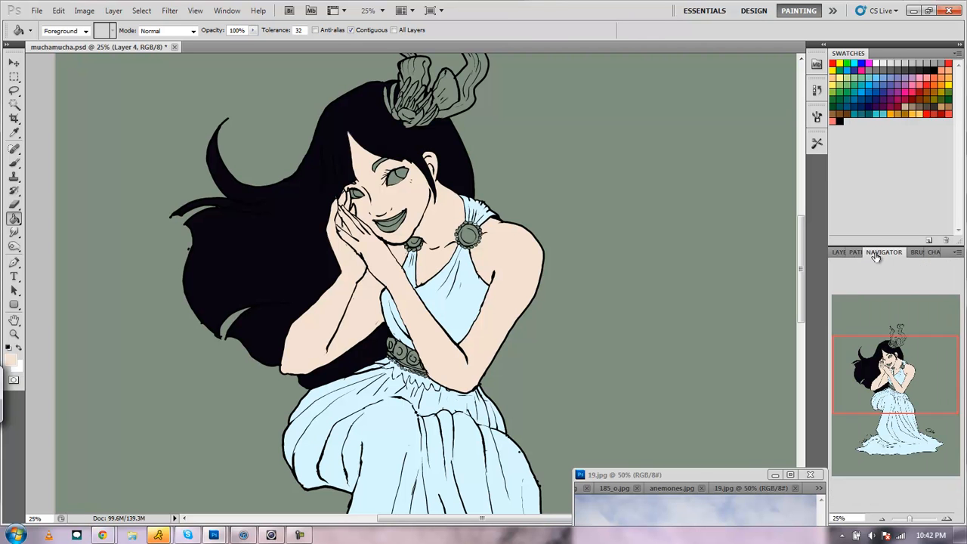
pyautogui.click(881, 519)
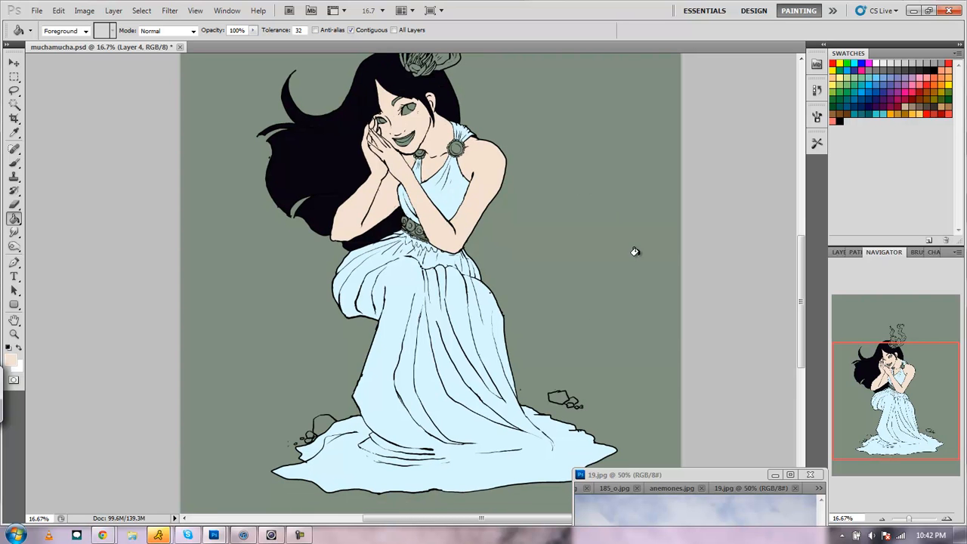
pyautogui.moveTo(661, 478); pyautogui.dragTo(672, 255)
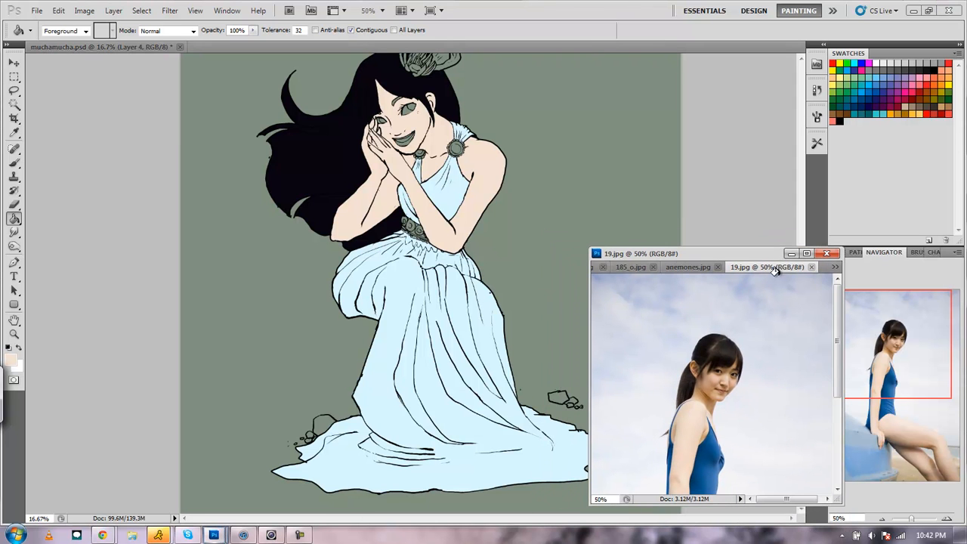
pyautogui.click(833, 268)
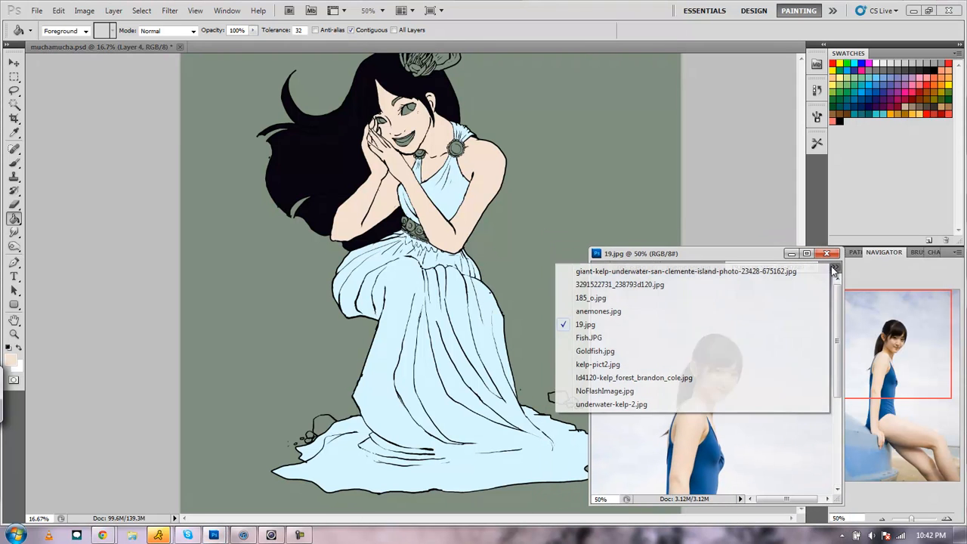
pyautogui.click(711, 407)
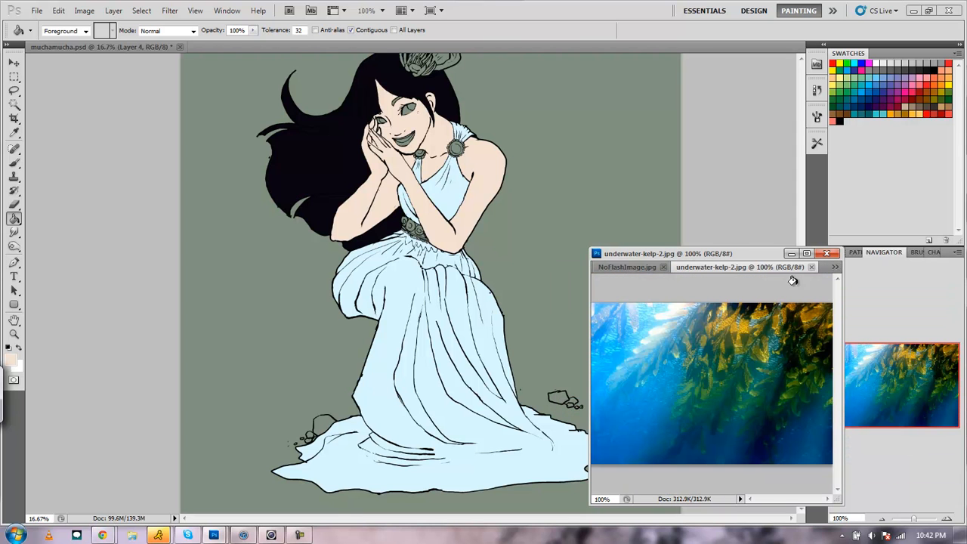
pyautogui.click(836, 269)
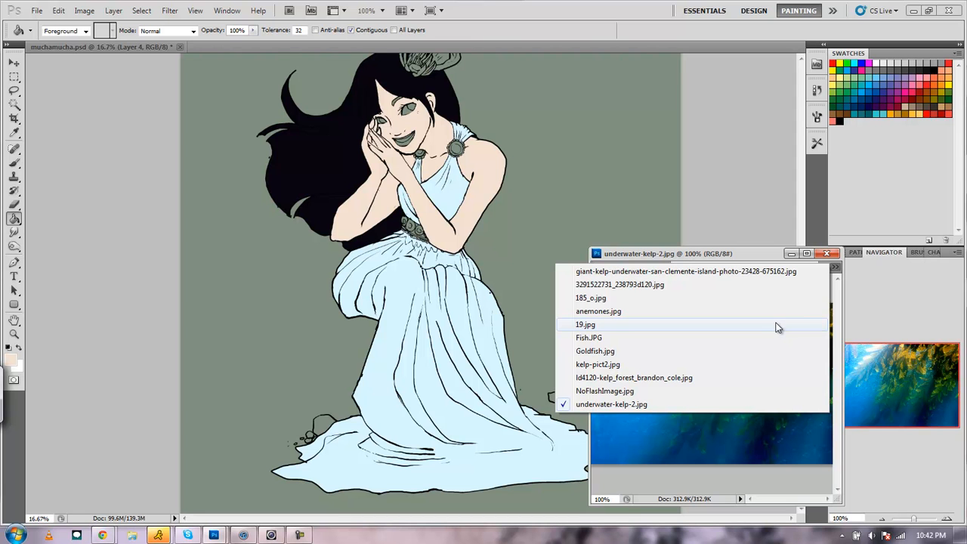
pyautogui.moveTo(760, 254); pyautogui.dragTo(772, 476)
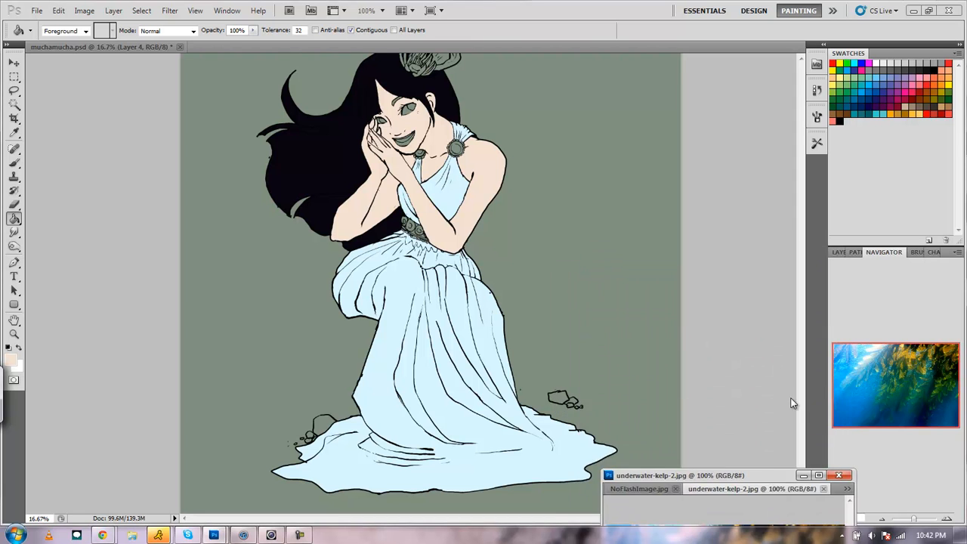
pyautogui.click(109, 48)
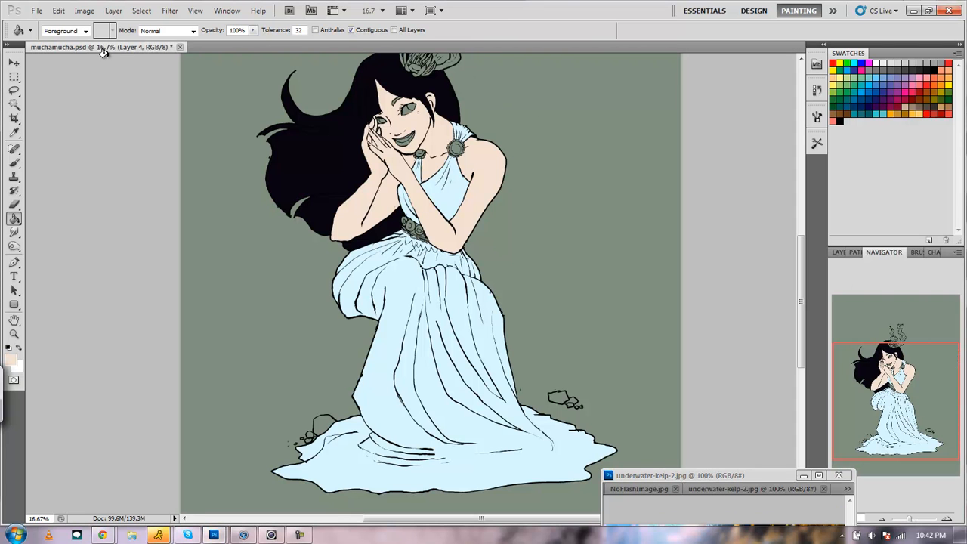
# Raise the saturation of the skin color on Layer 4 to +10 with Hue/Saturation, keeping hue at 0
pyautogui.click(839, 251)
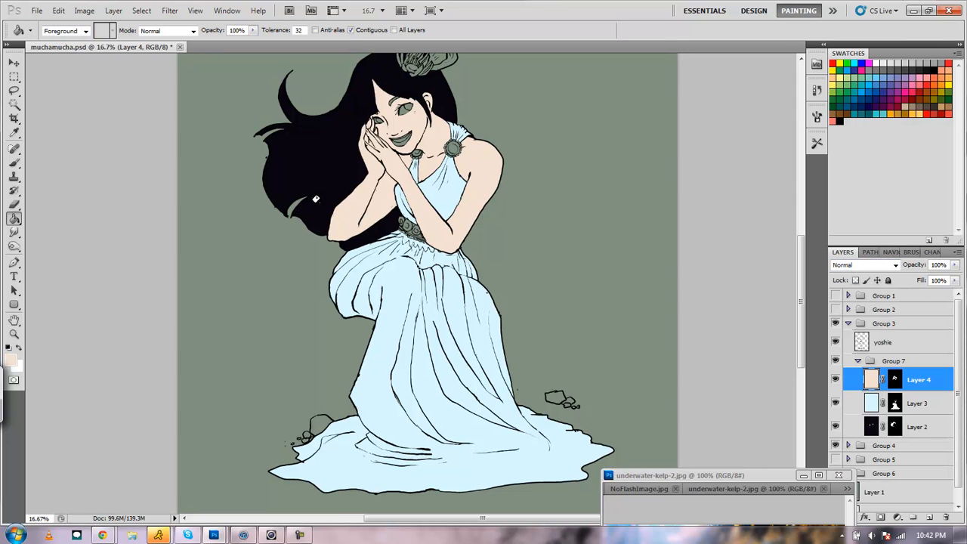
pyautogui.click(63, 12)
pyautogui.moveTo(80, 17)
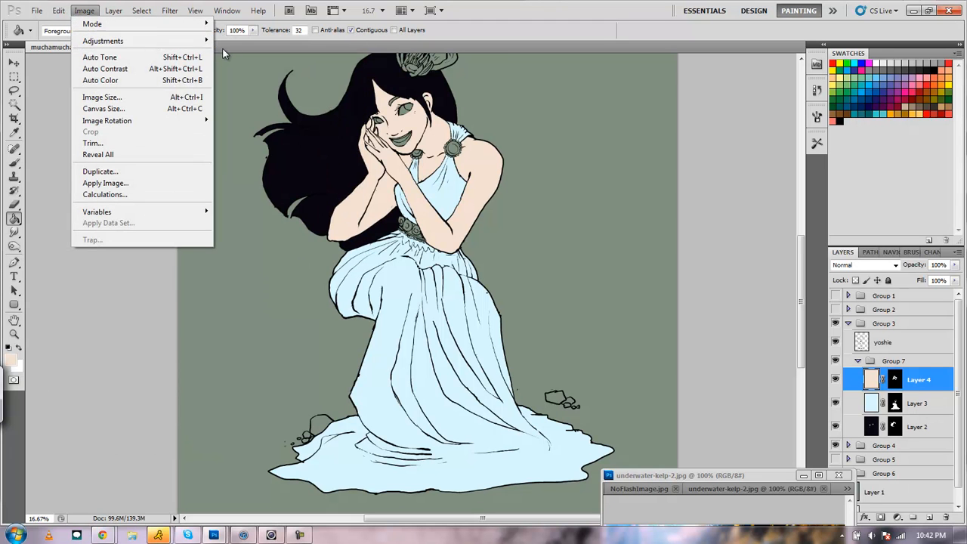
pyautogui.moveTo(206, 42)
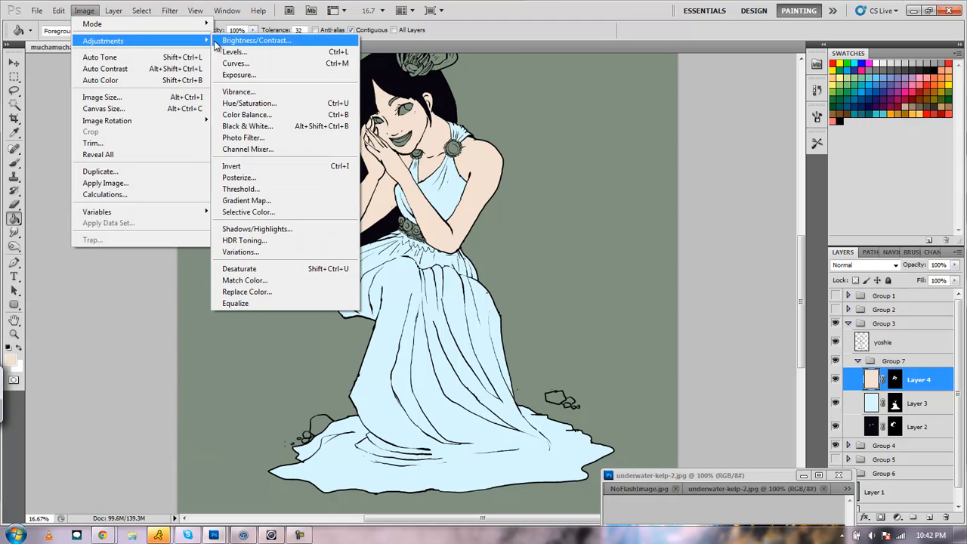
pyautogui.click(264, 107)
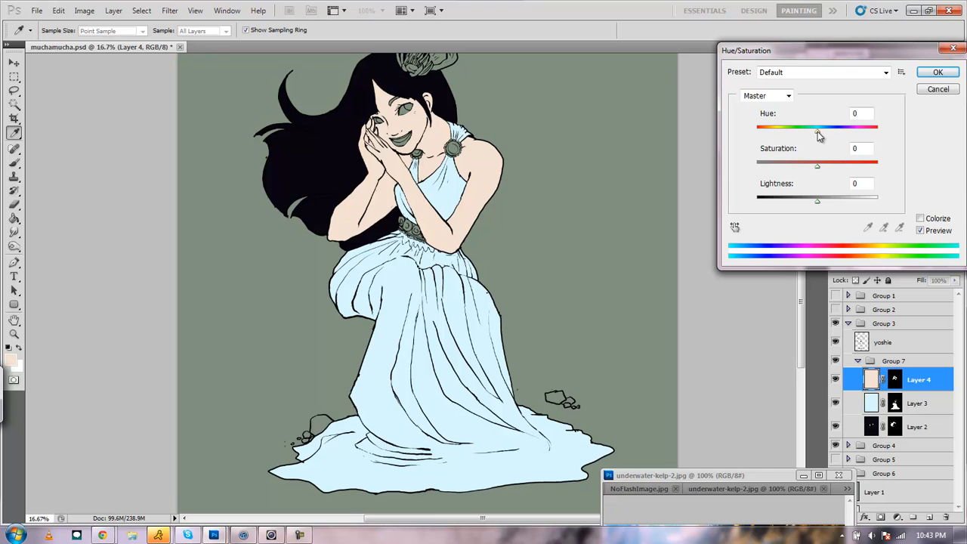
pyautogui.moveTo(817, 135); pyautogui.dragTo(816, 164)
pyautogui.moveTo(817, 133); pyautogui.dragTo(819, 134)
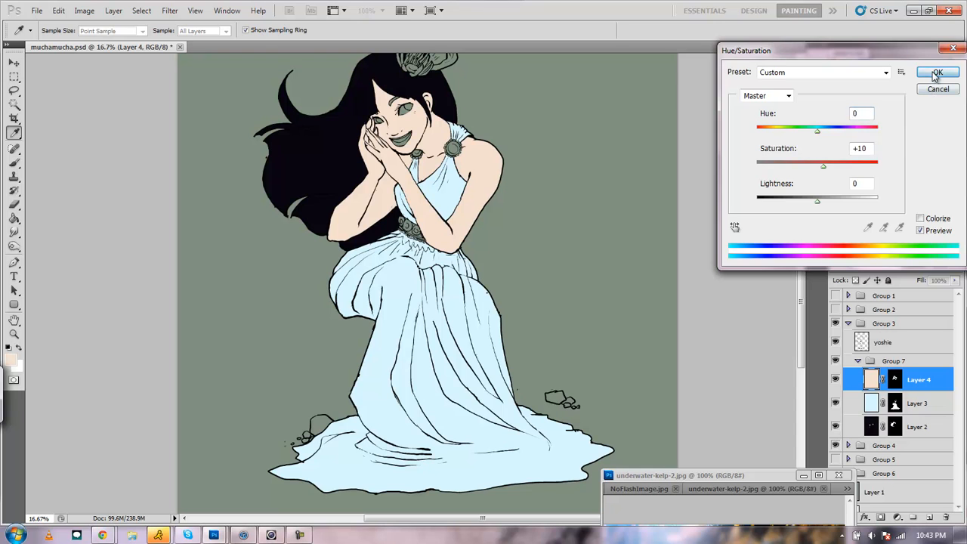
pyautogui.click(938, 72)
# View the underwater-kelp-2.jpg colors beside the figure and return to muchamucha.psd
pyautogui.press('g')
pyautogui.click(432, 313)
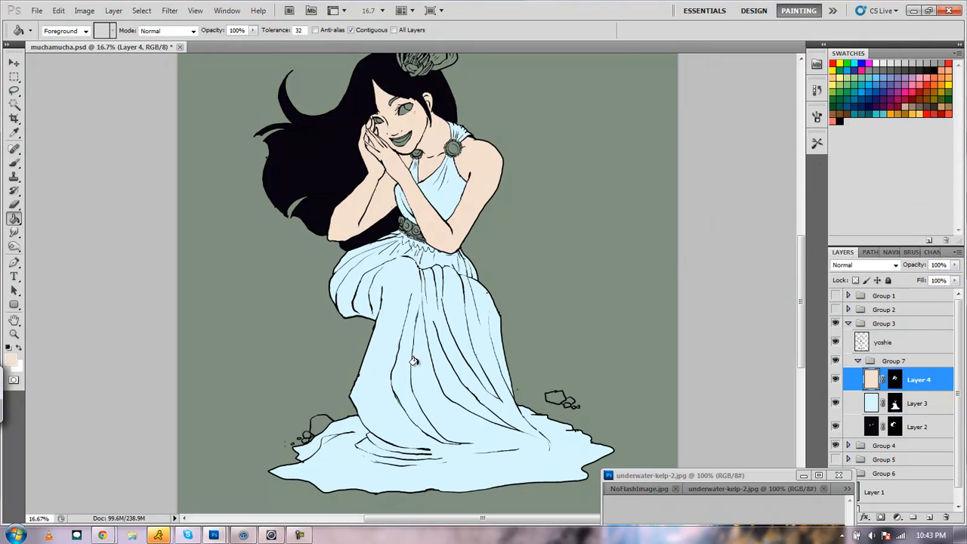
pyautogui.moveTo(724, 473); pyautogui.dragTo(735, 285)
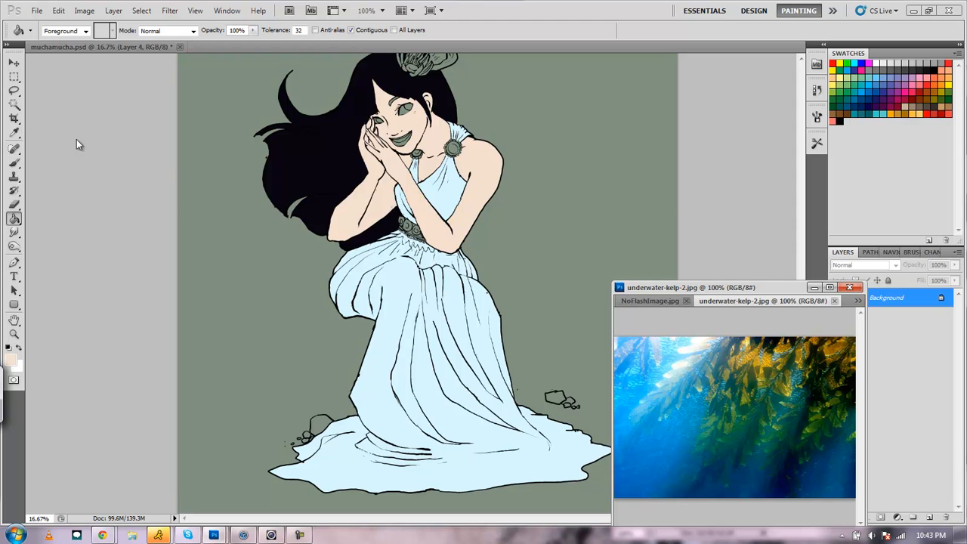
pyautogui.click(14, 133)
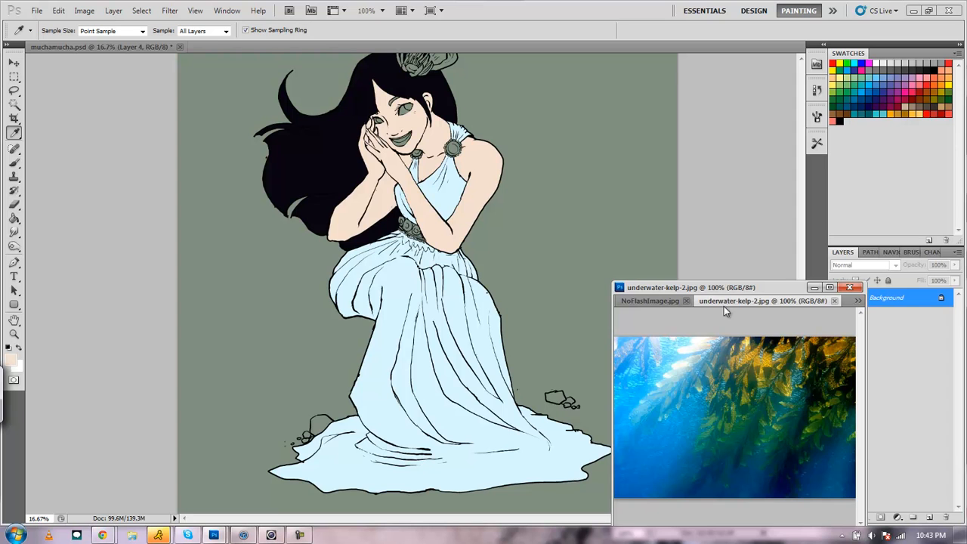
pyautogui.moveTo(725, 290); pyautogui.dragTo(642, 467)
pyautogui.click(129, 48)
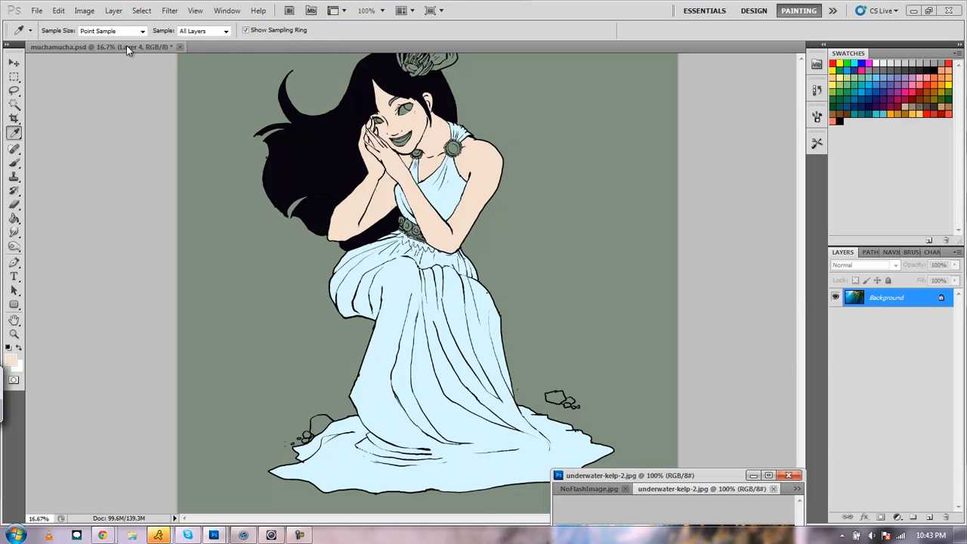
# Add a new layer directly above Layer 3 in Group 7 and make the yoshie line art layer active
pyautogui.click(891, 252)
pyautogui.moveTo(936, 430); pyautogui.dragTo(925, 392)
pyautogui.click(948, 520)
pyautogui.click(948, 520)
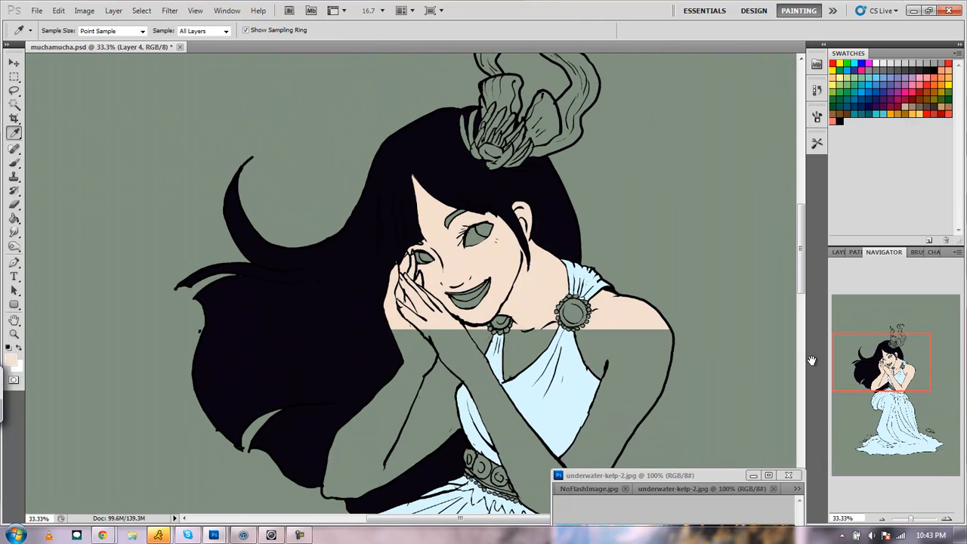
pyautogui.moveTo(867, 361); pyautogui.dragTo(878, 360)
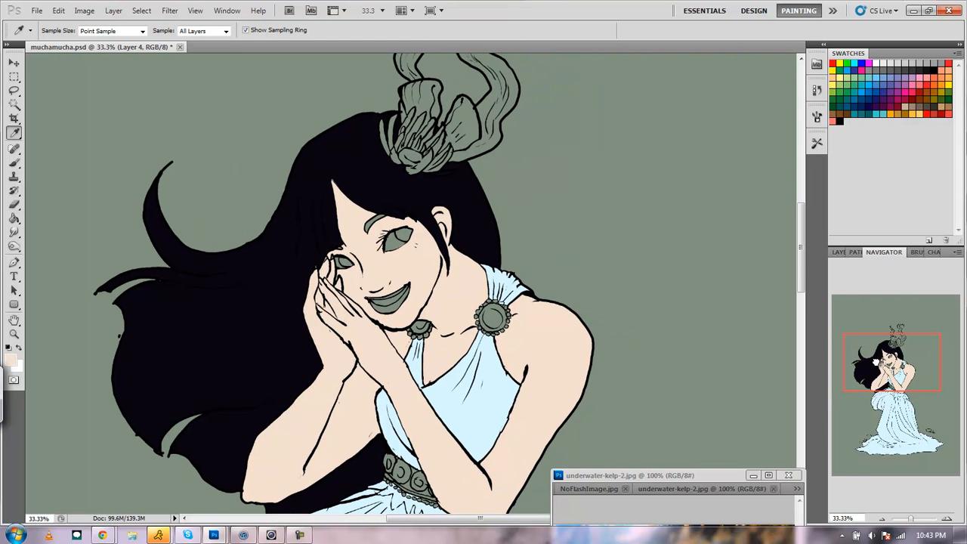
pyautogui.click(838, 252)
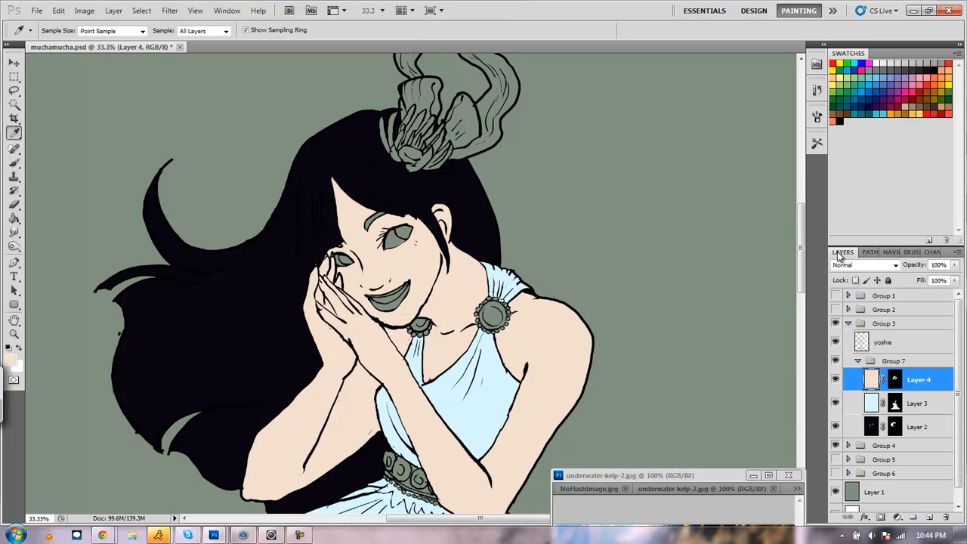
pyautogui.click(918, 406)
pyautogui.click(929, 517)
pyautogui.click(882, 344)
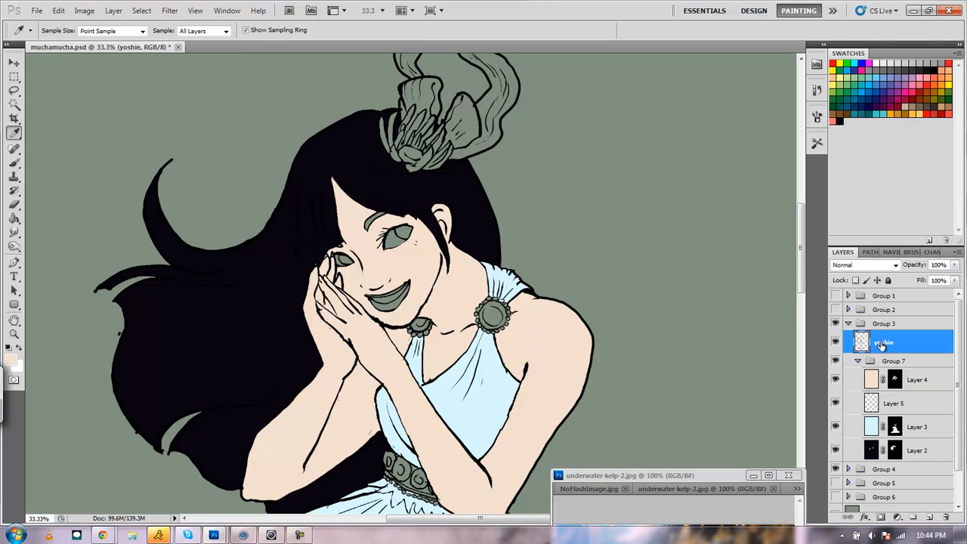
# Select the round shoulder brooch and main belt areas with the Magic Wand on the yoshie line art layer
pyautogui.click(14, 104)
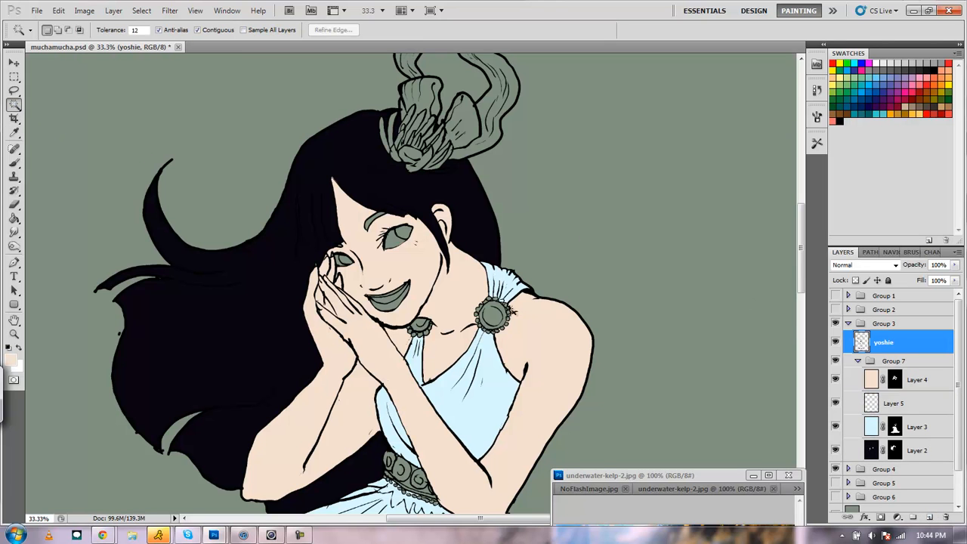
pyautogui.click(491, 320)
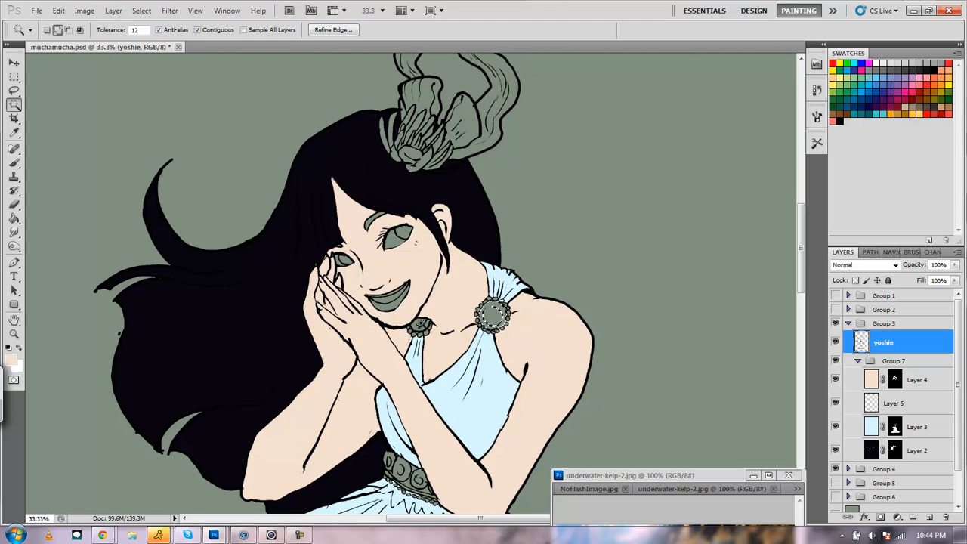
pyautogui.keyDown('shift'); pyautogui.click(389, 460); pyautogui.keyUp('shift')
pyautogui.keyDown('shift'); pyautogui.click(414, 479); pyautogui.keyUp('shift')
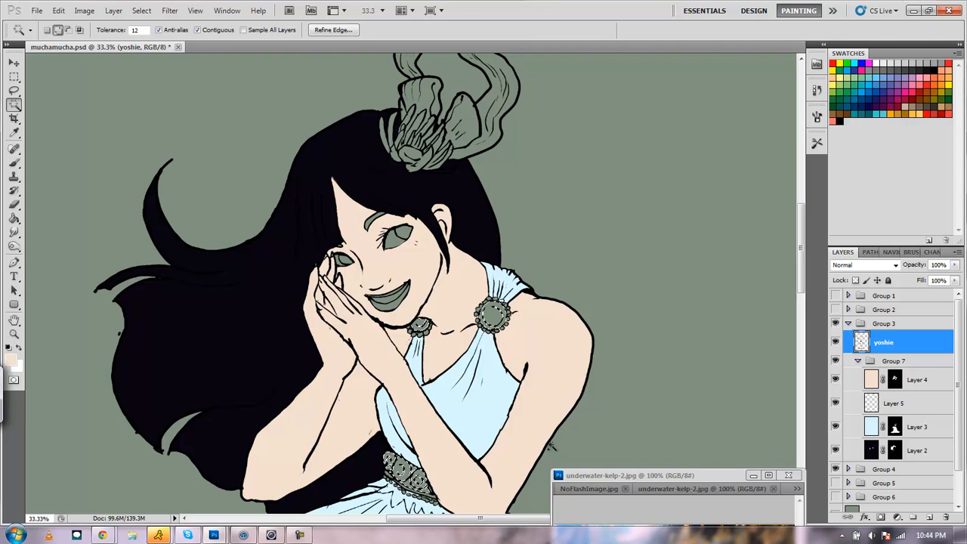
# Add the remaining beads and small details of both brooches and the belt to the Magic Wand selection
pyautogui.click(892, 252)
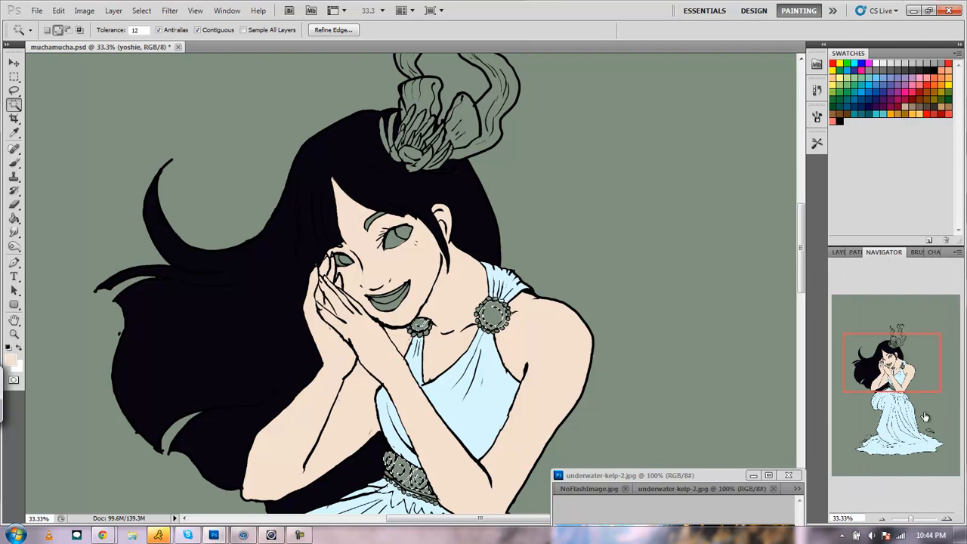
pyautogui.click(948, 521)
pyautogui.click(948, 522)
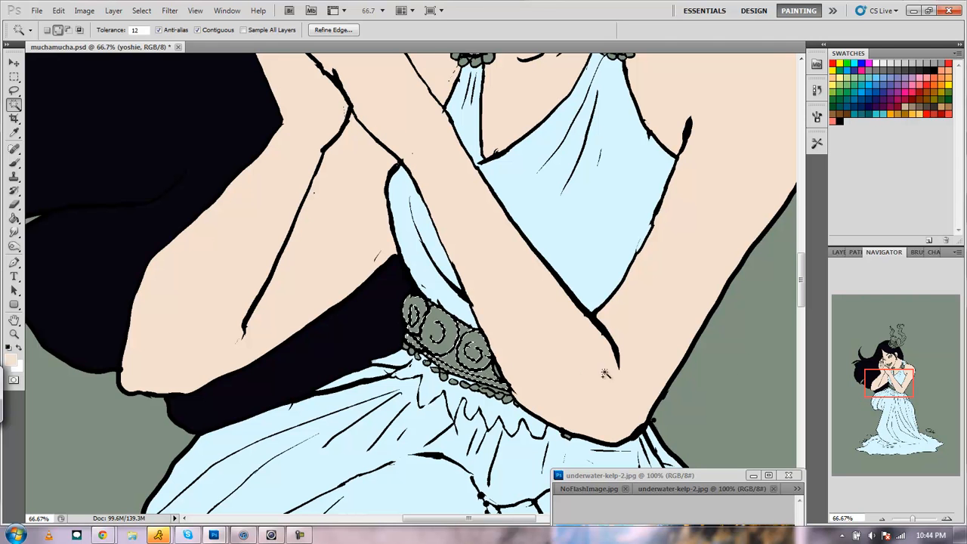
pyautogui.click(948, 520)
pyautogui.click(948, 519)
pyautogui.click(948, 519)
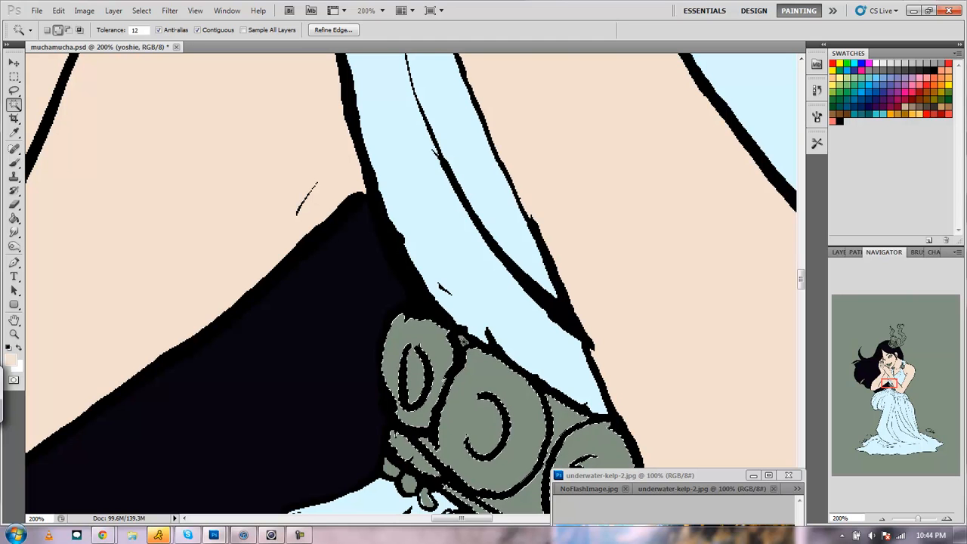
pyautogui.scroll(10, 540, 352)
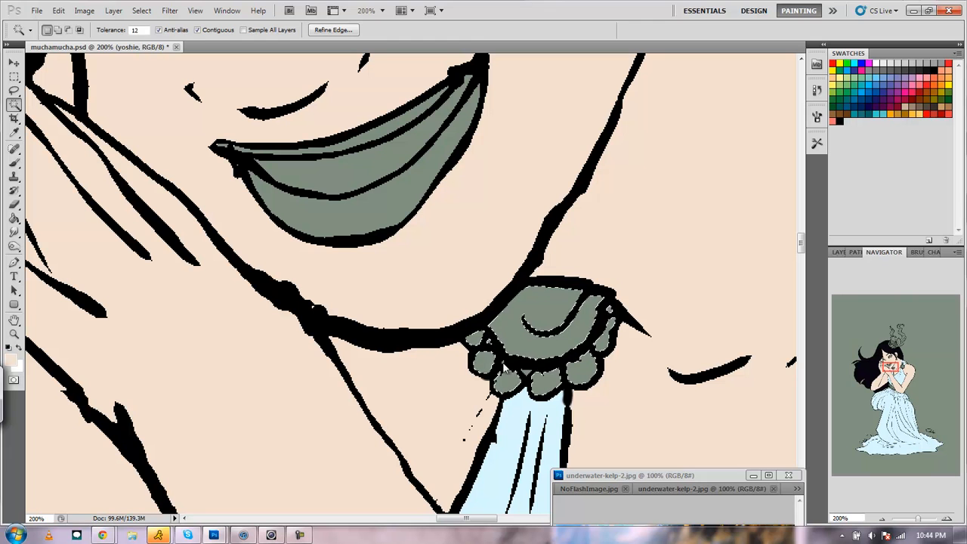
pyautogui.moveTo(890, 368)
pyautogui.mouseDown()
pyautogui.moveTo(907, 372)
pyautogui.moveTo(895, 362)
pyautogui.mouseUp()
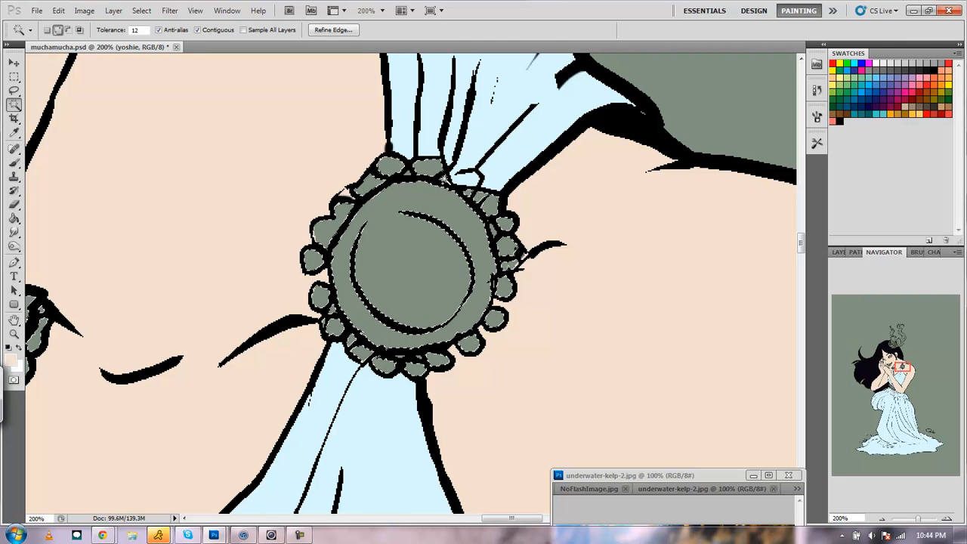
pyautogui.moveTo(902, 366); pyautogui.dragTo(888, 389)
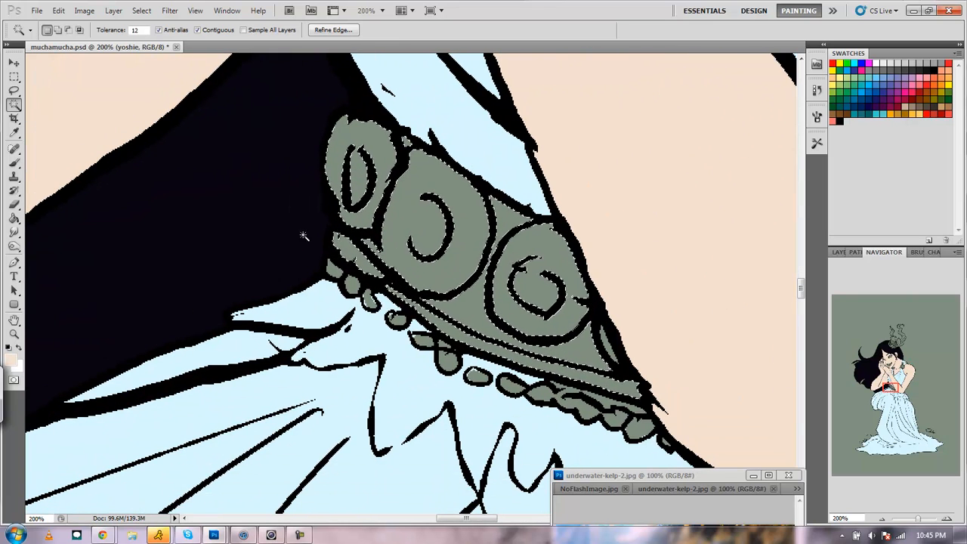
pyautogui.press('shift')
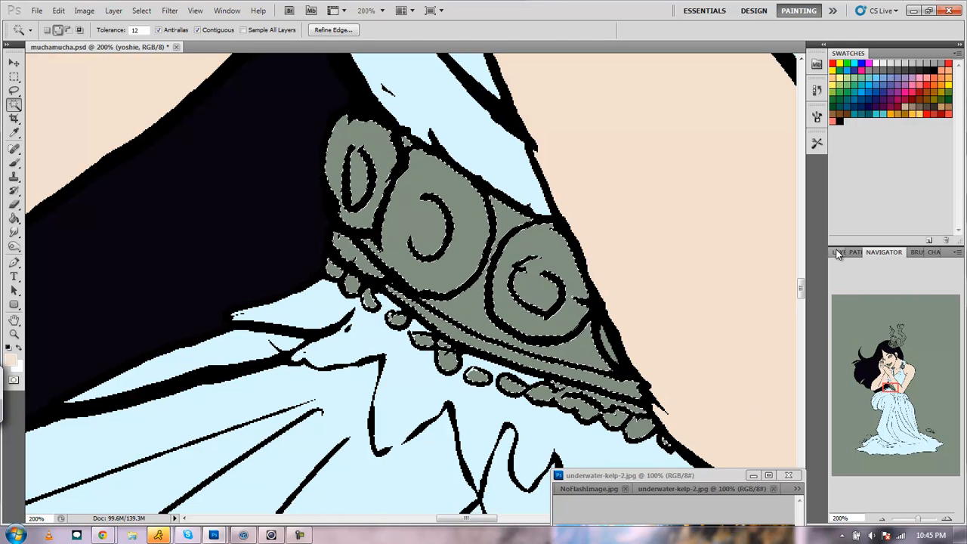
# Expand the brooch and belt selection by 3 pixels
pyautogui.click(883, 519)
pyautogui.click(883, 519)
pyautogui.click(883, 520)
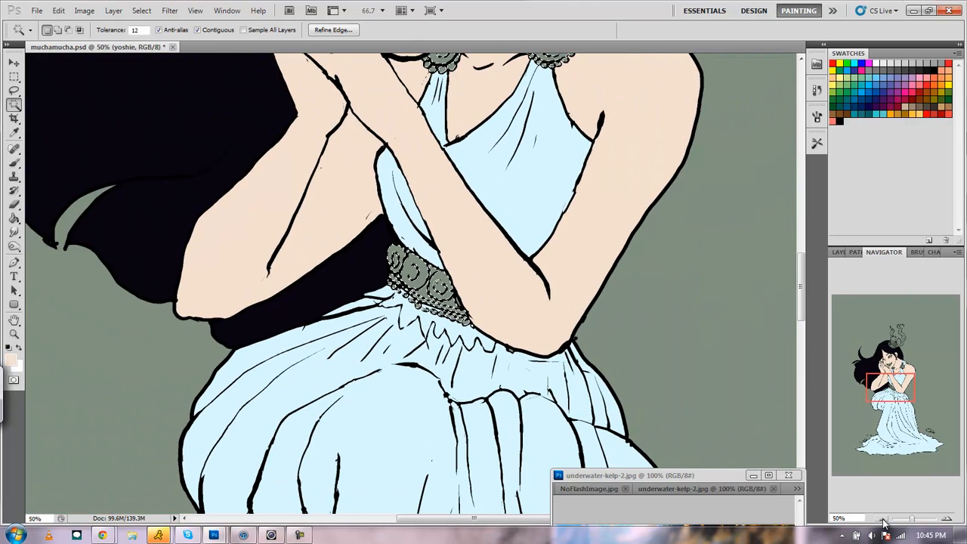
pyautogui.click(884, 519)
pyautogui.moveTo(894, 391); pyautogui.dragTo(897, 385)
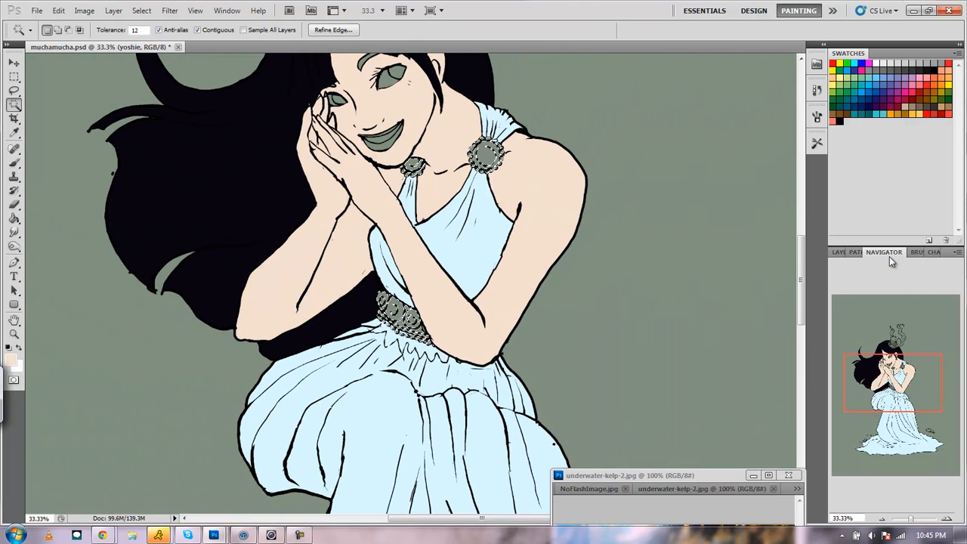
pyautogui.click(112, 11)
pyautogui.moveTo(141, 11)
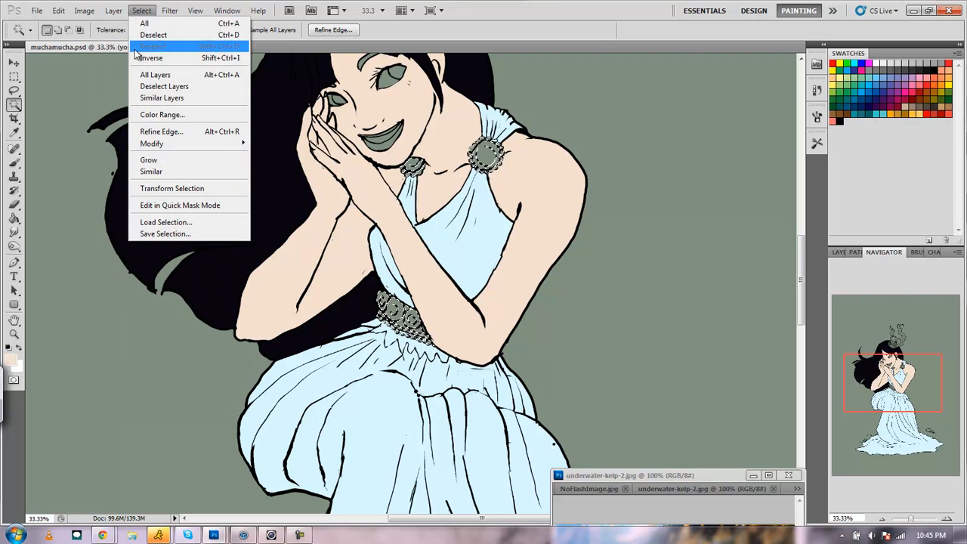
pyautogui.moveTo(240, 149)
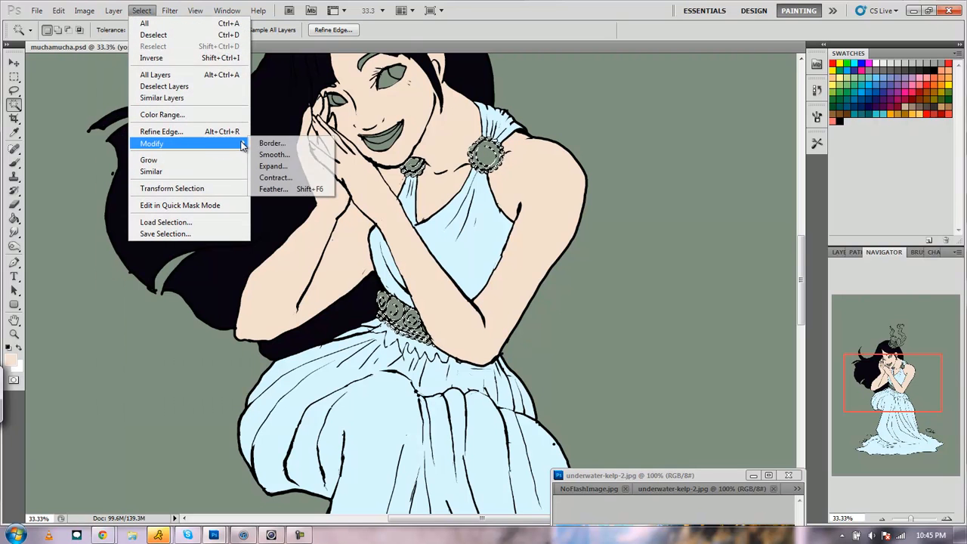
pyautogui.click(273, 167)
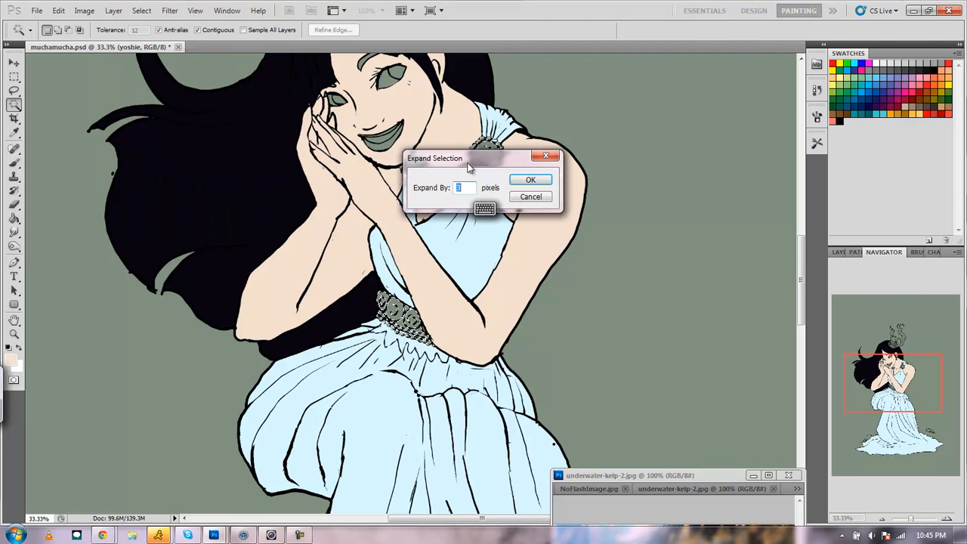
pyautogui.click(532, 182)
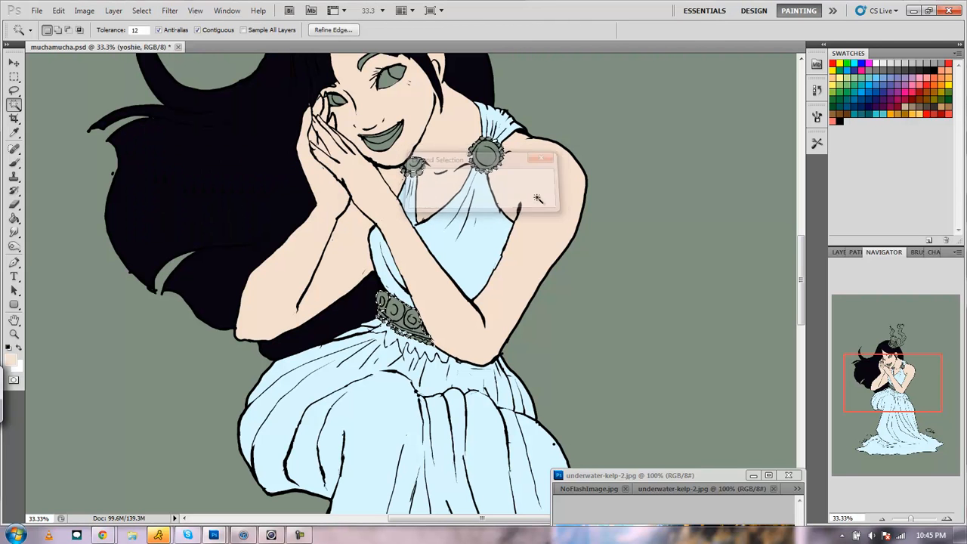
# Add a layer mask to Layer 5 from the brooch and belt selection
pyautogui.click(839, 252)
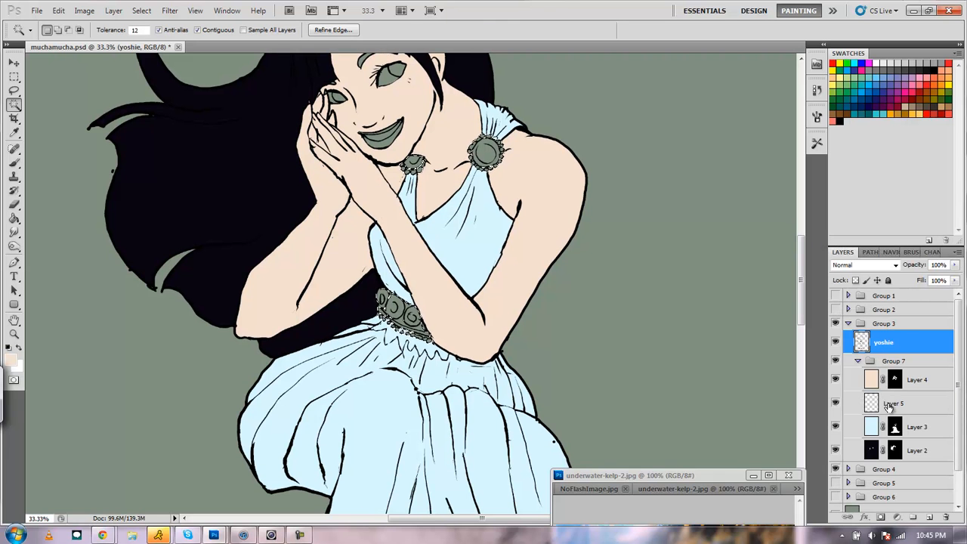
pyautogui.click(890, 405)
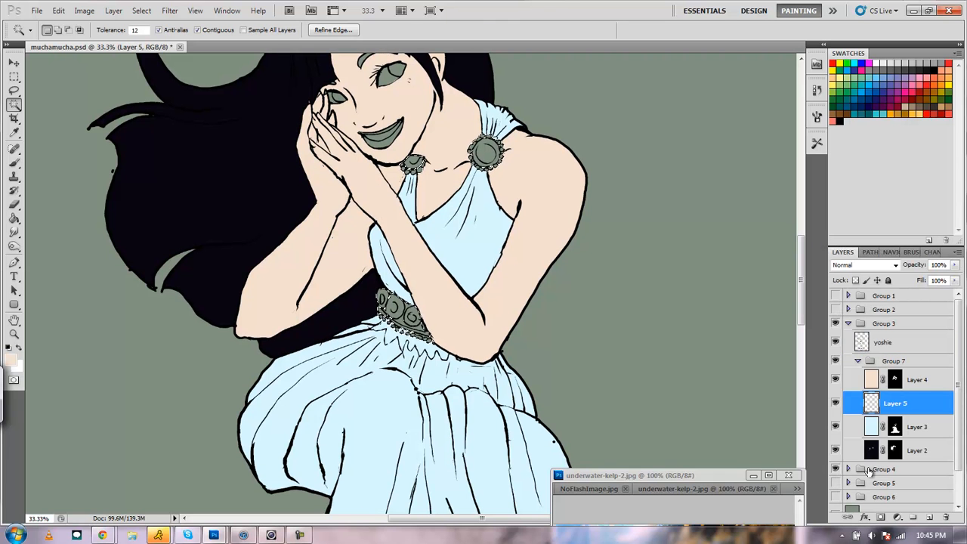
pyautogui.click(882, 518)
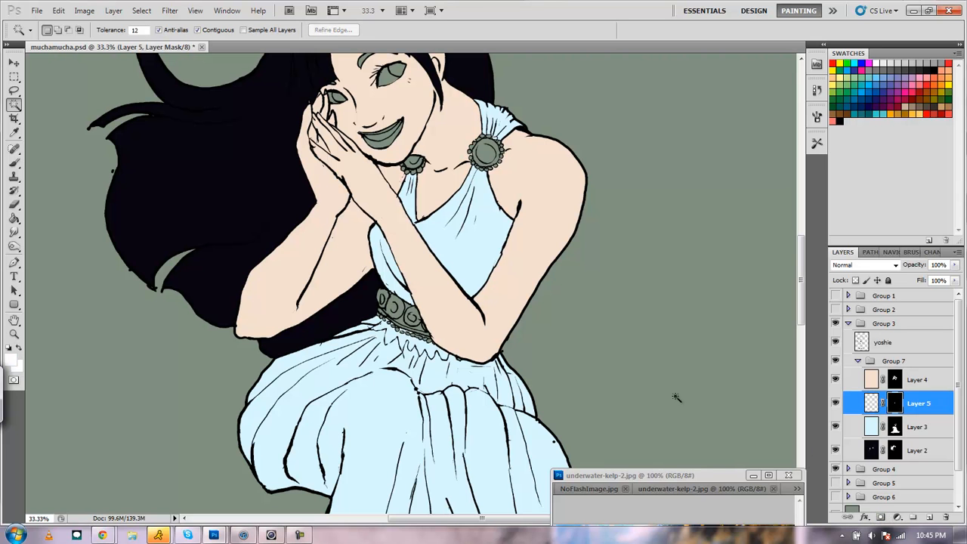
# Switch to Chrome to view the Mayang's Free Textures page, and return to muchamucha.psd in Photoshop
pyautogui.moveTo(103, 533)
pyautogui.click(209, 490)
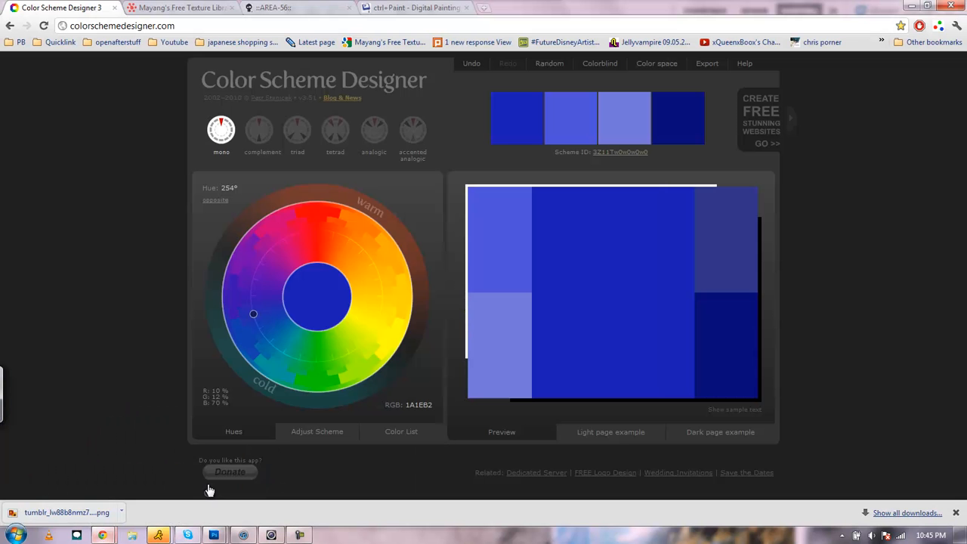
pyautogui.click(204, 8)
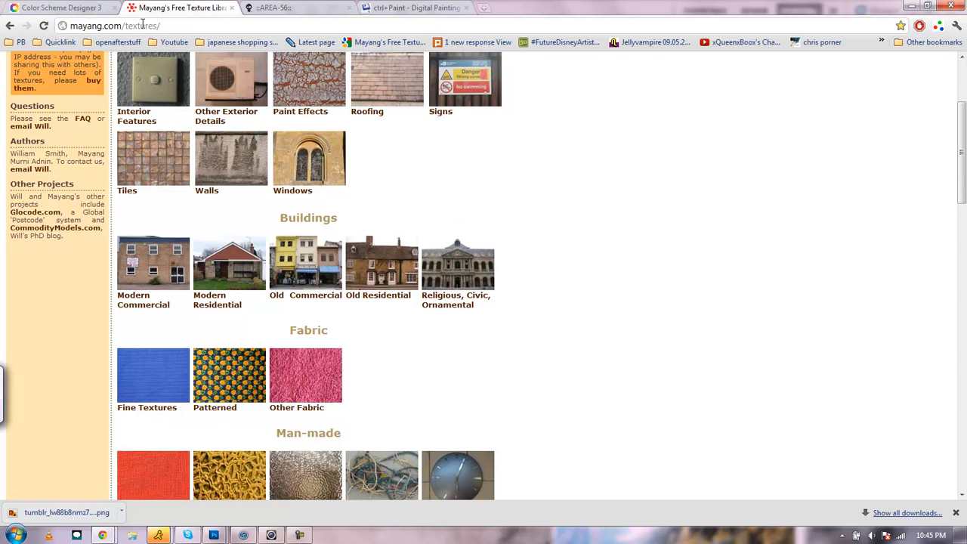
pyautogui.moveTo(960, 133); pyautogui.dragTo(960, 92)
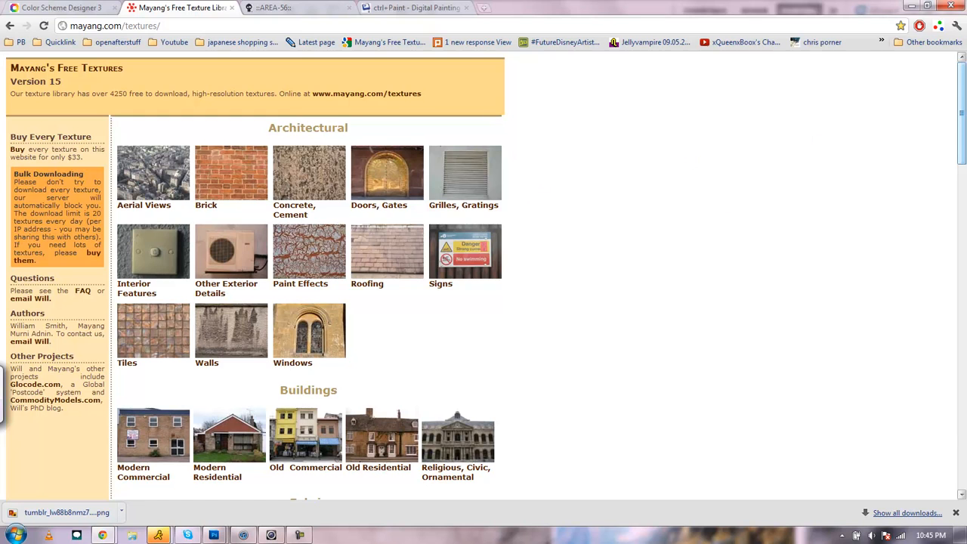
pyautogui.moveTo(963, 150); pyautogui.dragTo(868, 195)
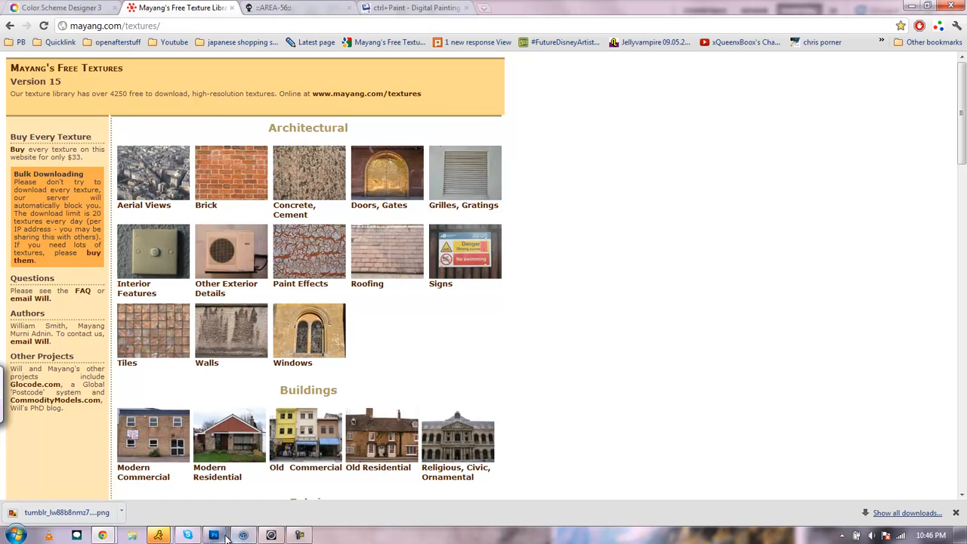
pyautogui.moveTo(216, 537)
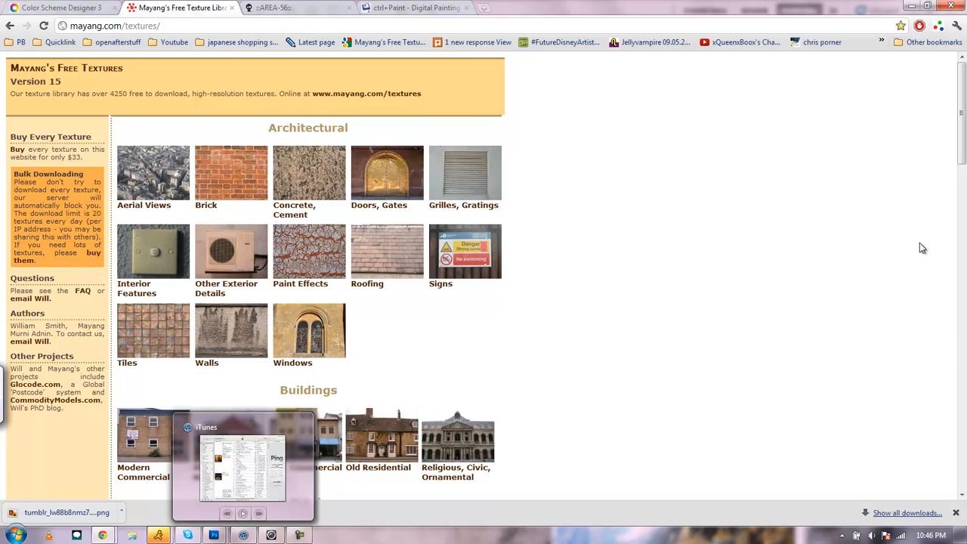
pyautogui.rightClick(954, 148)
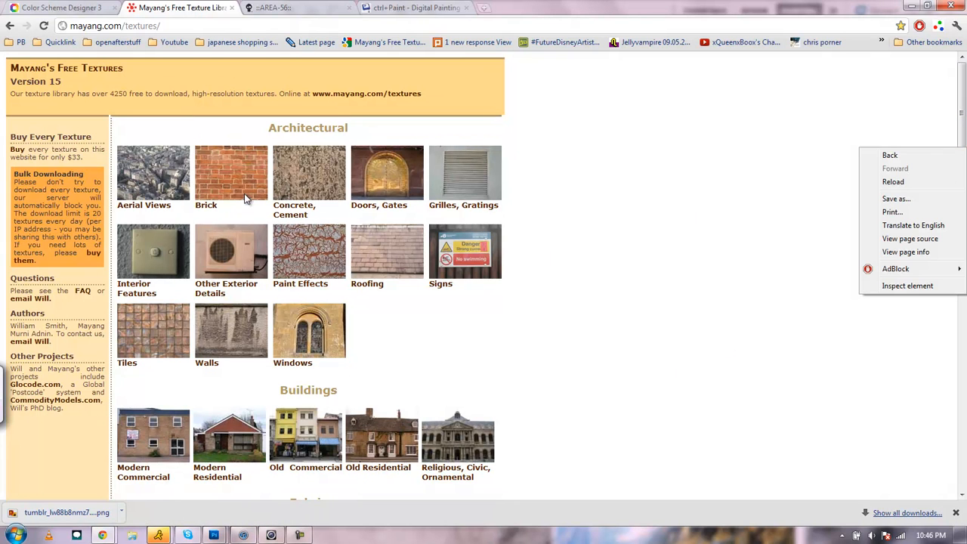
pyautogui.click(746, 190)
pyautogui.click(963, 113)
pyautogui.rightClick(963, 113)
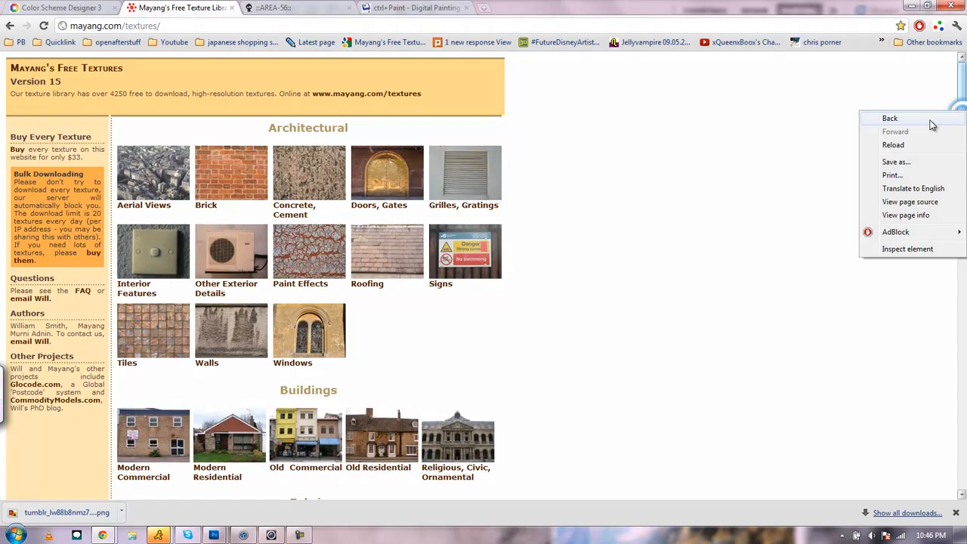
pyautogui.click(573, 302)
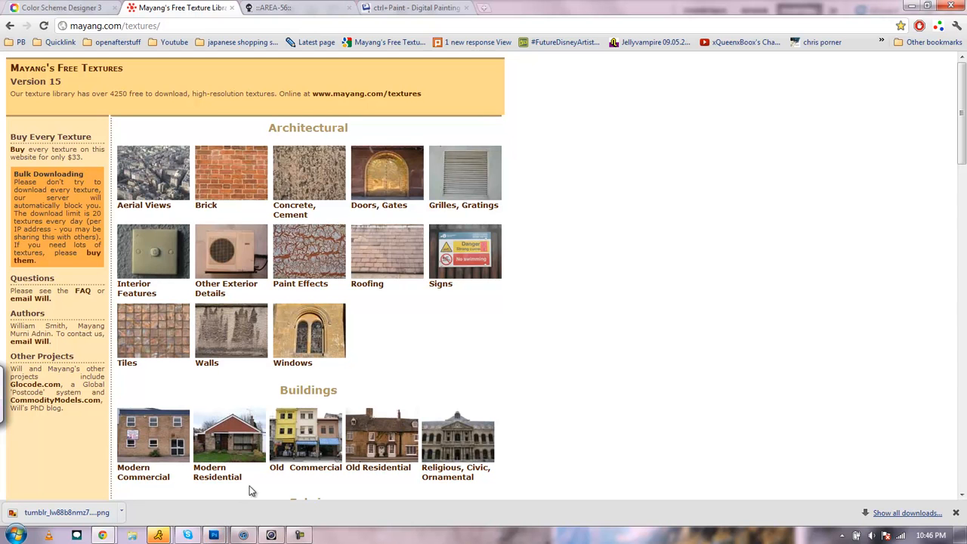
pyautogui.moveTo(214, 537)
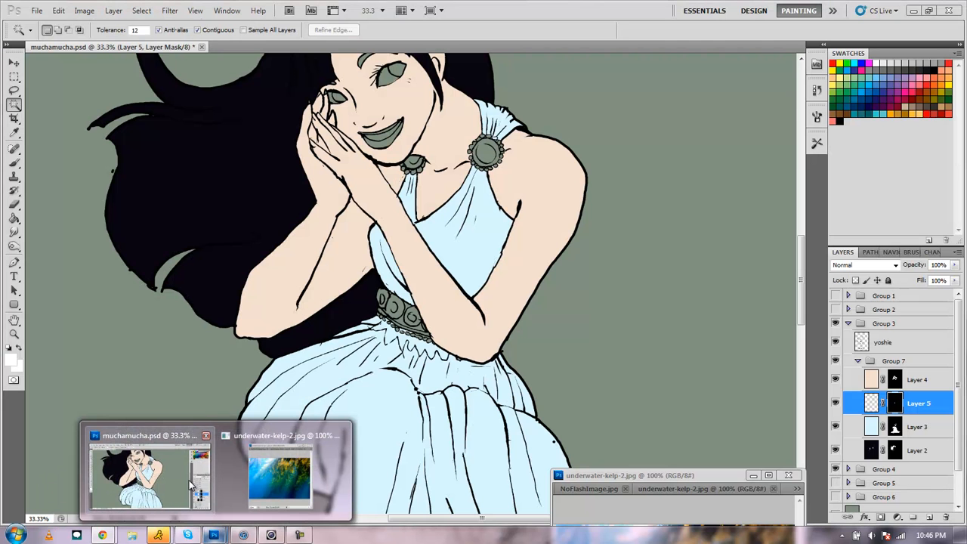
pyautogui.click(195, 487)
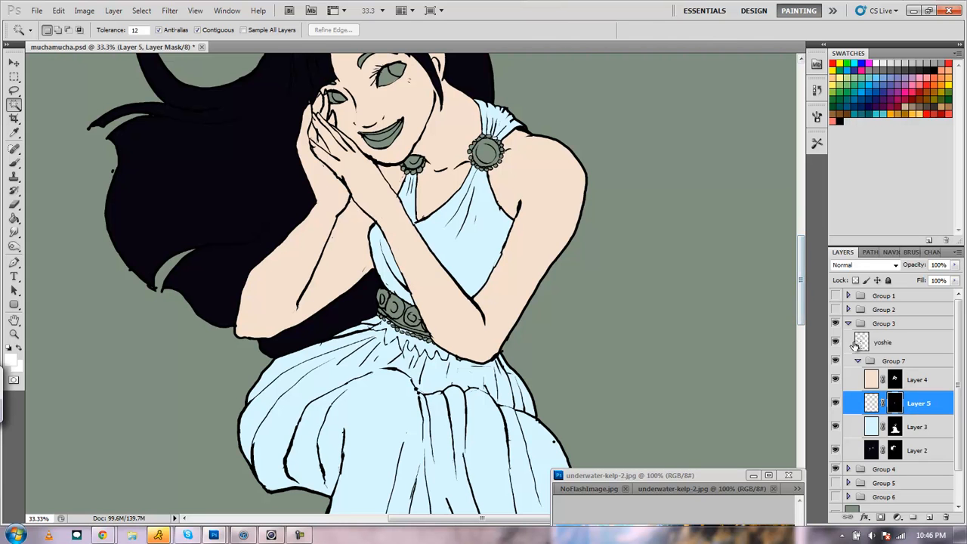
# Sample the dress's light blue and fill the masked Layer 5 with it to color the brooches and belt
pyautogui.click(14, 132)
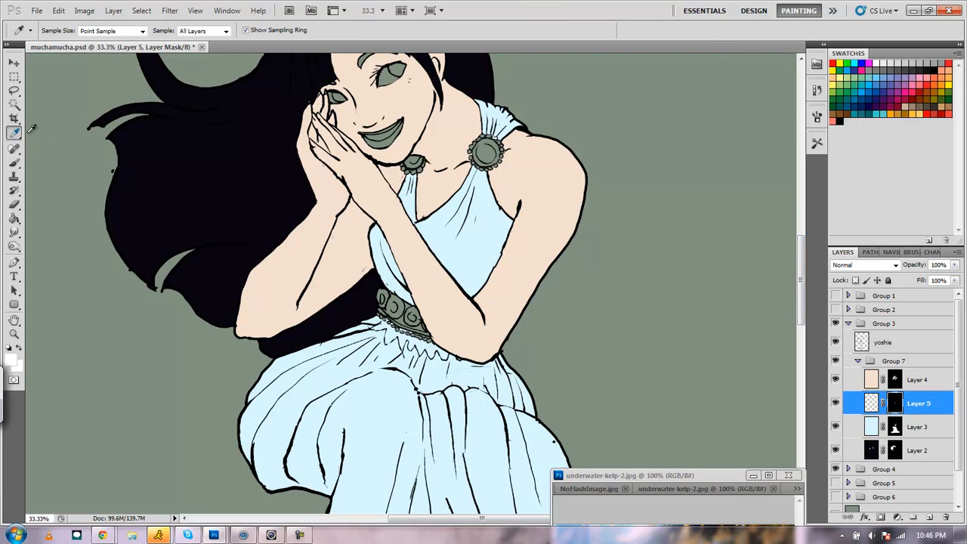
pyautogui.moveTo(421, 232); pyautogui.dragTo(420, 222)
pyautogui.click(871, 404)
pyautogui.click(466, 252)
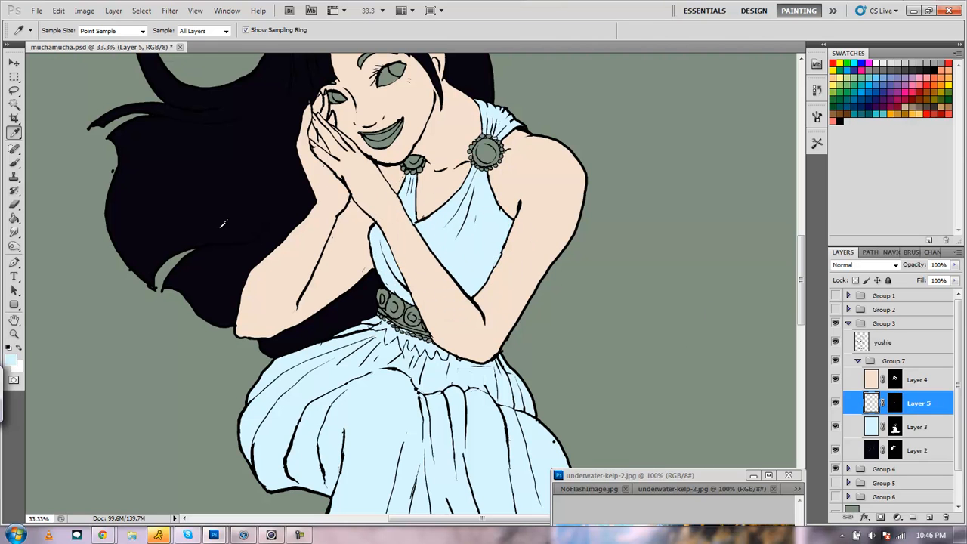
pyautogui.click(14, 218)
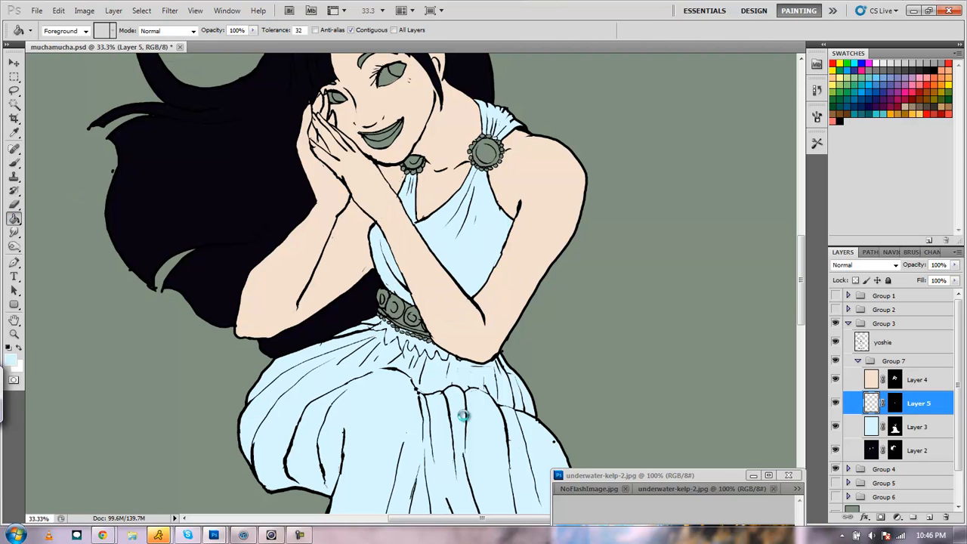
pyautogui.click(513, 323)
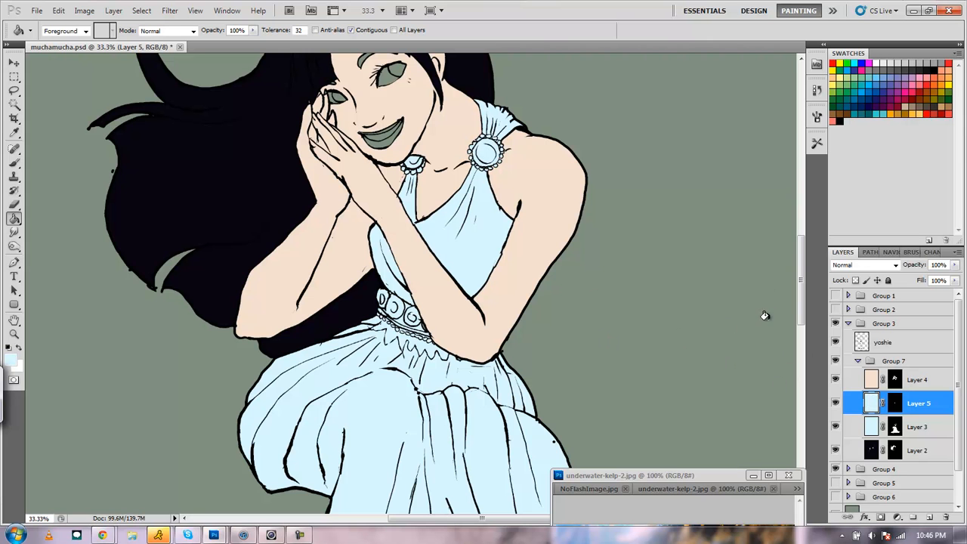
# Add a new layer directly above Layer 4 in Group 7
pyautogui.moveTo(803, 292); pyautogui.dragTo(792, 242)
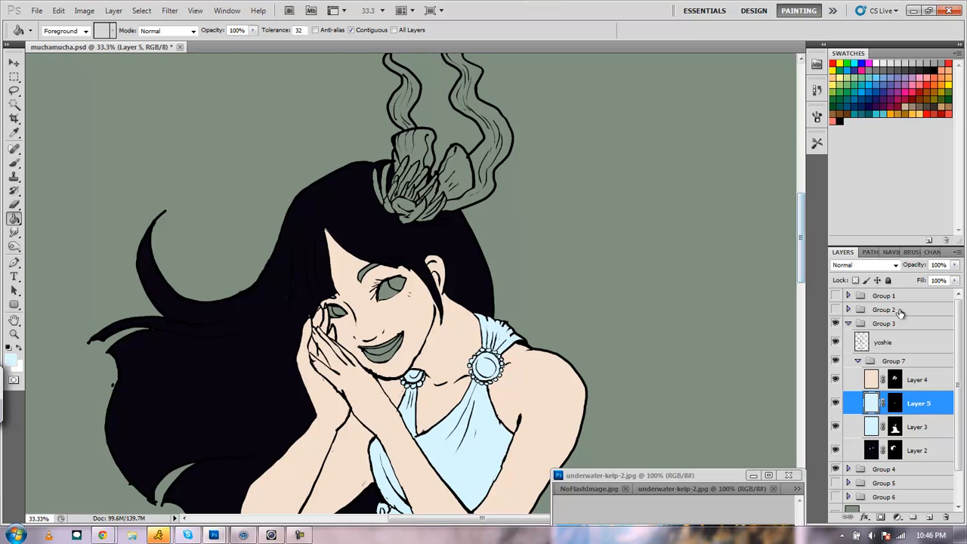
pyautogui.click(915, 387)
pyautogui.click(929, 517)
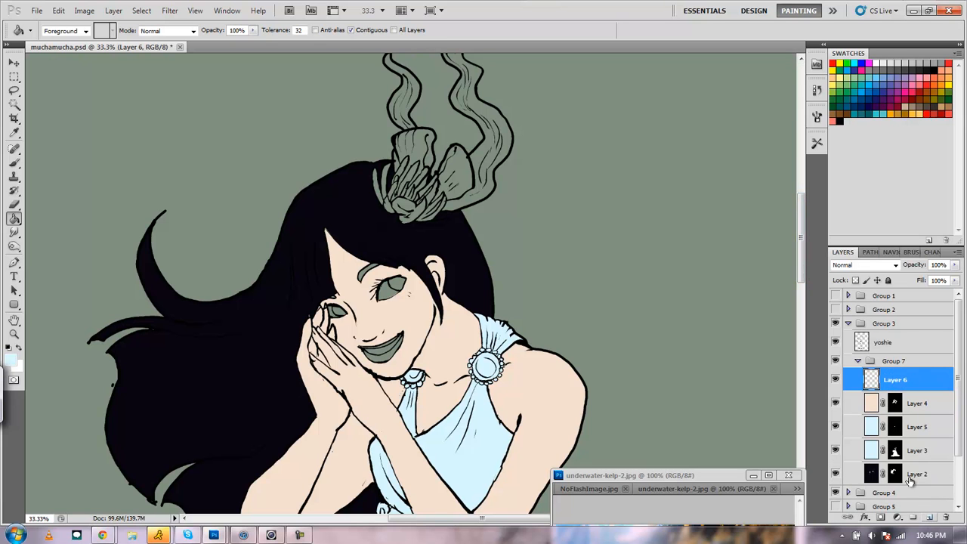
# Activate the yoshie line art layer and zoom in on the hair flower to 66.67%
pyautogui.click(873, 337)
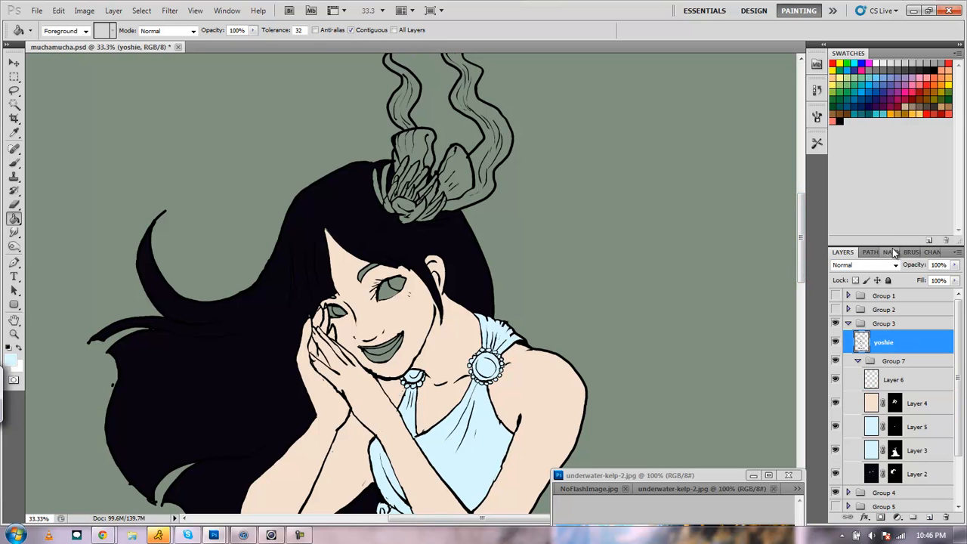
pyautogui.click(896, 253)
pyautogui.click(947, 518)
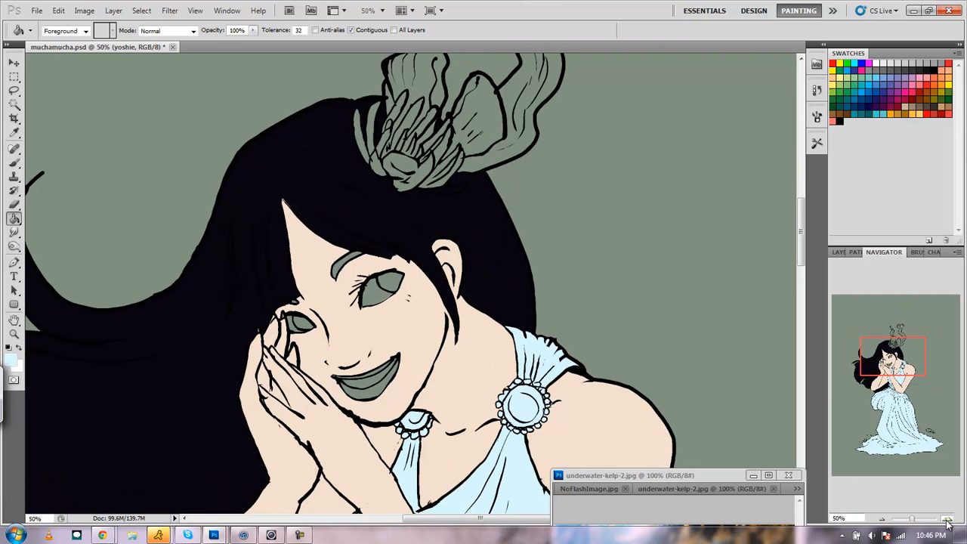
pyautogui.click(948, 518)
pyautogui.moveTo(911, 391); pyautogui.dragTo(892, 335)
pyautogui.click(14, 130)
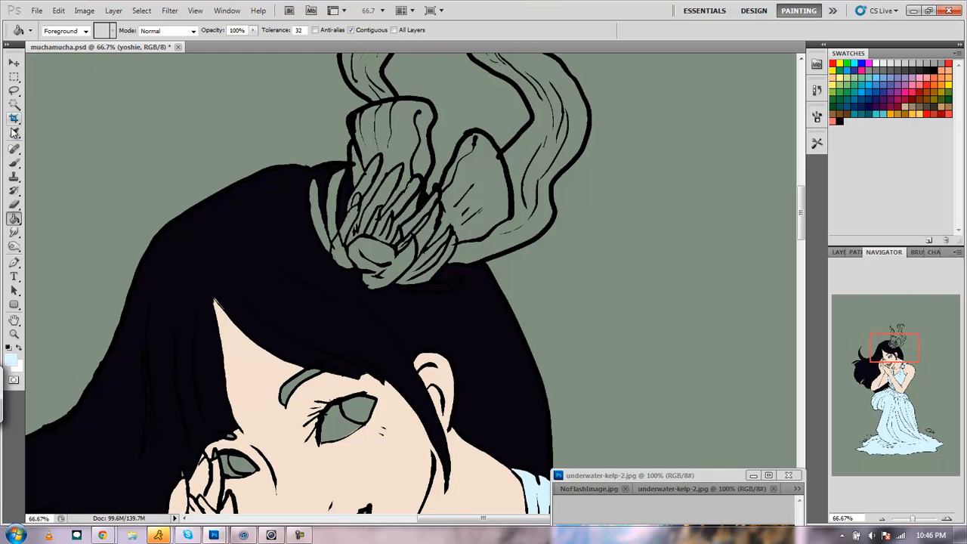
# Try to select the hair flower's petals with the Magic Wand
pyautogui.click(13, 105)
pyautogui.click(315, 212)
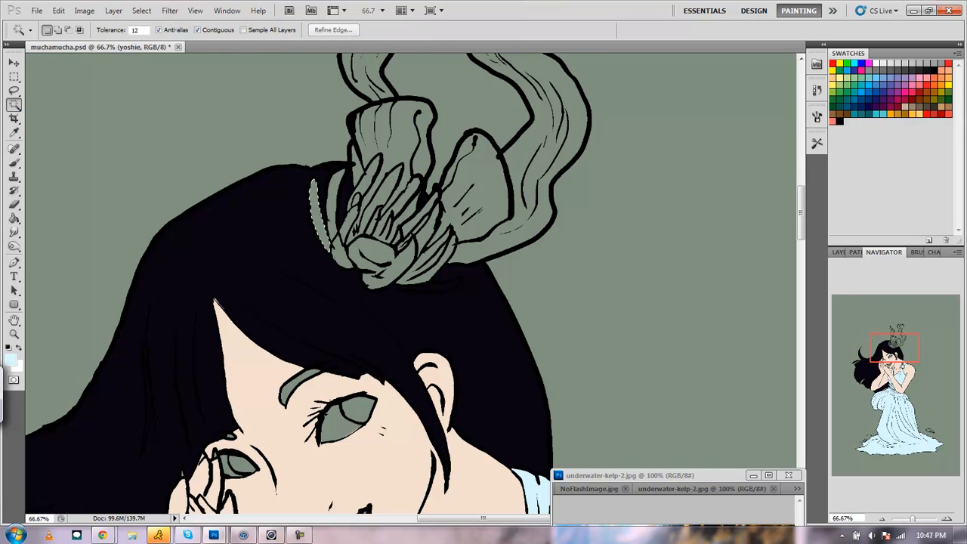
pyautogui.keyDown('shift'); pyautogui.click(340, 220); pyautogui.keyUp('shift')
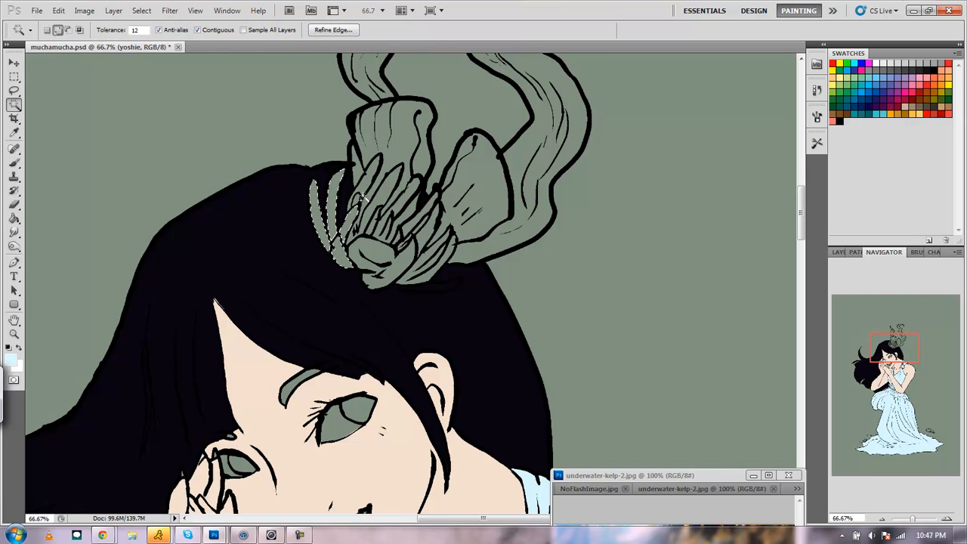
pyautogui.keyDown('shift'); pyautogui.click(357, 204); pyautogui.keyUp('shift')
pyautogui.keyDown('shift'); pyautogui.click(381, 223); pyautogui.keyUp('shift')
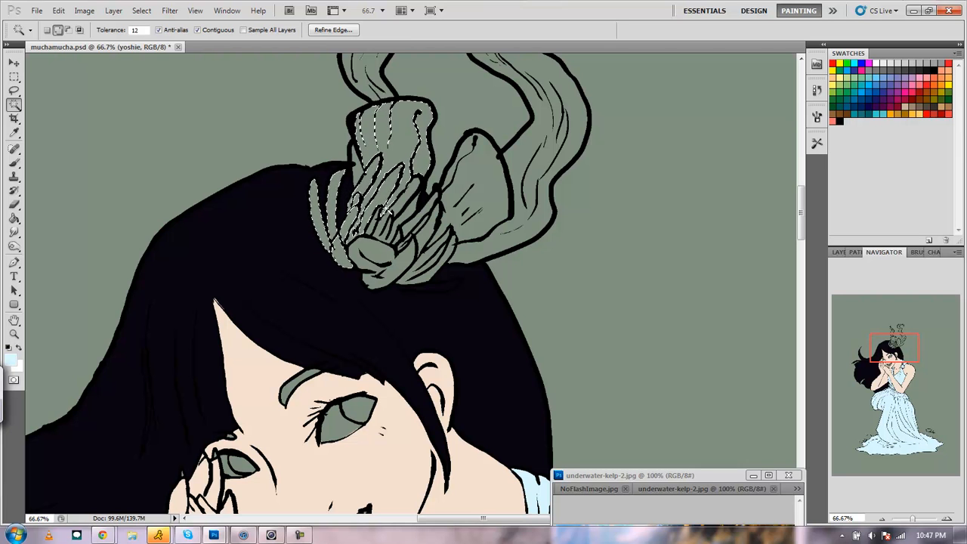
pyautogui.hotkey('ctrl', 'z')
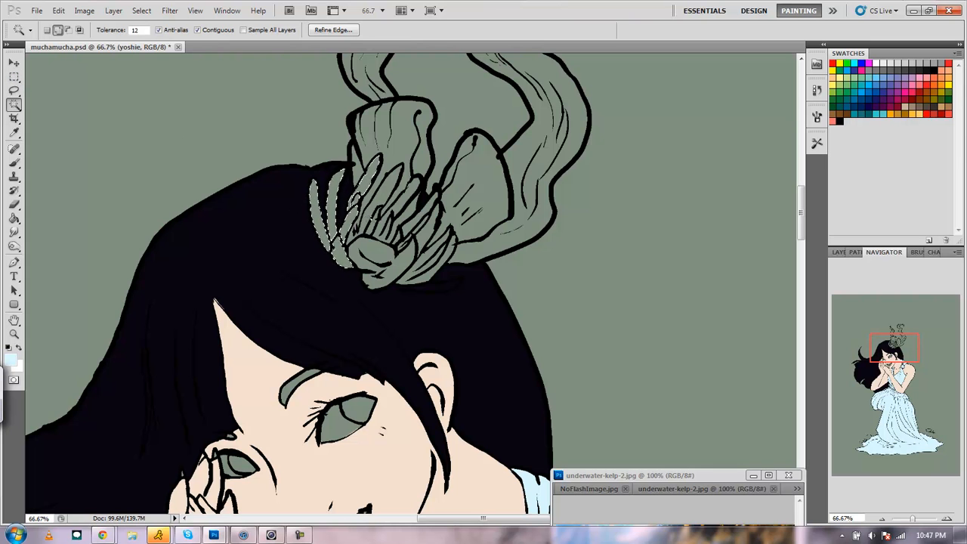
# Touch up the open petal outline with a black brush and select the hair flower's petals and center with the Magic Wand
pyautogui.click(14, 165)
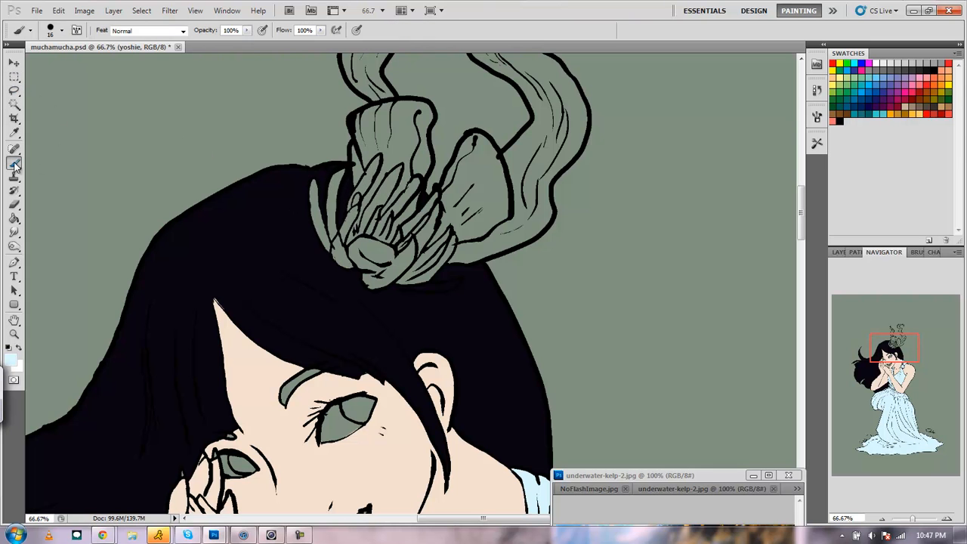
pyautogui.press('d')
pyautogui.click(15, 103)
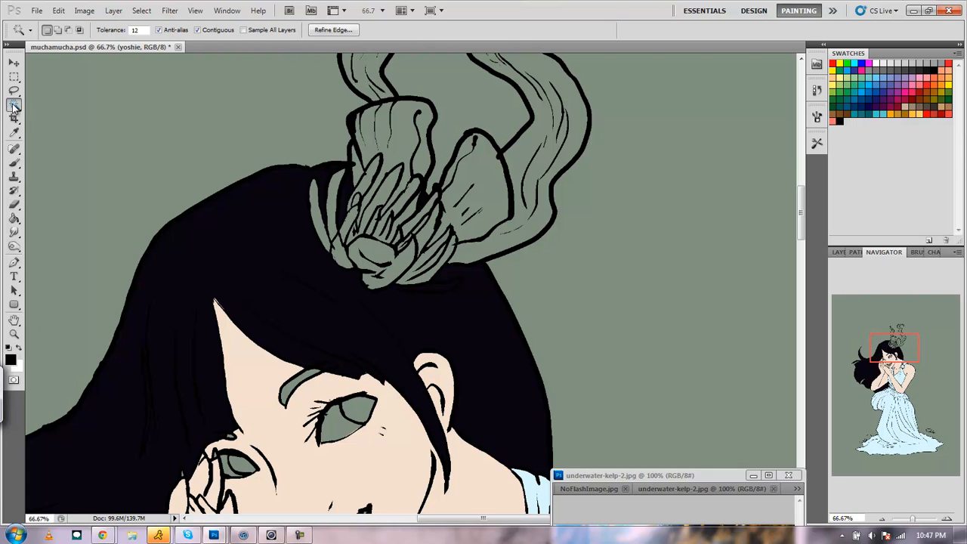
pyautogui.click(322, 229)
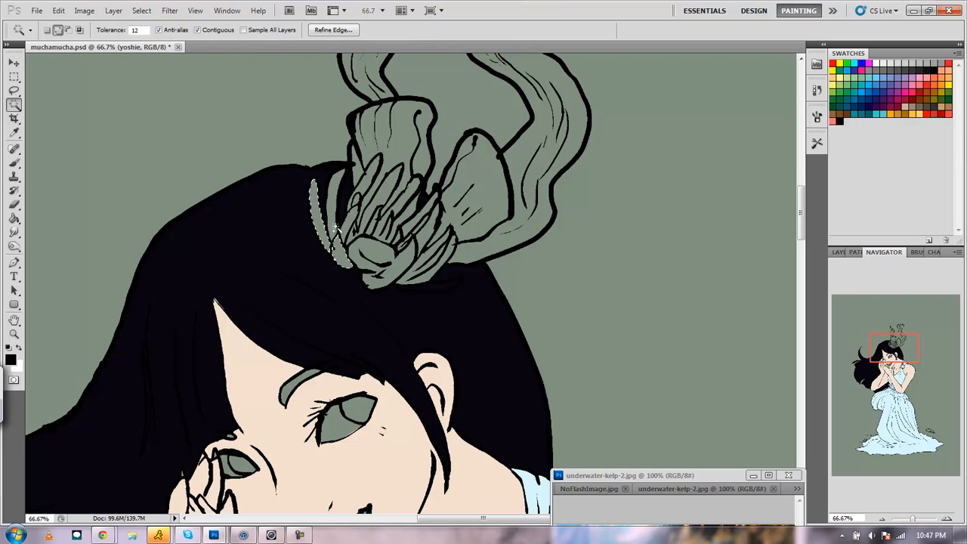
pyautogui.keyDown('shift'); pyautogui.click(334, 219); pyautogui.keyUp('shift')
pyautogui.keyDown('shift'); pyautogui.click(347, 223); pyautogui.keyUp('shift')
pyautogui.keyDown('shift'); pyautogui.click(357, 199); pyautogui.keyUp('shift')
pyautogui.keyDown('shift'); pyautogui.click(363, 240); pyautogui.keyUp('shift')
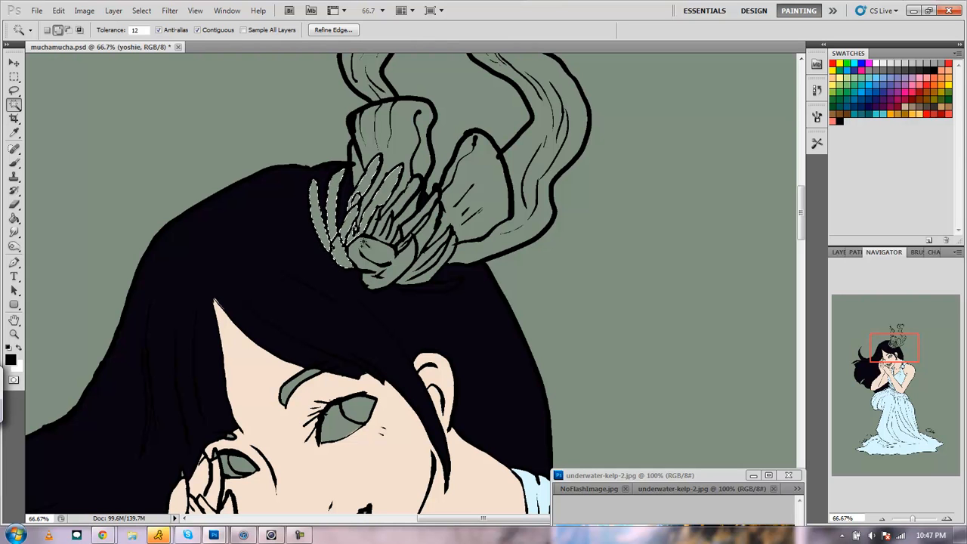
pyautogui.keyDown('shift'); pyautogui.click(384, 226); pyautogui.keyUp('shift')
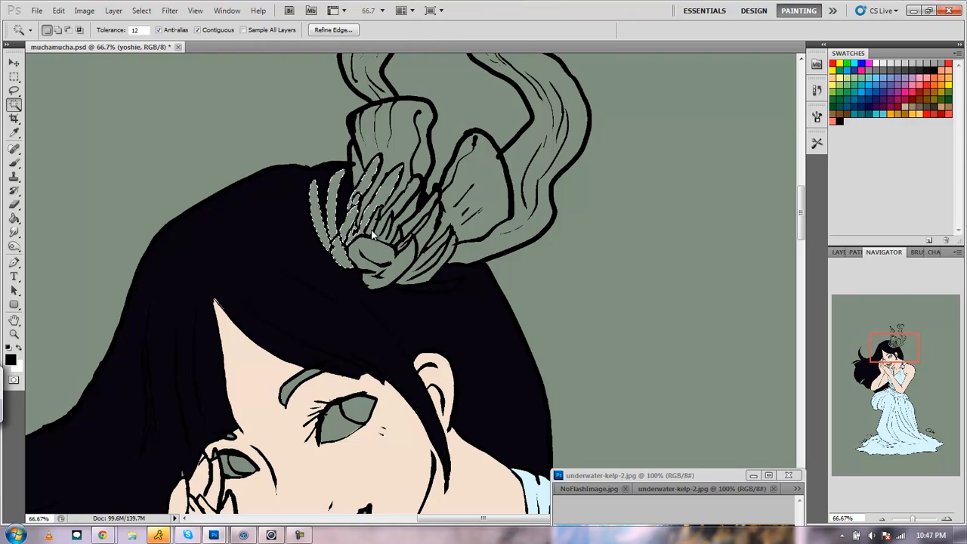
pyautogui.keyDown('shift'); pyautogui.click(401, 233); pyautogui.keyUp('shift')
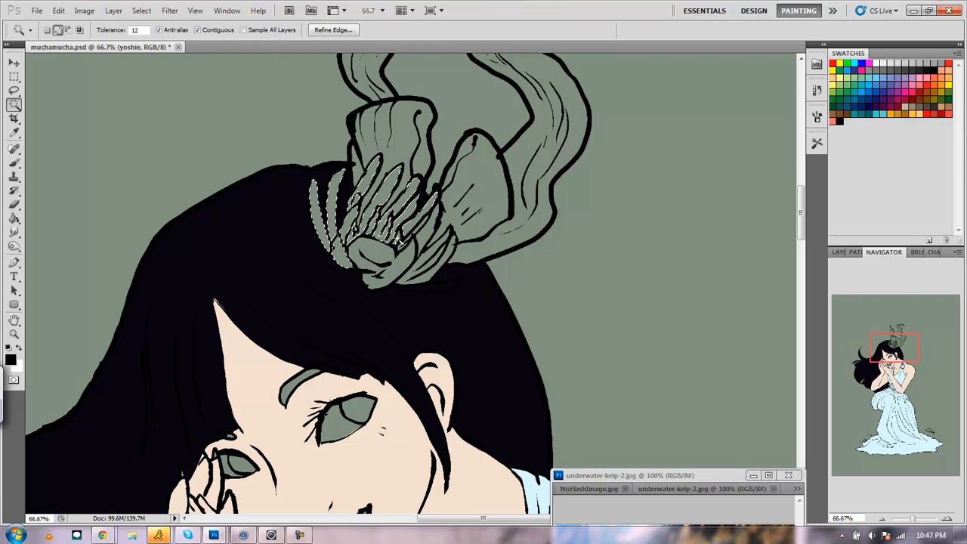
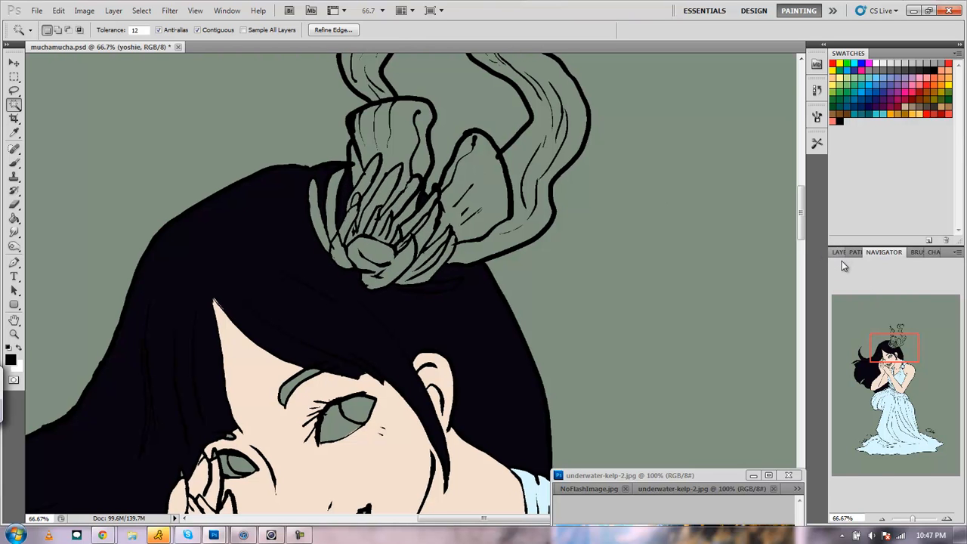
# Expand the flower selection and add it as a layer mask on Layer 6
pyautogui.click(843, 256)
pyautogui.click(892, 382)
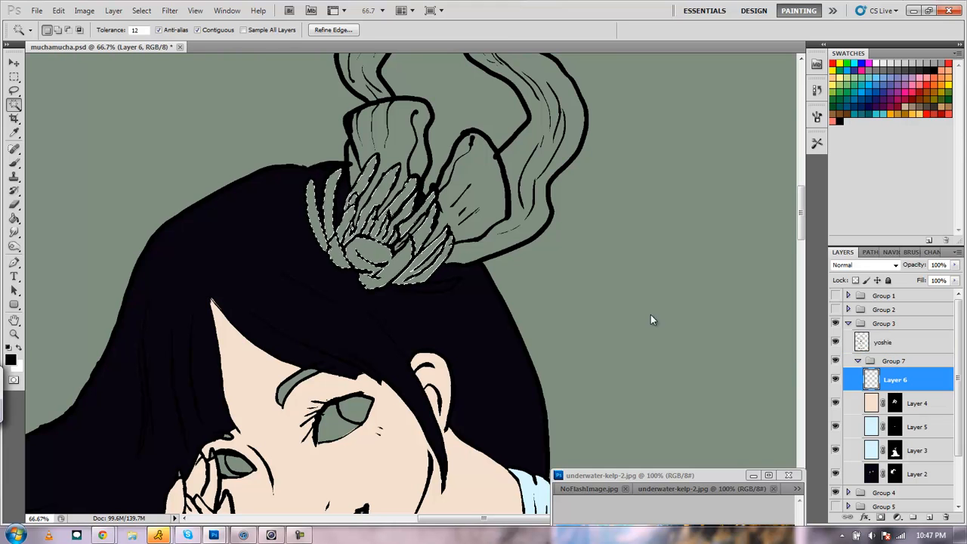
pyautogui.click(113, 11)
pyautogui.moveTo(141, 12)
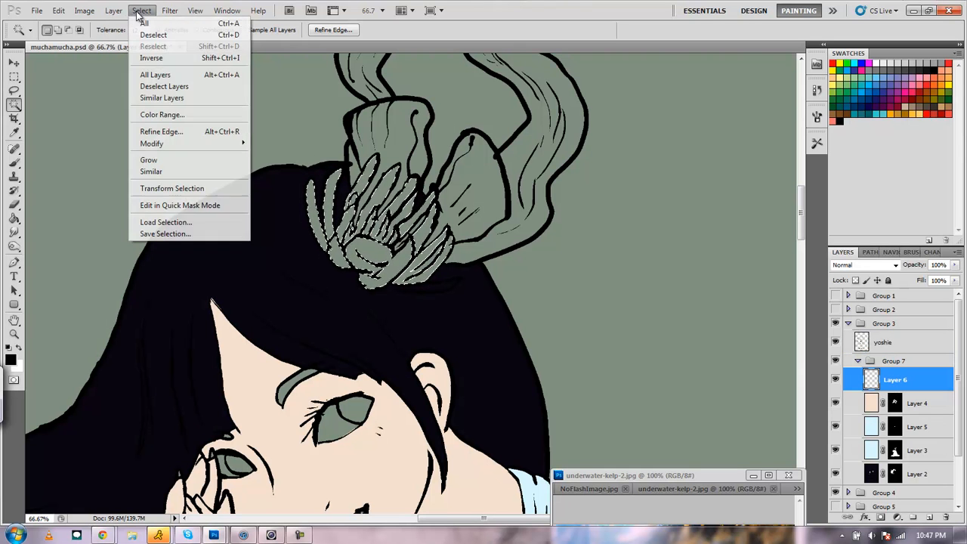
pyautogui.moveTo(189, 143)
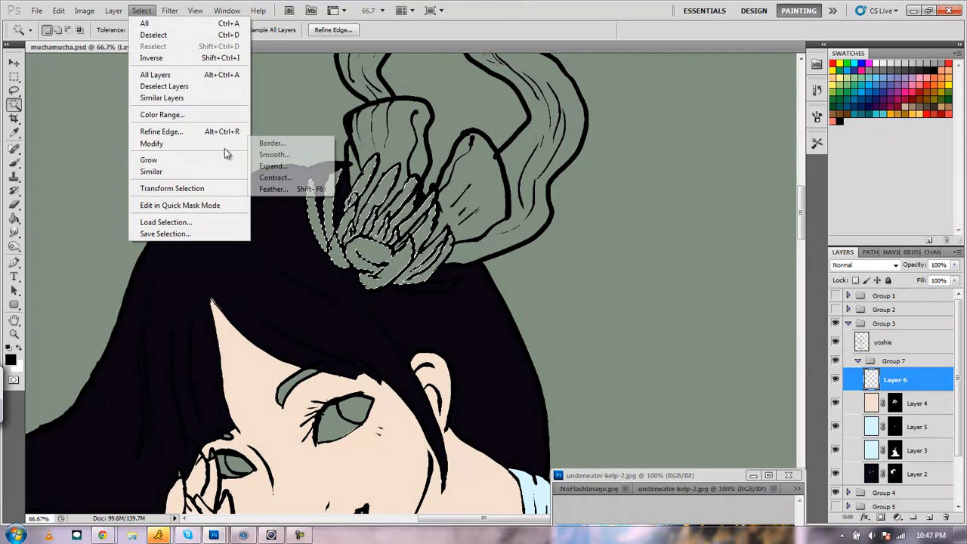
pyautogui.click(273, 168)
pyautogui.click(526, 179)
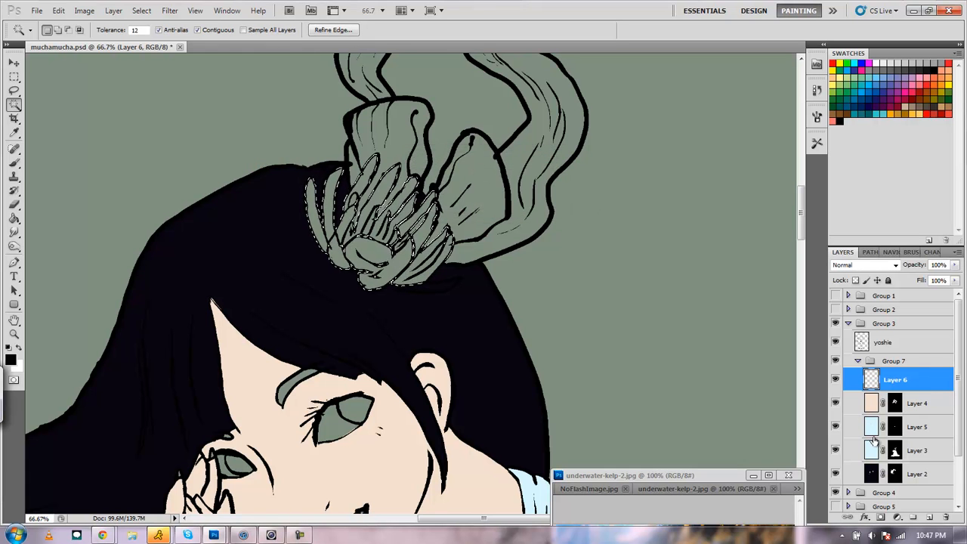
pyautogui.click(880, 520)
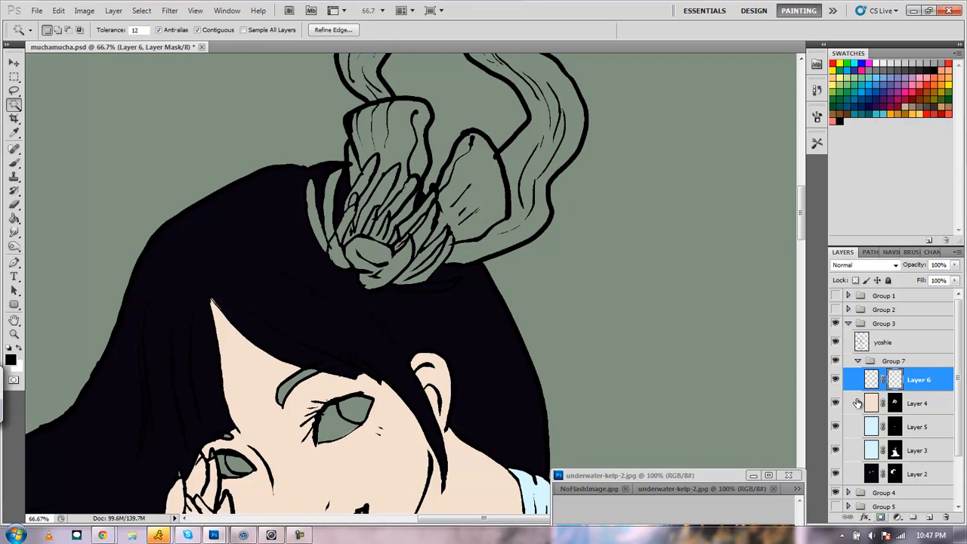
# Select the missed thin petal along the flower's lower edge on the yoshie layer and expand the selection by 3 pixels
pyautogui.click(862, 342)
pyautogui.click(15, 164)
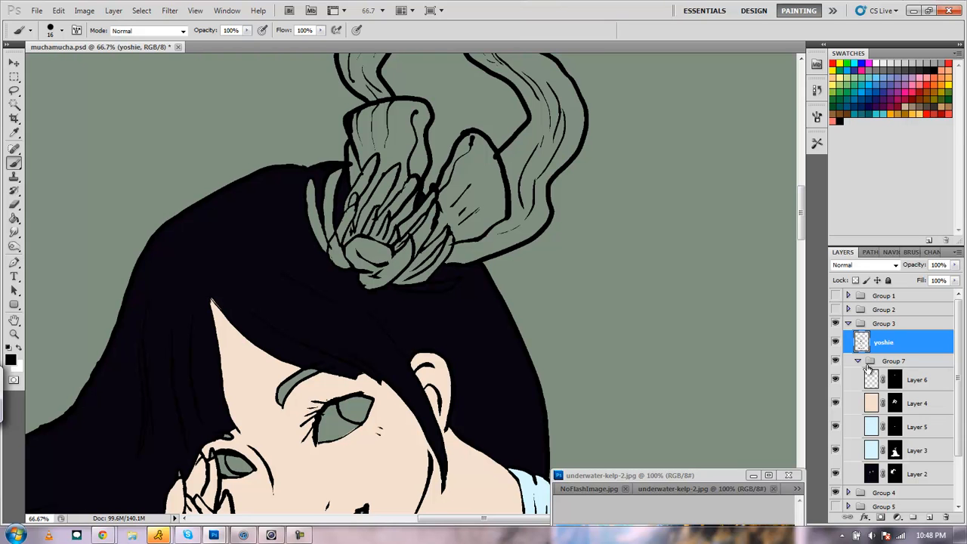
pyautogui.click(15, 106)
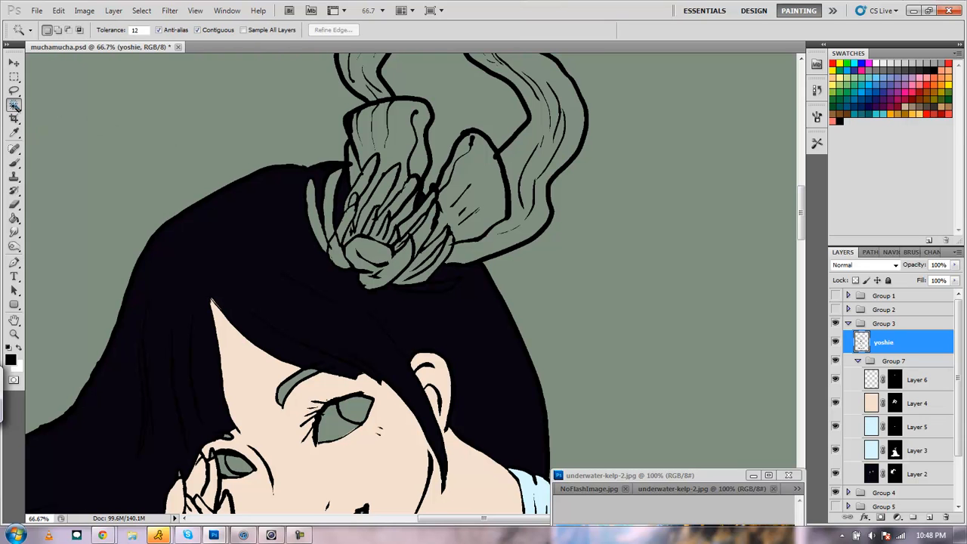
pyautogui.click(420, 287)
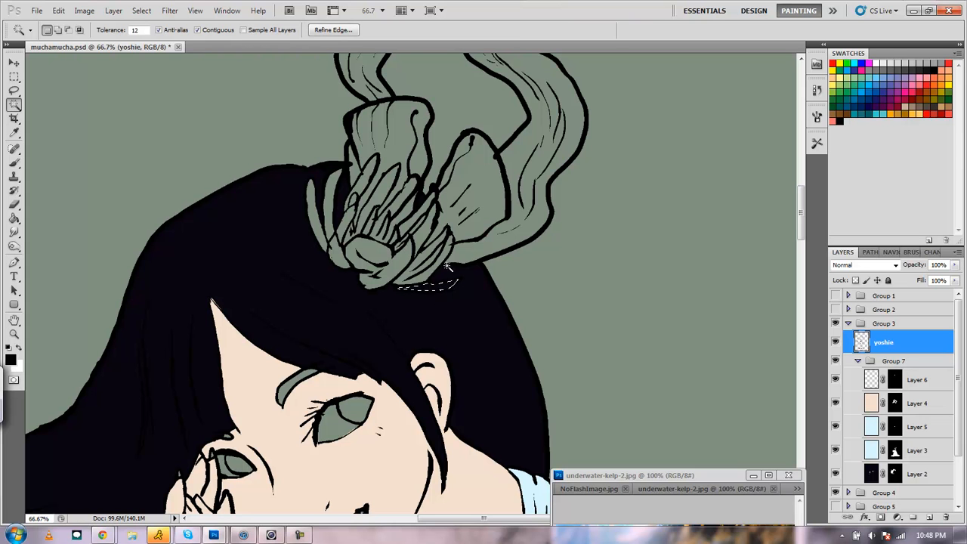
pyautogui.click(141, 10)
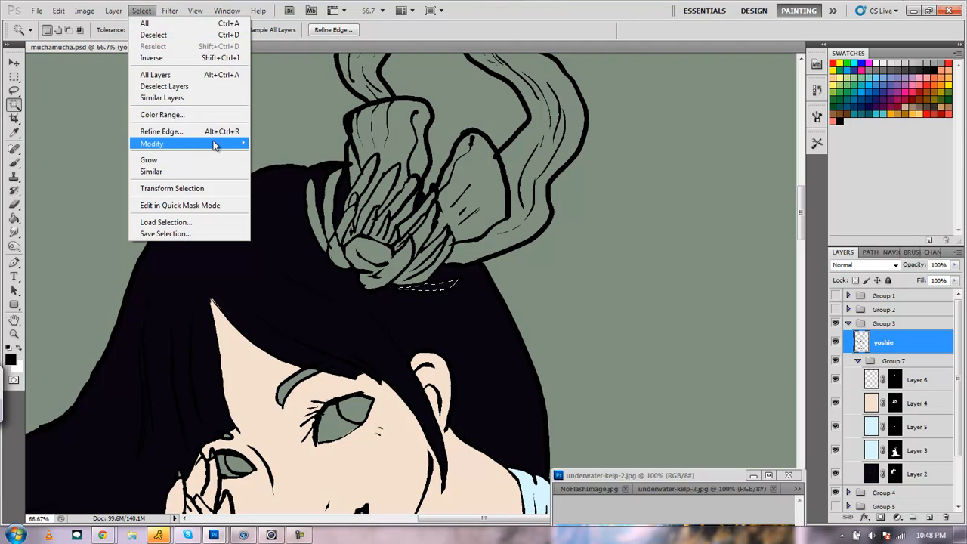
pyautogui.moveTo(217, 143)
pyautogui.click(272, 166)
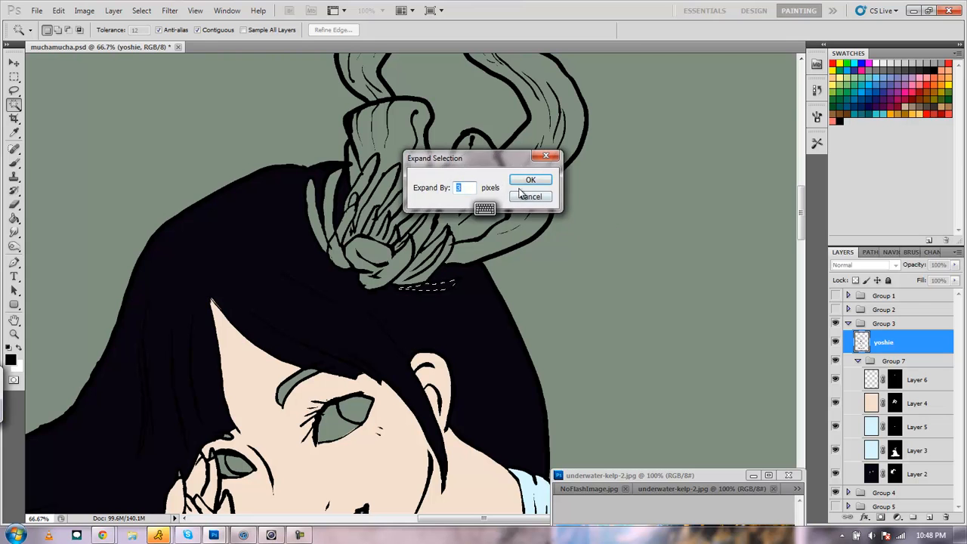
pyautogui.press('Return')
# Paint the selected petal white in Layer 6's mask to include it, and deselect
pyautogui.click(895, 380)
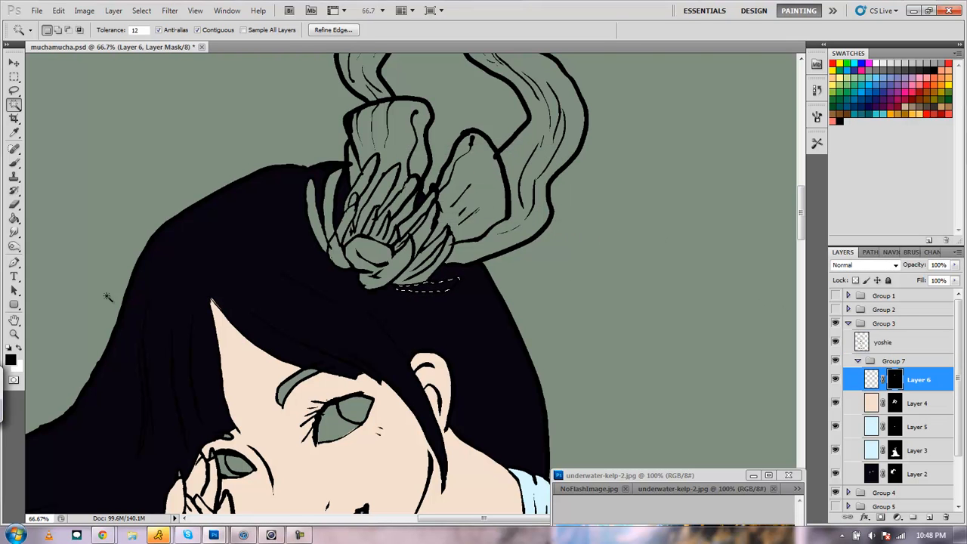
pyautogui.click(19, 350)
pyautogui.click(14, 162)
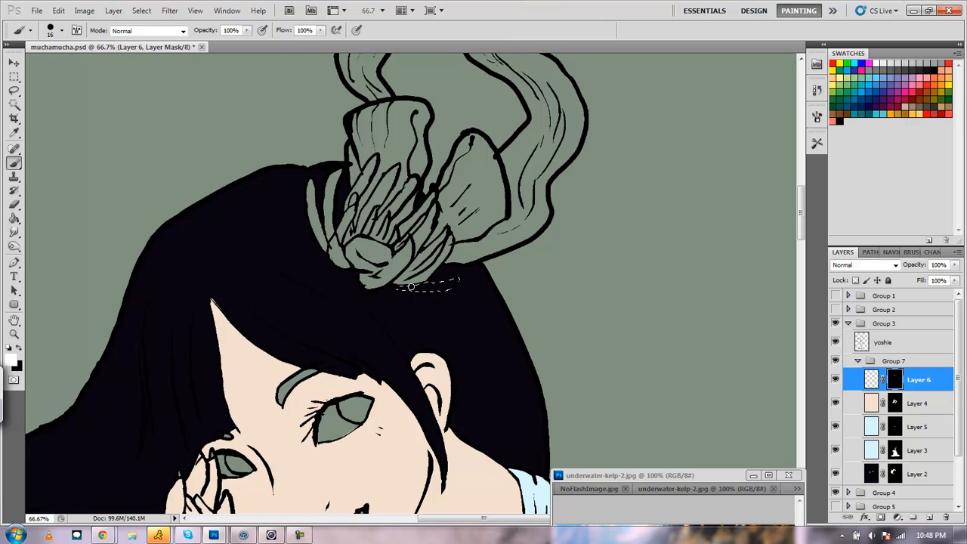
pyautogui.click(14, 77)
pyautogui.click(135, 162)
# Bring up the anemones.jpg reference image and sample the violet-blue of the anemone as the foreground color
pyautogui.moveTo(677, 468); pyautogui.dragTo(682, 205)
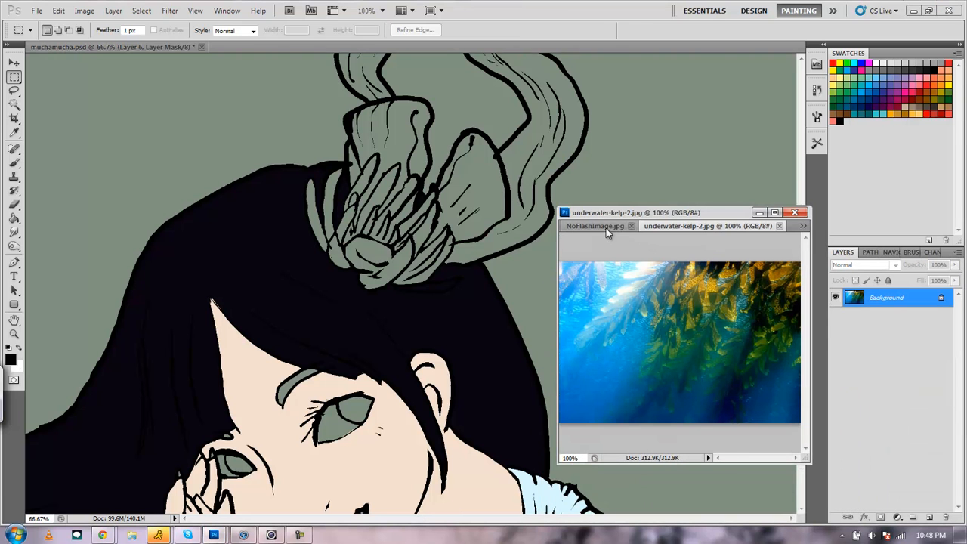
pyautogui.click(781, 227)
pyautogui.click(803, 227)
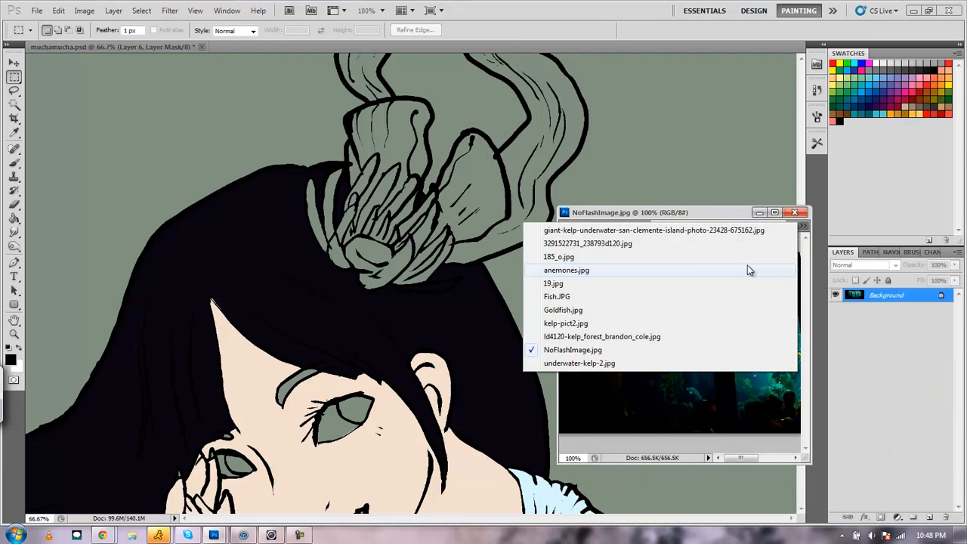
pyautogui.click(579, 270)
pyautogui.press('i')
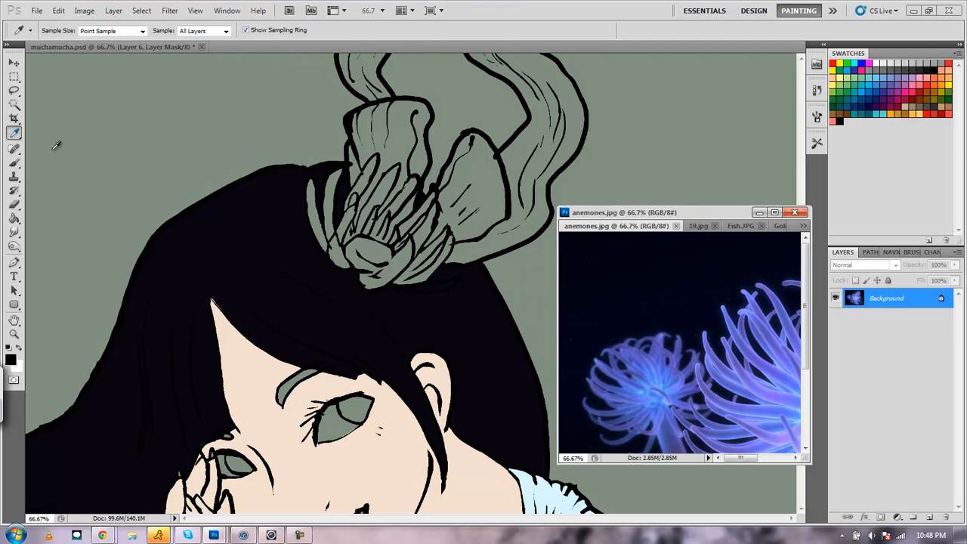
pyautogui.click(768, 408)
# Return to muchamucha.psd and fill the masked Layer 6 with the sampled violet-blue to color the hair flower
pyautogui.click(13, 232)
pyautogui.click(14, 219)
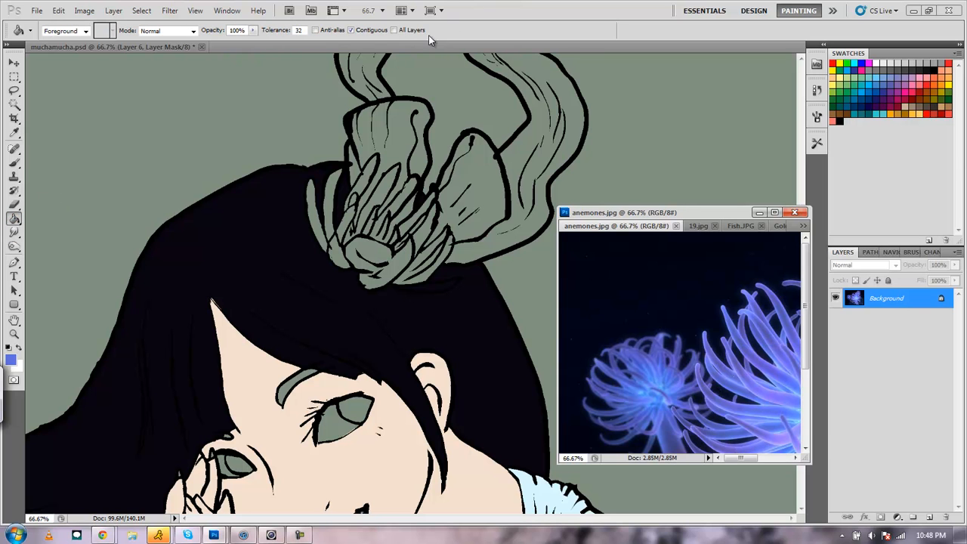
pyautogui.click(71, 46)
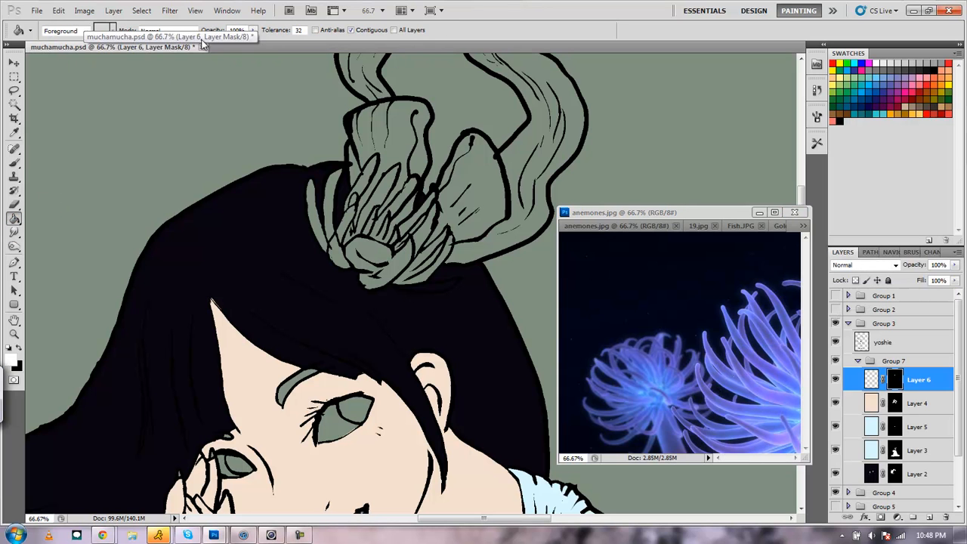
pyautogui.moveTo(671, 214); pyautogui.dragTo(632, 478)
pyautogui.click(138, 51)
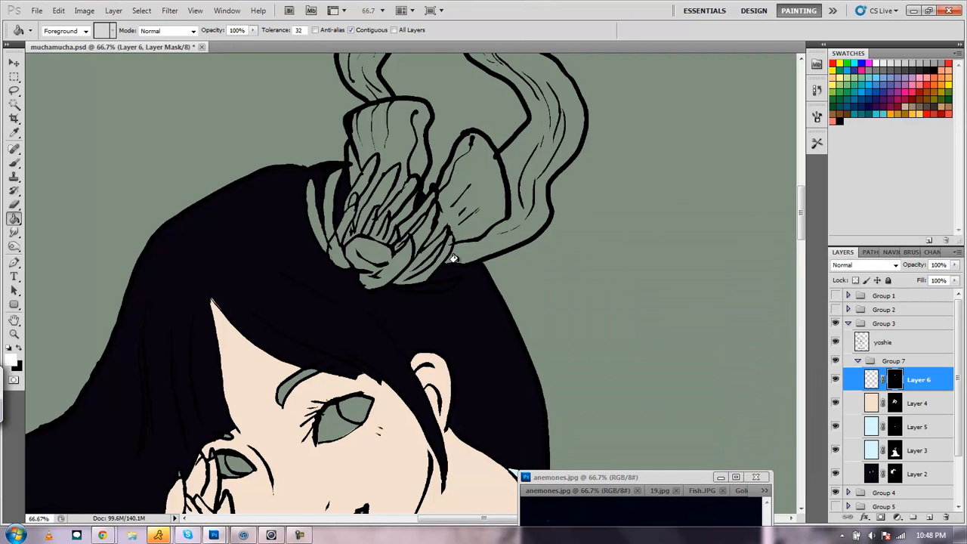
pyautogui.click(873, 379)
pyautogui.click(340, 240)
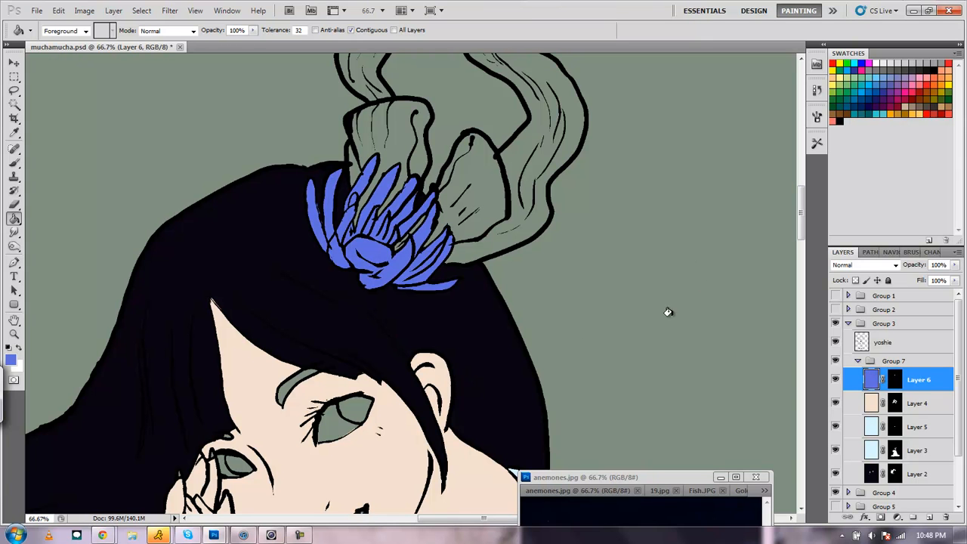
# Select the interior areas of the kelp pieces and both wavy strands above the flower on the yoshie layer with the Magic Wand
pyautogui.click(15, 105)
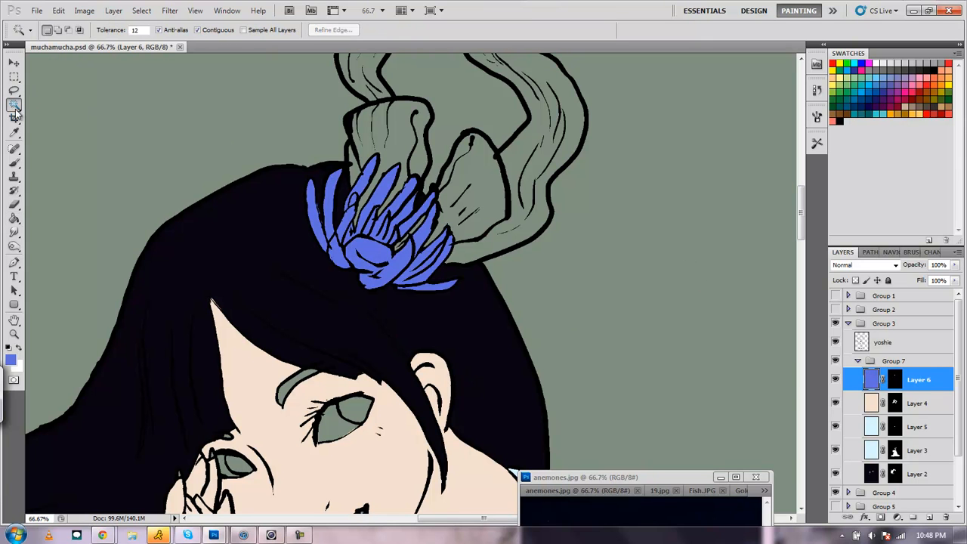
pyautogui.click(861, 341)
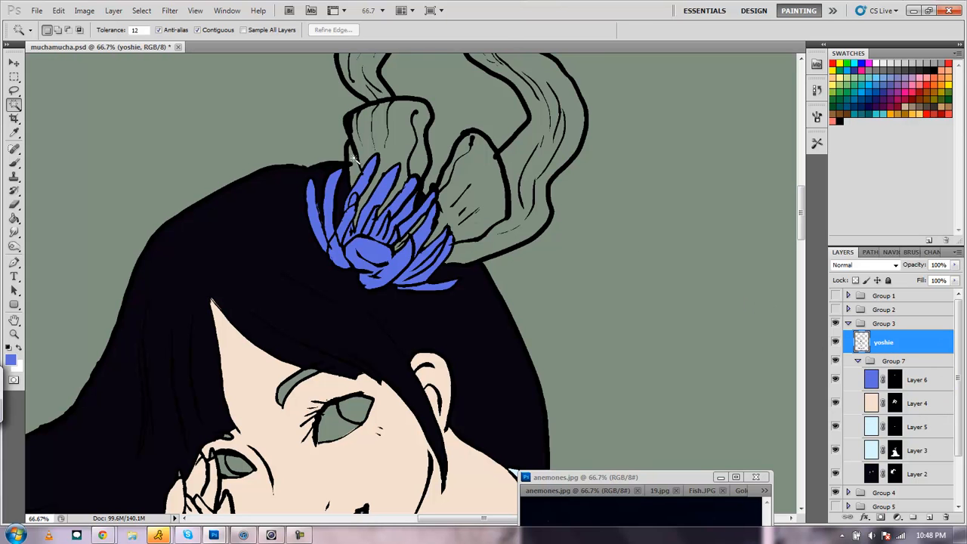
pyautogui.keyDown('shift'); pyautogui.click(362, 151); pyautogui.keyUp('shift')
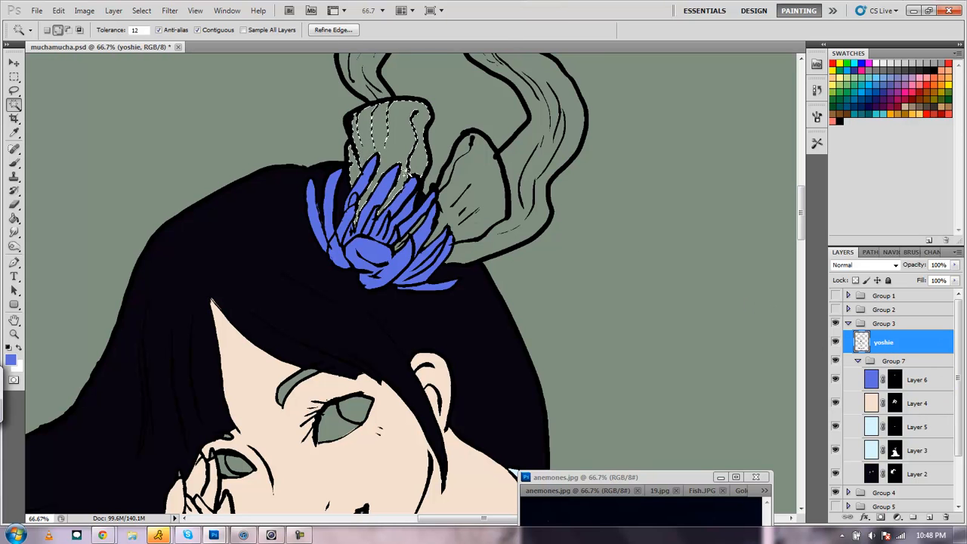
pyautogui.keyDown('shift'); pyautogui.click(462, 190); pyautogui.keyUp('shift')
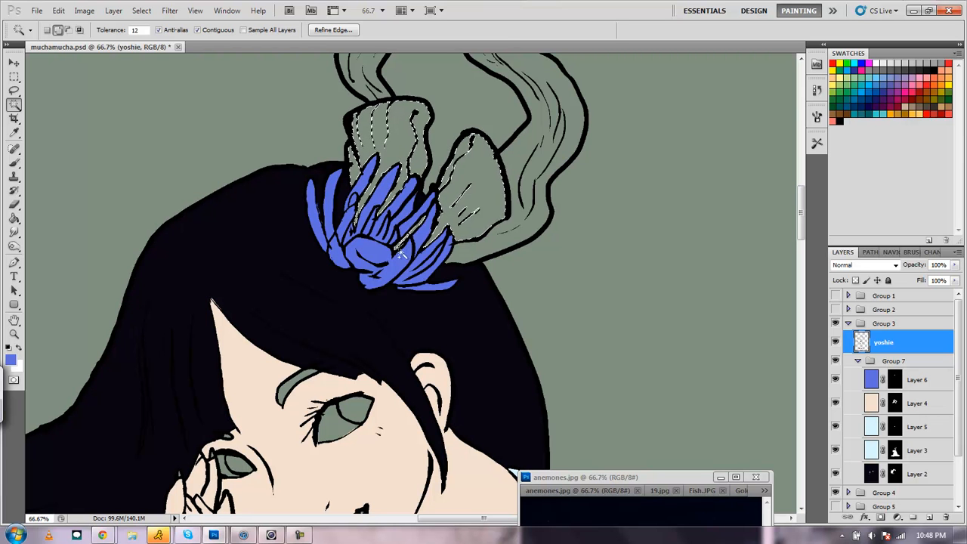
pyautogui.keyDown('shift'); pyautogui.click(476, 247); pyautogui.keyUp('shift')
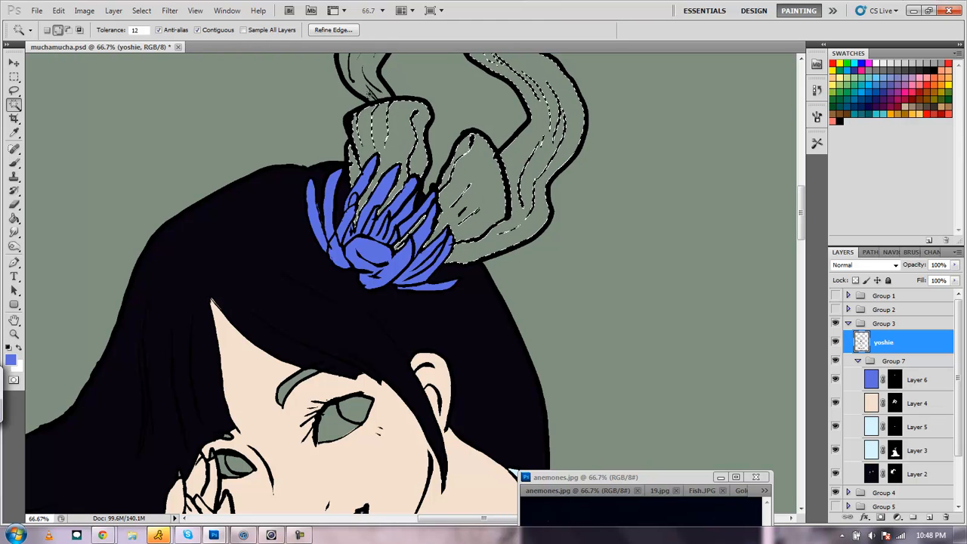
pyautogui.scroll(5, 755, 259)
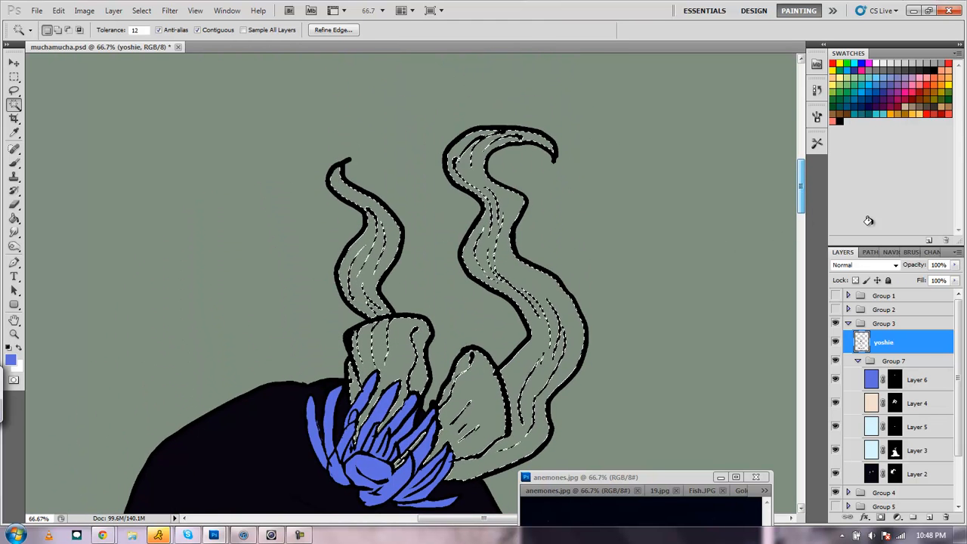
# Expand the kelp selection by 3 pixels
pyautogui.click(889, 252)
pyautogui.click(882, 519)
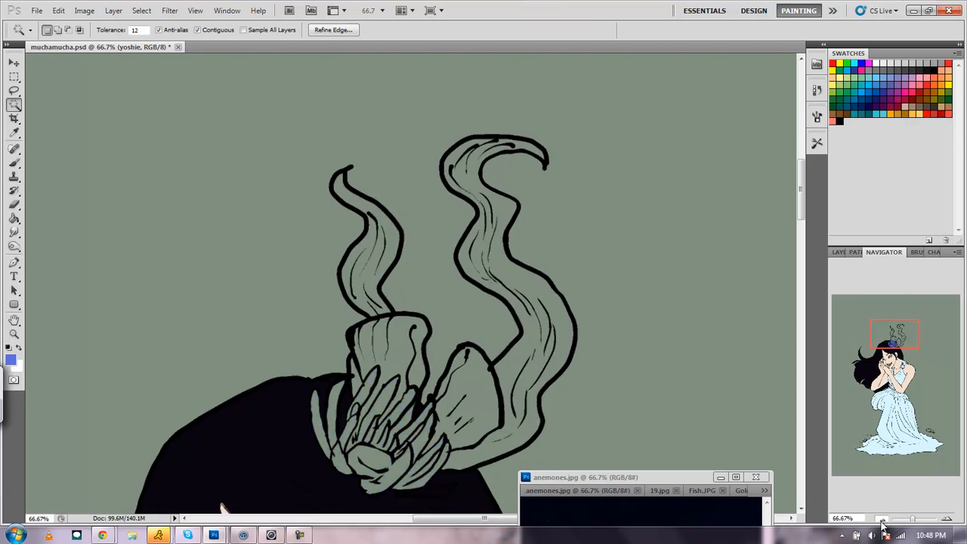
pyautogui.click(882, 519)
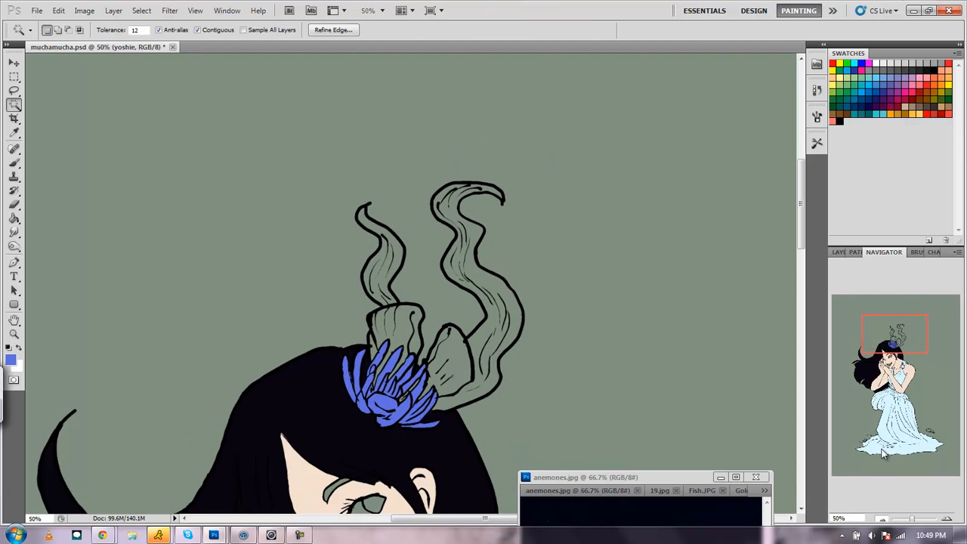
pyautogui.moveTo(886, 356); pyautogui.dragTo(884, 376)
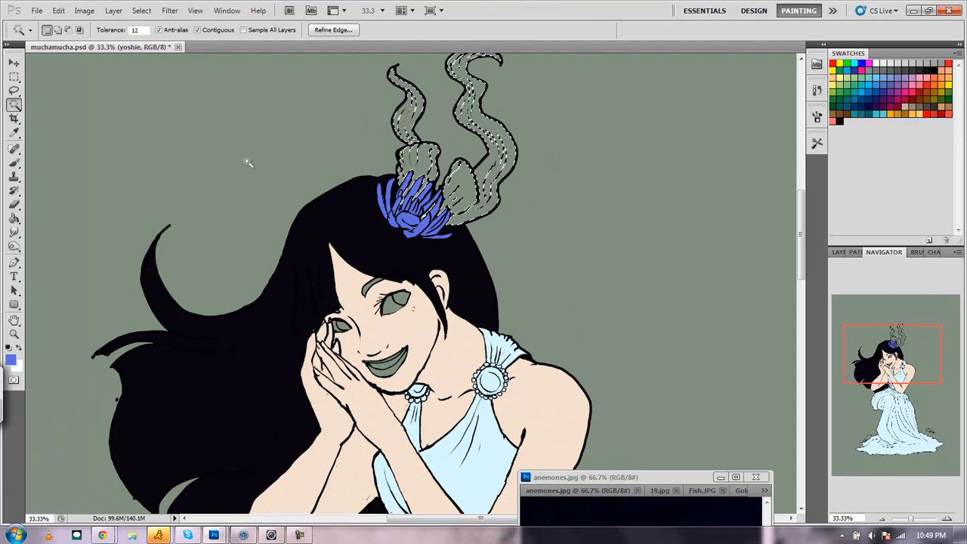
pyautogui.click(84, 11)
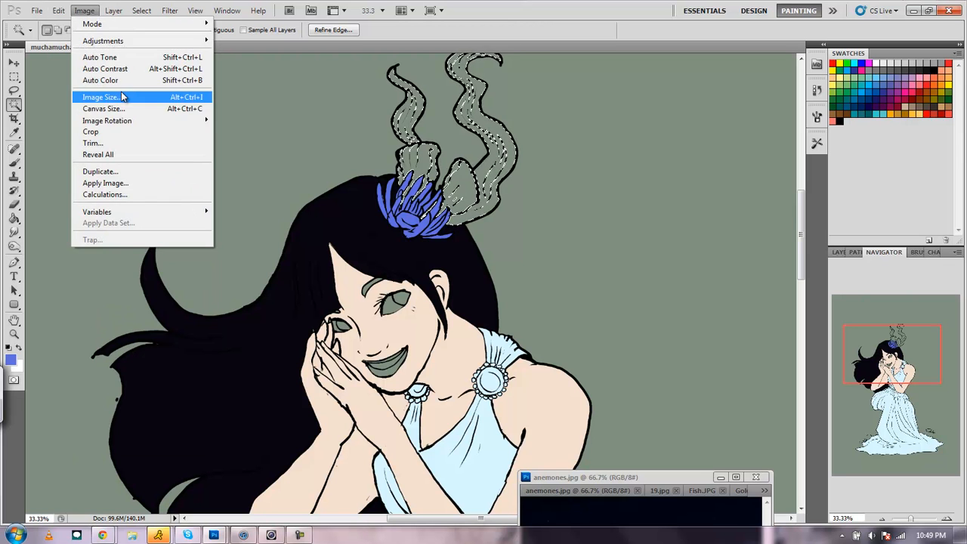
pyautogui.moveTo(141, 13)
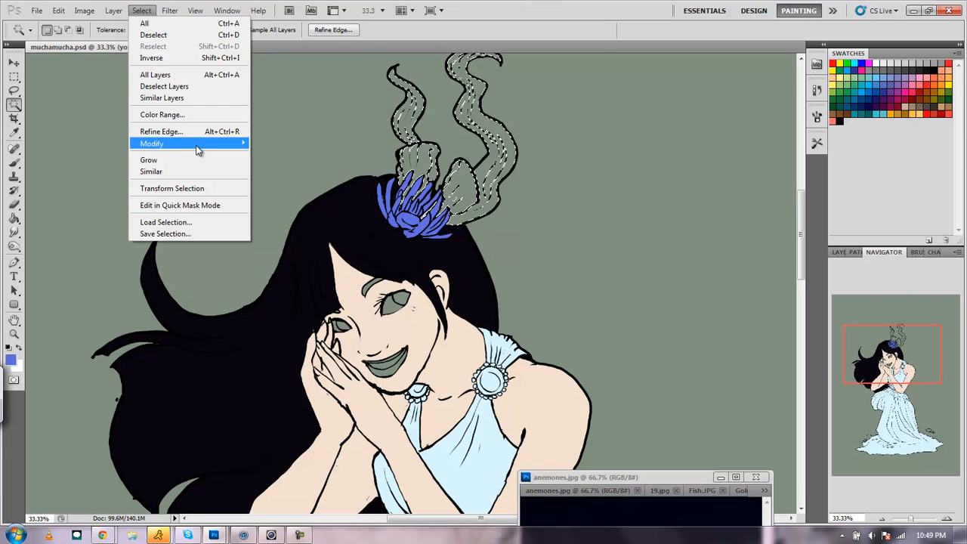
pyautogui.moveTo(243, 143)
pyautogui.click(277, 165)
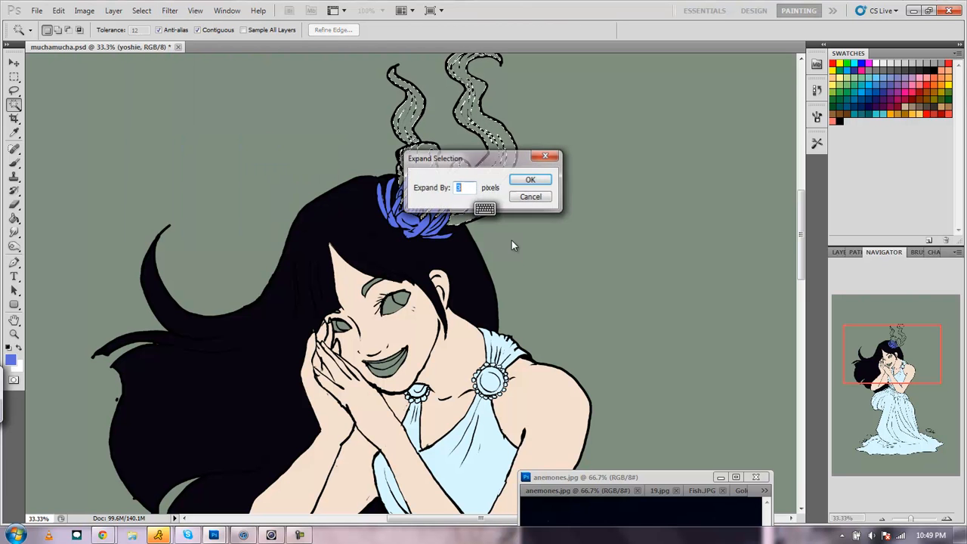
pyautogui.click(531, 180)
# Add a new layer above Layer 6, mask it from the kelp selection, and target the layer's image content
pyautogui.click(840, 252)
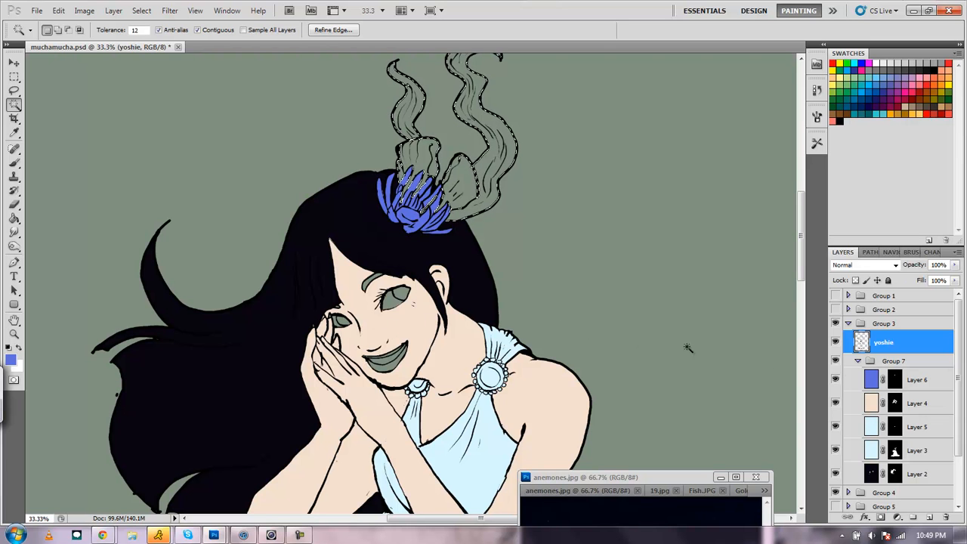
pyautogui.click(917, 384)
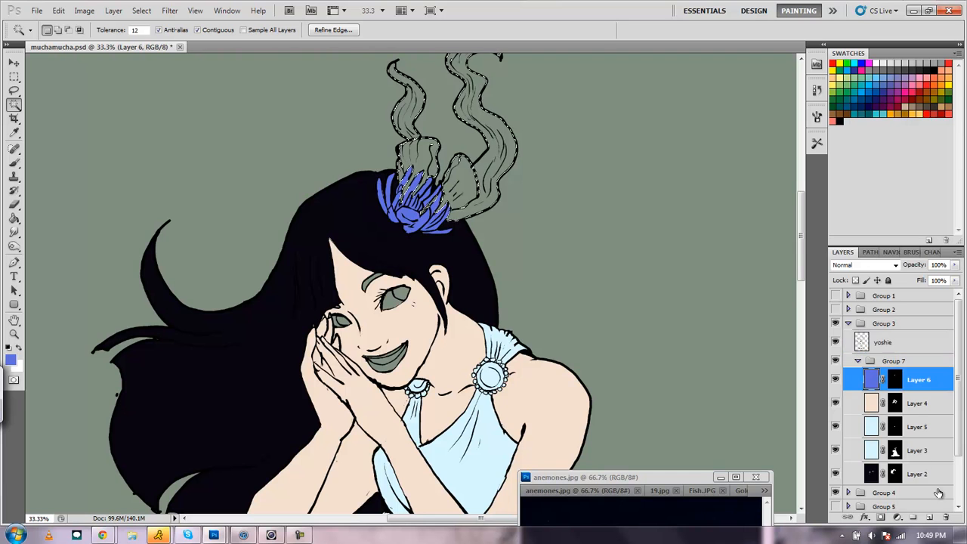
pyautogui.click(928, 519)
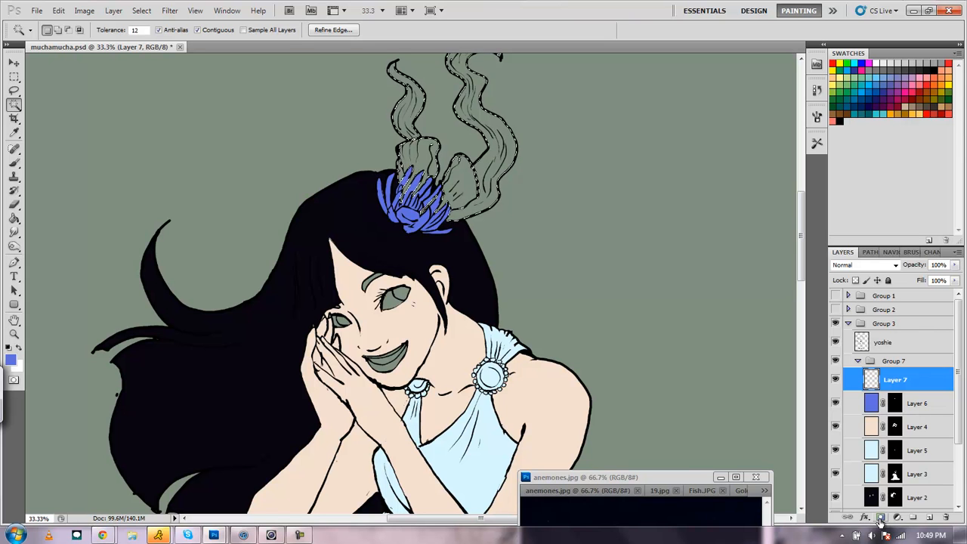
pyautogui.click(881, 520)
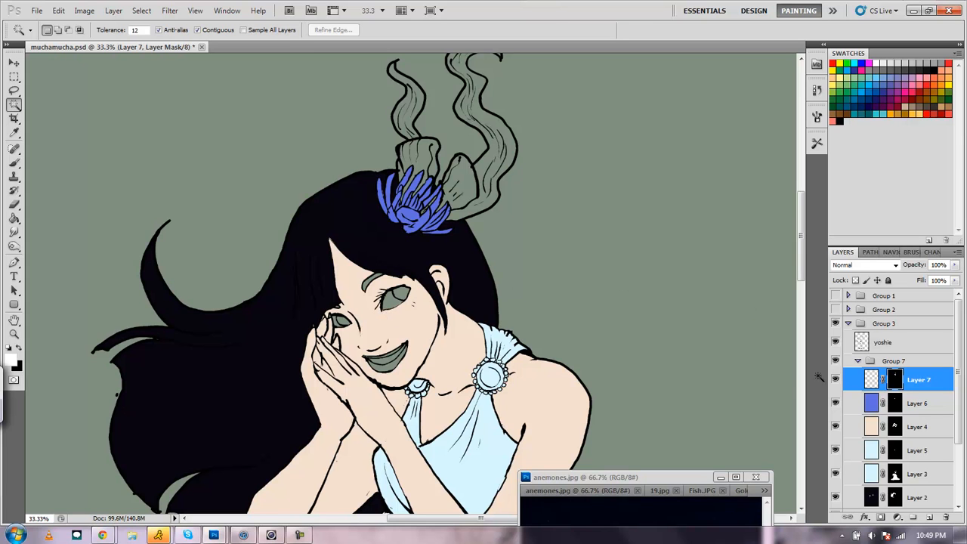
pyautogui.click(871, 381)
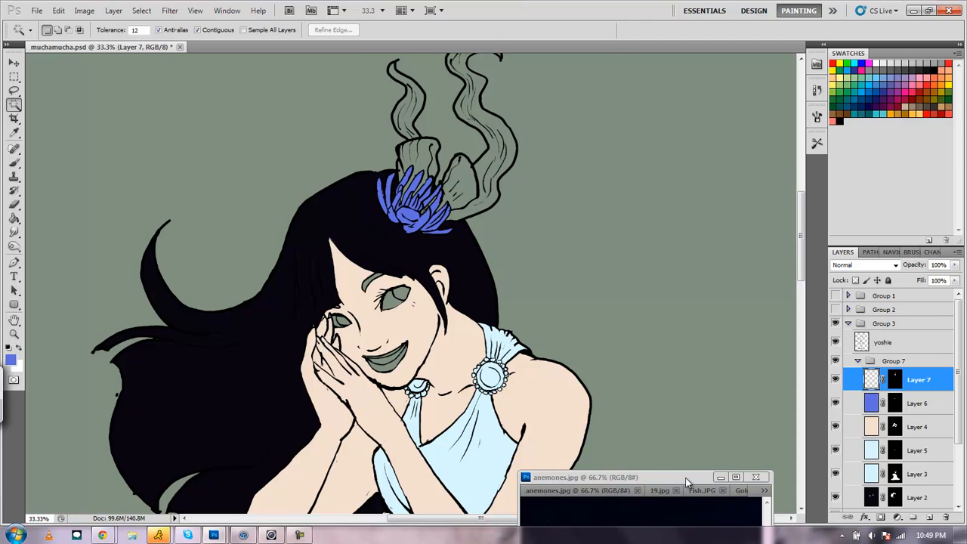
# Bring up the underwater-kelp-2.jpg reference image and sample a dark green from the kelp as the foreground color
pyautogui.moveTo(687, 482); pyautogui.dragTo(678, 377)
pyautogui.click(756, 386)
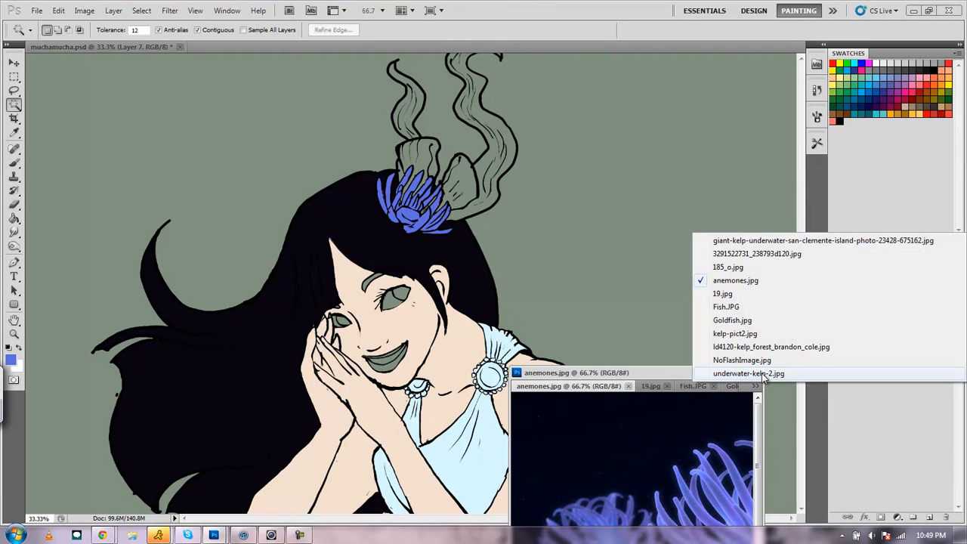
pyautogui.click(748, 373)
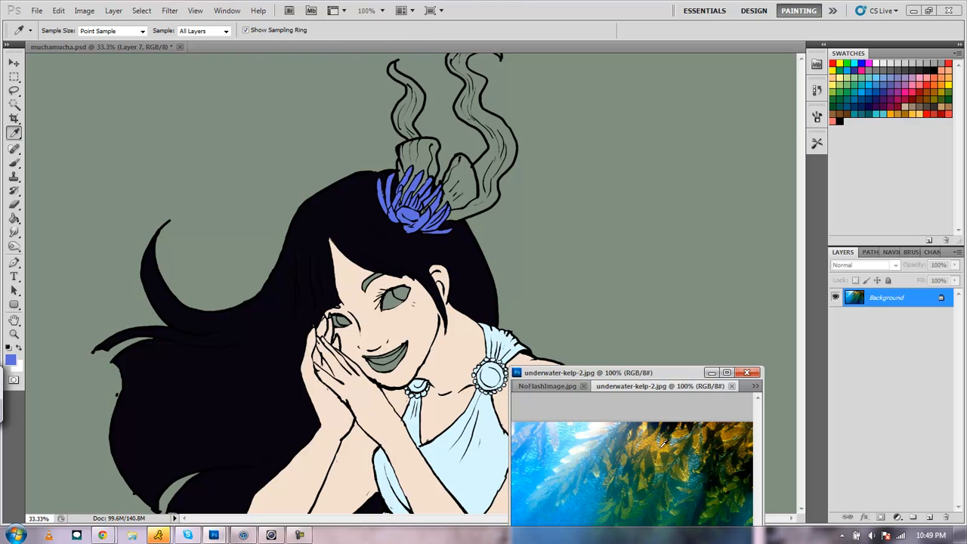
pyautogui.click(730, 482)
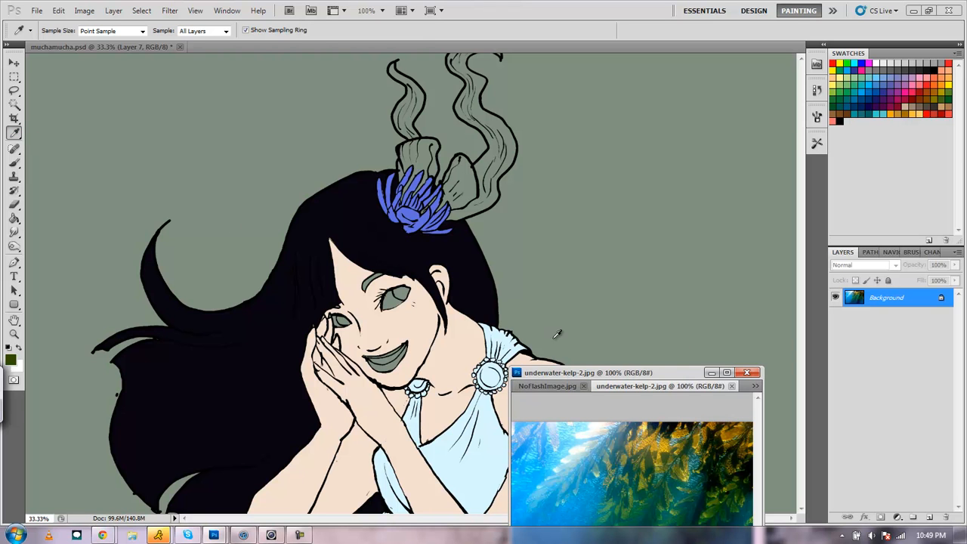
# Return to muchamucha.psd and fill the masked Layer 7 with the sampled dark green to color the kelp
pyautogui.click(14, 218)
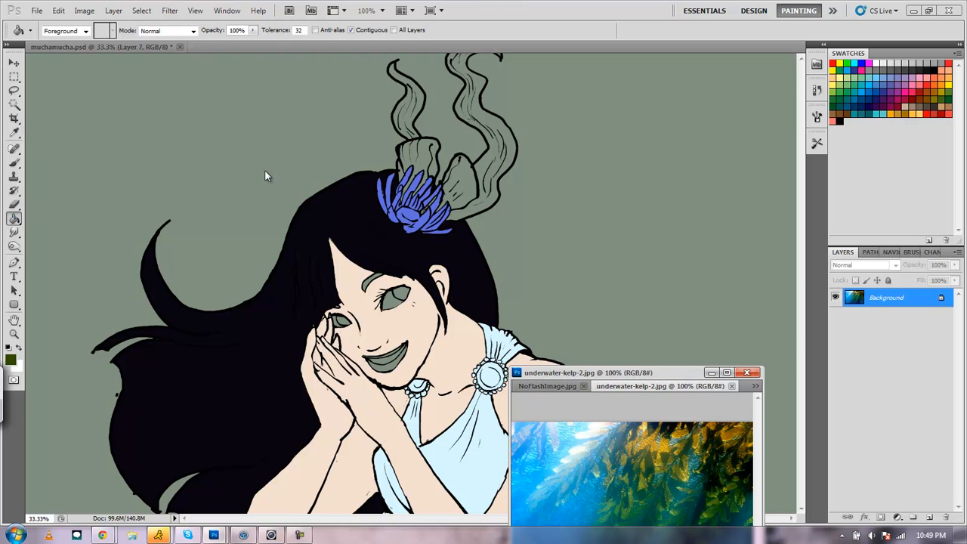
pyautogui.click(414, 157)
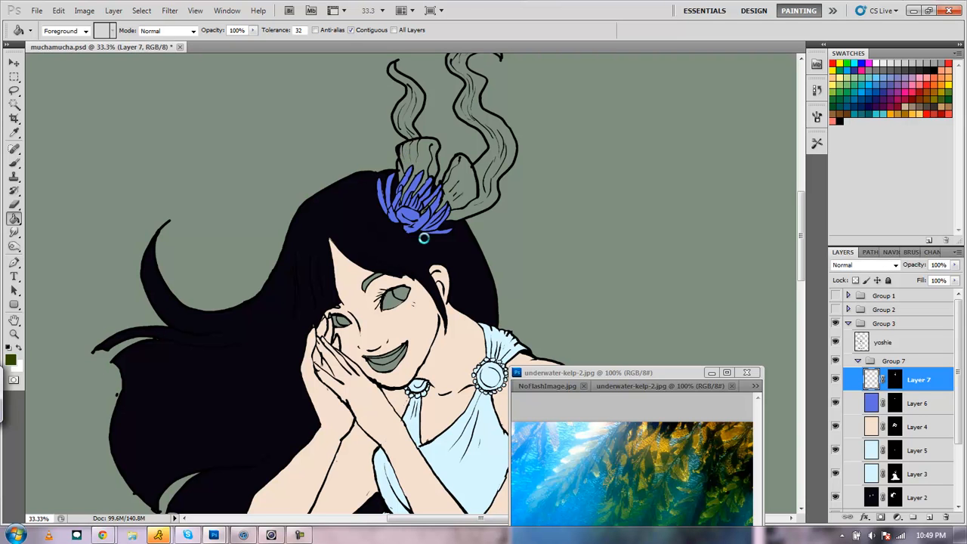
pyautogui.click(453, 217)
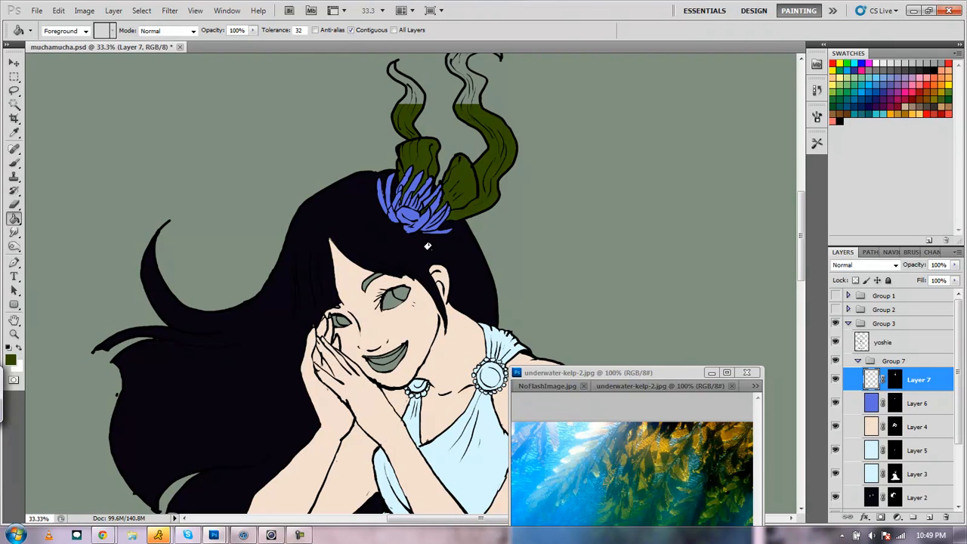
# Check the whole figure for areas still lacking flat color, and place the Navigator last in its group
pyautogui.click(907, 253)
pyautogui.click(869, 252)
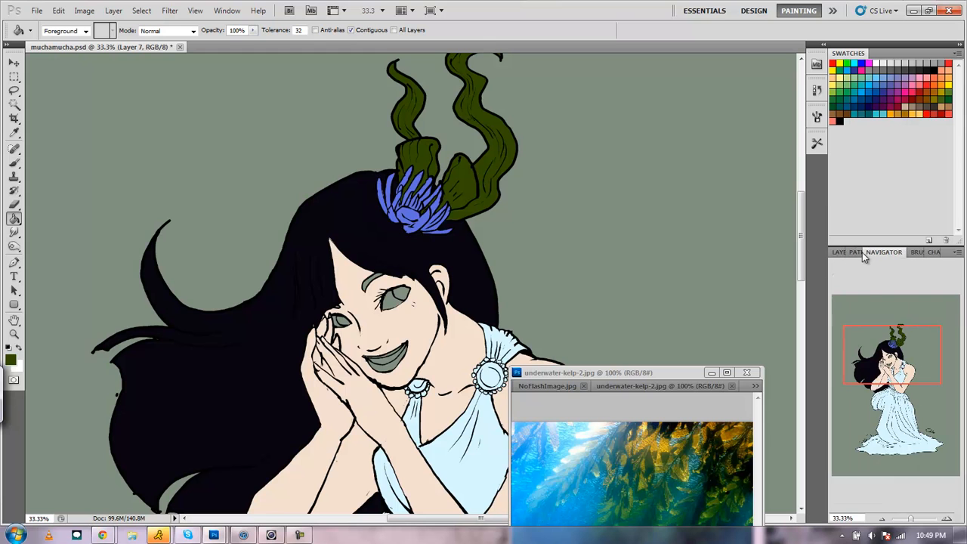
pyautogui.click(882, 519)
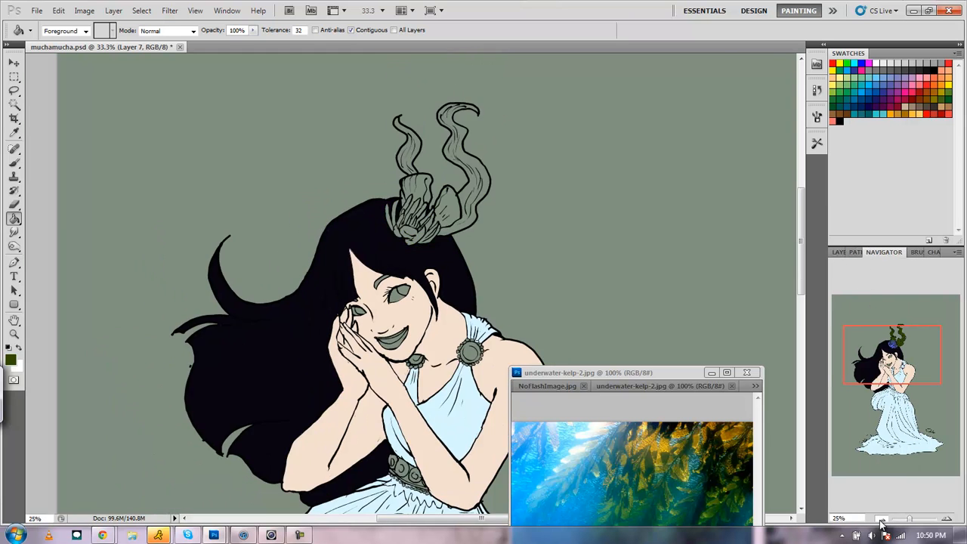
pyautogui.click(882, 519)
pyautogui.moveTo(895, 343); pyautogui.dragTo(895, 339)
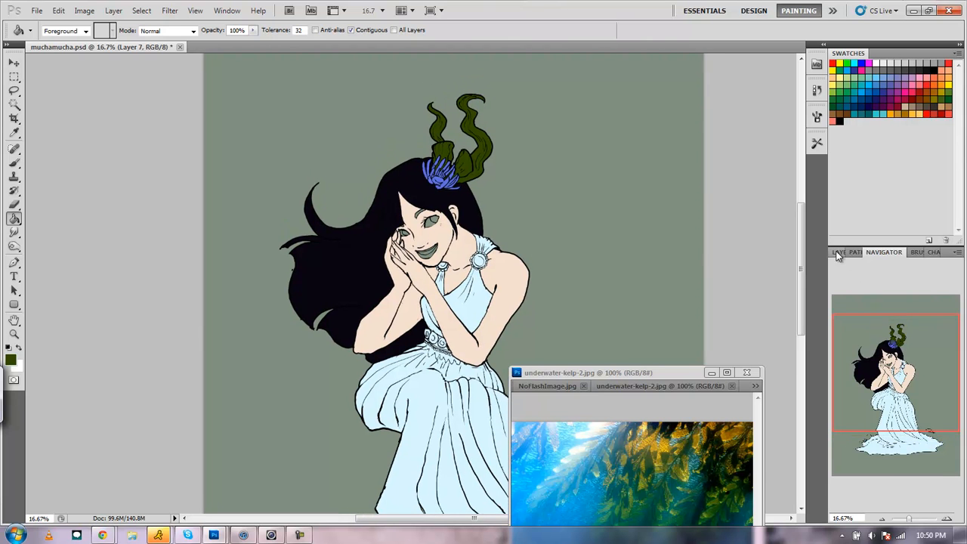
pyautogui.click(837, 253)
pyautogui.moveTo(888, 253); pyautogui.dragTo(867, 253)
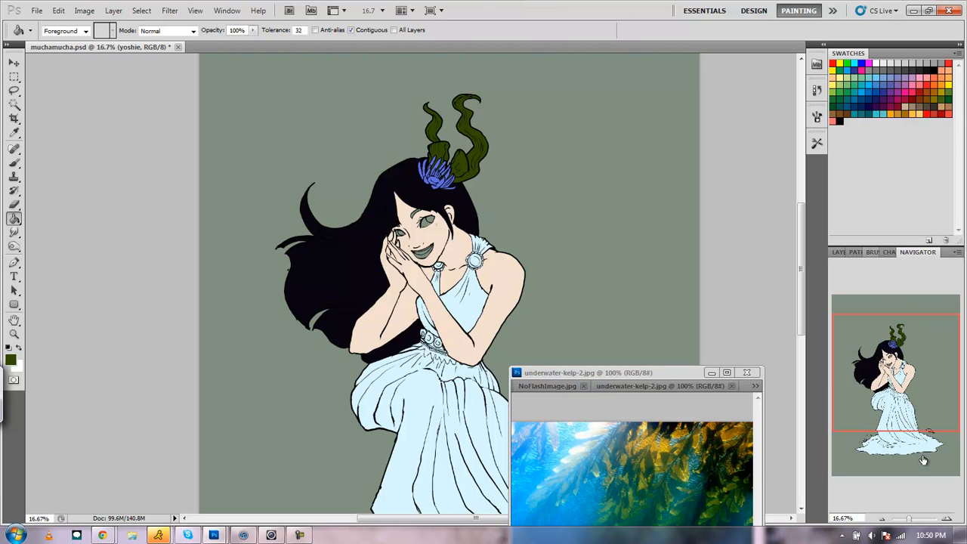
# Select the interior areas of both eyes on the yoshie layer with the Magic Wand
pyautogui.click(948, 519)
pyautogui.click(948, 519)
pyautogui.click(840, 253)
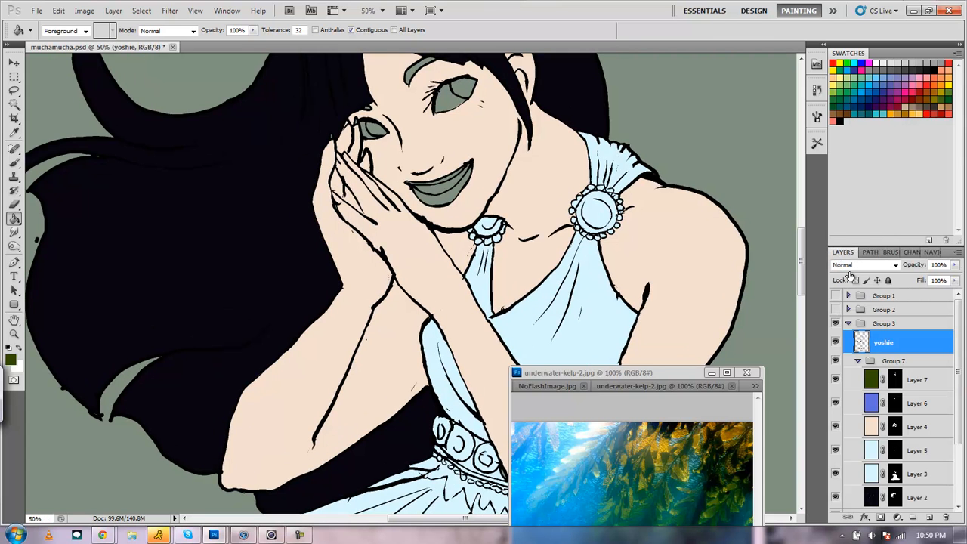
pyautogui.click(14, 103)
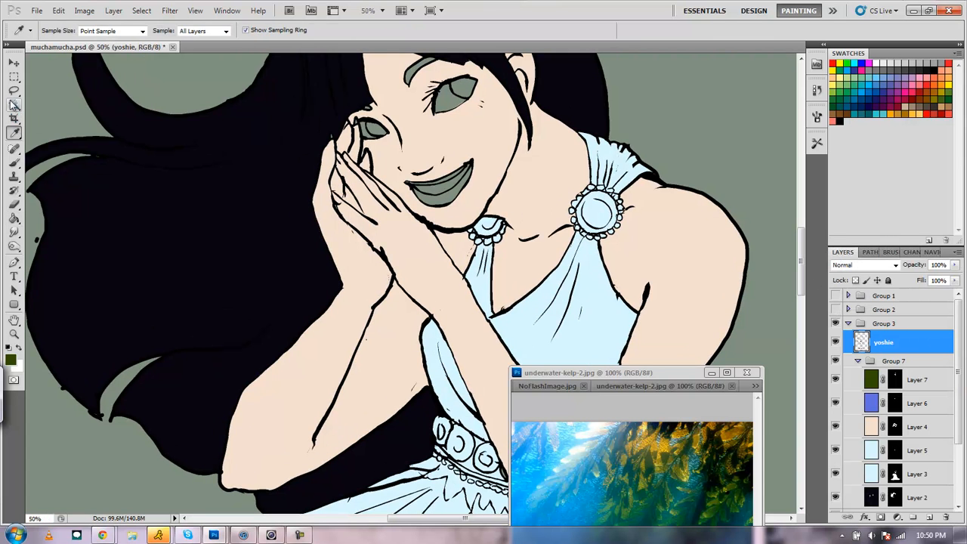
pyautogui.click(451, 104)
pyautogui.keyDown('shift'); pyautogui.click(375, 128); pyautogui.keyUp('shift')
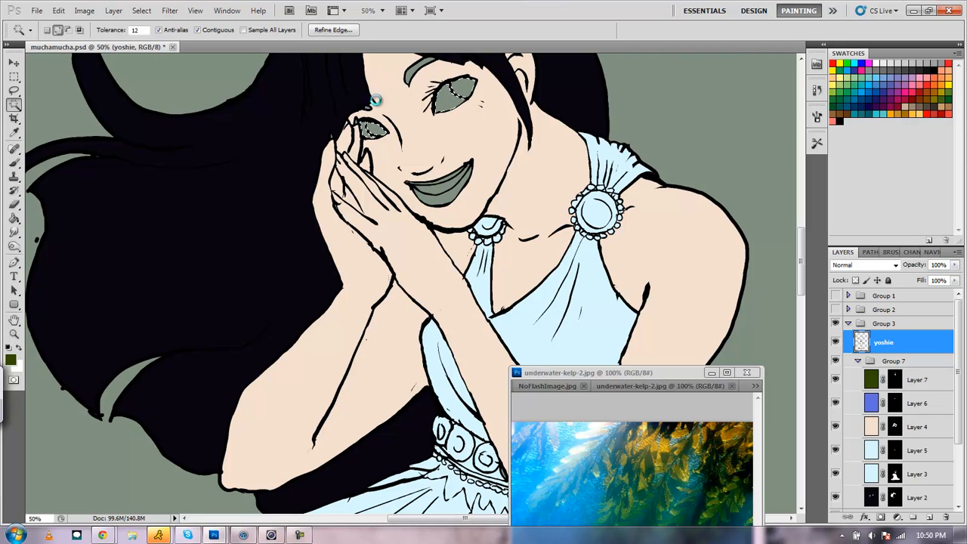
# Add the enclosed areas of the mouth, including both lips, to the eye selection
pyautogui.press('z')
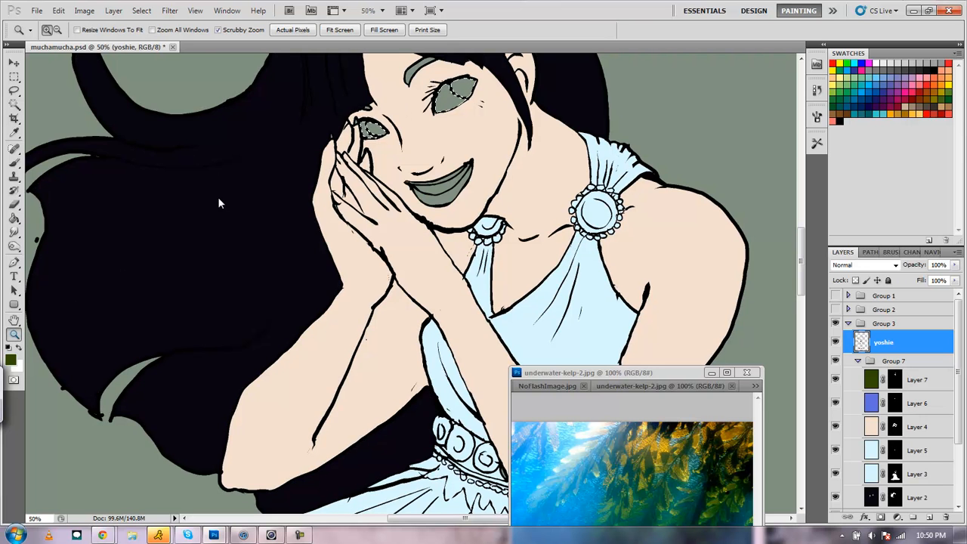
pyautogui.moveTo(415, 81); pyautogui.dragTo(492, 81)
pyautogui.click(14, 103)
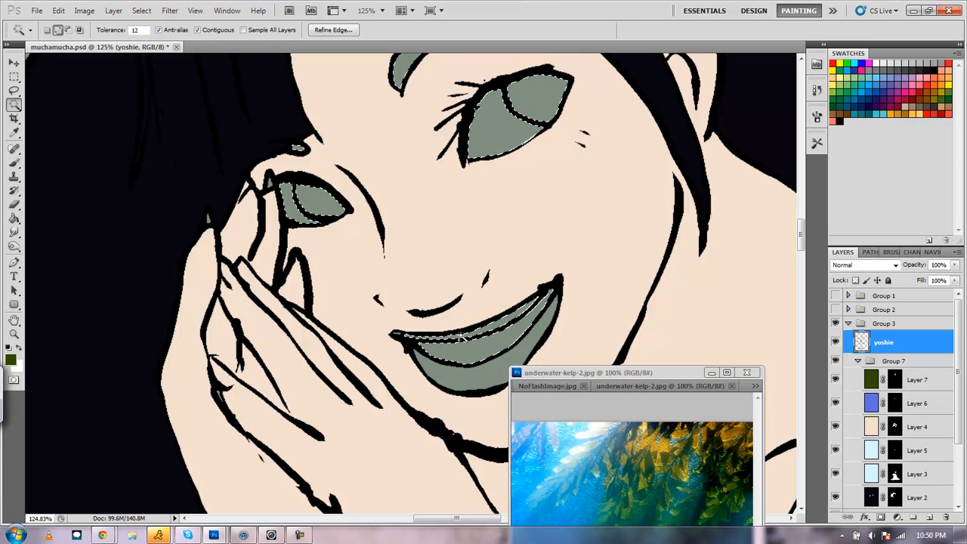
pyautogui.hotkey('ctrl', 'z')
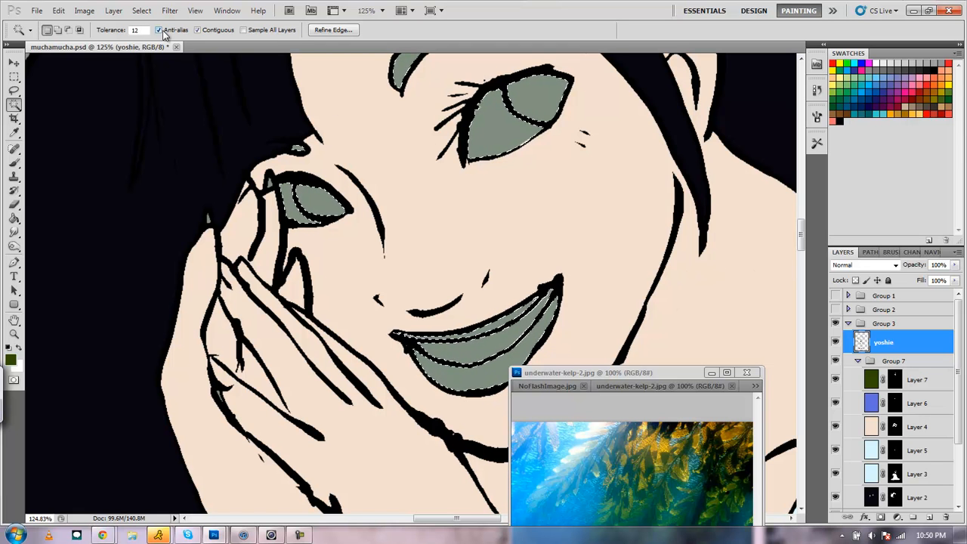
# Expand the selection around the eyes, eyebrow and mouth so it reaches under the line art
pyautogui.click(112, 11)
pyautogui.moveTo(85, 13)
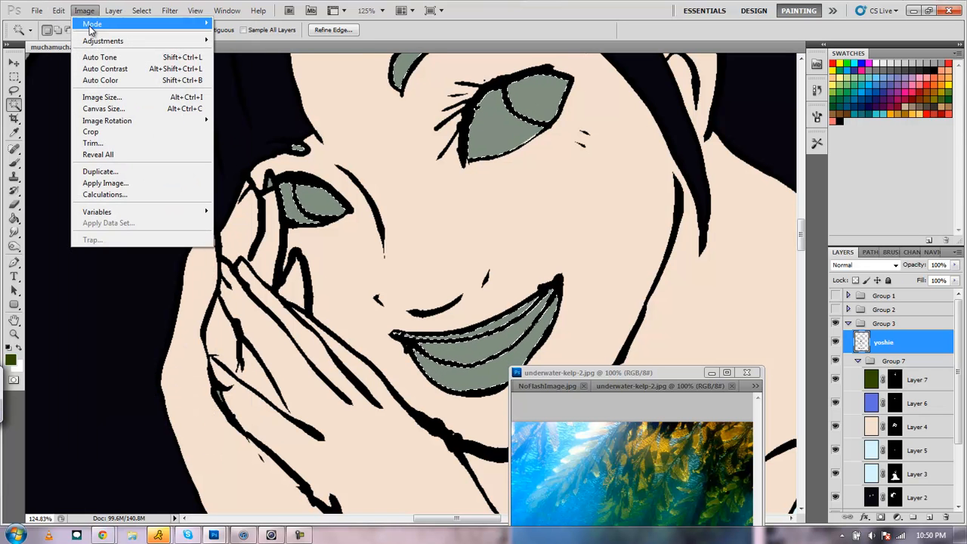
pyautogui.moveTo(174, 45)
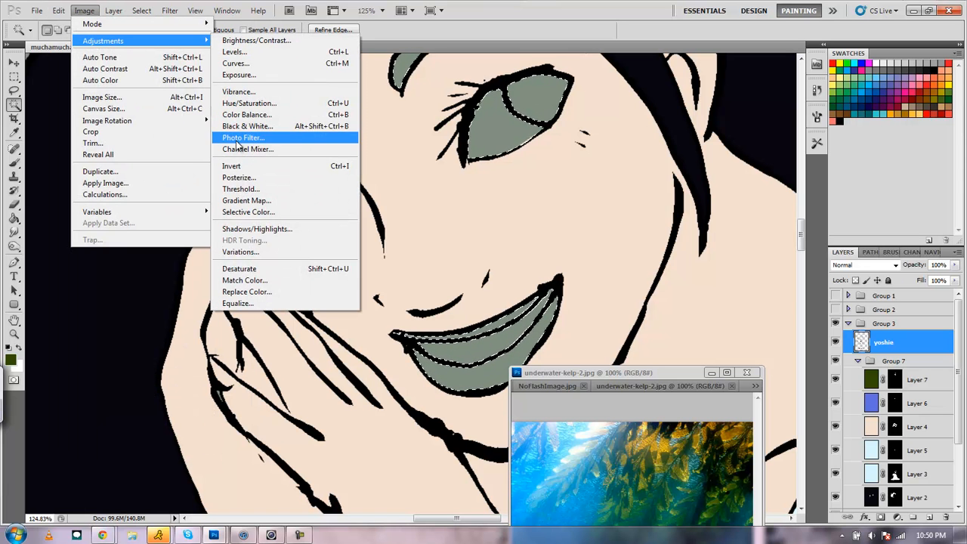
pyautogui.moveTo(142, 19)
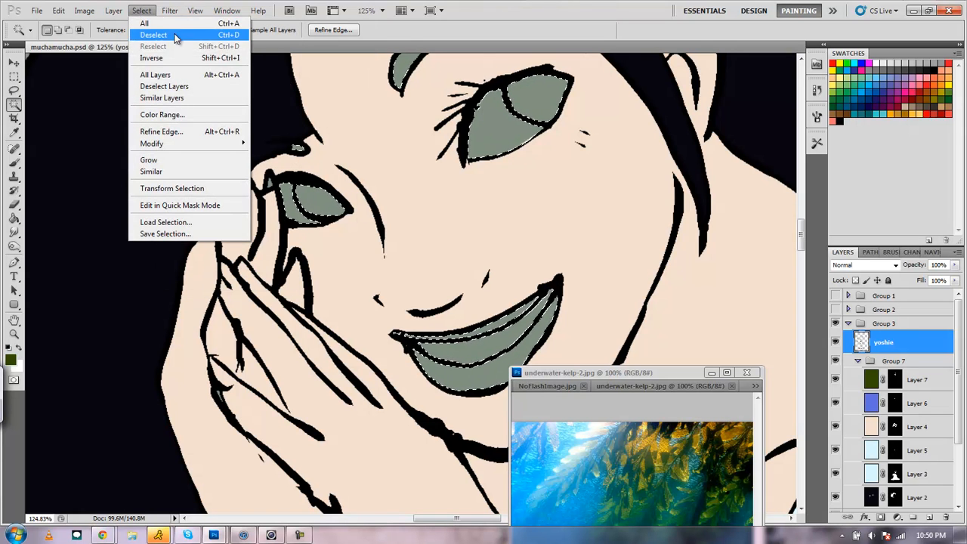
pyautogui.moveTo(227, 145)
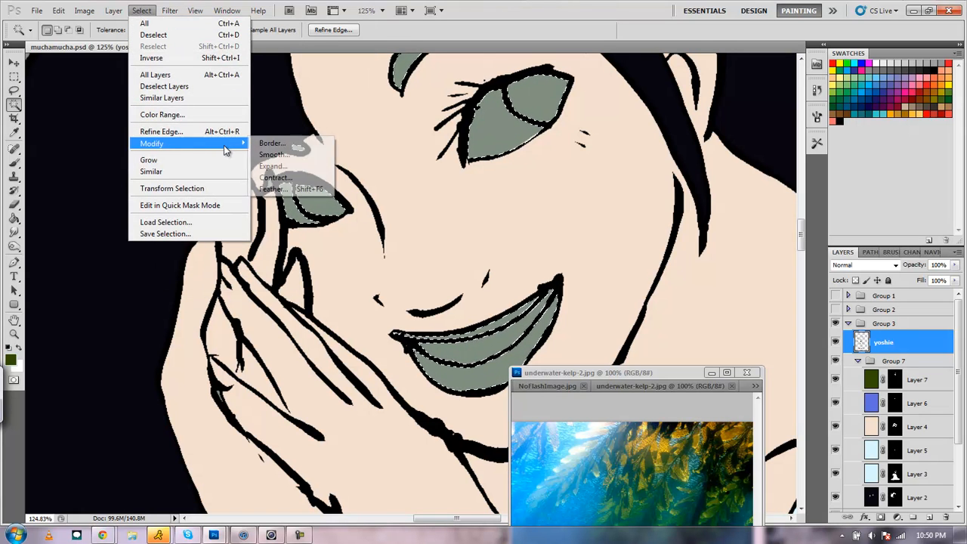
pyautogui.click(272, 166)
pyautogui.click(524, 184)
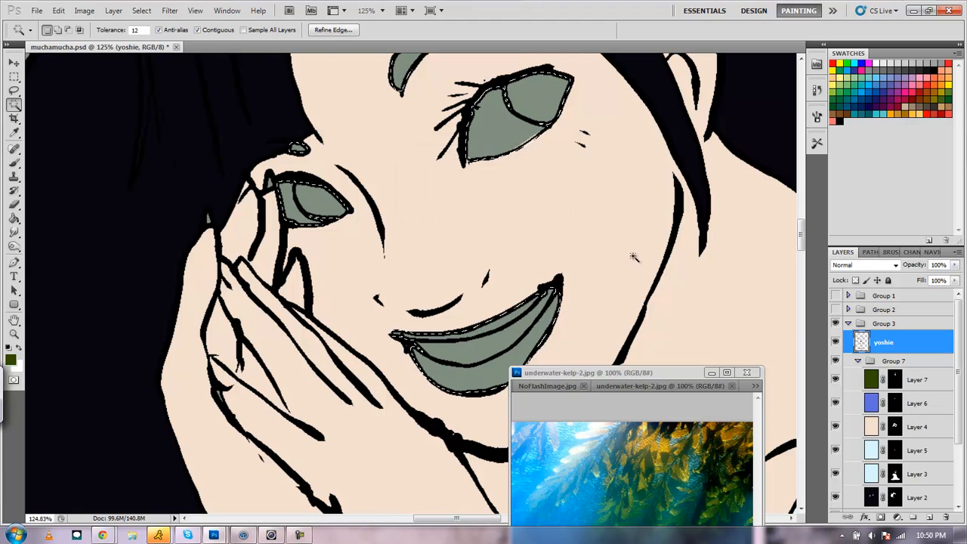
# Add a new layer directly above Layer 2 in Group 7 and mask it with the face-details selection
pyautogui.click(911, 382)
pyautogui.scroll(-2, 948, 400)
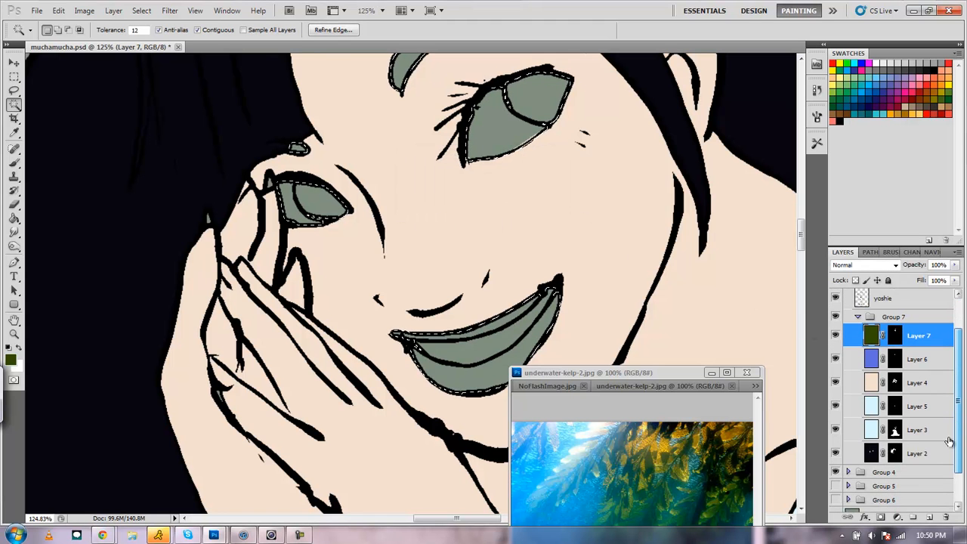
pyautogui.click(917, 452)
pyautogui.click(930, 517)
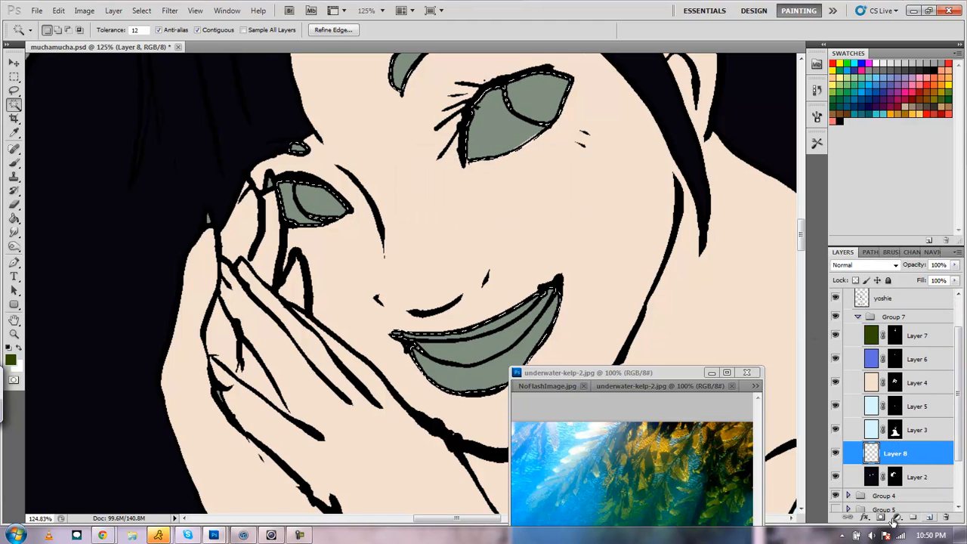
pyautogui.click(881, 518)
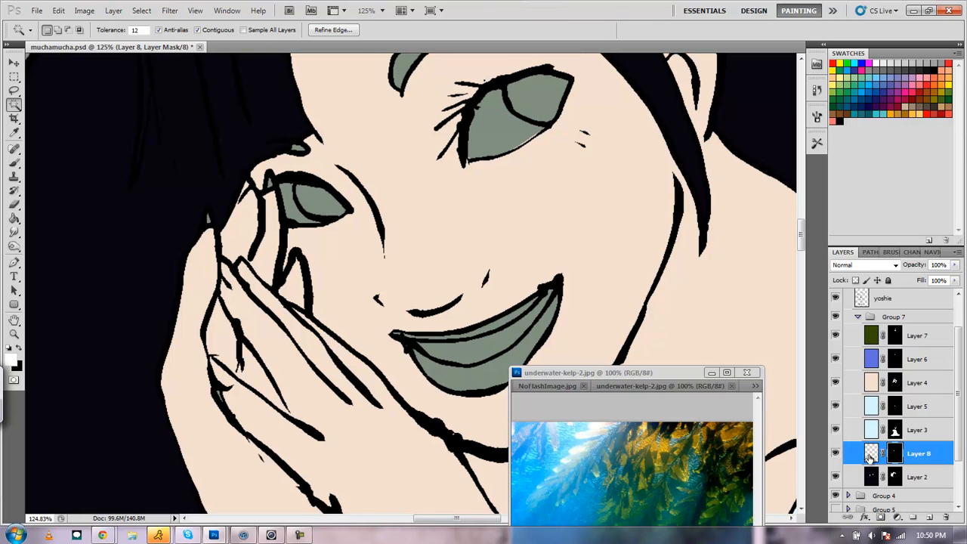
# Sample the near-black hair color and brush it over the eyebrows on Layer 8's image rather than its mask
pyautogui.click(14, 132)
pyautogui.press('x')
pyautogui.click(871, 453)
pyautogui.click(151, 206)
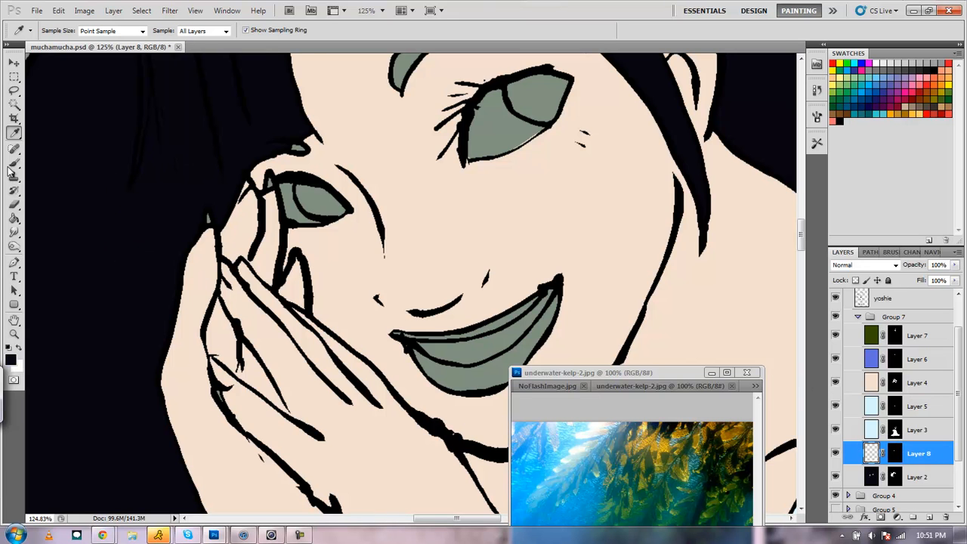
pyautogui.press('b')
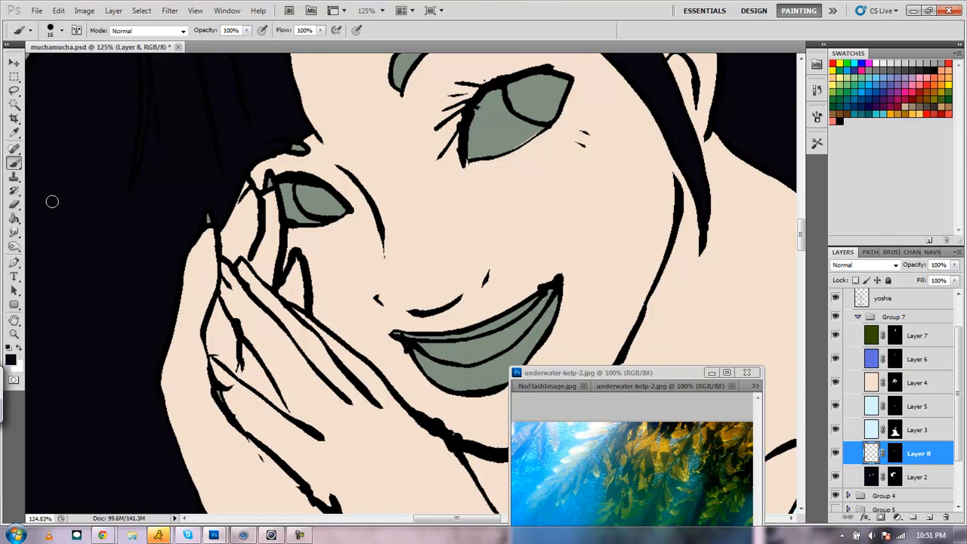
pyautogui.click(892, 251)
pyautogui.click(853, 252)
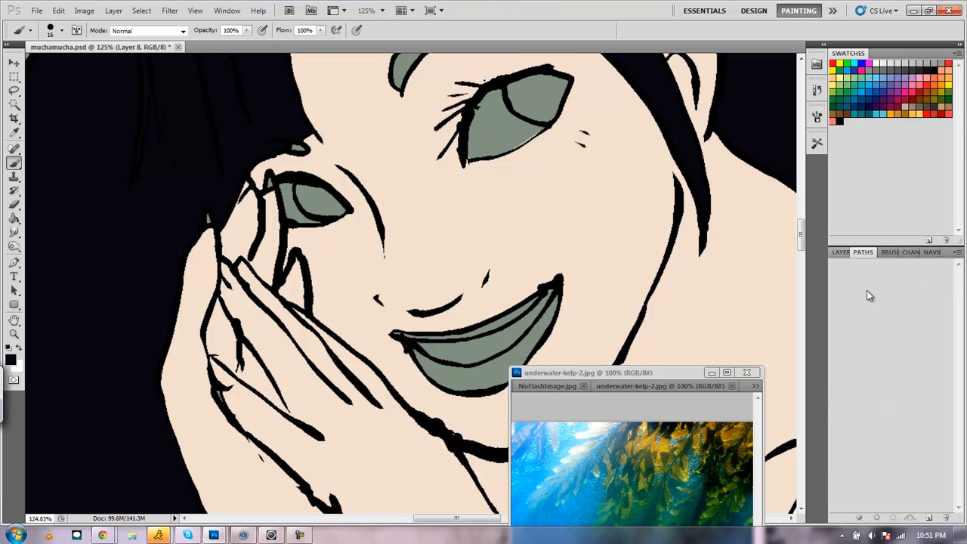
pyautogui.click(932, 252)
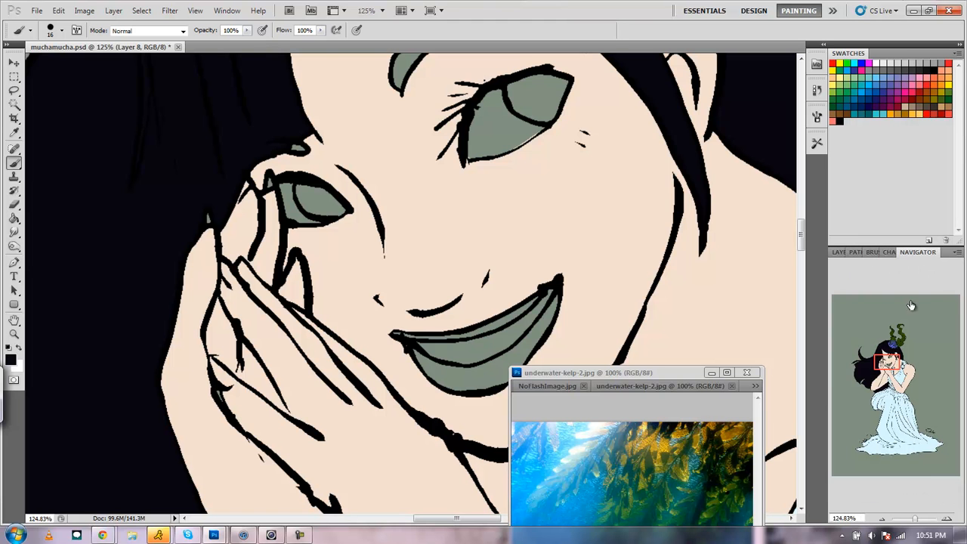
pyautogui.click(880, 519)
pyautogui.click(880, 520)
pyautogui.click(880, 520)
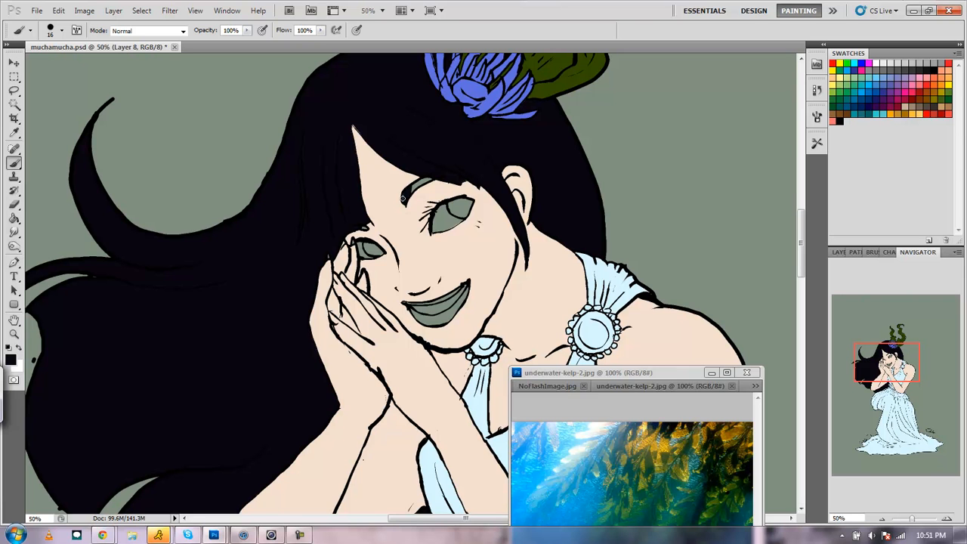
pyautogui.moveTo(407, 194); pyautogui.dragTo(416, 188)
pyautogui.moveTo(640, 10); pyautogui.dragTo(616, 3)
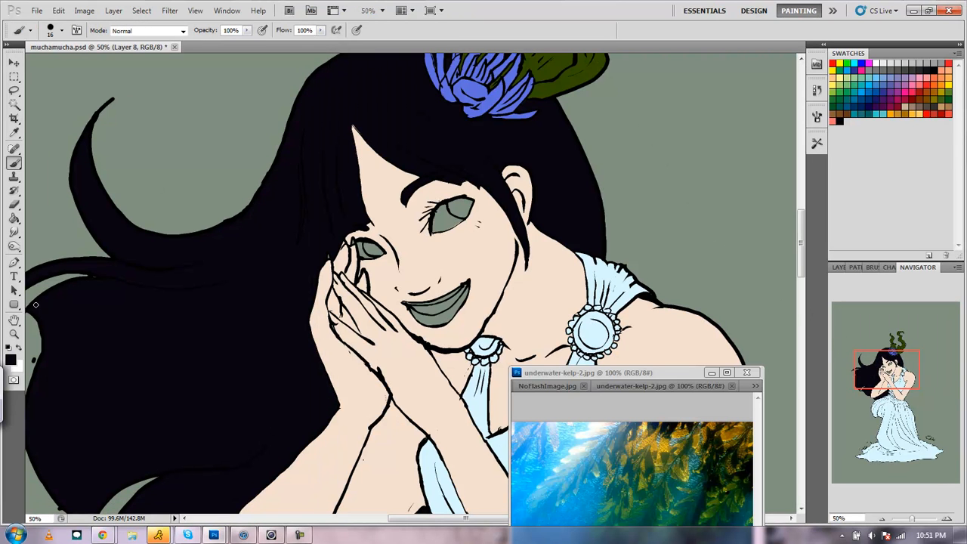
# Mix off-white fbf5f1 from the sampled skin tone and paint the whites of the eyes and the teeth
pyautogui.click(15, 133)
pyautogui.click(388, 217)
pyautogui.click(12, 361)
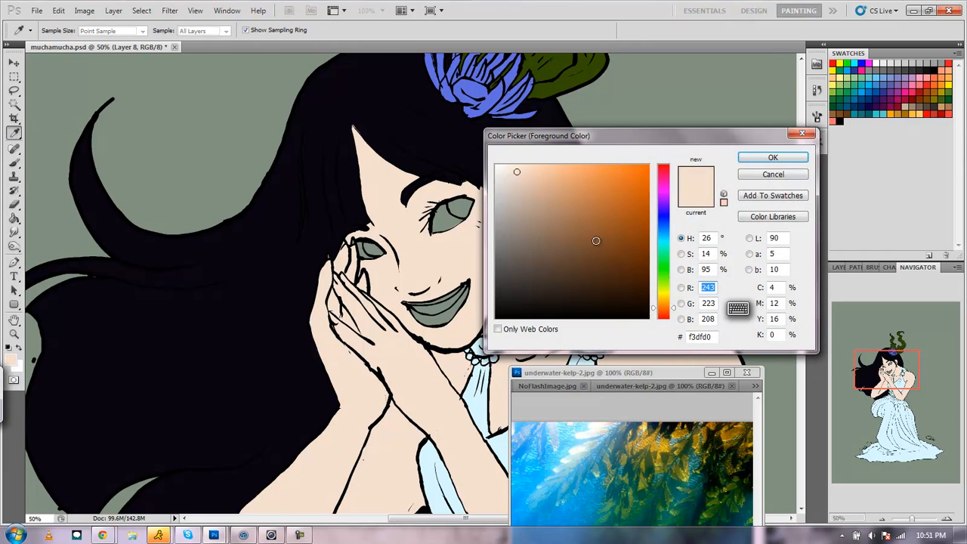
pyautogui.moveTo(510, 170); pyautogui.dragTo(501, 167)
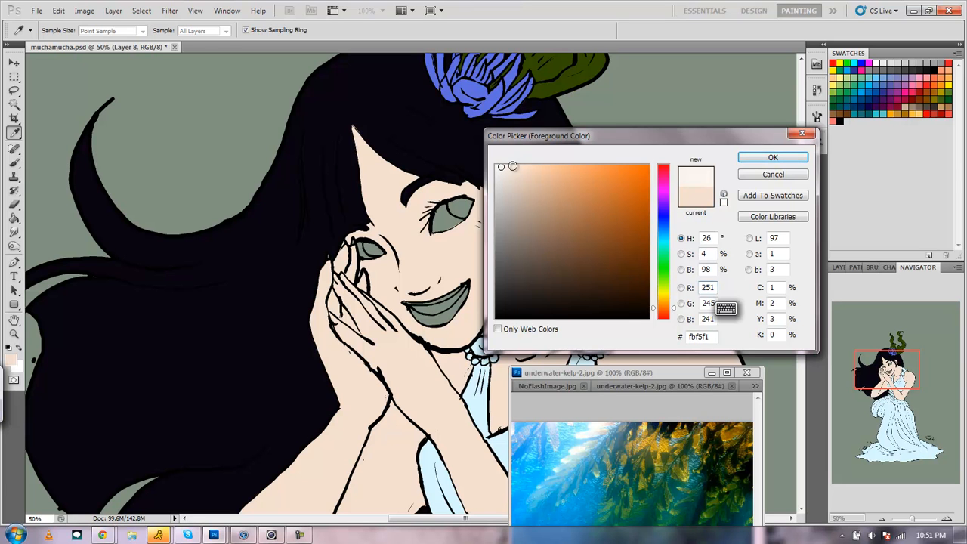
pyautogui.click(756, 162)
pyautogui.click(14, 163)
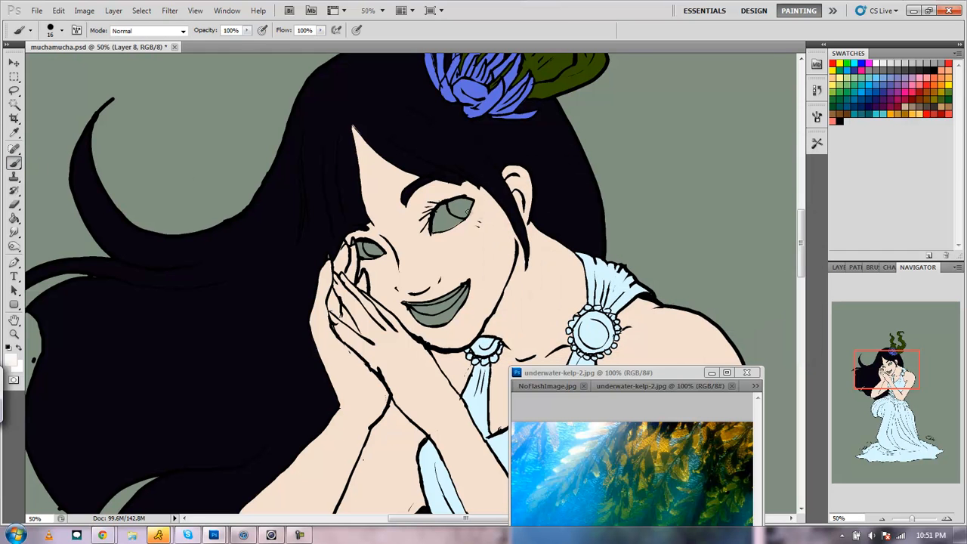
pyautogui.moveTo(444, 205); pyautogui.dragTo(443, 227)
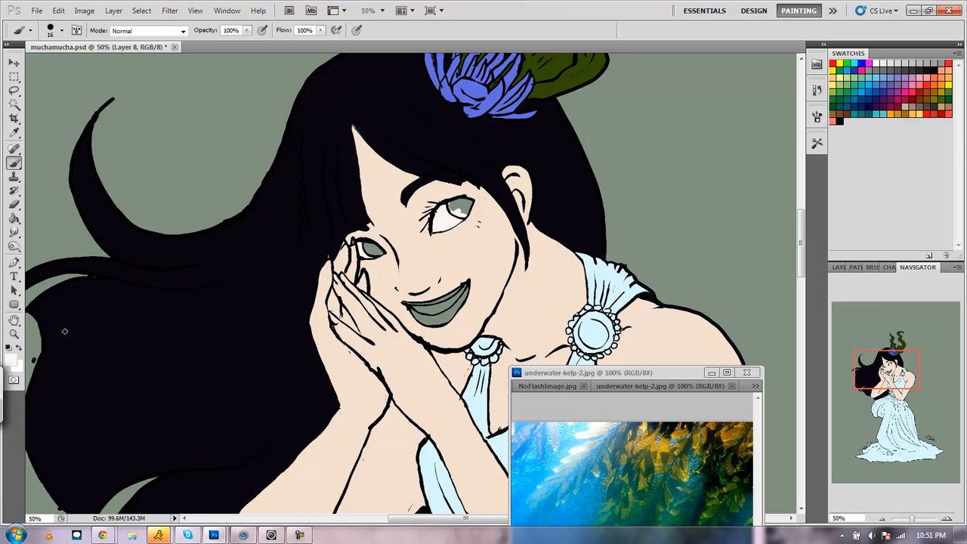
pyautogui.click(12, 359)
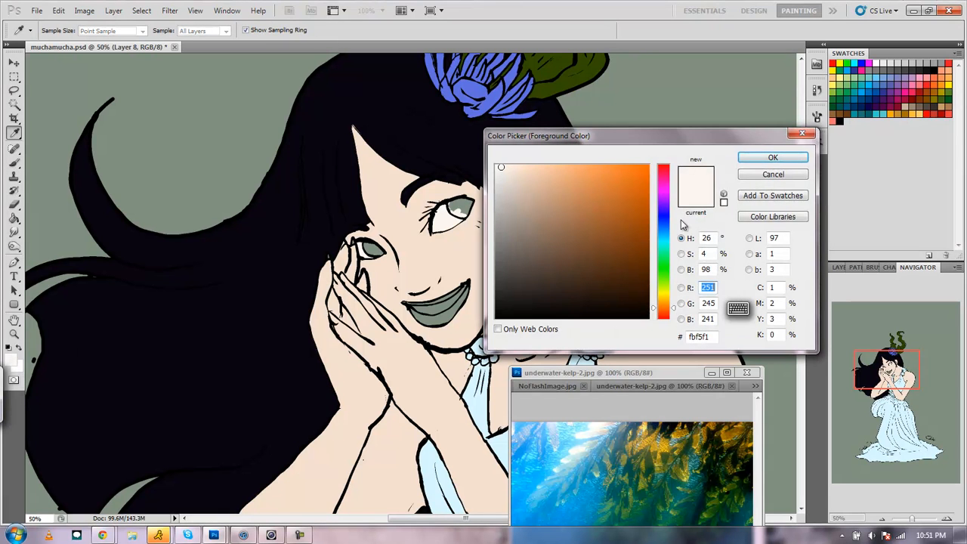
pyautogui.click(765, 158)
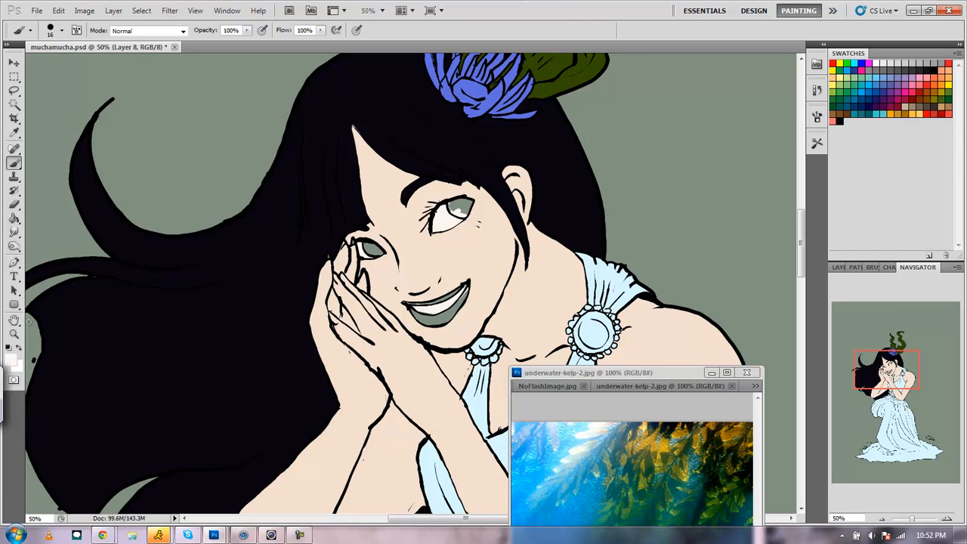
# Mix dusty pink daac9f from the sampled skin tone and paint the upper lip
pyautogui.click(10, 361)
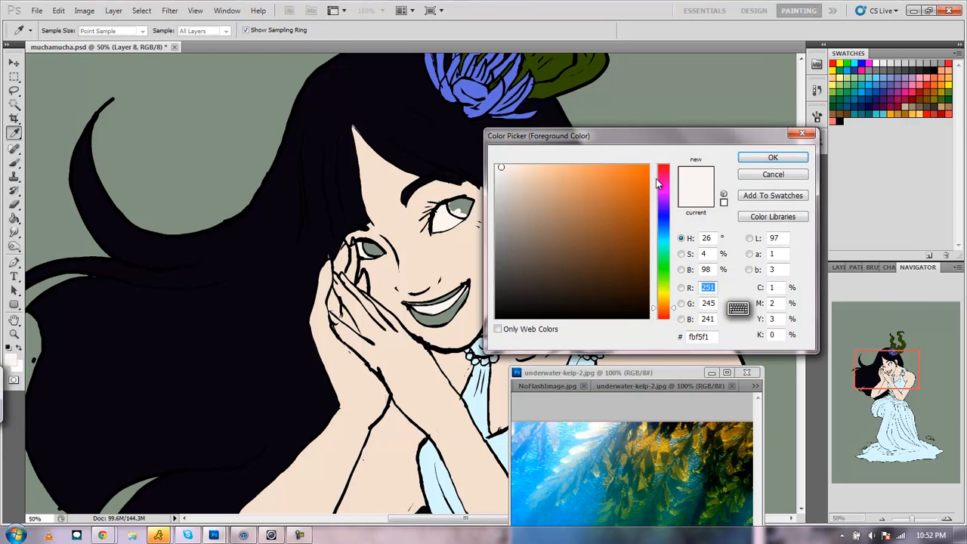
pyautogui.click(455, 245)
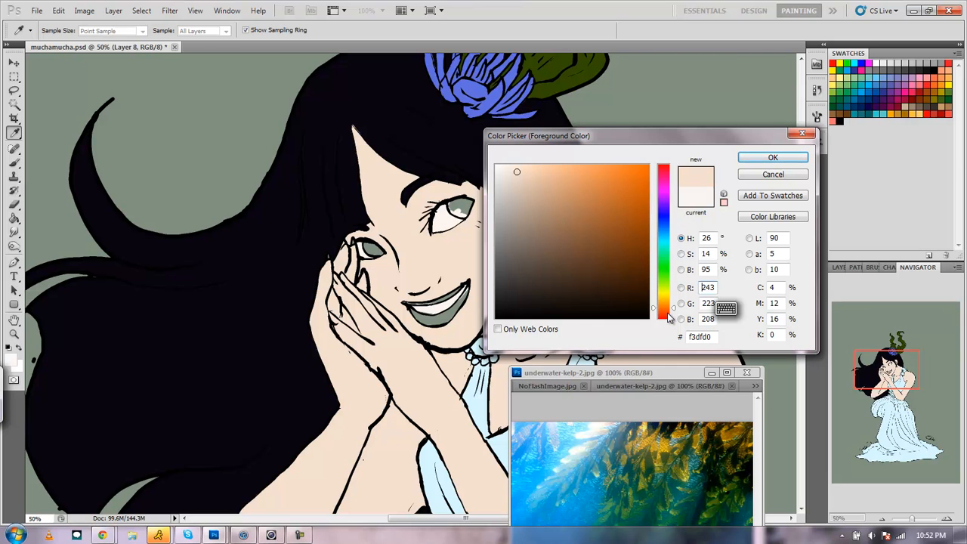
pyautogui.moveTo(664, 310); pyautogui.dragTo(669, 315)
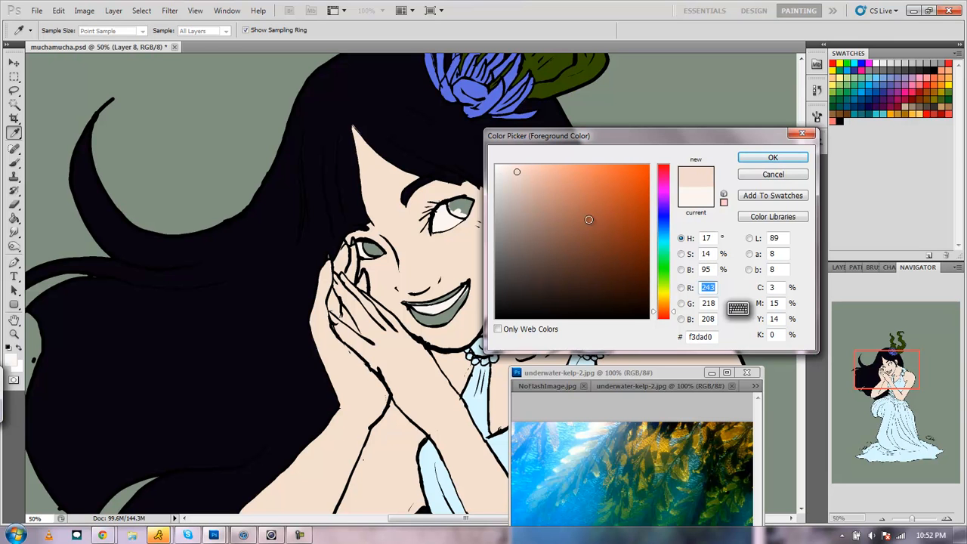
pyautogui.moveTo(533, 179); pyautogui.dragTo(537, 187)
pyautogui.moveTo(668, 318); pyautogui.dragTo(670, 320)
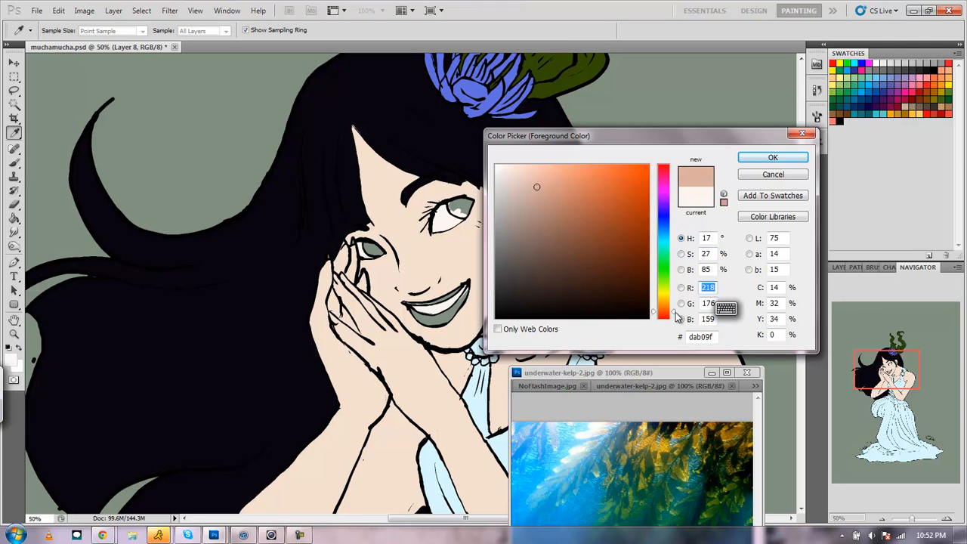
pyautogui.click(764, 165)
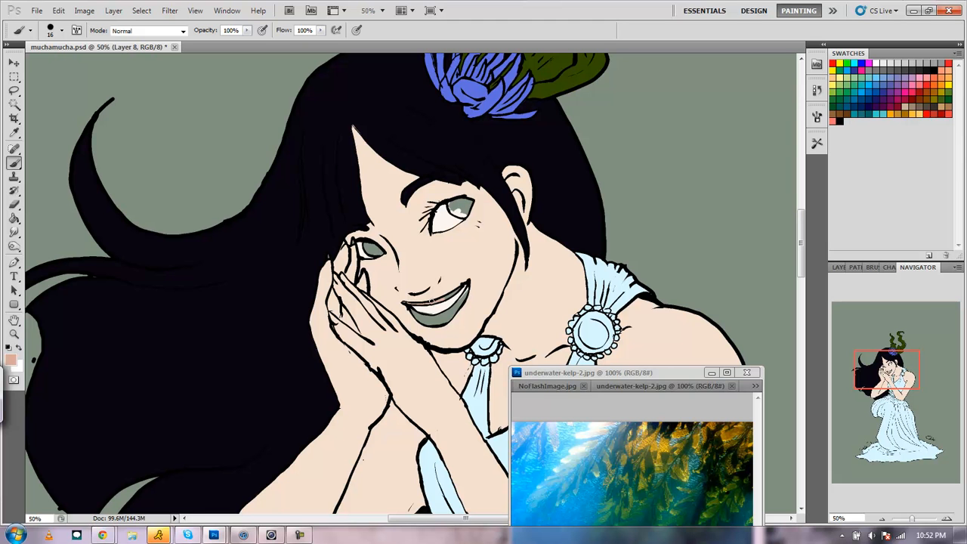
# Darken the lip color to bd8171 and paint the lips, including the lower one
pyautogui.click(8, 366)
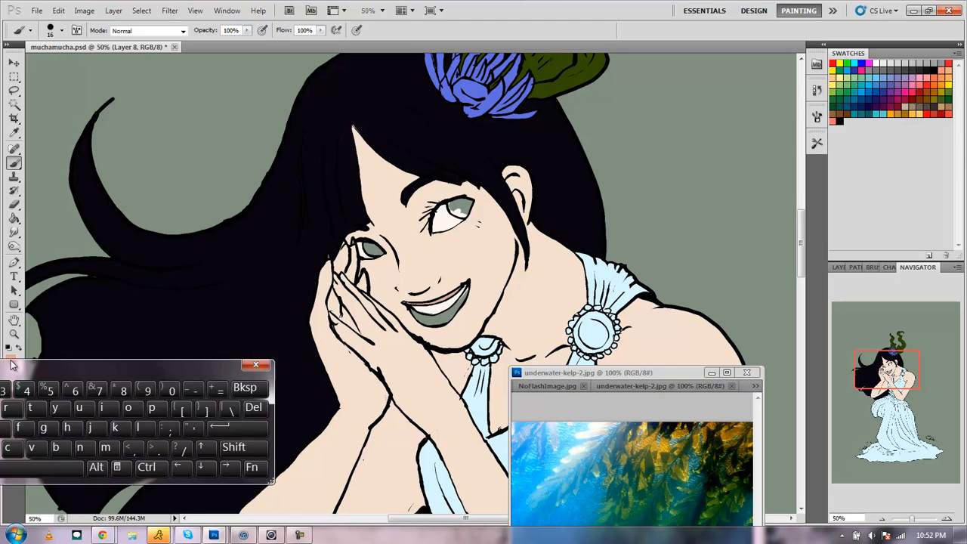
pyautogui.click(10, 359)
pyautogui.click(665, 365)
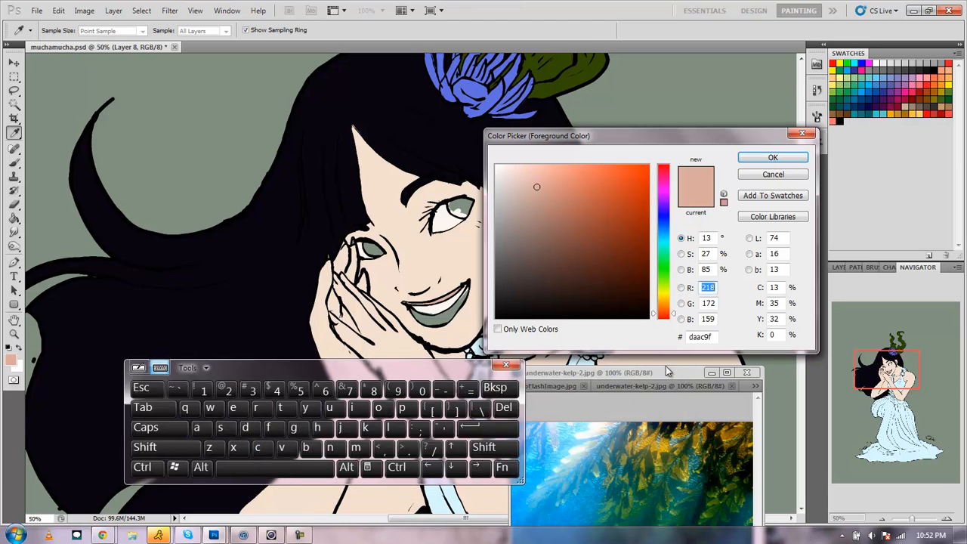
pyautogui.moveTo(540, 189); pyautogui.dragTo(557, 205)
pyautogui.click(772, 158)
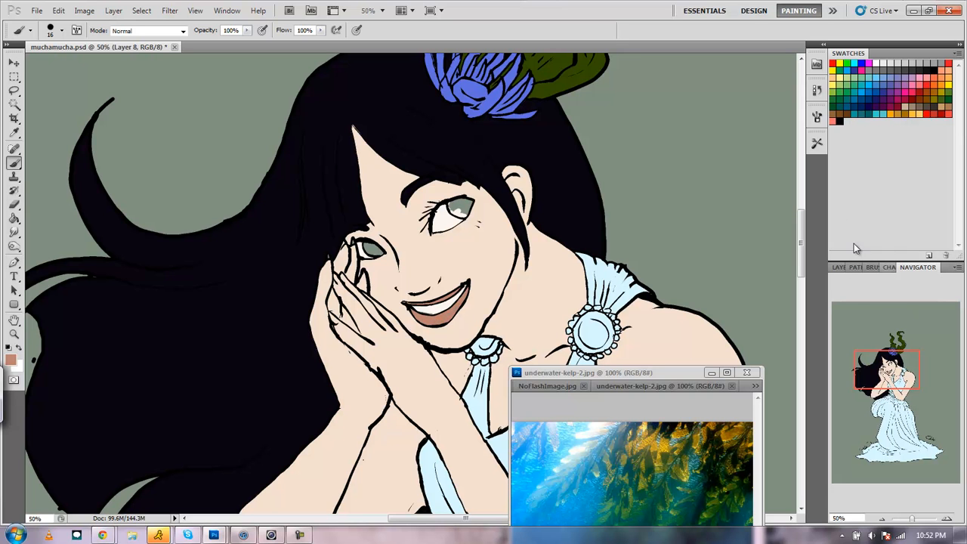
# Mix a very dark brown and paint the irises of both eyes with a 46 px hard round brush
pyautogui.click(882, 518)
pyautogui.click(882, 519)
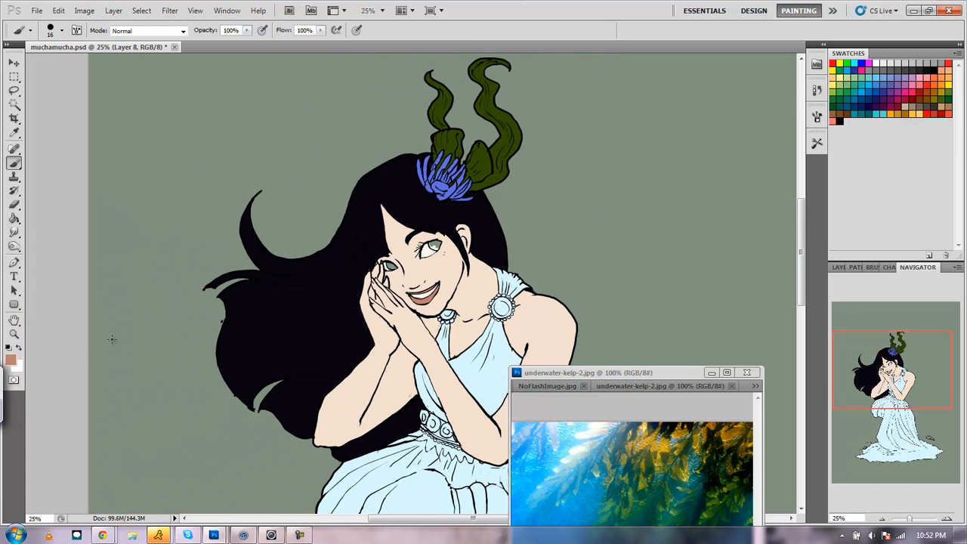
pyautogui.click(12, 361)
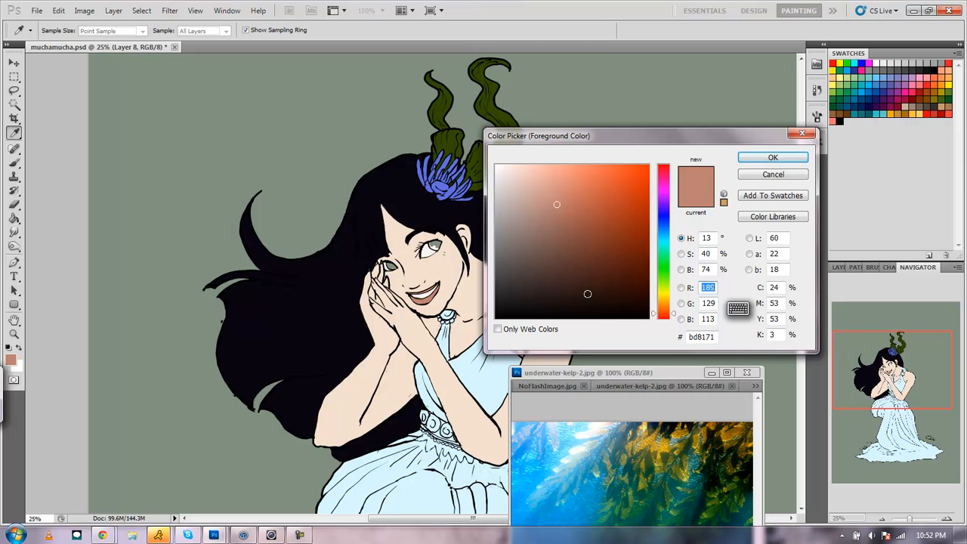
pyautogui.click(609, 292)
pyautogui.click(616, 296)
pyautogui.moveTo(616, 296); pyautogui.dragTo(630, 304)
pyautogui.click(773, 158)
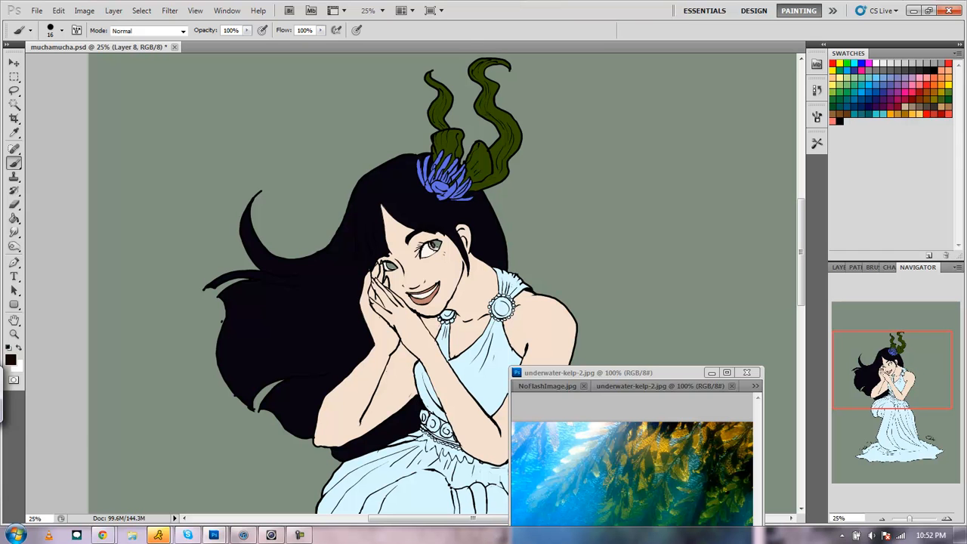
pyautogui.click(55, 32)
pyautogui.click(41, 64)
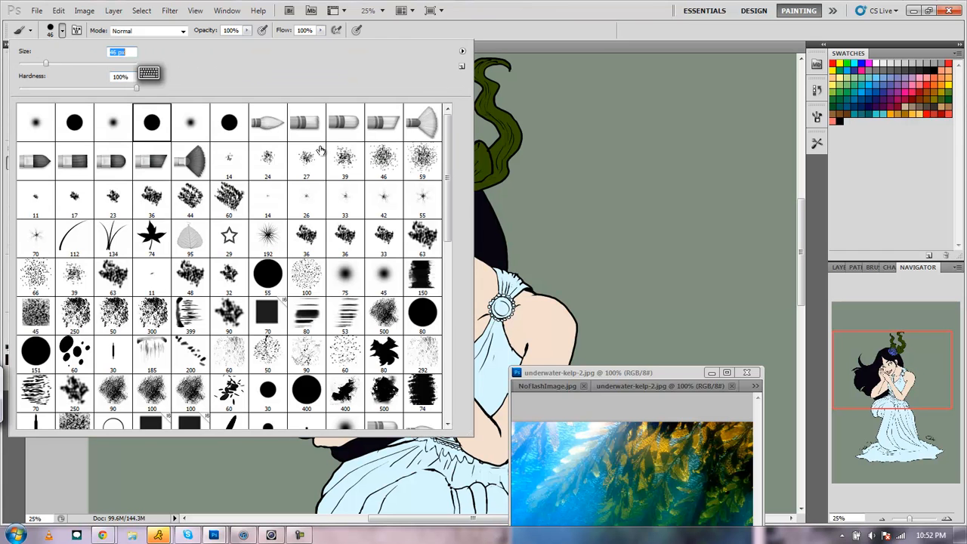
pyautogui.click(485, 236)
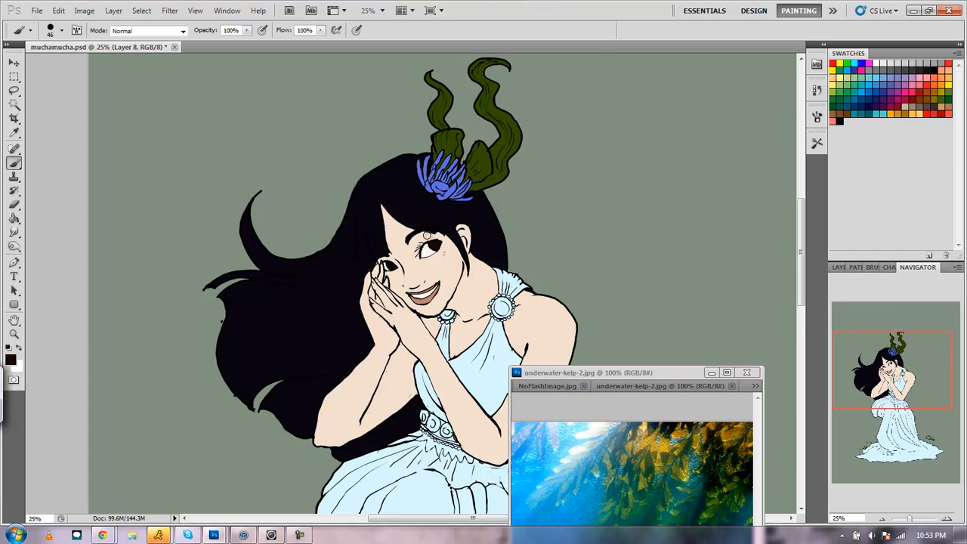
# Adjust the skin color on Layer 4 with Hue/Saturation, using hue -6, saturation +30 and lightness +12
pyautogui.moveTo(898, 404); pyautogui.dragTo(908, 417)
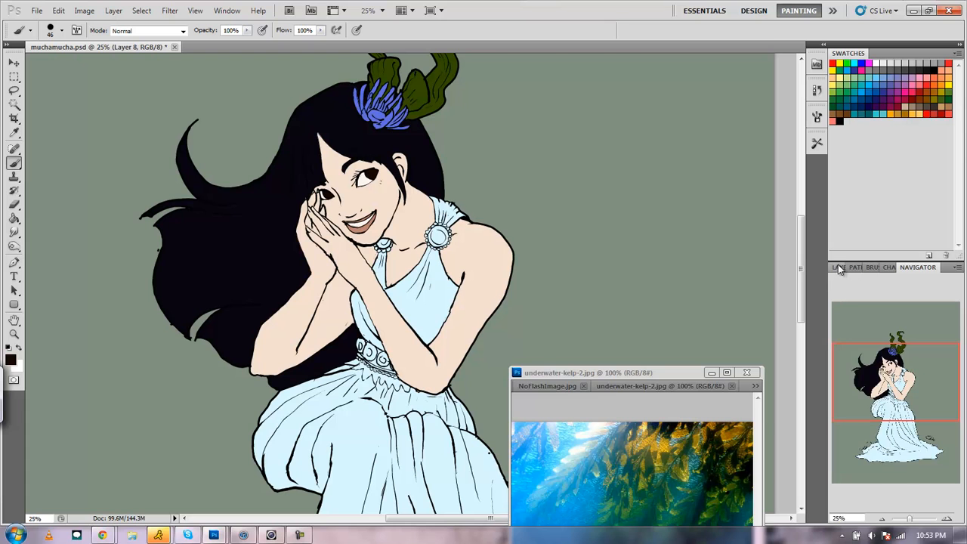
pyautogui.click(838, 267)
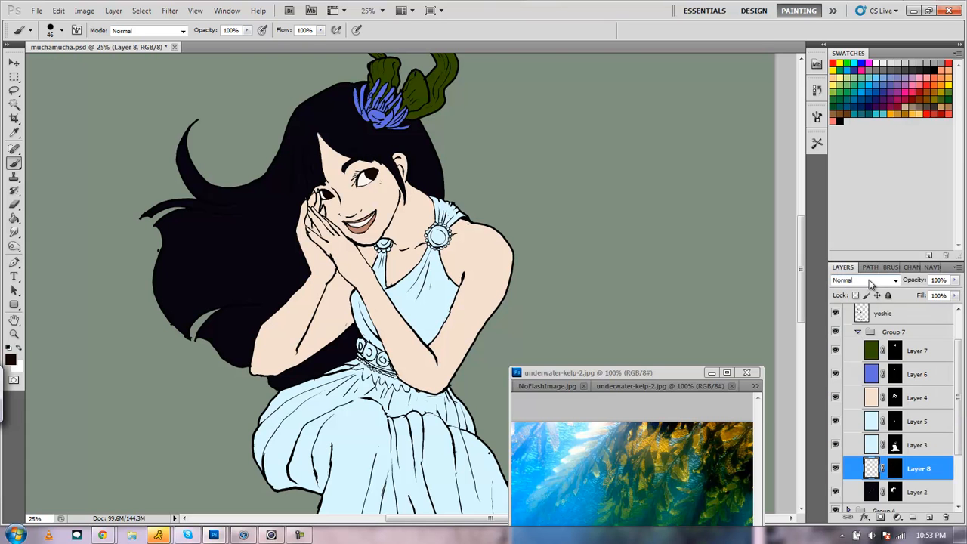
pyautogui.click(870, 400)
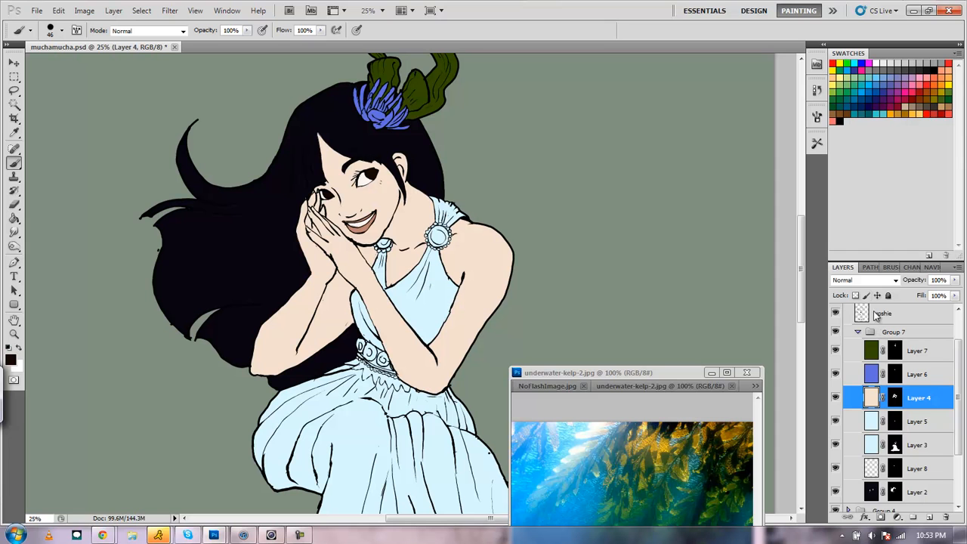
pyautogui.click(60, 12)
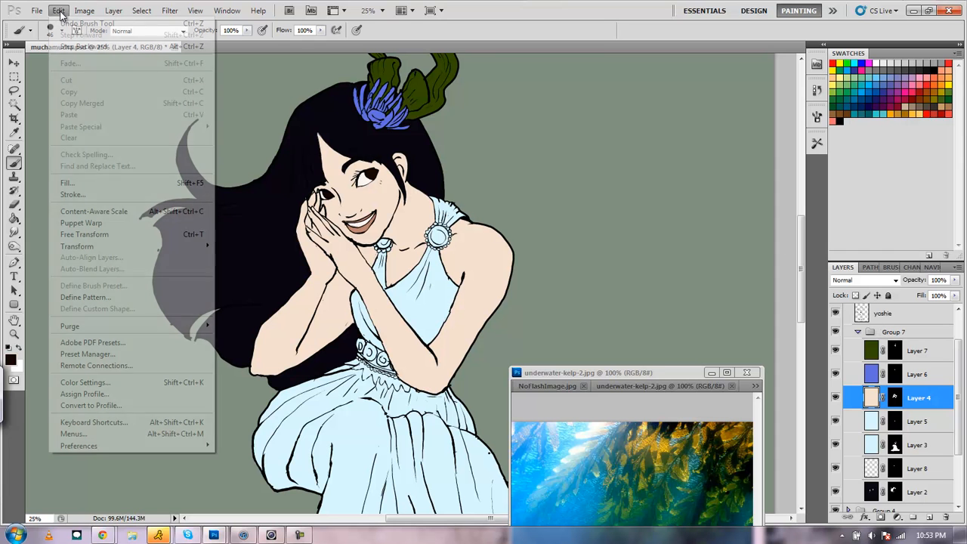
pyautogui.click(56, 10)
pyautogui.click(84, 11)
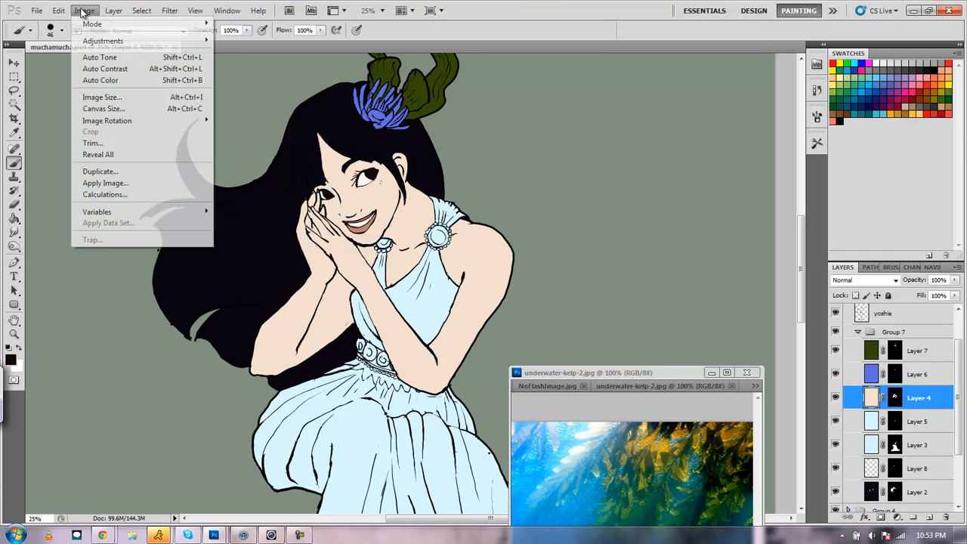
pyautogui.moveTo(106, 25)
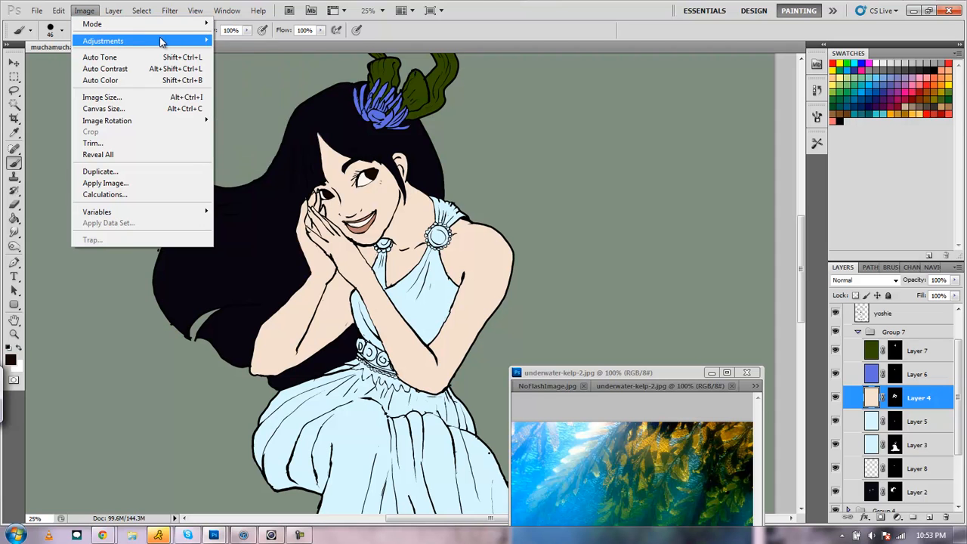
pyautogui.moveTo(162, 42)
pyautogui.click(249, 106)
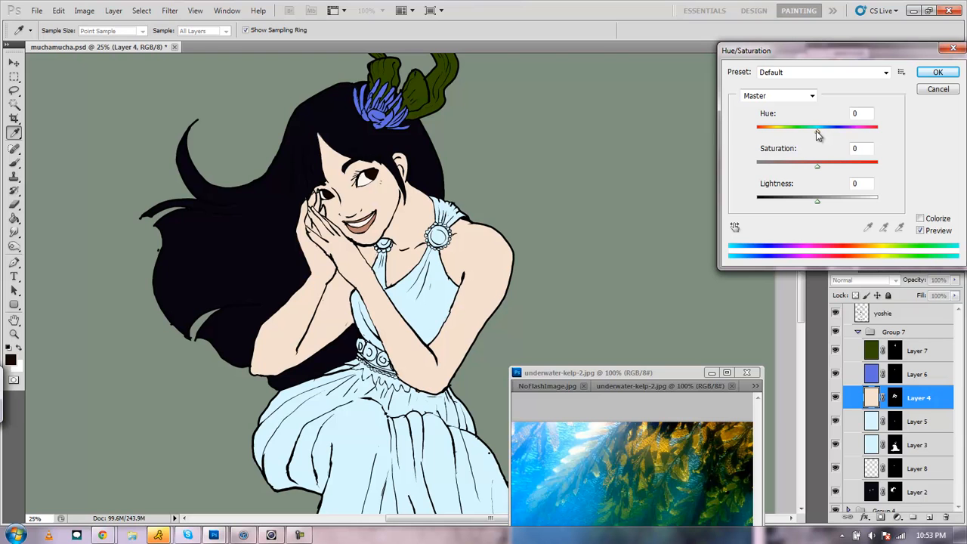
pyautogui.moveTo(817, 135); pyautogui.dragTo(814, 134)
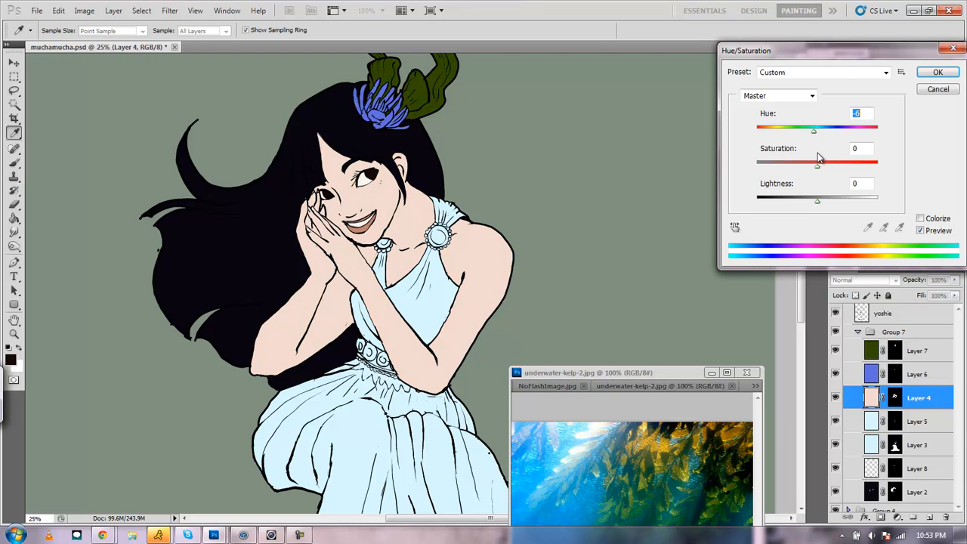
pyautogui.moveTo(821, 165); pyautogui.dragTo(838, 168)
pyautogui.moveTo(818, 201); pyautogui.dragTo(825, 202)
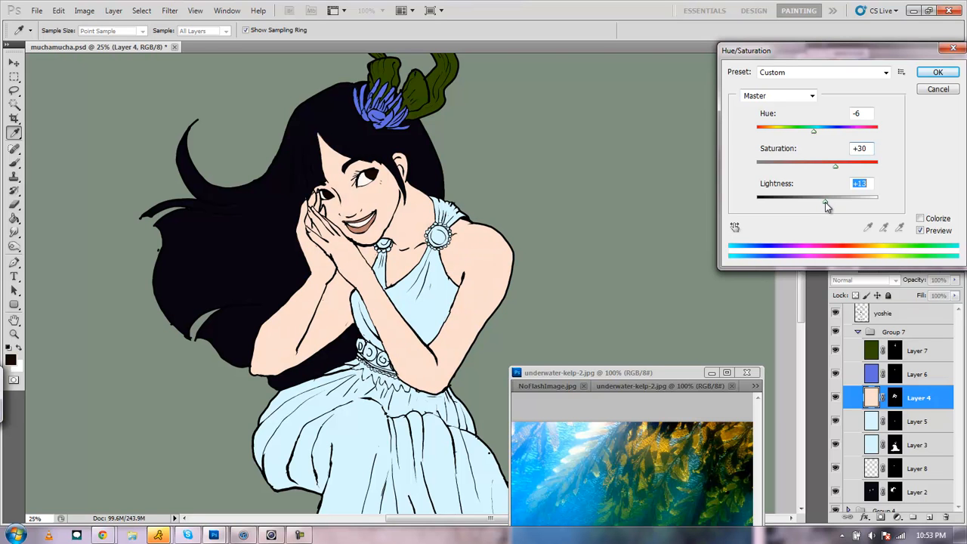
# Bring the skin layer's hue shift to -1 and apply the Hue/Saturation adjustment
pyautogui.click(814, 130)
pyautogui.moveTo(813, 131); pyautogui.dragTo(816, 131)
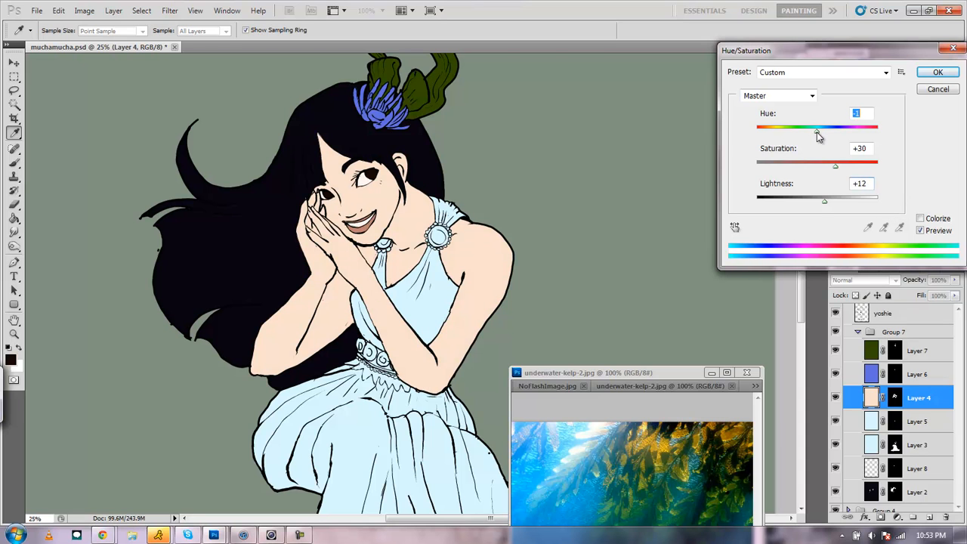
pyautogui.click(931, 75)
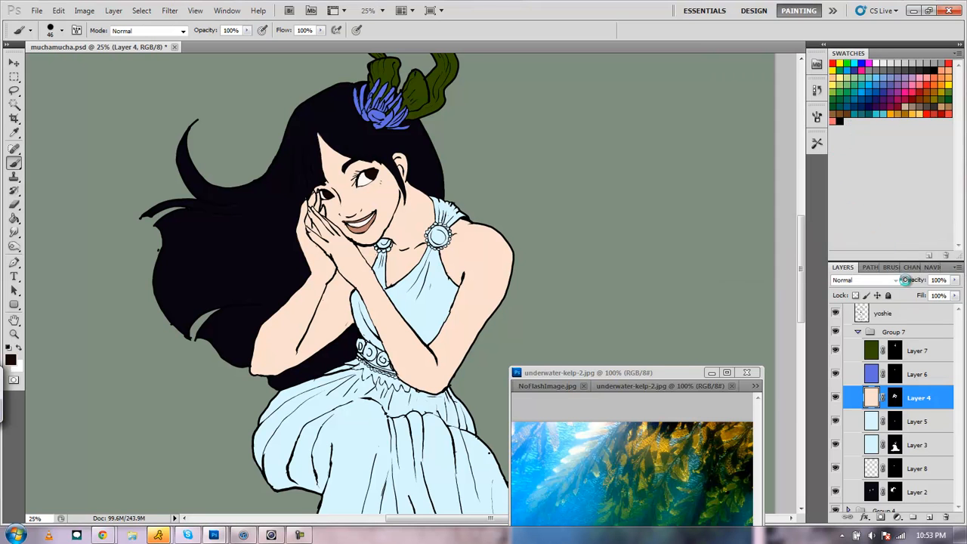
# Zoom out to 12.5% to check the whole figure, and collapse Group 7 with the flat color layers
pyautogui.click(932, 267)
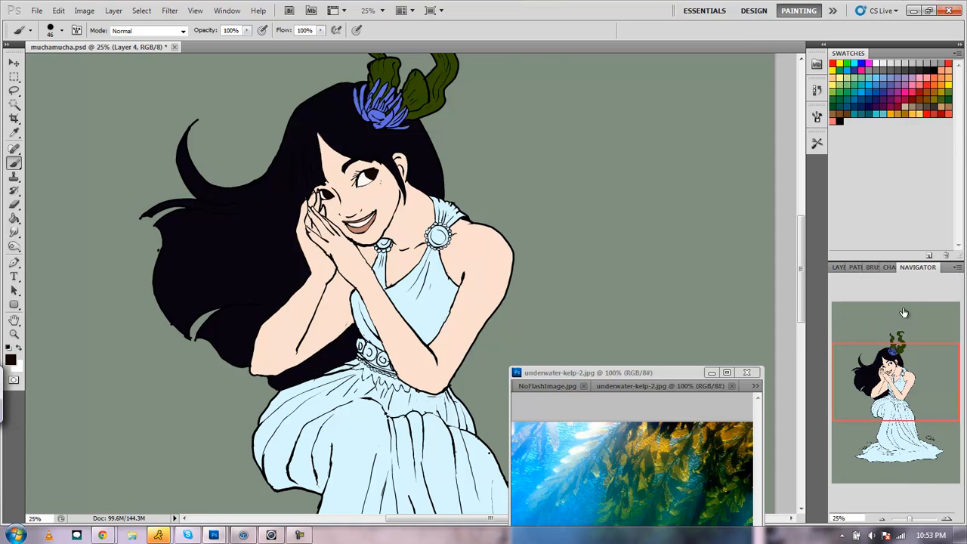
pyautogui.click(883, 518)
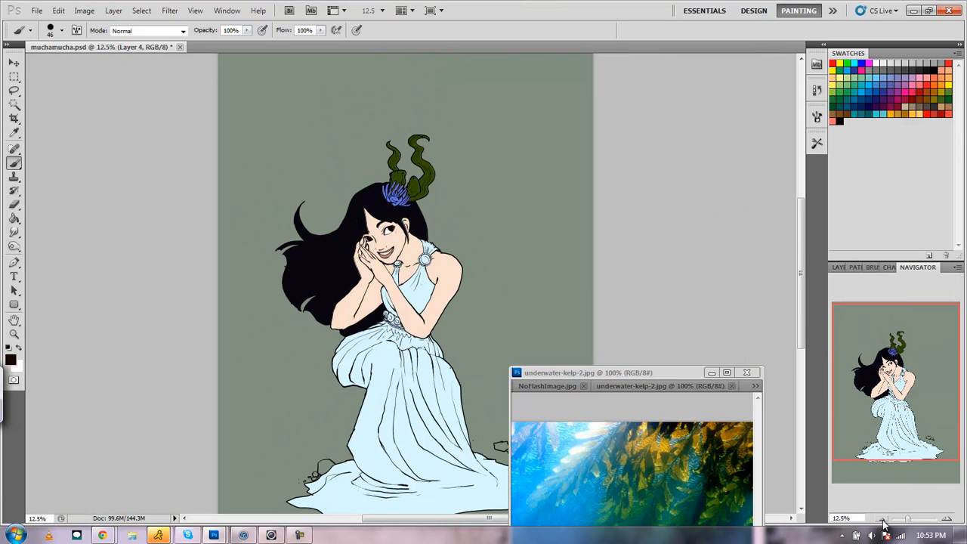
pyautogui.moveTo(889, 410); pyautogui.dragTo(883, 393)
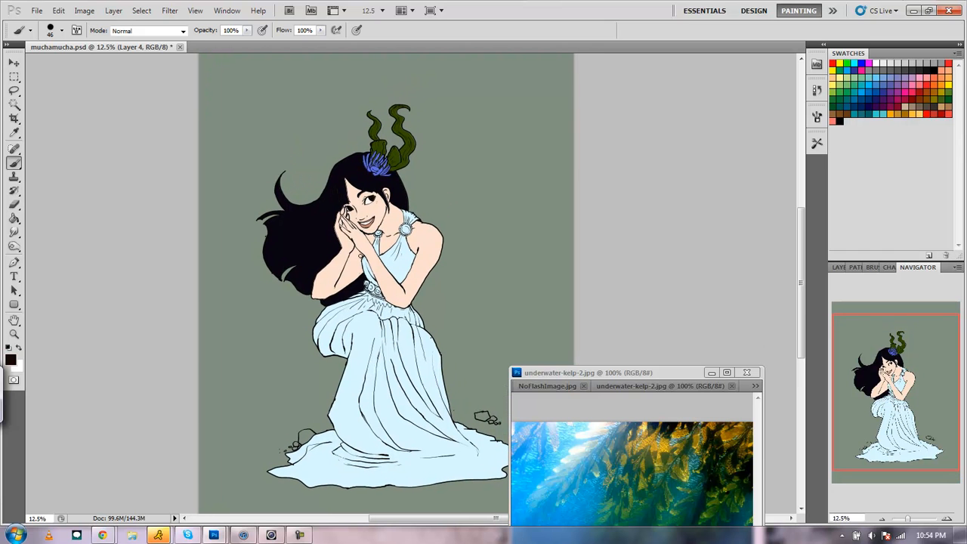
pyautogui.click(837, 268)
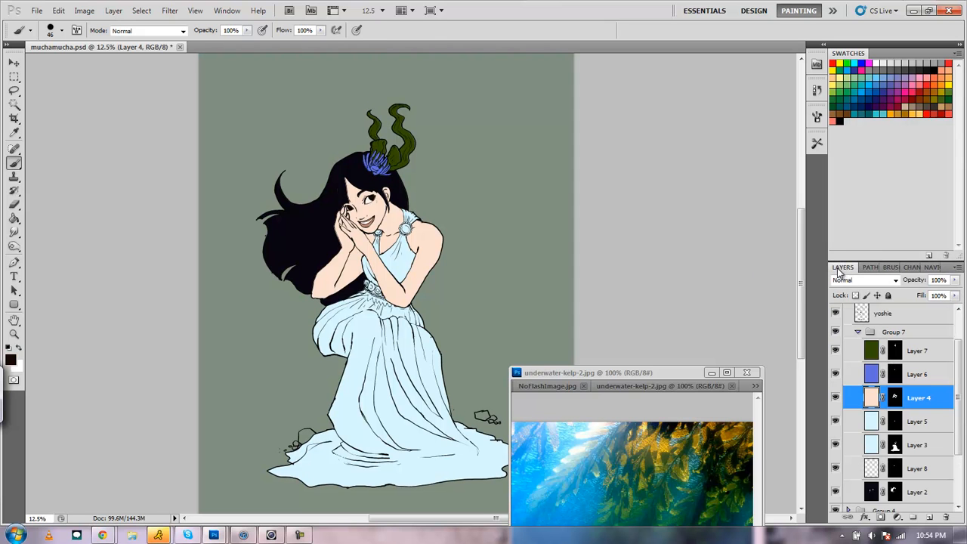
pyautogui.click(858, 332)
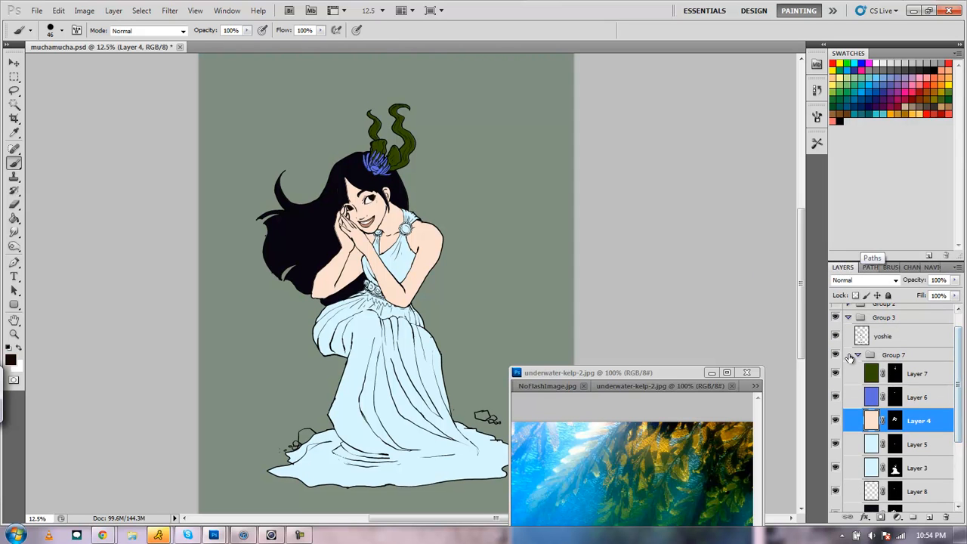
# Show Groups 4, 5, 6, 2 and 1 to review the figure with the complete background line art
pyautogui.click(835, 389)
pyautogui.click(835, 390)
pyautogui.click(835, 403)
pyautogui.click(835, 418)
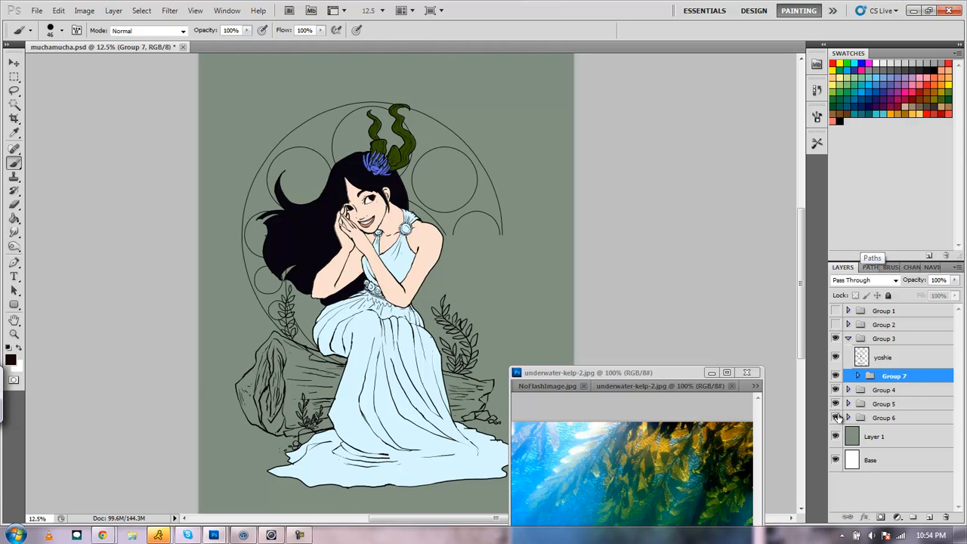
pyautogui.click(835, 325)
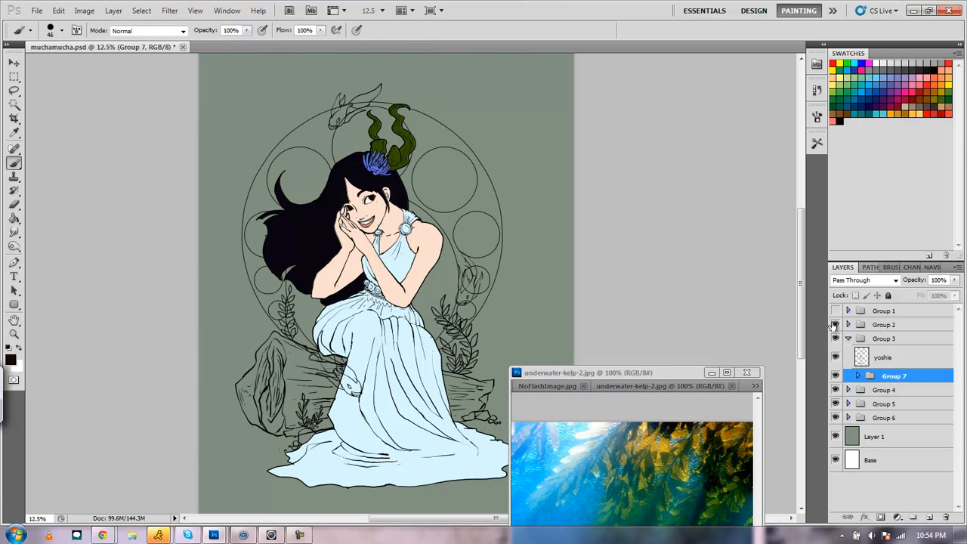
pyautogui.click(836, 311)
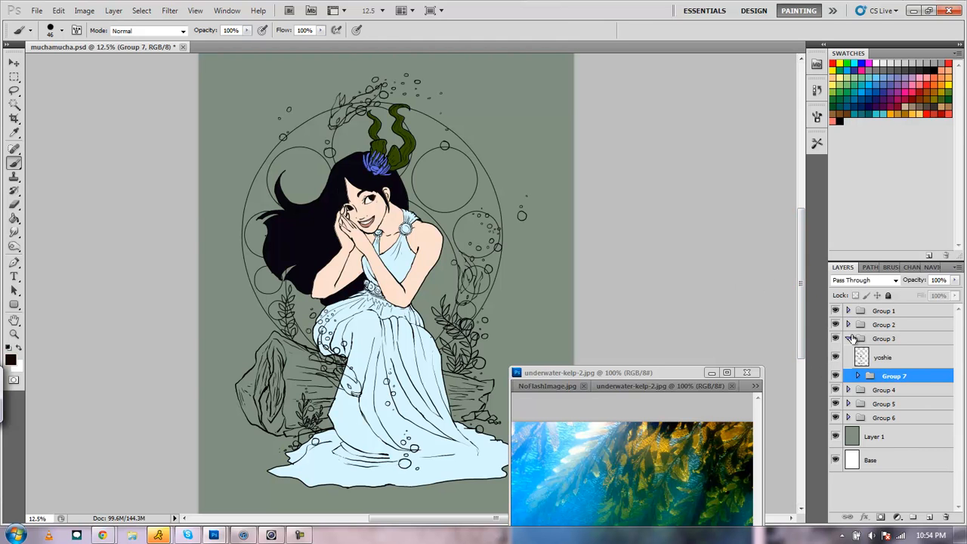
# Hide Groups 1, 2, 4, 5 and 6 again, keeping the figure in Group 3 shown
pyautogui.click(836, 311)
pyautogui.click(835, 324)
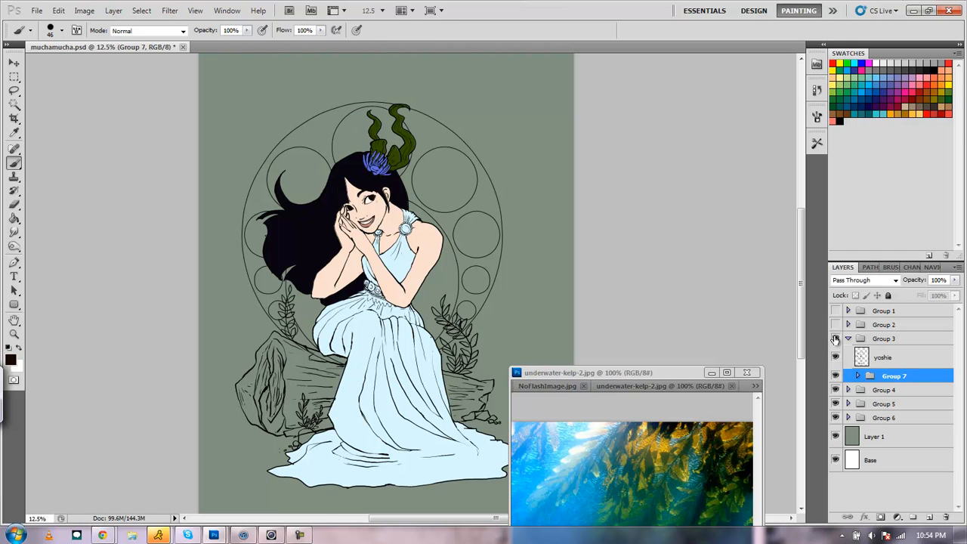
pyautogui.click(835, 338)
pyautogui.click(835, 338)
pyautogui.click(835, 390)
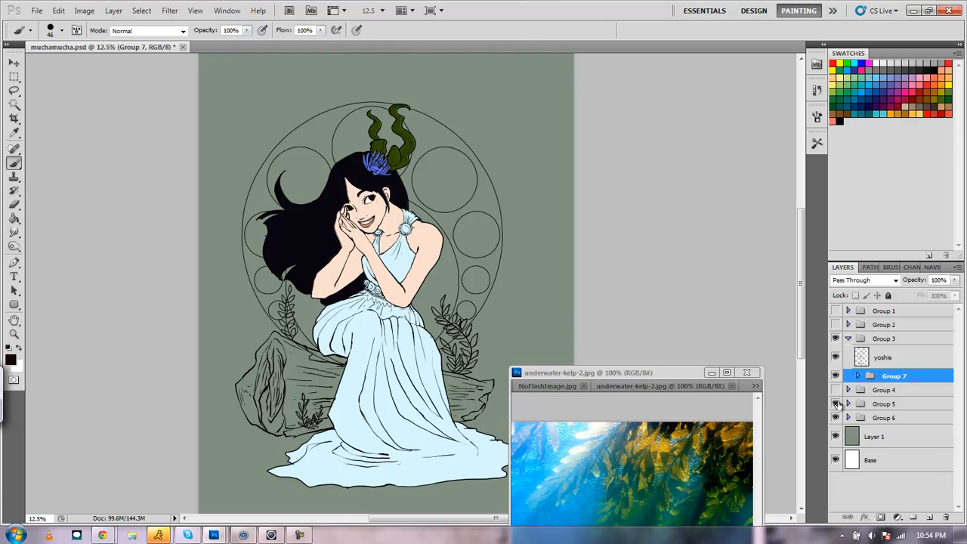
pyautogui.click(835, 403)
pyautogui.click(836, 417)
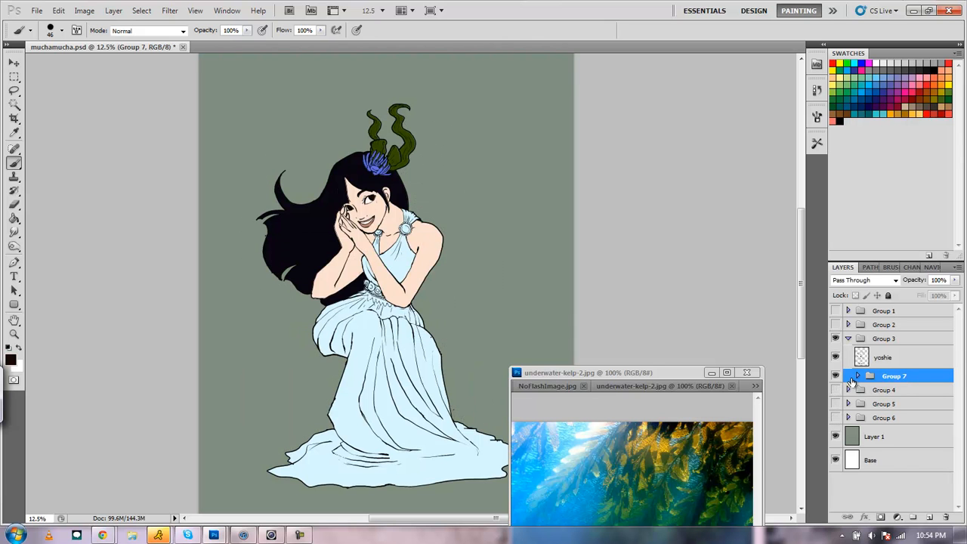
# Examine the green seaweed headdress up close with Layer 7's mask in Group 7 selected, and return to viewing the whole figure
pyautogui.click(858, 375)
pyautogui.click(894, 395)
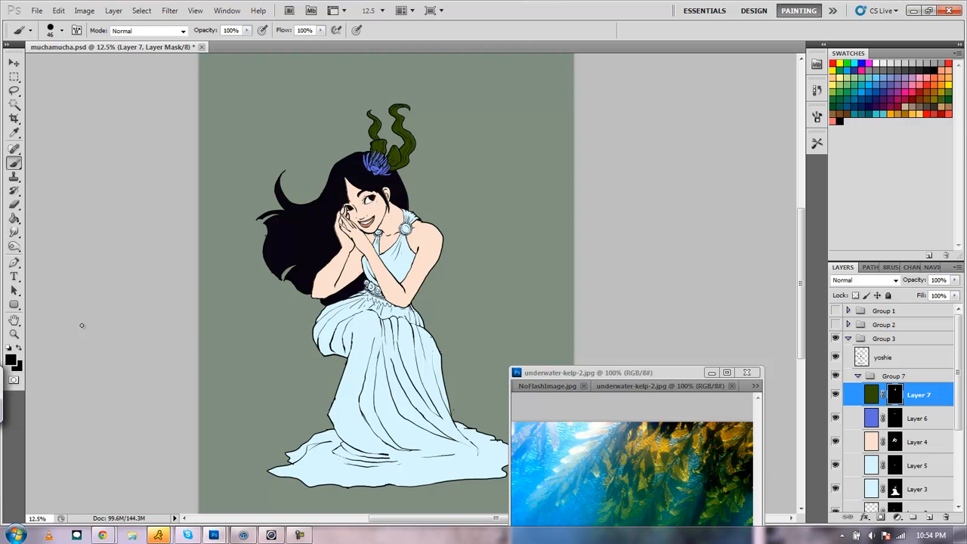
pyautogui.click(14, 334)
pyautogui.moveTo(394, 133); pyautogui.dragTo(460, 186)
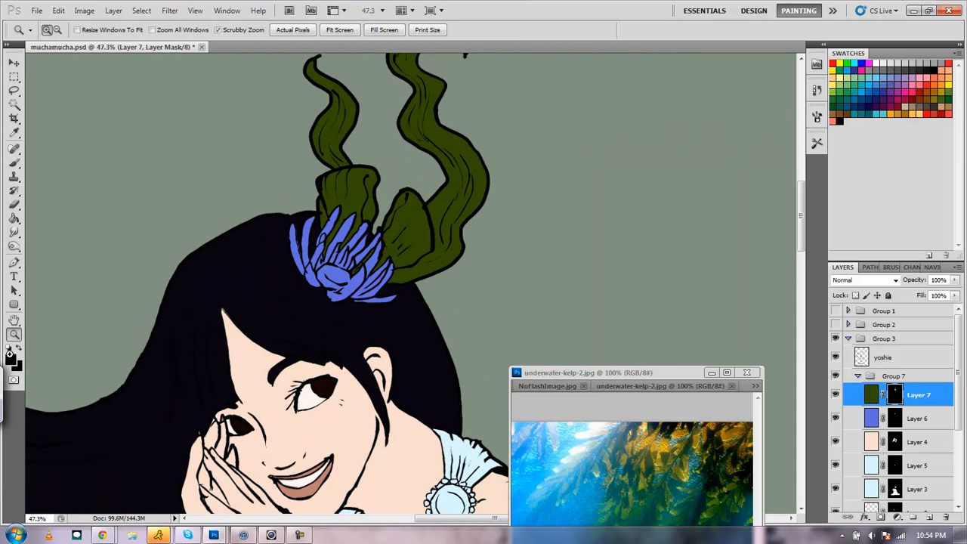
pyautogui.press('x')
pyautogui.click(14, 164)
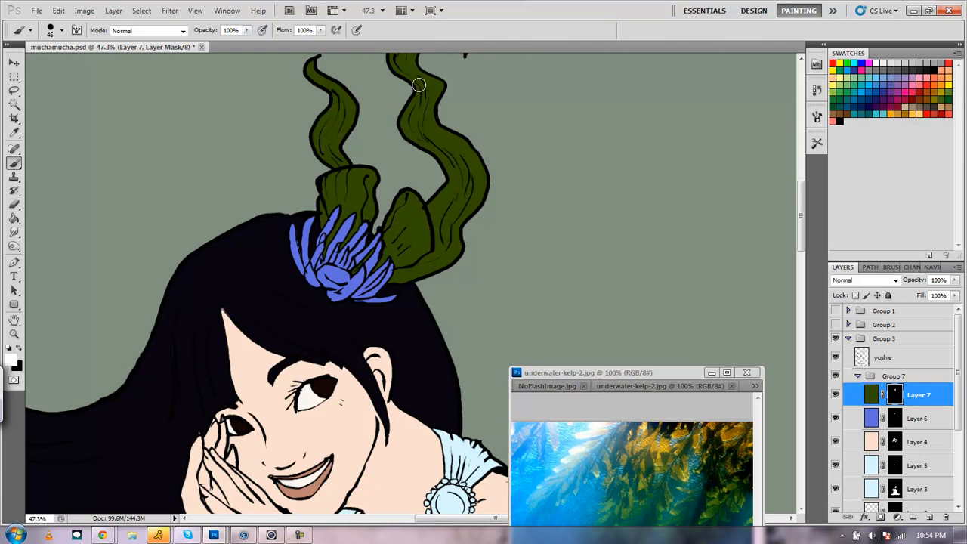
pyautogui.click(888, 267)
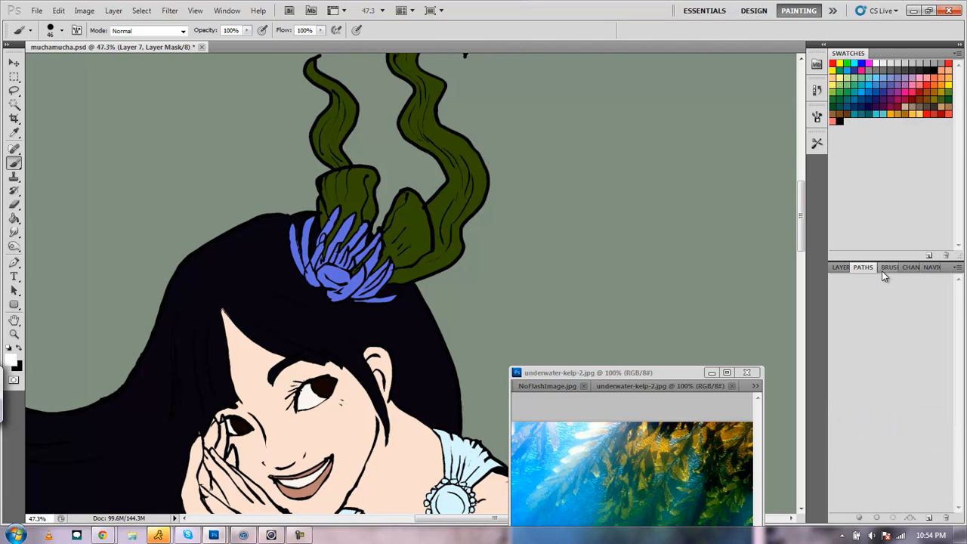
pyautogui.click(935, 268)
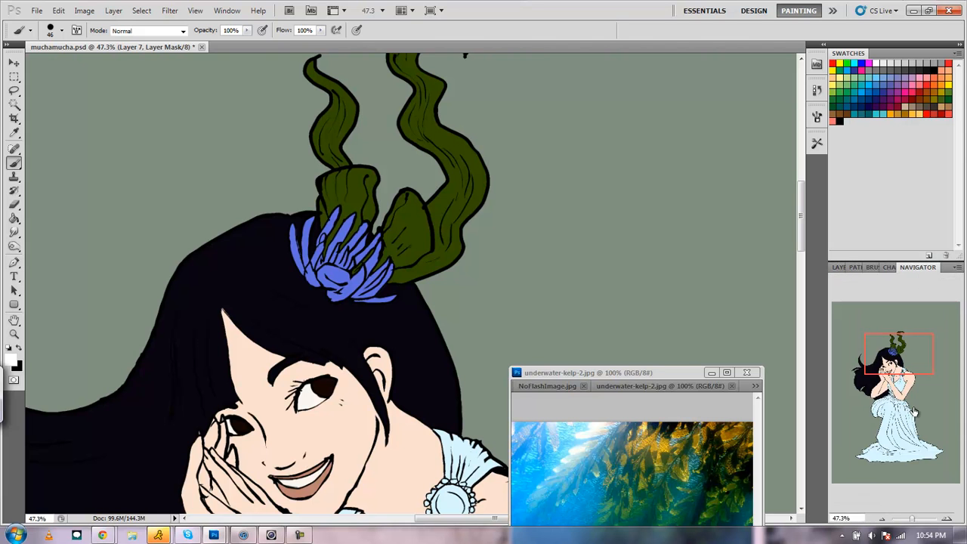
pyautogui.click(885, 519)
pyautogui.click(884, 519)
pyautogui.click(885, 520)
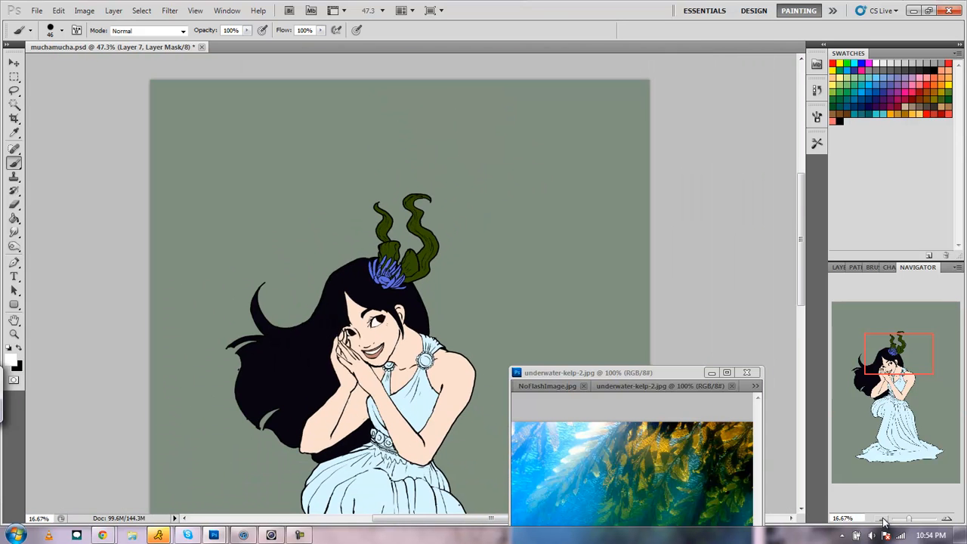
pyautogui.click(884, 520)
pyautogui.click(893, 377)
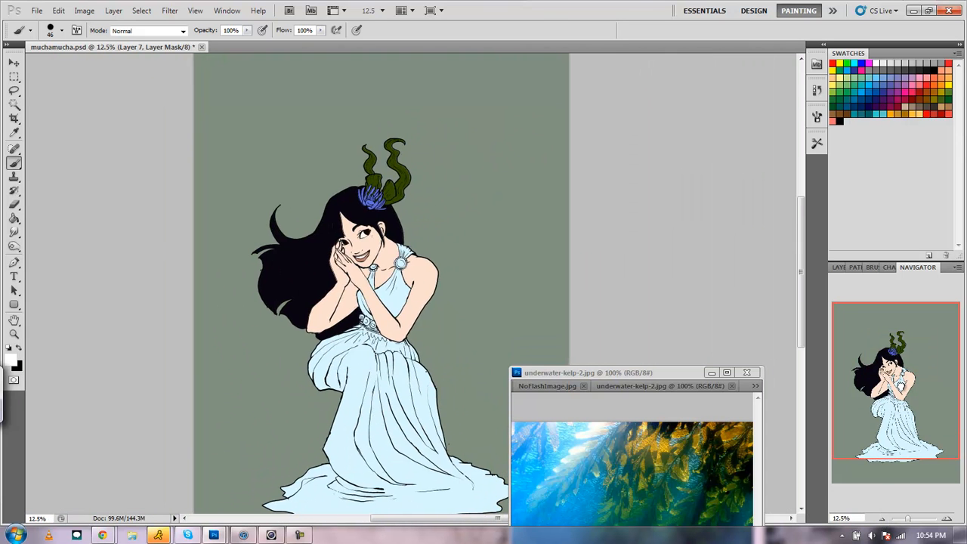
# Add a new layer directly above the collapsed Group 7 and paint a round orange spot on the background beside the headdress
pyautogui.click(13, 134)
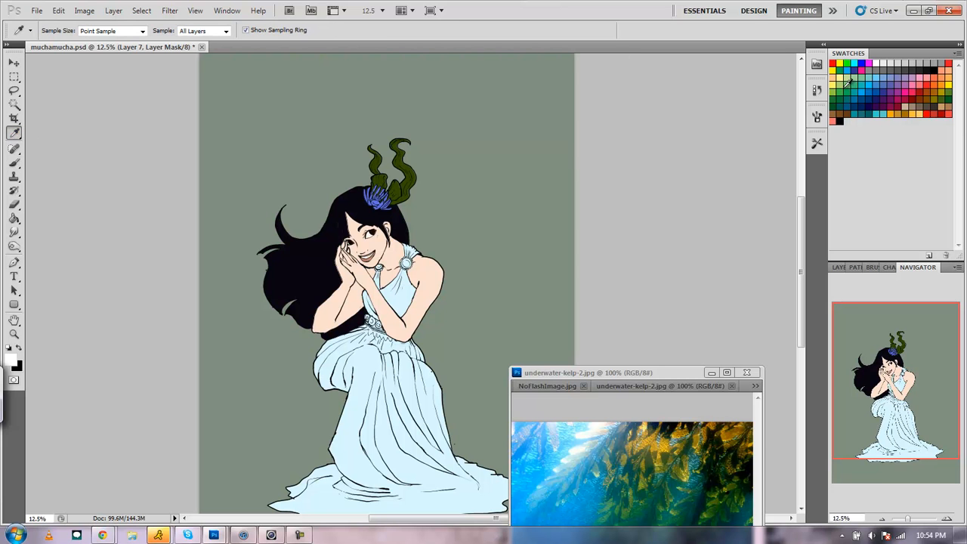
pyautogui.click(837, 269)
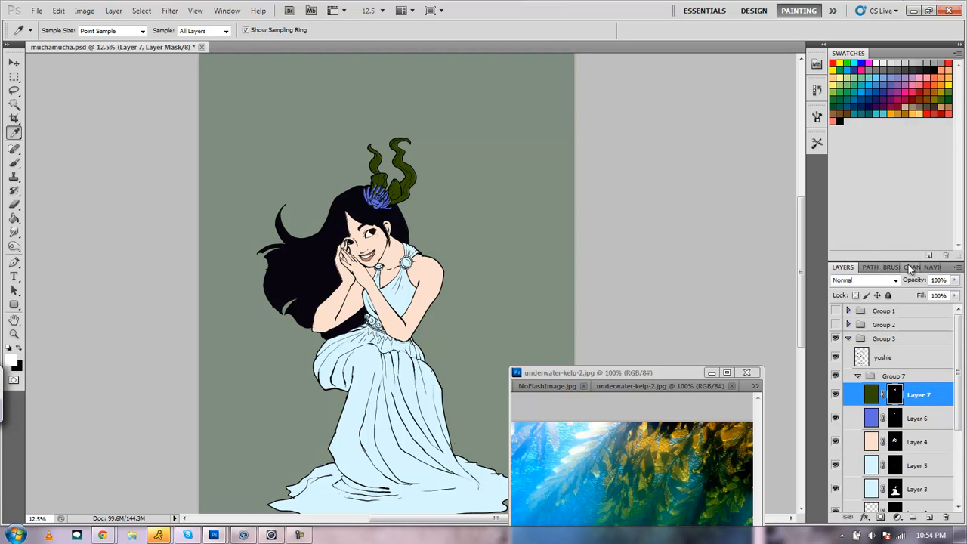
pyautogui.click(904, 109)
pyautogui.click(858, 376)
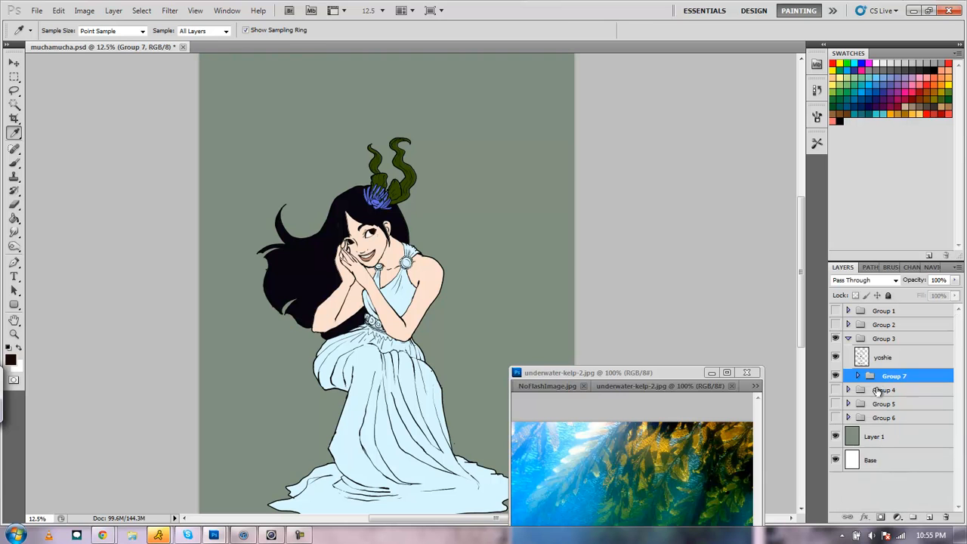
pyautogui.click(929, 518)
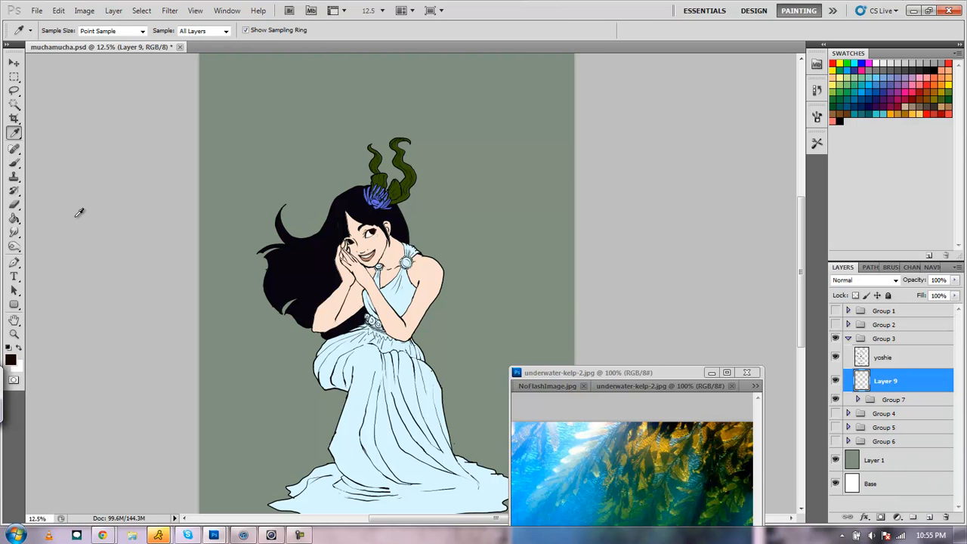
pyautogui.click(13, 162)
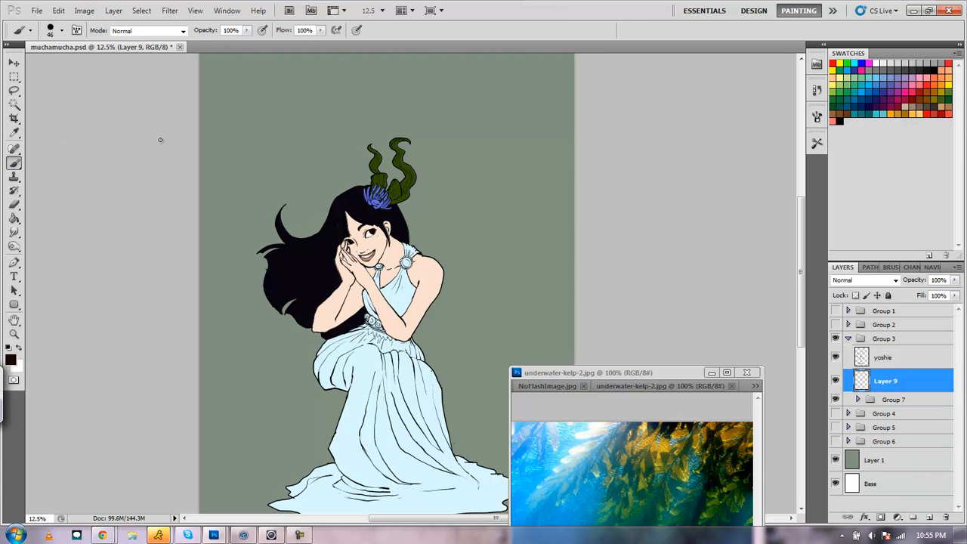
pyautogui.click(896, 114)
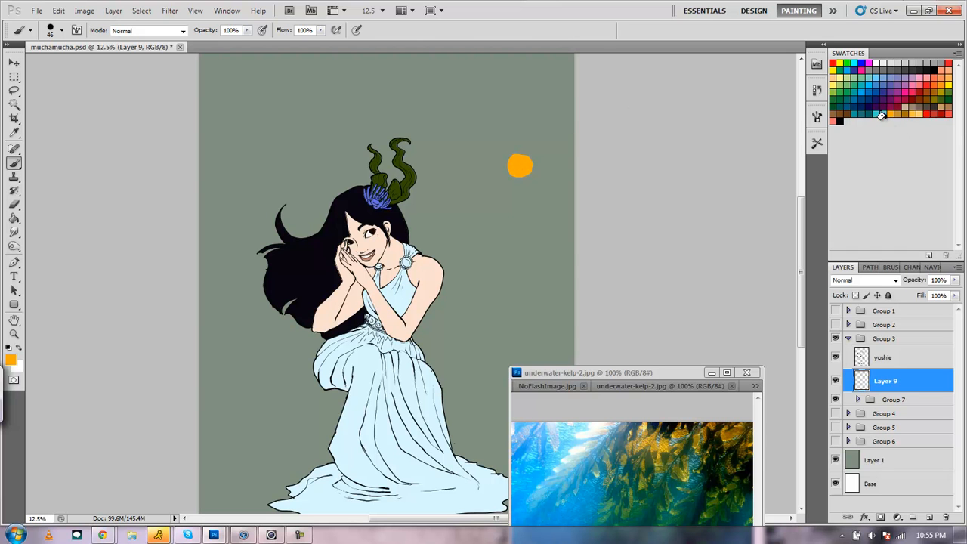
# Set the foreground color to golden yellow ffcc00 with a hue of 48° and paint over the orange spot
pyautogui.click(12, 361)
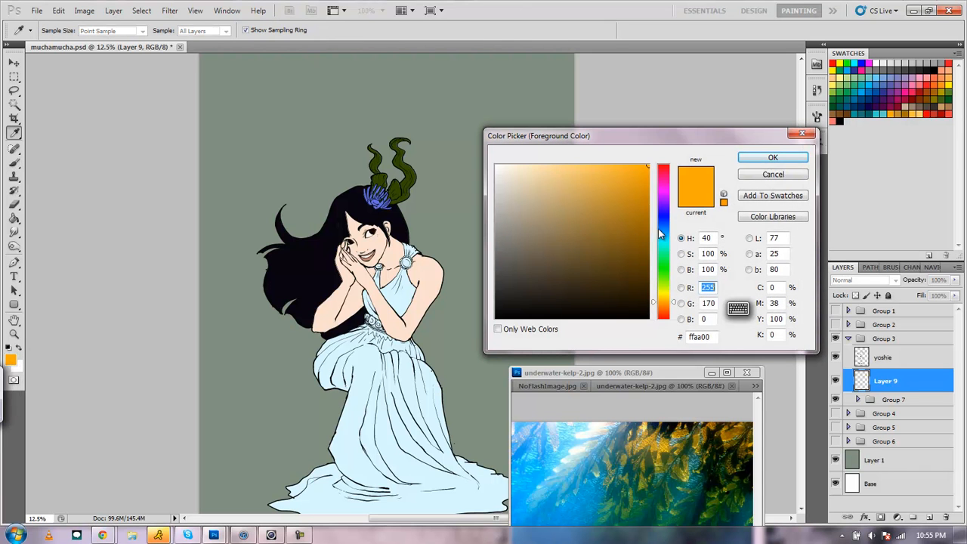
pyautogui.click(681, 303)
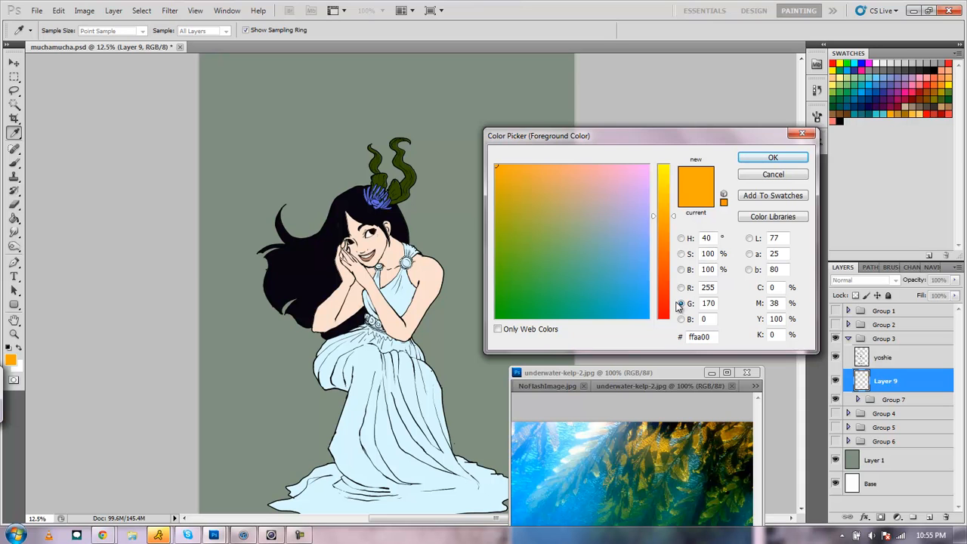
pyautogui.click(681, 288)
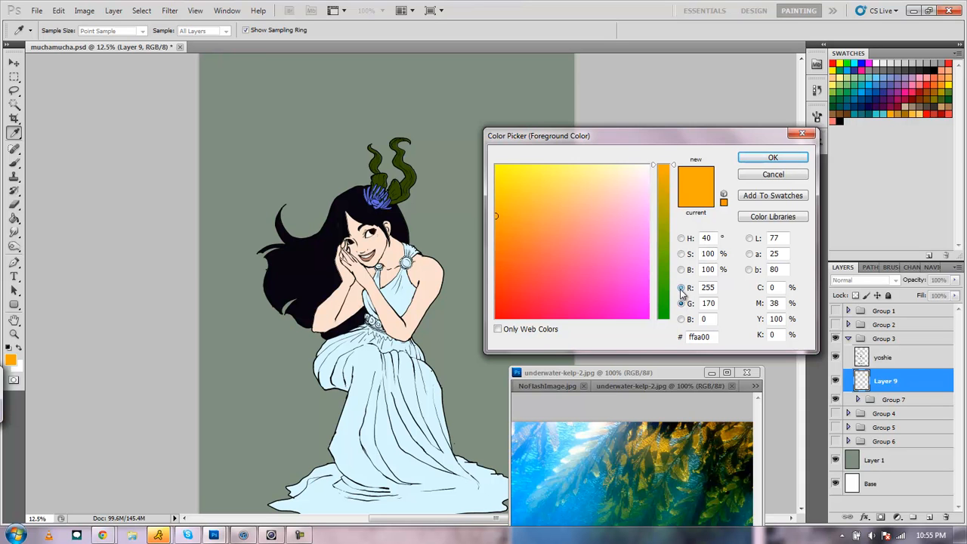
pyautogui.click(682, 238)
pyautogui.moveTo(677, 306); pyautogui.dragTo(674, 297)
pyautogui.click(773, 158)
pyautogui.press('b')
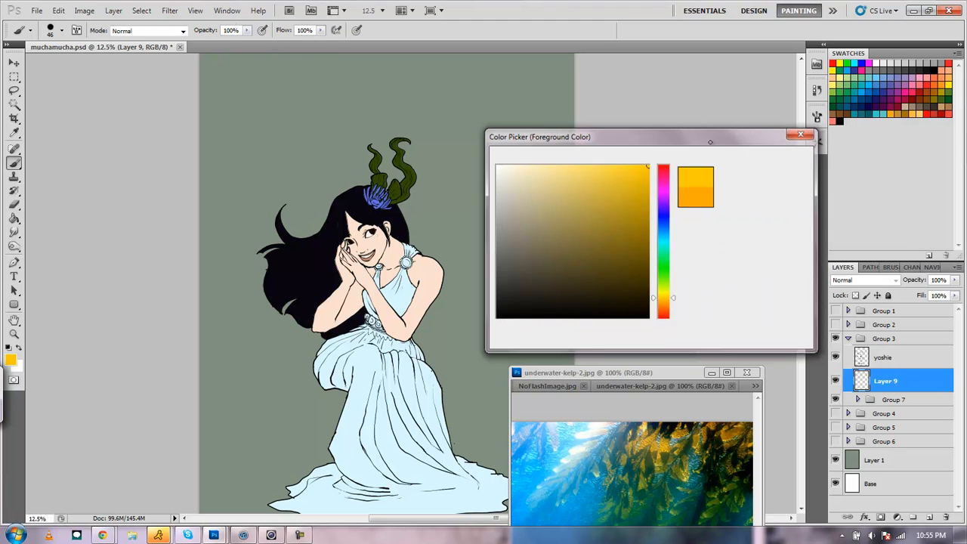
pyautogui.moveTo(514, 170); pyautogui.dragTo(516, 162)
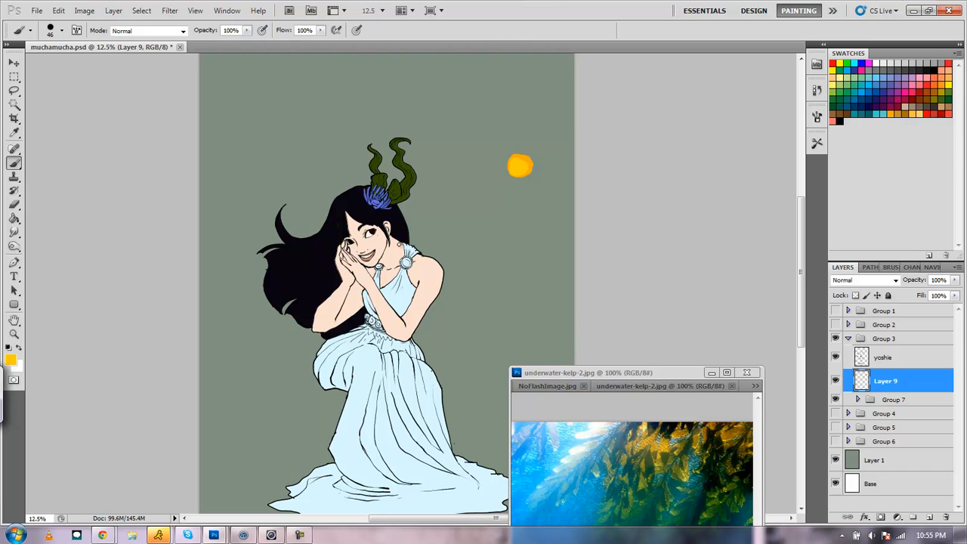
# Keep the foreground color at ffcc00 and paint an arrow running from the yellow spot diagonally down toward the figure
pyautogui.click(11, 360)
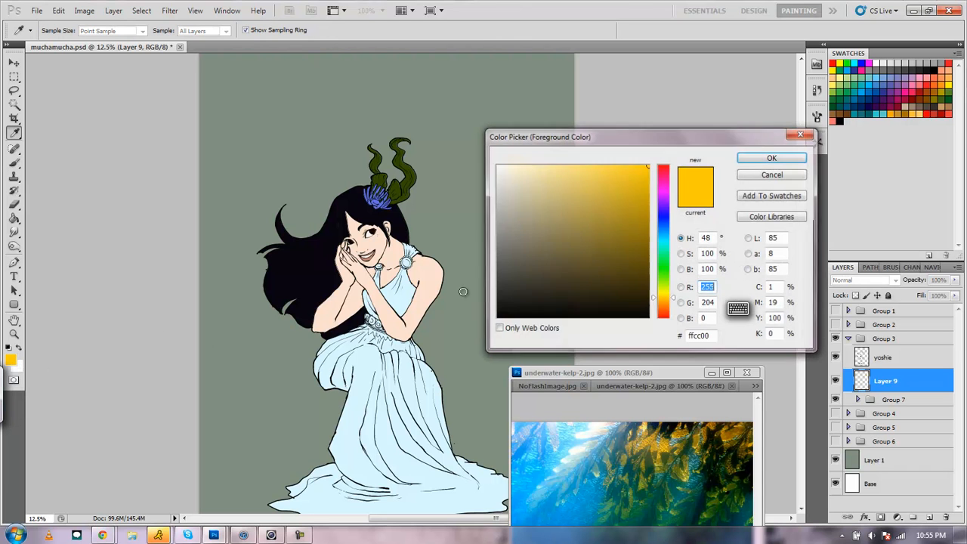
pyautogui.click(683, 304)
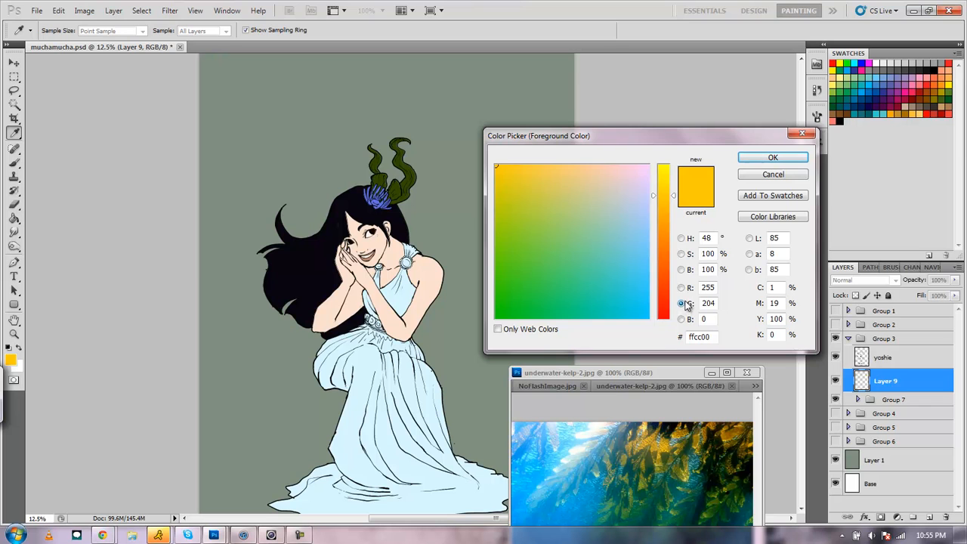
pyautogui.click(682, 238)
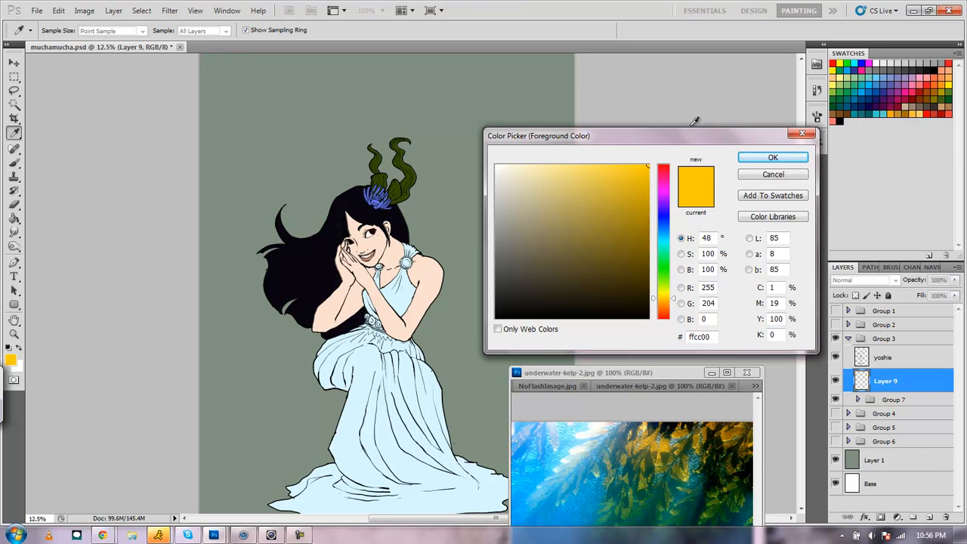
pyautogui.click(753, 157)
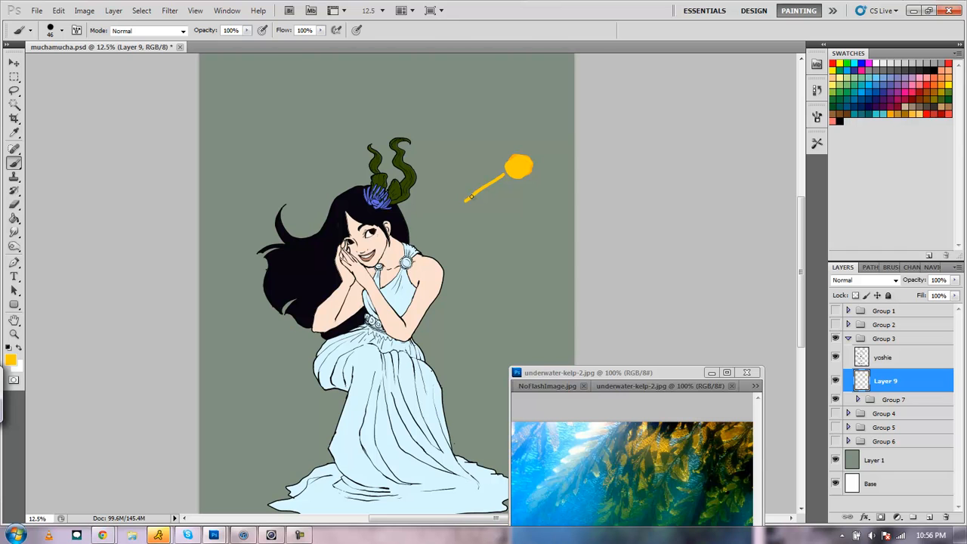
pyautogui.moveTo(475, 196)
pyautogui.mouseDown()
pyautogui.moveTo(509, 177)
pyautogui.moveTo(480, 194)
pyautogui.mouseUp()
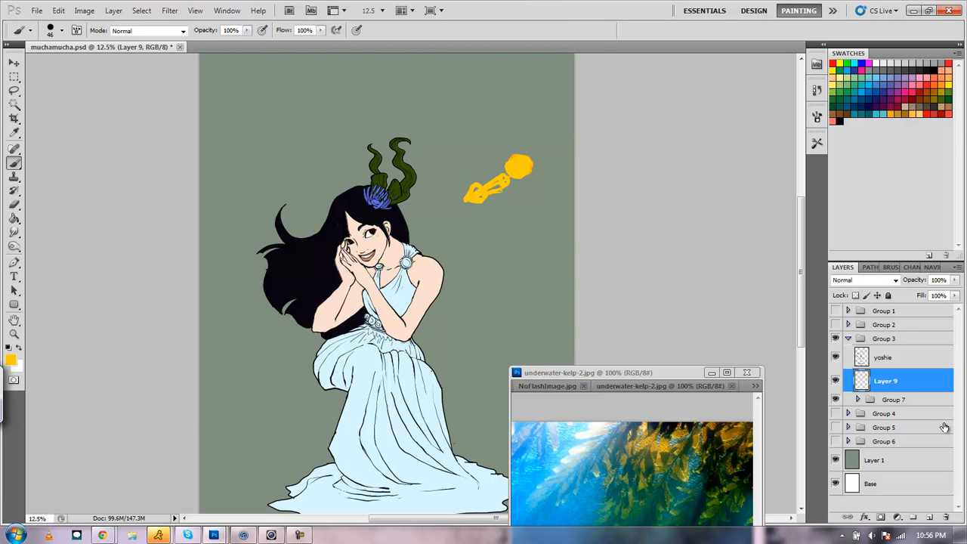
# Create a new layer beneath Layer 9, above Group 7, and choose a medium blue painting color
pyautogui.click(929, 518)
pyautogui.moveTo(888, 382); pyautogui.dragTo(883, 411)
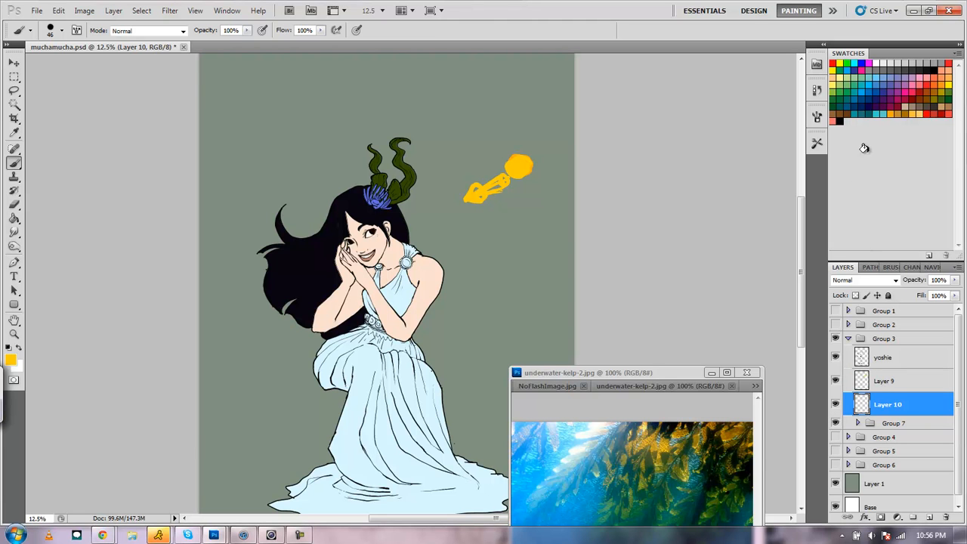
pyautogui.click(872, 90)
# Move the kelp reference window clear of the figure in muchamucha.psd and sketch blue construction lines around and across the head
pyautogui.moveTo(678, 388); pyautogui.dragTo(681, 504)
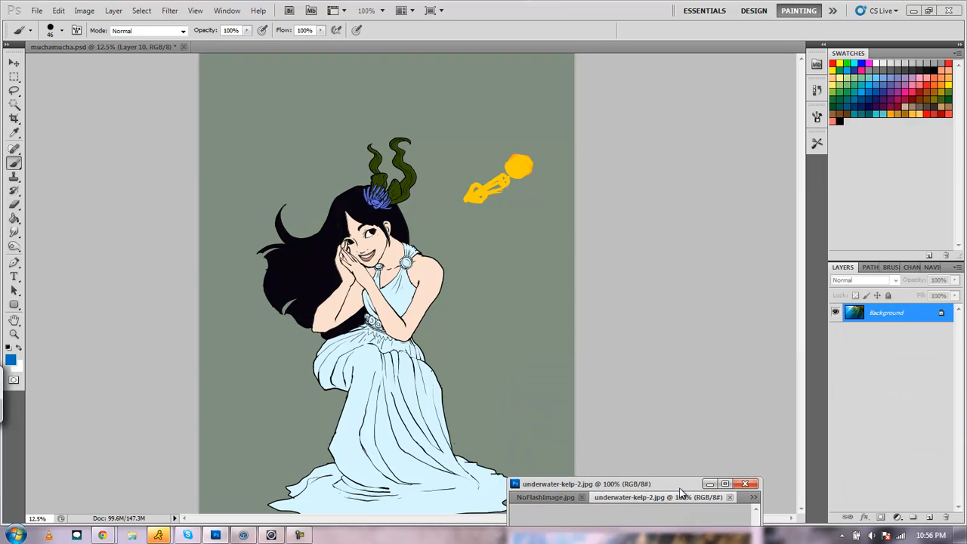
pyautogui.click(122, 47)
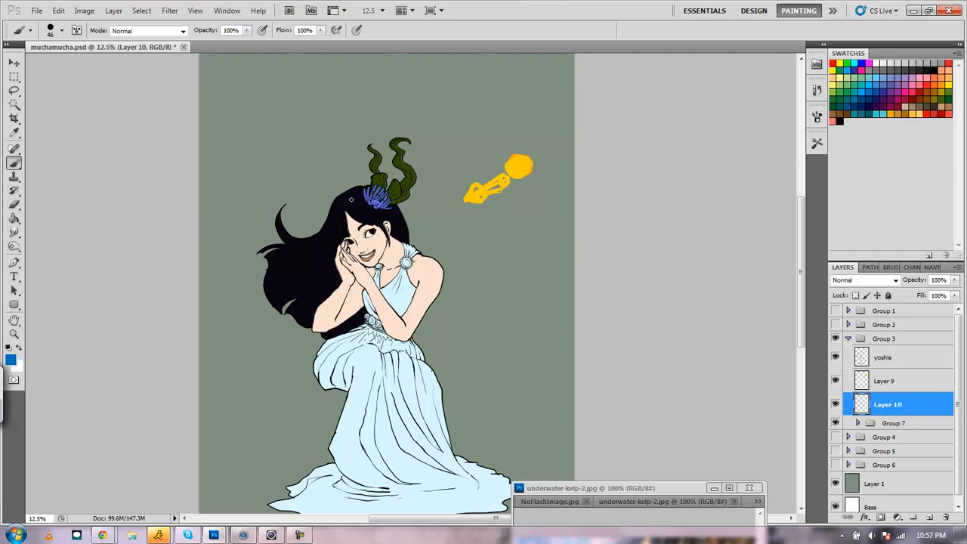
pyautogui.moveTo(346, 232)
pyautogui.mouseDown()
pyautogui.moveTo(366, 260)
pyautogui.moveTo(394, 246)
pyautogui.moveTo(379, 194)
pyautogui.moveTo(352, 205)
pyautogui.moveTo(344, 234)
pyautogui.moveTo(357, 257)
pyautogui.moveTo(379, 261)
pyautogui.moveTo(395, 227)
pyautogui.moveTo(348, 206)
pyautogui.moveTo(345, 227)
pyautogui.moveTo(346, 200)
pyautogui.moveTo(362, 210)
pyautogui.moveTo(339, 204)
pyautogui.moveTo(377, 222)
pyautogui.moveTo(391, 250)
pyautogui.mouseUp()
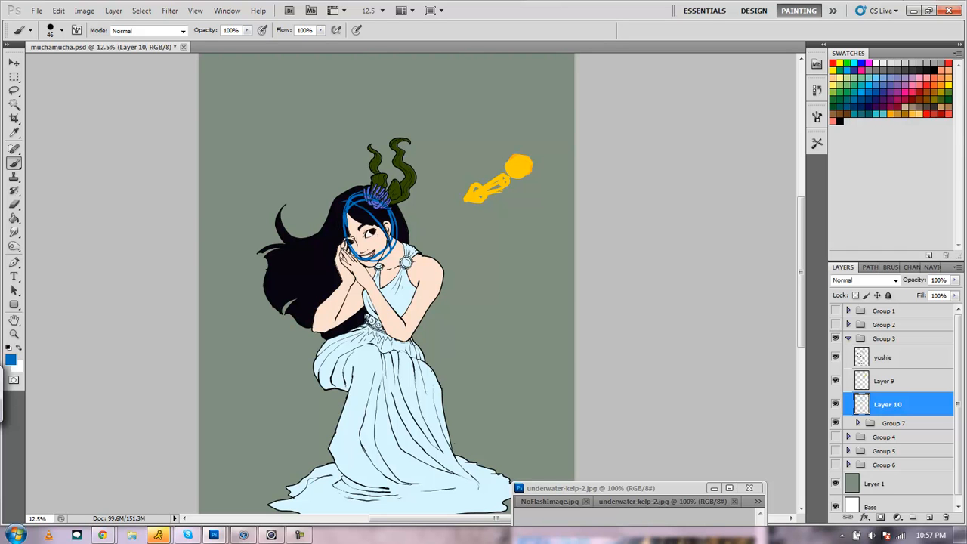
pyautogui.hotkey('ctrl', 'z')
pyautogui.moveTo(350, 205)
pyautogui.mouseDown()
pyautogui.moveTo(382, 264)
pyautogui.moveTo(391, 228)
pyautogui.mouseUp()
# Sketch blue construction lines along the torso and around the upper arm and forearm on the brooch side
pyautogui.moveTo(382, 264)
pyautogui.mouseDown()
pyautogui.moveTo(392, 270)
pyautogui.moveTo(402, 254)
pyautogui.moveTo(386, 268)
pyautogui.moveTo(424, 290)
pyautogui.moveTo(373, 313)
pyautogui.mouseUp()
pyautogui.moveTo(372, 261)
pyautogui.mouseDown()
pyautogui.moveTo(364, 334)
pyautogui.moveTo(409, 325)
pyautogui.moveTo(433, 281)
pyautogui.moveTo(425, 263)
pyautogui.moveTo(402, 326)
pyautogui.mouseUp()
pyautogui.moveTo(420, 260)
pyautogui.mouseDown()
pyautogui.moveTo(448, 276)
pyautogui.moveTo(412, 334)
pyautogui.mouseUp()
pyautogui.moveTo(429, 265); pyautogui.dragTo(401, 330)
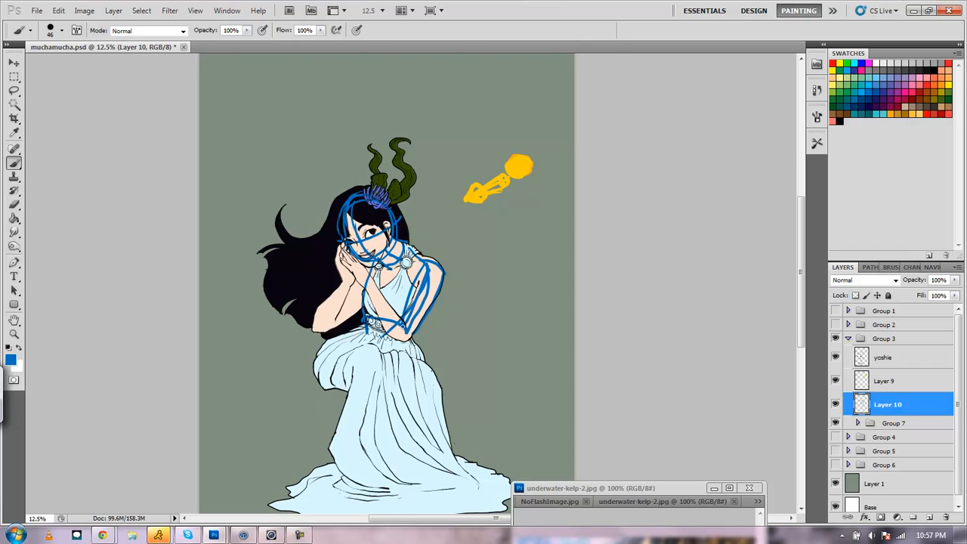
pyautogui.moveTo(360, 280); pyautogui.dragTo(399, 337)
pyautogui.moveTo(372, 284); pyautogui.dragTo(403, 336)
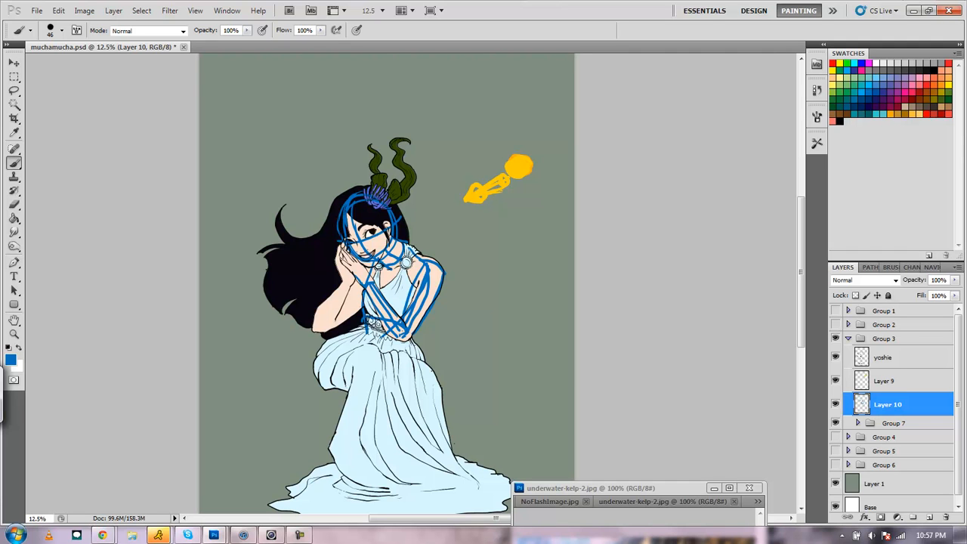
# Sketch blue form lines over the hips and around the bent thigh and knee under the dress
pyautogui.moveTo(362, 332); pyautogui.dragTo(342, 358)
pyautogui.moveTo(364, 326)
pyautogui.mouseDown()
pyautogui.moveTo(322, 364)
pyautogui.moveTo(331, 380)
pyautogui.mouseUp()
pyautogui.moveTo(371, 330); pyautogui.dragTo(407, 354)
pyautogui.moveTo(341, 359)
pyautogui.mouseDown()
pyautogui.moveTo(335, 369)
pyautogui.moveTo(349, 377)
pyautogui.moveTo(376, 380)
pyautogui.mouseUp()
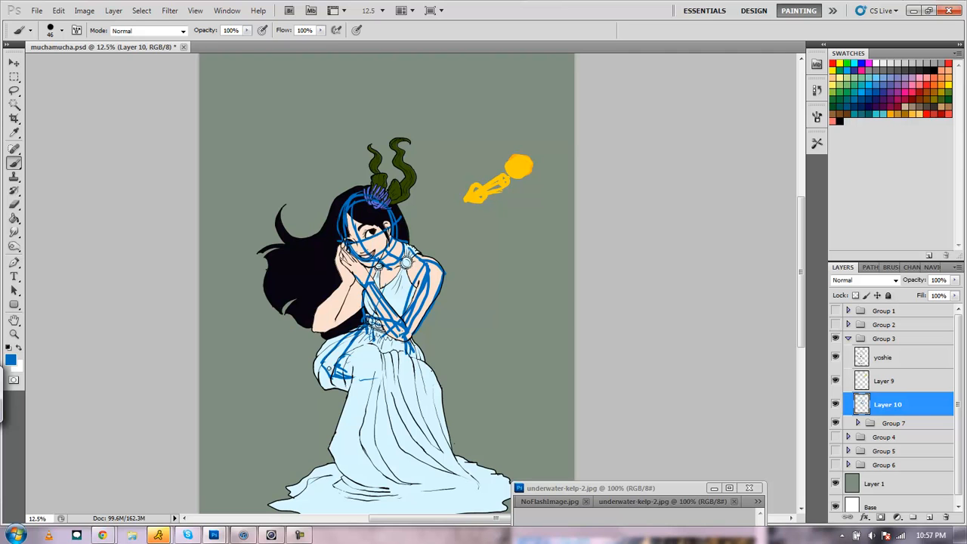
pyautogui.moveTo(329, 363)
pyautogui.mouseDown()
pyautogui.moveTo(337, 386)
pyautogui.moveTo(330, 361)
pyautogui.moveTo(375, 350)
pyautogui.mouseUp()
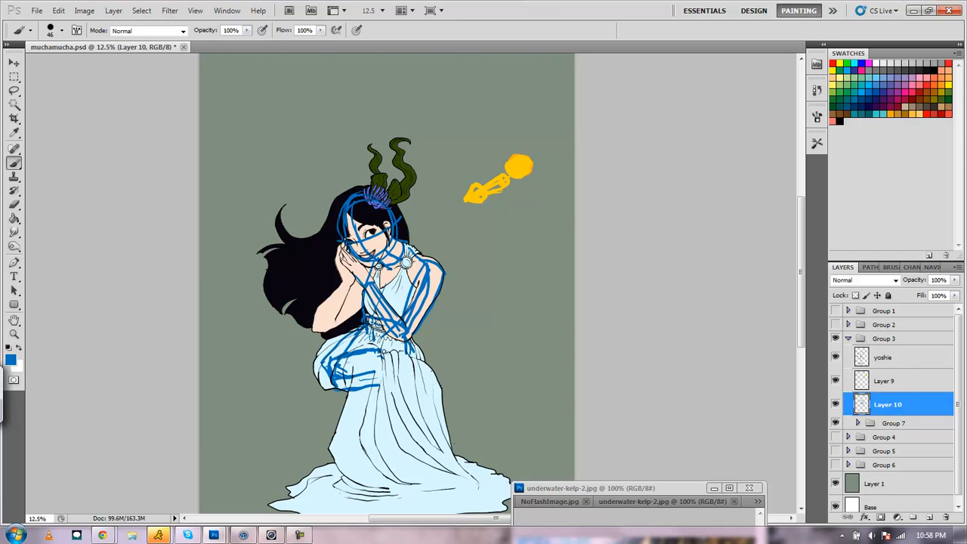
# Sketch blue lines down the skirt for the lower legs and outline the remaining arm beside the hair
pyautogui.moveTo(379, 365)
pyautogui.mouseDown()
pyautogui.moveTo(386, 380)
pyautogui.moveTo(396, 362)
pyautogui.moveTo(401, 381)
pyautogui.moveTo(400, 458)
pyautogui.mouseUp()
pyautogui.moveTo(369, 382); pyautogui.dragTo(383, 477)
pyautogui.moveTo(373, 371); pyautogui.dragTo(394, 465)
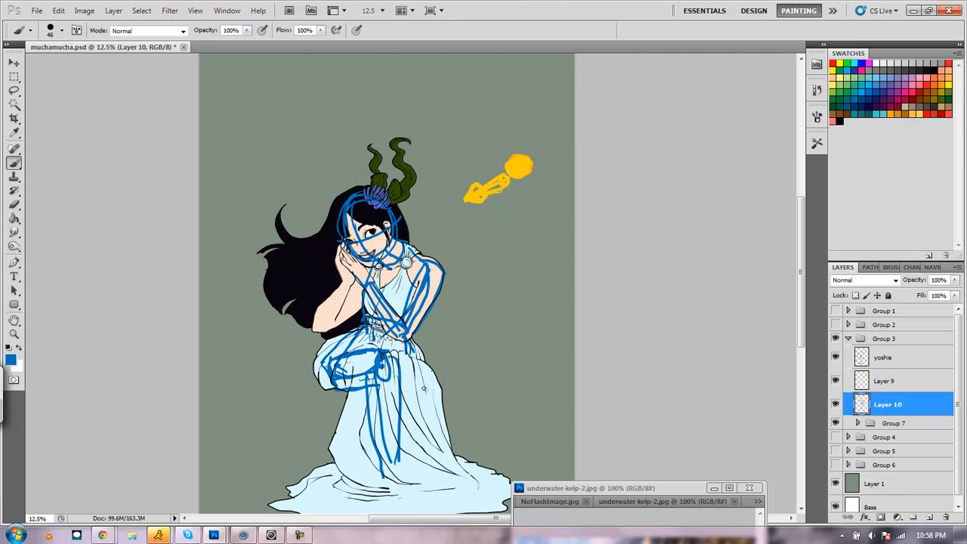
pyautogui.moveTo(403, 367)
pyautogui.mouseDown()
pyautogui.moveTo(429, 373)
pyautogui.moveTo(418, 401)
pyautogui.moveTo(402, 375)
pyautogui.moveTo(421, 458)
pyautogui.mouseUp()
pyautogui.moveTo(426, 402)
pyautogui.mouseDown()
pyautogui.moveTo(431, 468)
pyautogui.moveTo(420, 466)
pyautogui.moveTo(457, 478)
pyautogui.mouseUp()
pyautogui.moveTo(340, 283)
pyautogui.mouseDown()
pyautogui.moveTo(314, 326)
pyautogui.moveTo(335, 310)
pyautogui.moveTo(344, 282)
pyautogui.mouseUp()
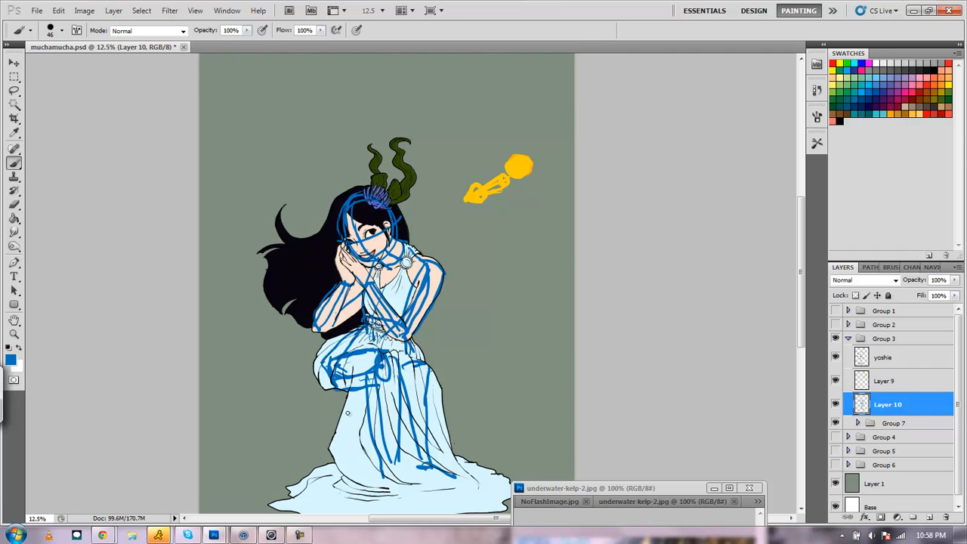
# Draw blue cross-contour lines across the skirt from the knees down to just above the hem, and around the knee
pyautogui.moveTo(344, 412)
pyautogui.mouseDown()
pyautogui.moveTo(368, 428)
pyautogui.moveTo(437, 413)
pyautogui.mouseUp()
pyautogui.moveTo(351, 392)
pyautogui.mouseDown()
pyautogui.moveTo(385, 409)
pyautogui.moveTo(443, 394)
pyautogui.mouseUp()
pyautogui.moveTo(349, 375)
pyautogui.mouseDown()
pyautogui.moveTo(389, 388)
pyautogui.moveTo(436, 380)
pyautogui.mouseUp()
pyautogui.moveTo(342, 384)
pyautogui.mouseDown()
pyautogui.moveTo(337, 358)
pyautogui.moveTo(392, 346)
pyautogui.mouseUp()
pyautogui.moveTo(323, 381); pyautogui.dragTo(323, 362)
pyautogui.moveTo(344, 421)
pyautogui.mouseDown()
pyautogui.moveTo(368, 456)
pyautogui.moveTo(441, 459)
pyautogui.moveTo(459, 446)
pyautogui.mouseUp()
pyautogui.moveTo(333, 448)
pyautogui.mouseDown()
pyautogui.moveTo(433, 469)
pyautogui.moveTo(453, 458)
pyautogui.mouseUp()
pyautogui.moveTo(348, 478)
pyautogui.mouseDown()
pyautogui.moveTo(386, 484)
pyautogui.moveTo(469, 464)
pyautogui.mouseUp()
# Sketch blue contour lines along the folds of the dress hem spread over the ground on both sides
pyautogui.moveTo(386, 488)
pyautogui.mouseDown()
pyautogui.moveTo(315, 518)
pyautogui.moveTo(359, 483)
pyautogui.moveTo(357, 469)
pyautogui.moveTo(290, 497)
pyautogui.mouseUp()
pyautogui.moveTo(351, 466); pyautogui.dragTo(298, 475)
pyautogui.moveTo(413, 479); pyautogui.dragTo(391, 504)
pyautogui.moveTo(423, 487)
pyautogui.mouseDown()
pyautogui.moveTo(440, 504)
pyautogui.moveTo(501, 486)
pyautogui.mouseUp()
pyautogui.moveTo(473, 464); pyautogui.dragTo(493, 470)
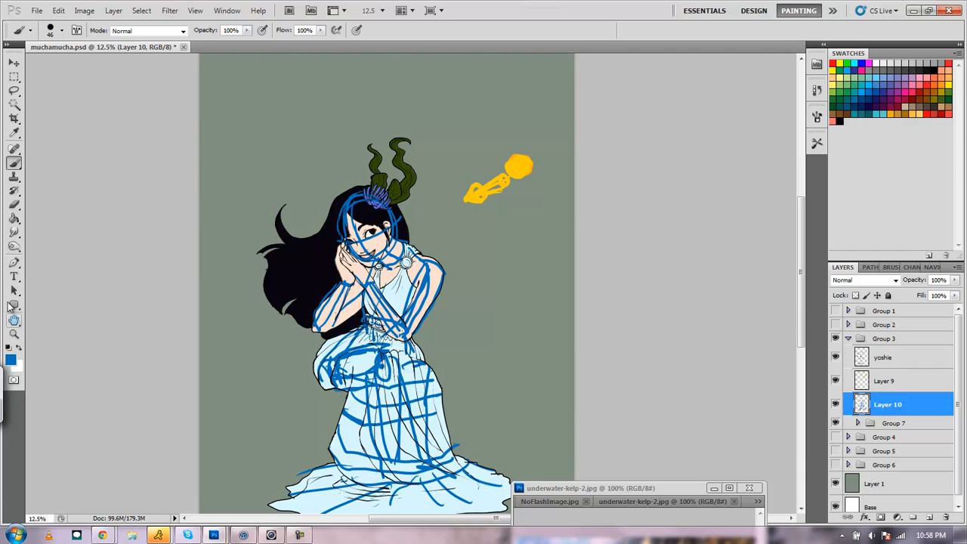
# Sample the light arrow's yellow and, on a new layer above Layer 10, paint the lit areas of the face, chest, shoulder and arms
pyautogui.click(14, 132)
pyautogui.click(485, 187)
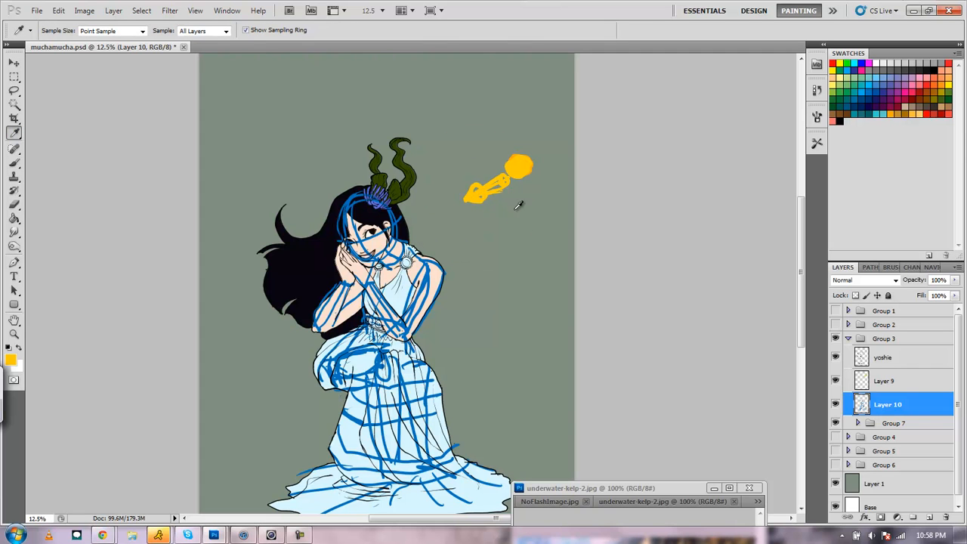
pyautogui.click(929, 518)
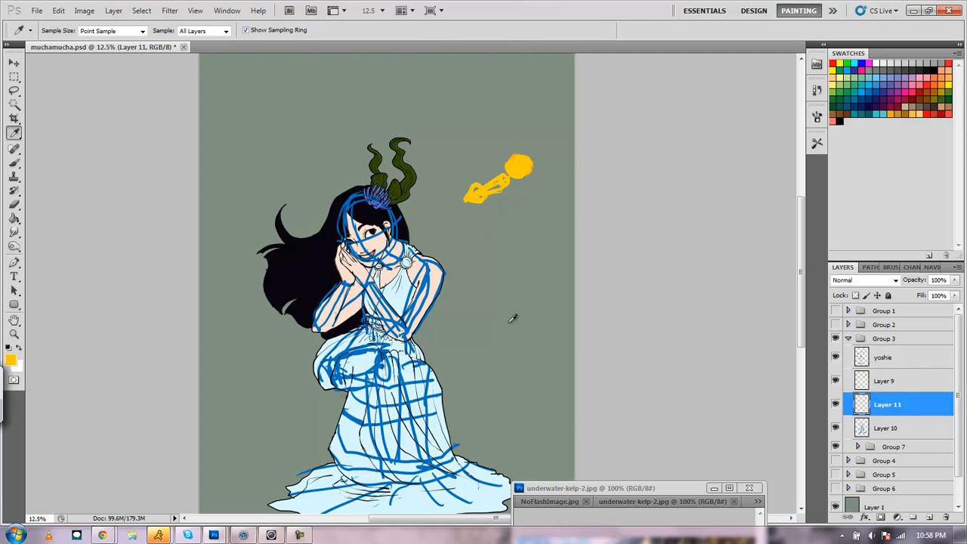
pyautogui.click(14, 162)
pyautogui.moveTo(358, 202)
pyautogui.mouseDown()
pyautogui.moveTo(385, 219)
pyautogui.moveTo(396, 249)
pyautogui.moveTo(435, 270)
pyautogui.moveTo(412, 328)
pyautogui.moveTo(433, 279)
pyautogui.moveTo(407, 325)
pyautogui.moveTo(397, 318)
pyautogui.moveTo(408, 270)
pyautogui.moveTo(392, 266)
pyautogui.moveTo(378, 286)
pyautogui.moveTo(391, 295)
pyautogui.moveTo(413, 284)
pyautogui.moveTo(406, 261)
pyautogui.mouseUp()
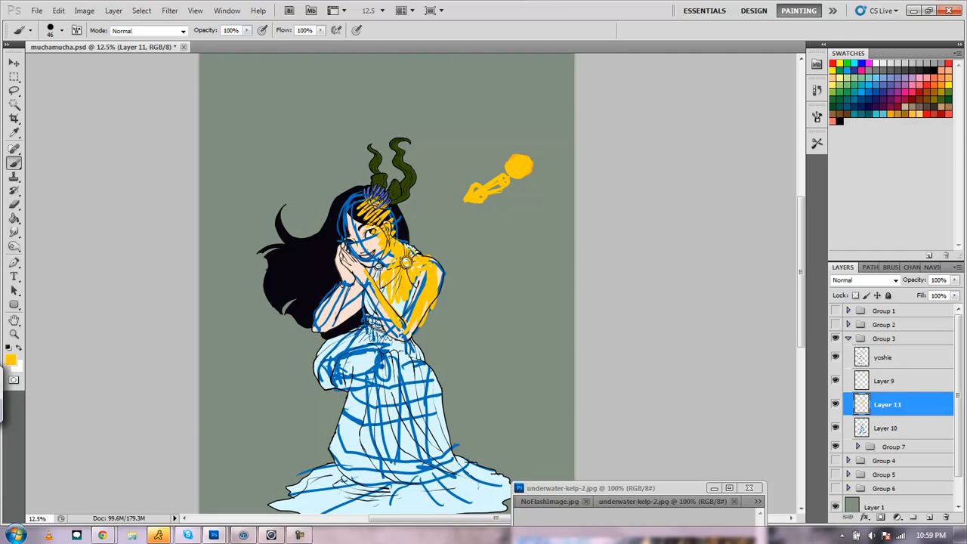
pyautogui.moveTo(342, 290)
pyautogui.mouseDown()
pyautogui.moveTo(328, 321)
pyautogui.moveTo(340, 297)
pyautogui.moveTo(323, 325)
pyautogui.moveTo(335, 306)
pyautogui.moveTo(338, 252)
pyautogui.mouseUp()
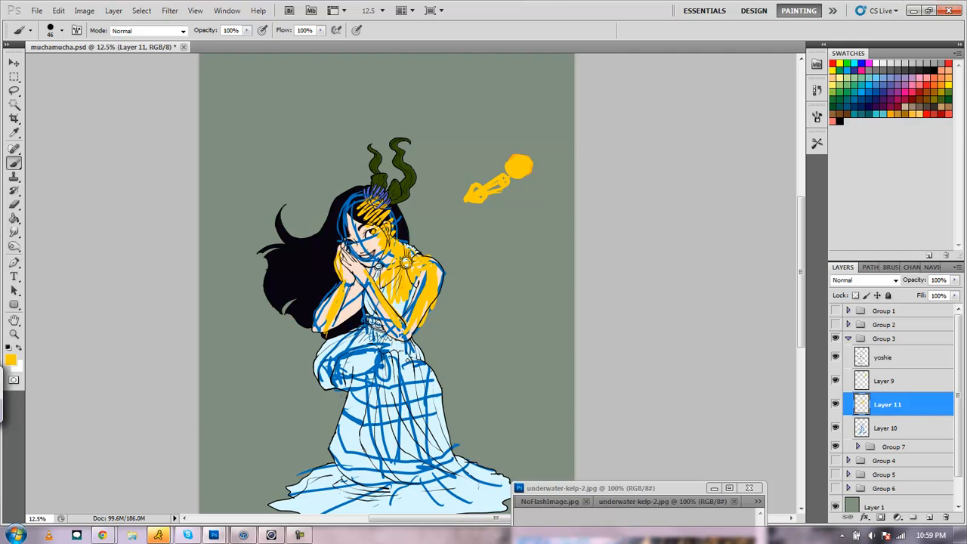
# Paint yellow hatching over the lit areas of the skirt, the spread hem and the top of the thigh
pyautogui.moveTo(387, 366)
pyautogui.mouseDown()
pyautogui.moveTo(444, 380)
pyautogui.moveTo(404, 415)
pyautogui.moveTo(436, 407)
pyautogui.moveTo(438, 414)
pyautogui.moveTo(391, 471)
pyautogui.moveTo(416, 464)
pyautogui.moveTo(386, 478)
pyautogui.mouseUp()
pyautogui.moveTo(339, 502)
pyautogui.mouseDown()
pyautogui.moveTo(325, 505)
pyautogui.moveTo(329, 514)
pyautogui.moveTo(394, 518)
pyautogui.moveTo(461, 487)
pyautogui.moveTo(503, 505)
pyautogui.moveTo(394, 467)
pyautogui.moveTo(285, 508)
pyautogui.mouseUp()
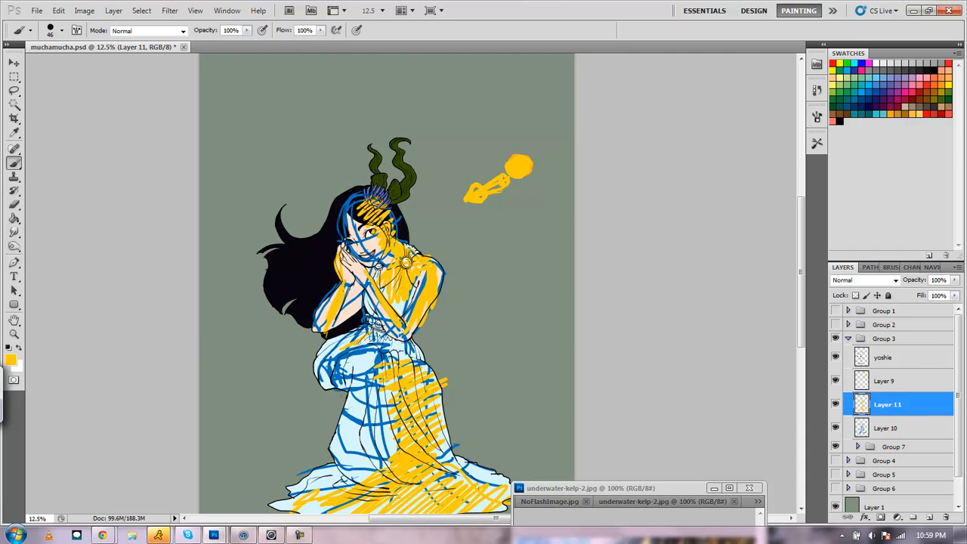
pyautogui.moveTo(352, 345); pyautogui.dragTo(401, 348)
pyautogui.hotkey('ctrl', 'z')
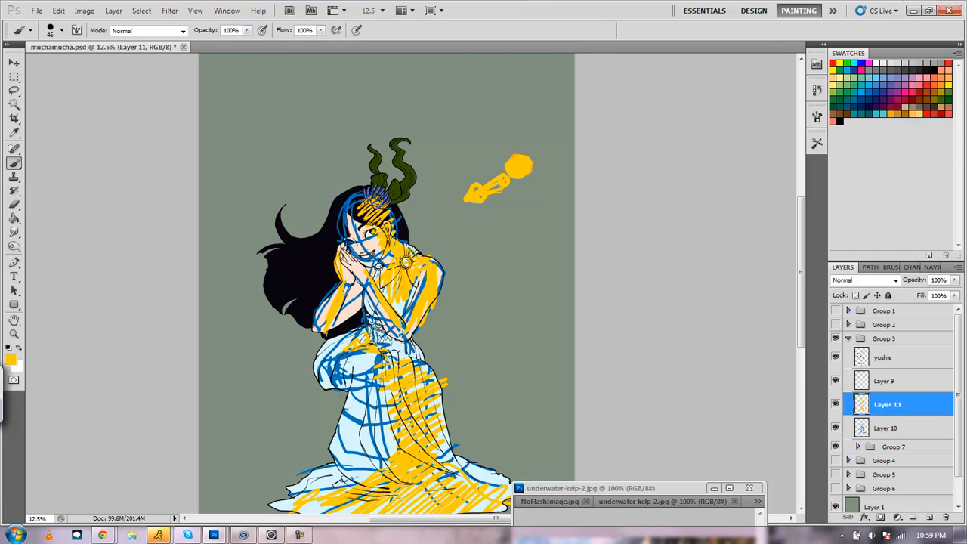
# Hide Layers 9, 10 and 11 and add a new layer directly above Layer 9
pyautogui.click(836, 404)
pyautogui.click(836, 428)
pyautogui.click(836, 381)
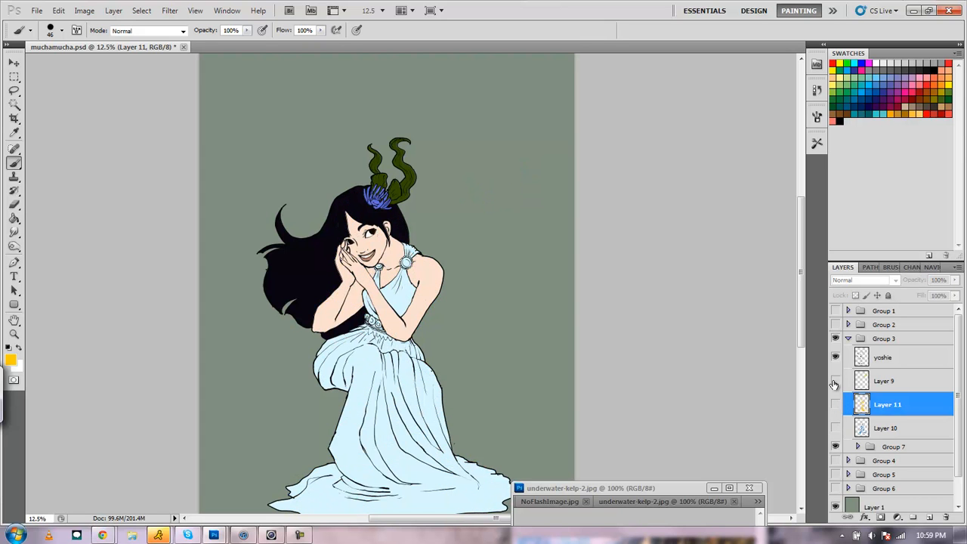
pyautogui.click(930, 517)
pyautogui.doubleClick(889, 403)
pyautogui.moveTo(890, 400); pyautogui.dragTo(886, 379)
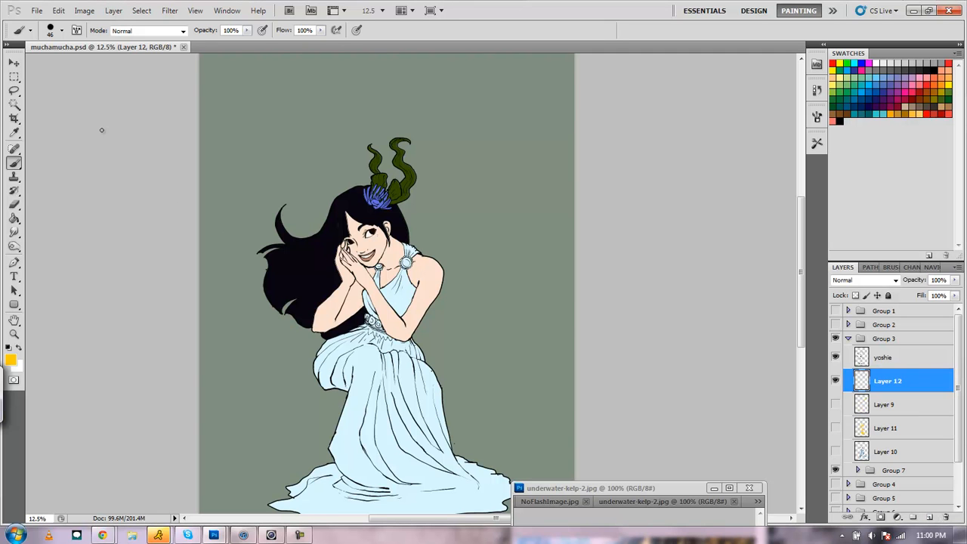
# Lasso the shadow shape over the front hair strand and down the side of the face away from the light
pyautogui.click(14, 333)
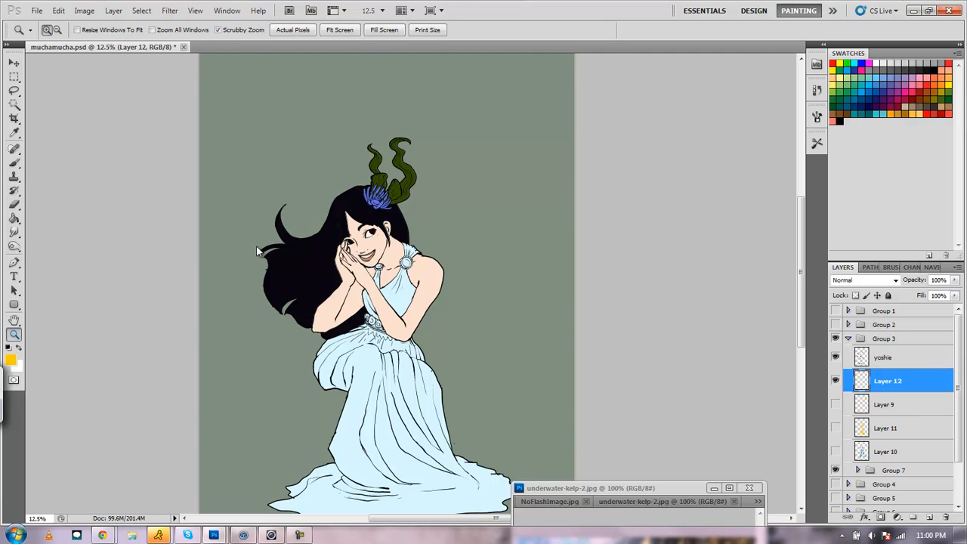
pyautogui.click(339, 245)
pyautogui.click(349, 251)
pyautogui.click(349, 251)
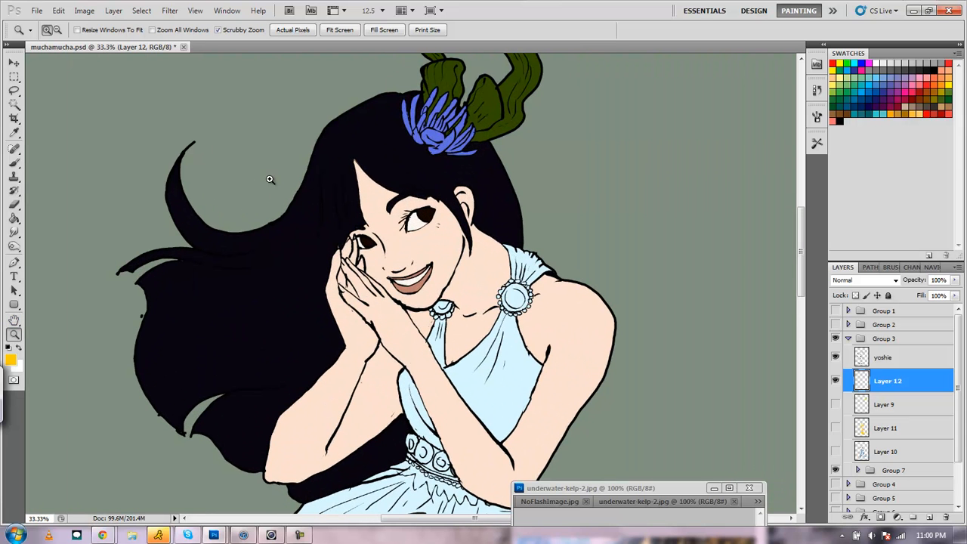
pyautogui.click(13, 90)
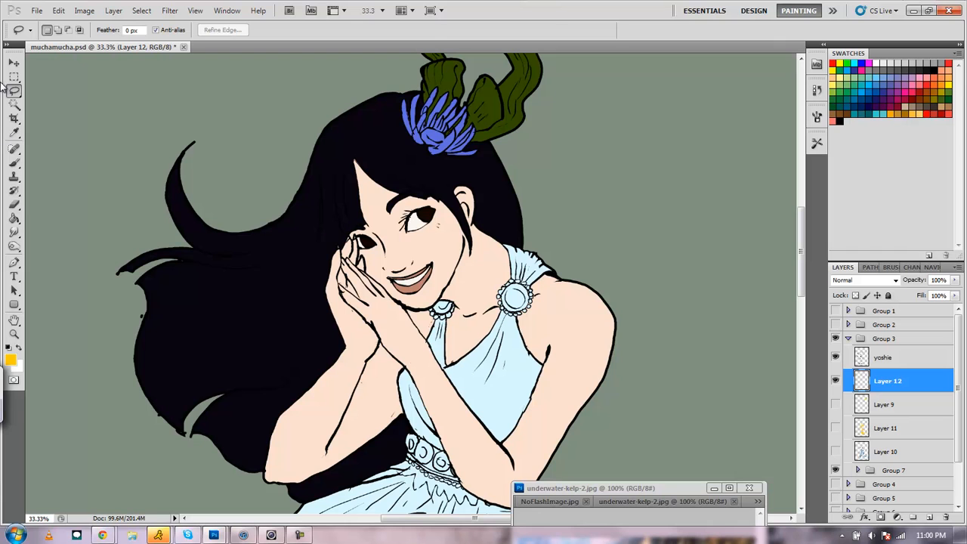
pyautogui.moveTo(353, 173)
pyautogui.mouseDown()
pyautogui.moveTo(390, 261)
pyautogui.moveTo(431, 265)
pyautogui.mouseUp()
pyautogui.moveTo(411, 299)
pyautogui.mouseDown()
pyautogui.moveTo(377, 277)
pyautogui.moveTo(370, 298)
pyautogui.moveTo(367, 254)
pyautogui.moveTo(362, 246)
pyautogui.moveTo(360, 261)
pyautogui.moveTo(360, 242)
pyautogui.moveTo(326, 213)
pyautogui.moveTo(338, 148)
pyautogui.mouseUp()
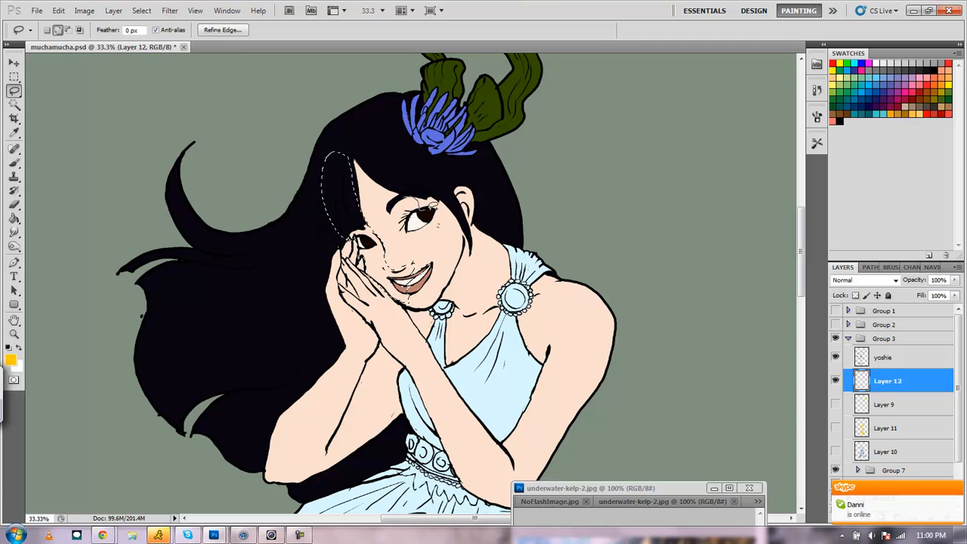
# Add the shadows around the open eye, along the jaw and on the neck to the lasso selection
pyautogui.moveTo(432, 191); pyautogui.dragTo(438, 204)
pyautogui.moveTo(465, 243); pyautogui.dragTo(469, 304)
pyautogui.moveTo(479, 299); pyautogui.dragTo(485, 306)
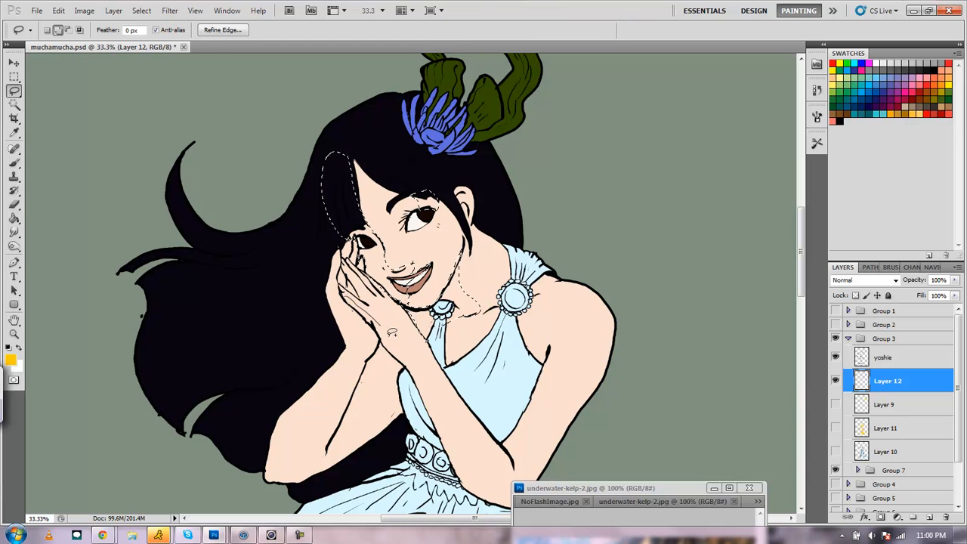
# Add the shadow sides of both forearms and the clasped hands to the lasso selection
pyautogui.moveTo(424, 374)
pyautogui.mouseDown()
pyautogui.moveTo(453, 430)
pyautogui.moveTo(485, 468)
pyautogui.moveTo(519, 489)
pyautogui.moveTo(499, 495)
pyautogui.moveTo(471, 483)
pyautogui.moveTo(420, 387)
pyautogui.mouseUp()
pyautogui.moveTo(355, 294)
pyautogui.mouseDown()
pyautogui.moveTo(337, 266)
pyautogui.moveTo(347, 325)
pyautogui.mouseUp()
pyautogui.moveTo(343, 363)
pyautogui.mouseDown()
pyautogui.moveTo(296, 432)
pyautogui.moveTo(296, 478)
pyautogui.moveTo(278, 479)
pyautogui.moveTo(266, 471)
pyautogui.moveTo(276, 417)
pyautogui.moveTo(334, 355)
pyautogui.mouseUp()
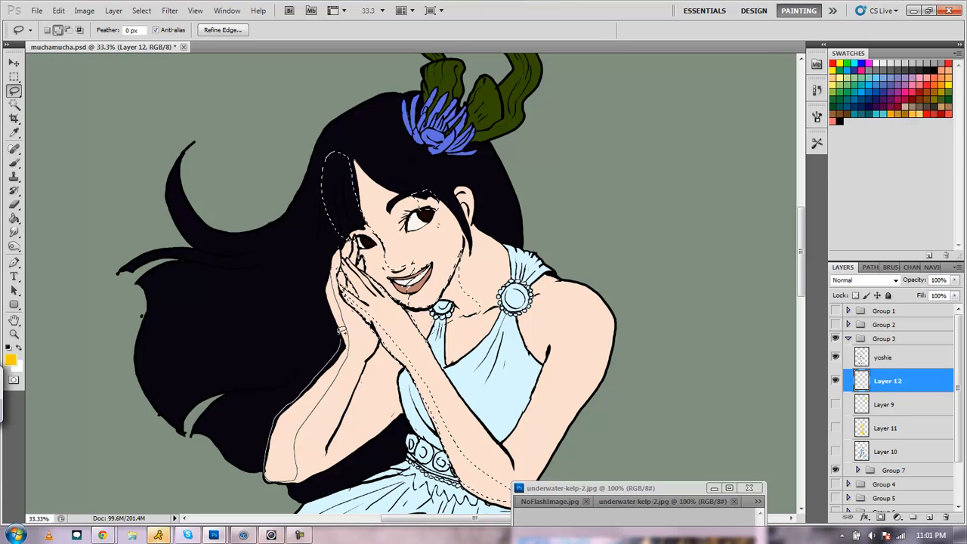
pyautogui.moveTo(333, 260); pyautogui.dragTo(334, 262)
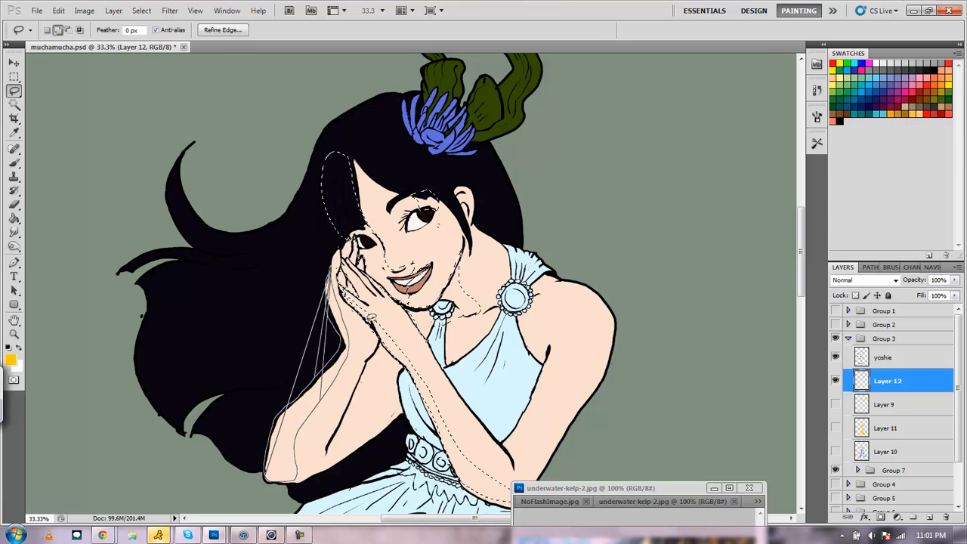
pyautogui.moveTo(344, 421)
pyautogui.mouseDown()
pyautogui.moveTo(354, 451)
pyautogui.moveTo(406, 400)
pyautogui.moveTo(406, 362)
pyautogui.moveTo(381, 336)
pyautogui.moveTo(343, 420)
pyautogui.mouseUp()
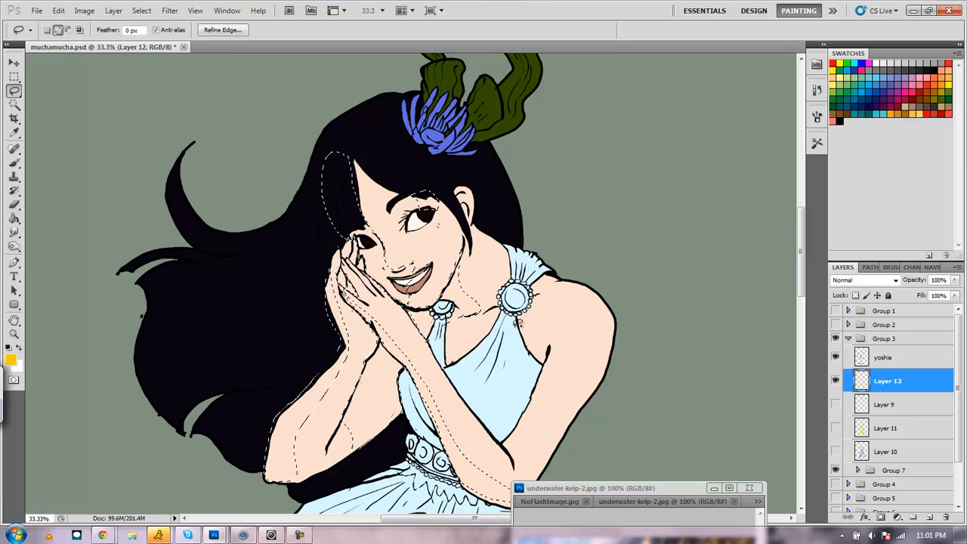
# Add the shadows beside the upper arm, on the bodice and belt, and over the hip to the selection
pyautogui.scroll(-3, 805, 295)
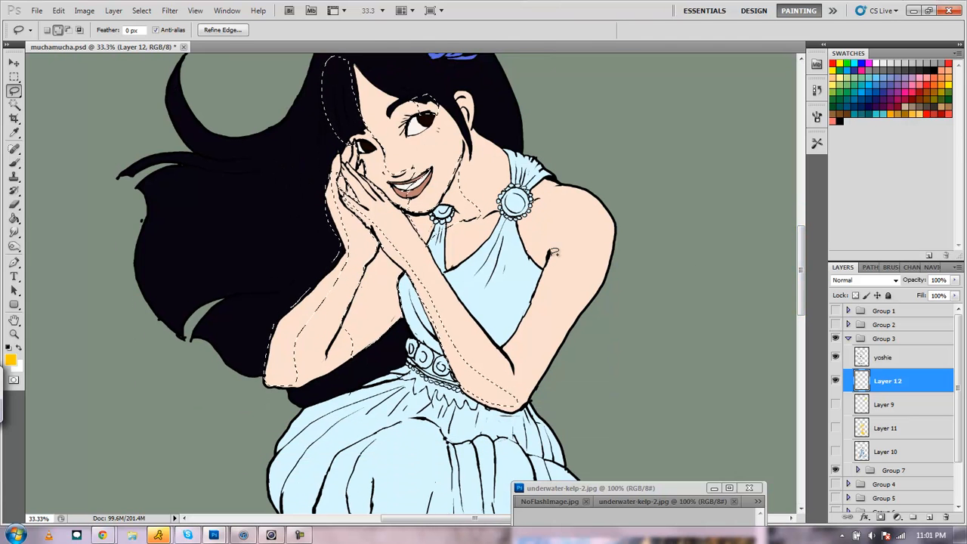
pyautogui.moveTo(559, 228)
pyautogui.mouseDown()
pyautogui.moveTo(554, 280)
pyautogui.moveTo(531, 331)
pyautogui.mouseUp()
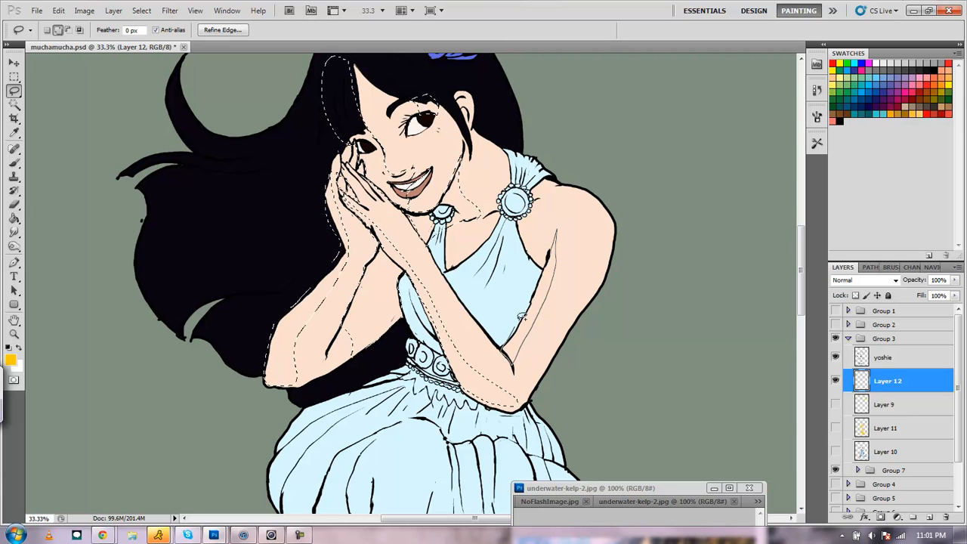
pyautogui.moveTo(543, 279); pyautogui.dragTo(526, 256)
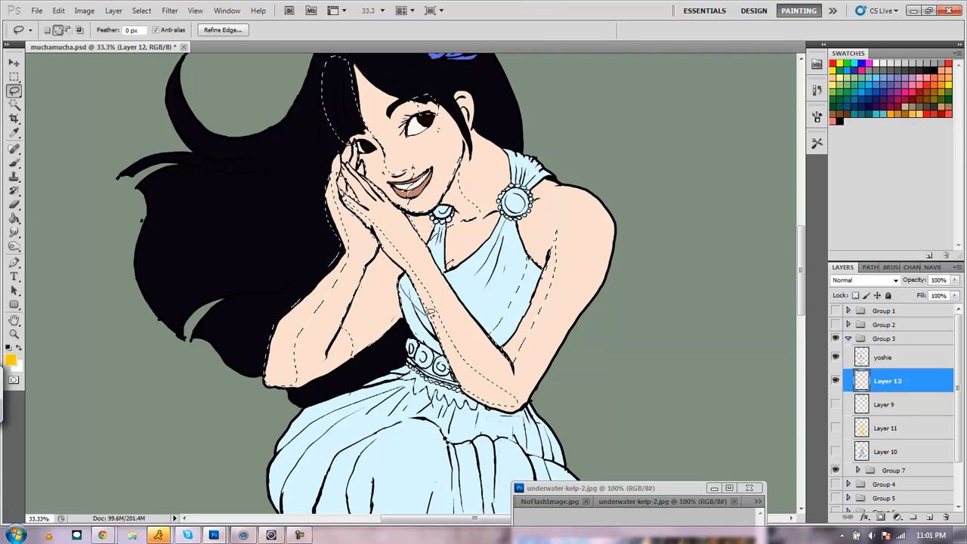
pyautogui.moveTo(401, 284); pyautogui.dragTo(420, 316)
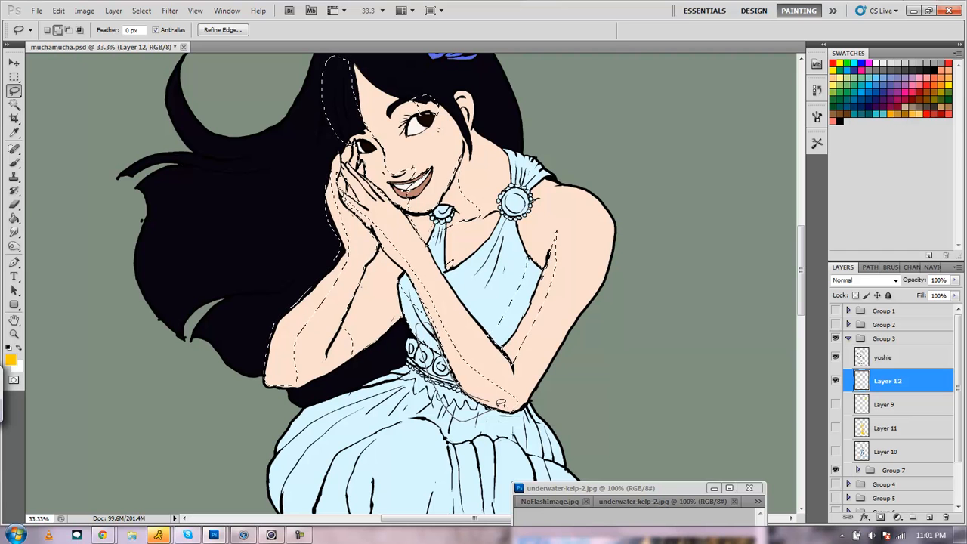
pyautogui.moveTo(397, 386)
pyautogui.mouseDown()
pyautogui.moveTo(369, 396)
pyautogui.moveTo(334, 431)
pyautogui.moveTo(331, 477)
pyautogui.moveTo(305, 520)
pyautogui.moveTo(263, 439)
pyautogui.moveTo(299, 409)
pyautogui.mouseUp()
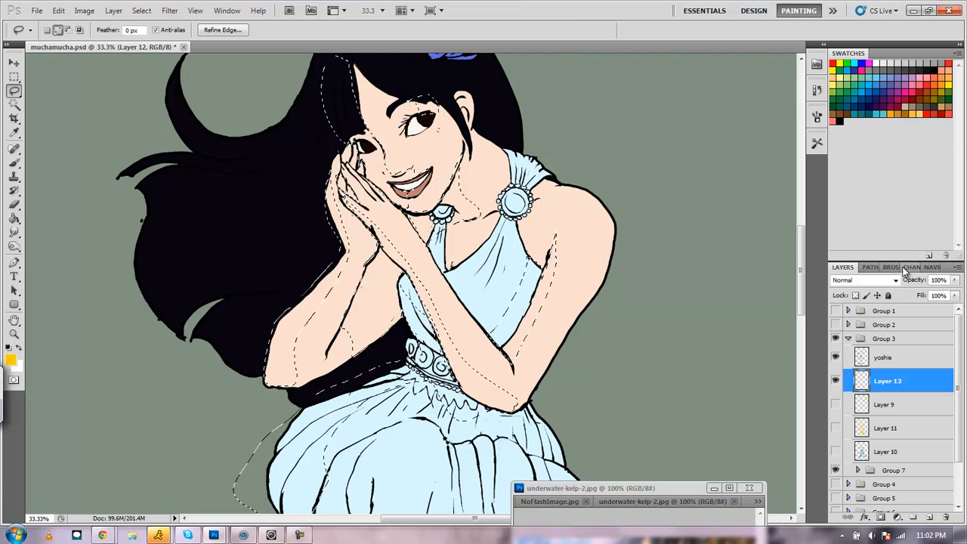
# Extend the lasso selection down the shadow side of the skirt and across the spread hem
pyautogui.click(928, 268)
pyautogui.moveTo(910, 373); pyautogui.dragTo(907, 400)
pyautogui.moveTo(331, 257)
pyautogui.mouseDown()
pyautogui.moveTo(408, 233)
pyautogui.moveTo(422, 246)
pyautogui.moveTo(383, 495)
pyautogui.moveTo(358, 504)
pyautogui.moveTo(327, 498)
pyautogui.moveTo(332, 437)
pyautogui.moveTo(359, 358)
pyautogui.moveTo(346, 341)
pyautogui.moveTo(324, 345)
pyautogui.moveTo(294, 299)
pyautogui.moveTo(333, 261)
pyautogui.mouseUp()
pyautogui.moveTo(858, 381); pyautogui.dragTo(858, 408)
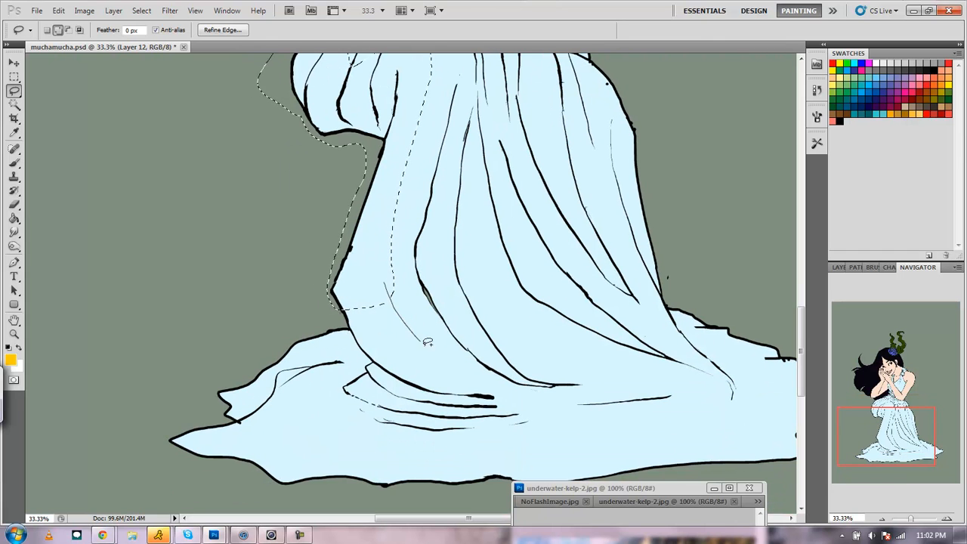
pyautogui.moveTo(473, 373)
pyautogui.mouseDown()
pyautogui.moveTo(498, 387)
pyautogui.moveTo(437, 417)
pyautogui.moveTo(318, 405)
pyautogui.moveTo(227, 411)
pyautogui.moveTo(216, 369)
pyautogui.mouseUp()
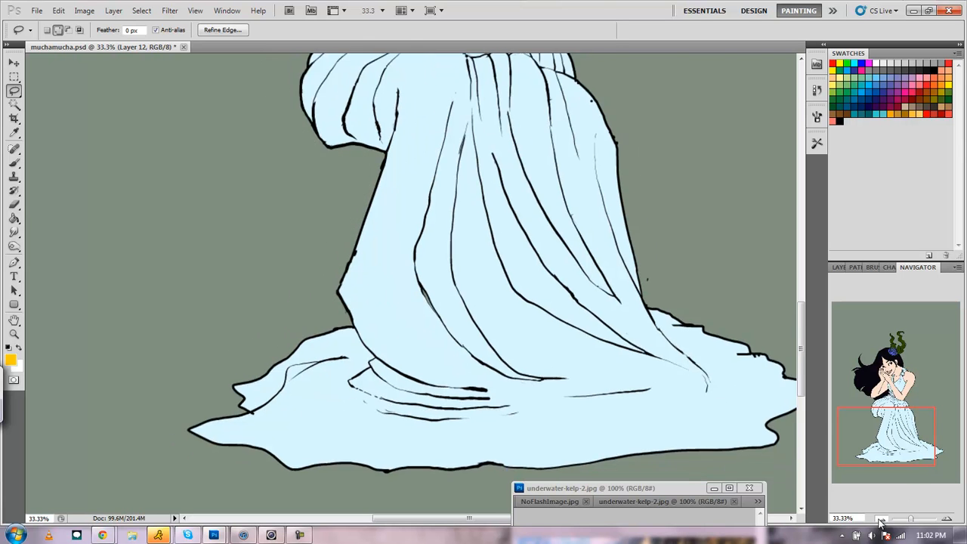
# Sample a dark blue from the deep water in underwater-kelp-2.jpg as the shadow color and minimize that image
pyautogui.click(880, 519)
pyautogui.click(881, 519)
pyautogui.moveTo(904, 426); pyautogui.dragTo(901, 410)
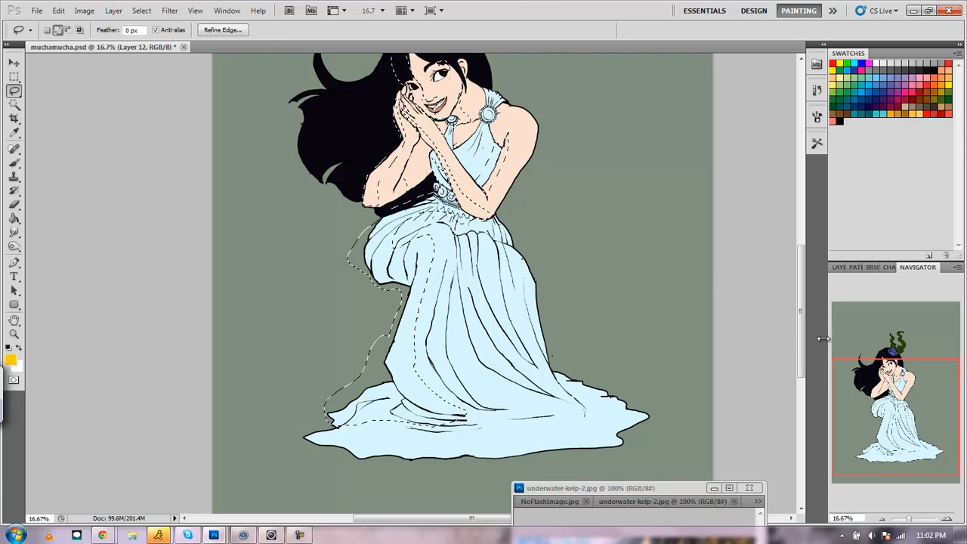
pyautogui.moveTo(891, 399); pyautogui.dragTo(890, 373)
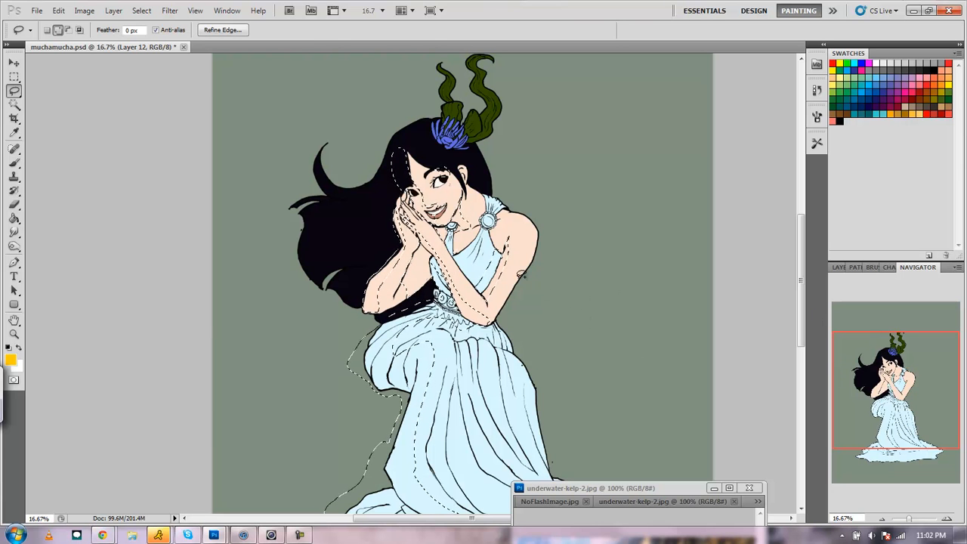
pyautogui.moveTo(907, 326); pyautogui.dragTo(907, 347)
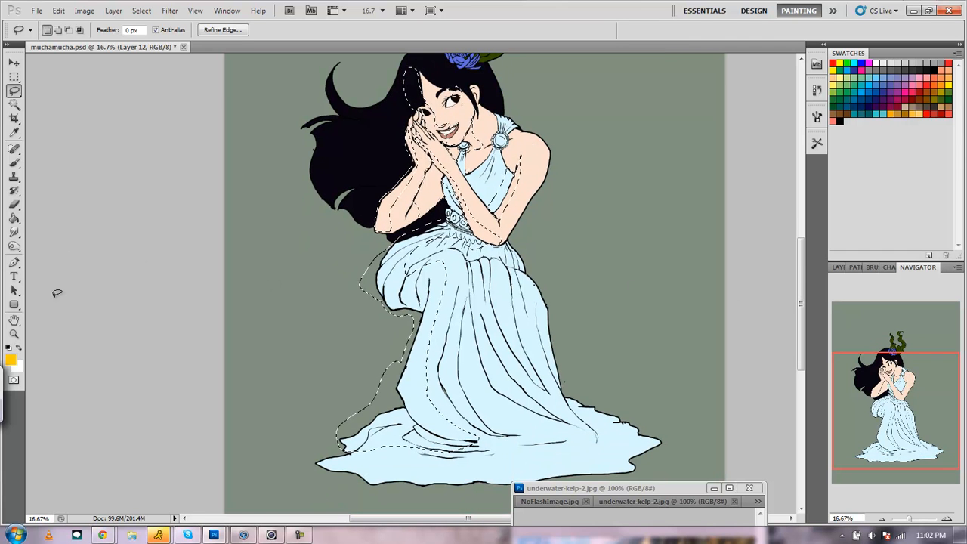
pyautogui.moveTo(644, 490)
pyautogui.mouseDown()
pyautogui.moveTo(660, 315)
pyautogui.moveTo(654, 232)
pyautogui.mouseUp()
pyautogui.hotkey('ctrl', 'd')
pyautogui.click(14, 132)
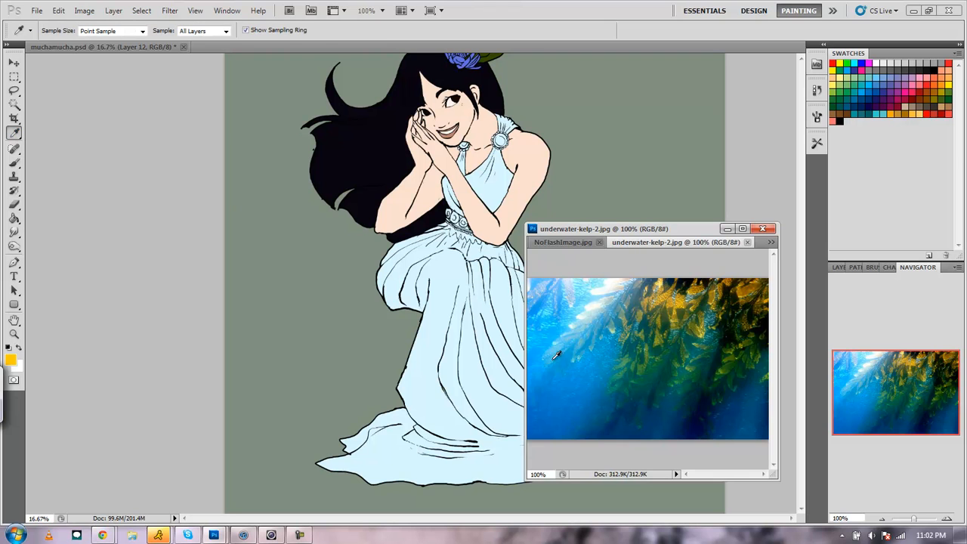
pyautogui.click(606, 429)
pyautogui.click(727, 228)
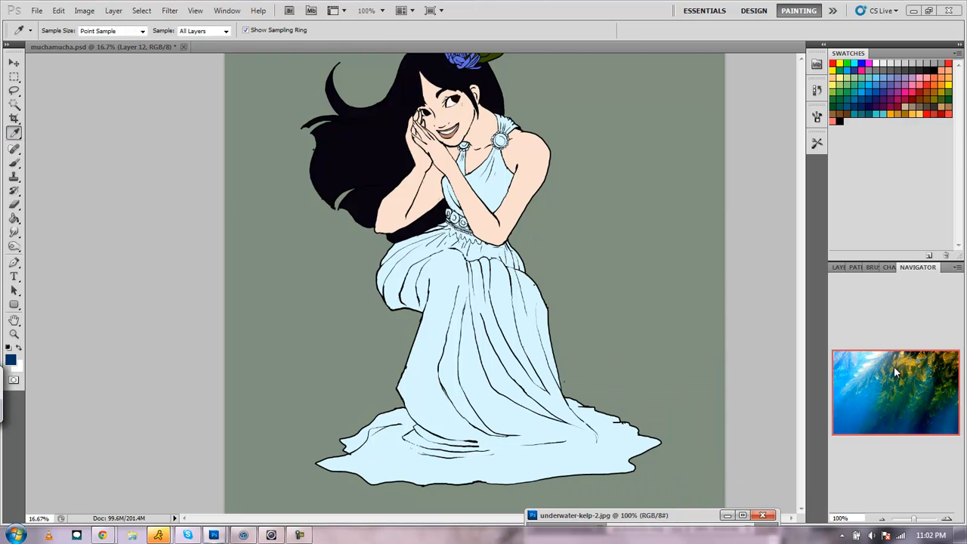
# Return to muchamucha.psd and fill the selected shadow shapes on Layer 12 with the dark blue
pyautogui.click(159, 47)
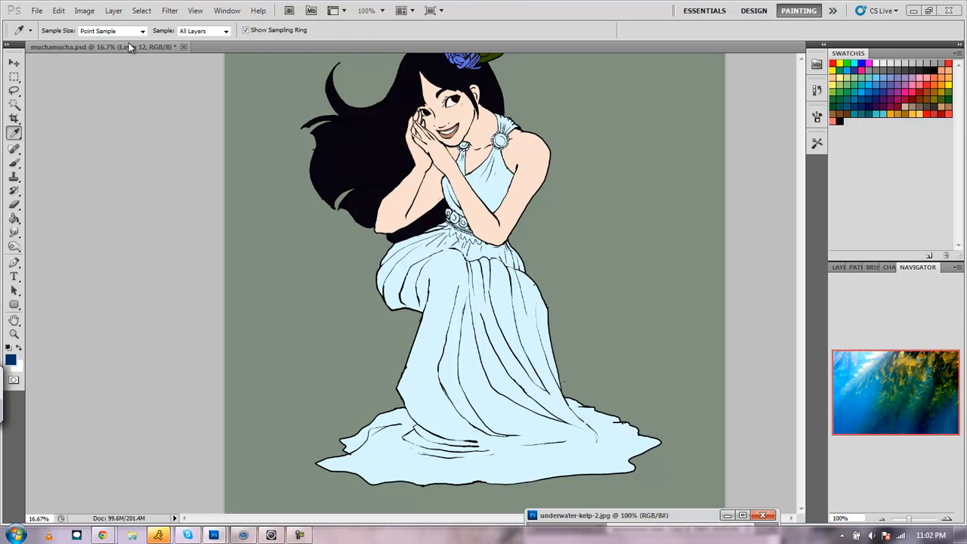
pyautogui.moveTo(866, 383); pyautogui.dragTo(870, 376)
pyautogui.hotkey('ctrl', 'd')
pyautogui.click(838, 268)
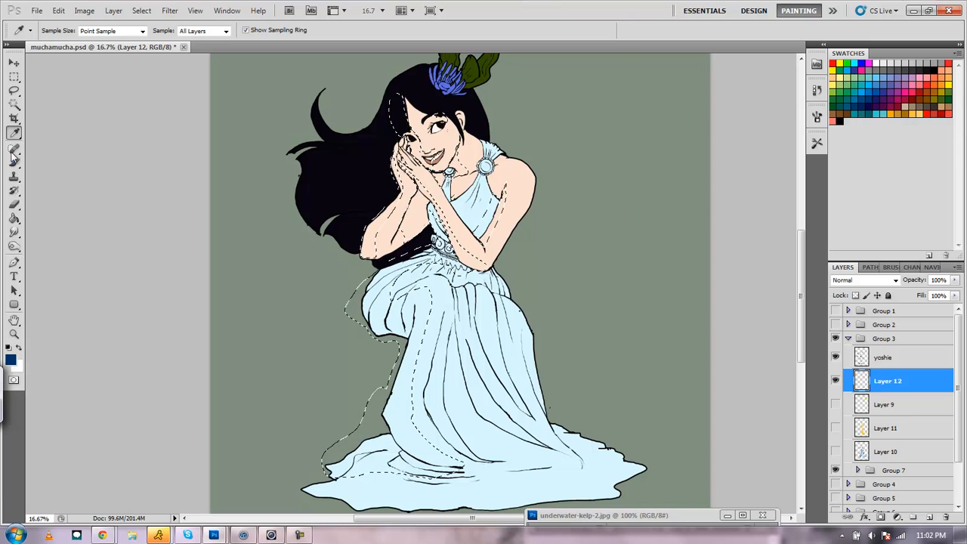
pyautogui.click(14, 217)
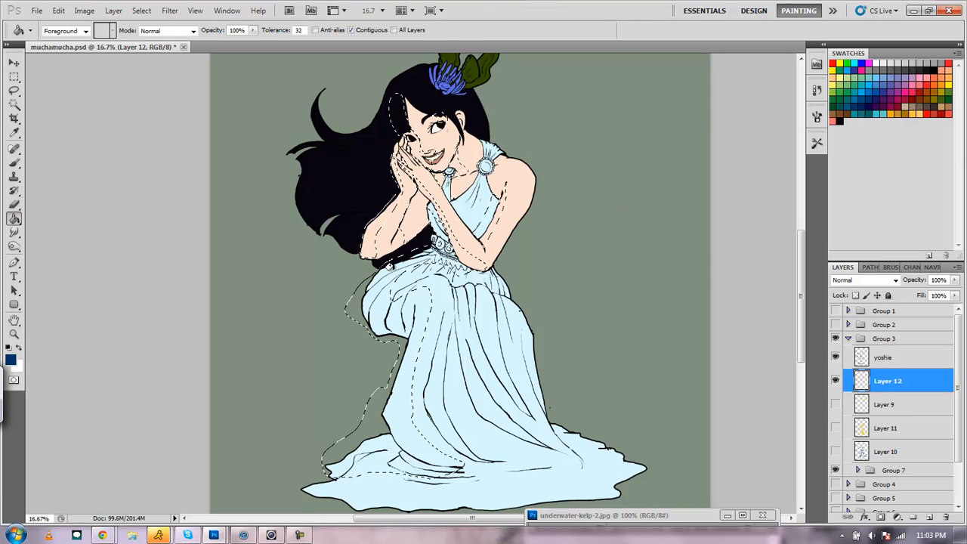
pyautogui.click(422, 357)
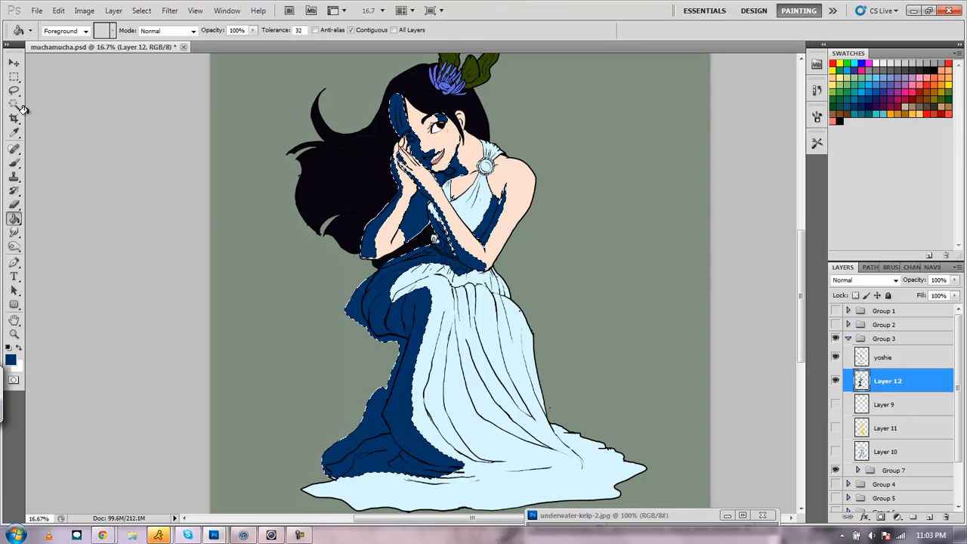
# Deselect the shadow shapes and brush dark blue over the unfilled gaps around the belt and under the elbow
pyautogui.click(16, 79)
pyautogui.hotkey('ctrl', 'd')
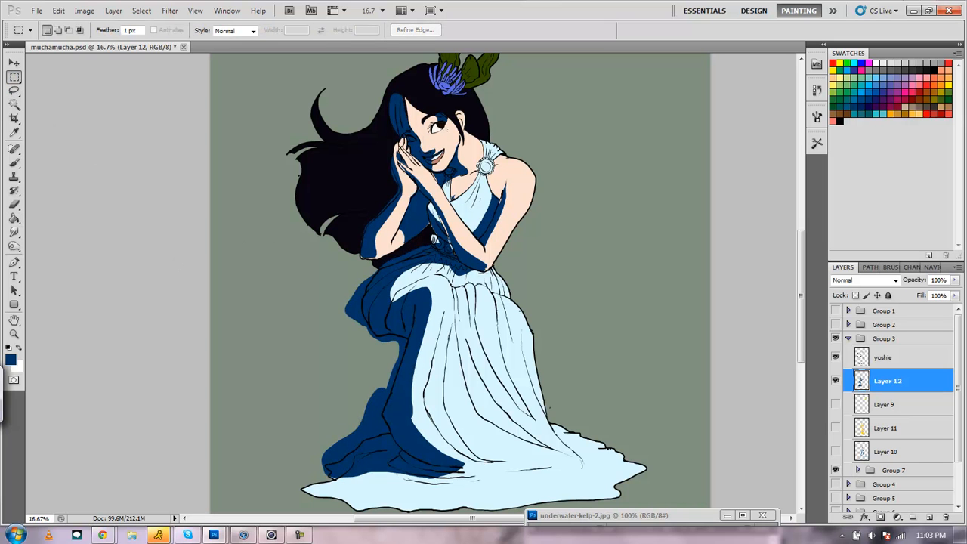
pyautogui.click(14, 162)
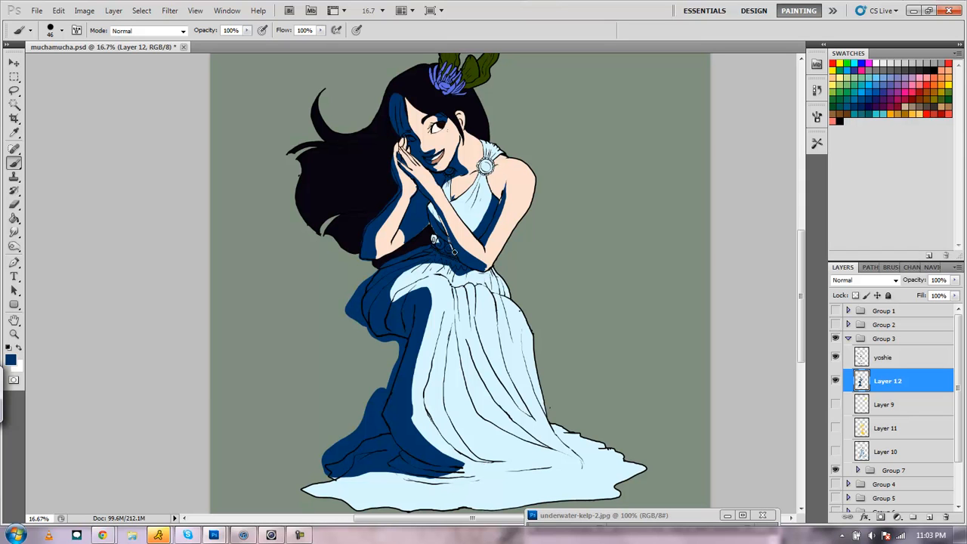
pyautogui.moveTo(457, 272)
pyautogui.mouseDown()
pyautogui.moveTo(471, 282)
pyautogui.moveTo(484, 269)
pyautogui.moveTo(469, 277)
pyautogui.moveTo(474, 271)
pyautogui.mouseUp()
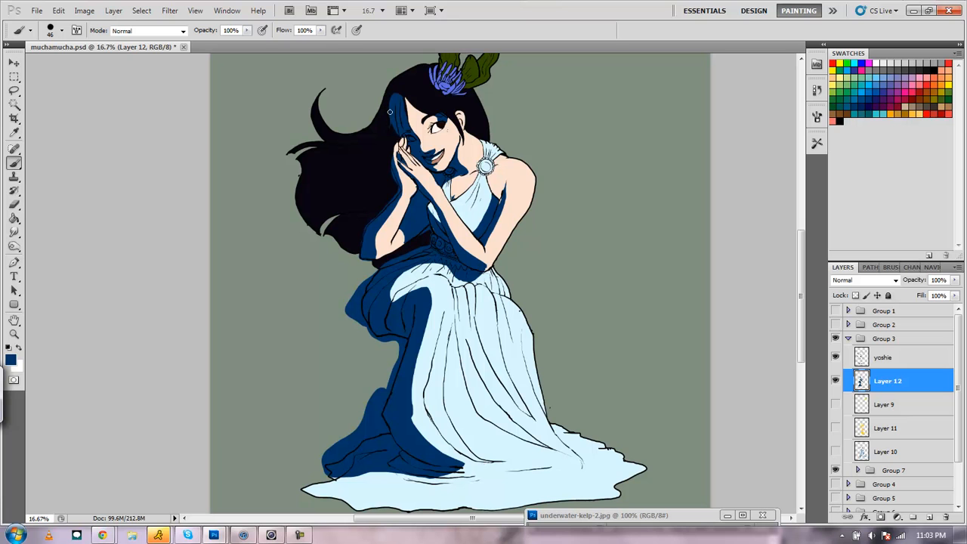
# Try brushing dark blue shadow over the hair beside the face and arm, and undo it
pyautogui.moveTo(390, 119)
pyautogui.mouseDown()
pyautogui.moveTo(350, 221)
pyautogui.moveTo(349, 248)
pyautogui.moveTo(348, 224)
pyautogui.moveTo(367, 213)
pyautogui.moveTo(372, 224)
pyautogui.moveTo(390, 172)
pyautogui.mouseUp()
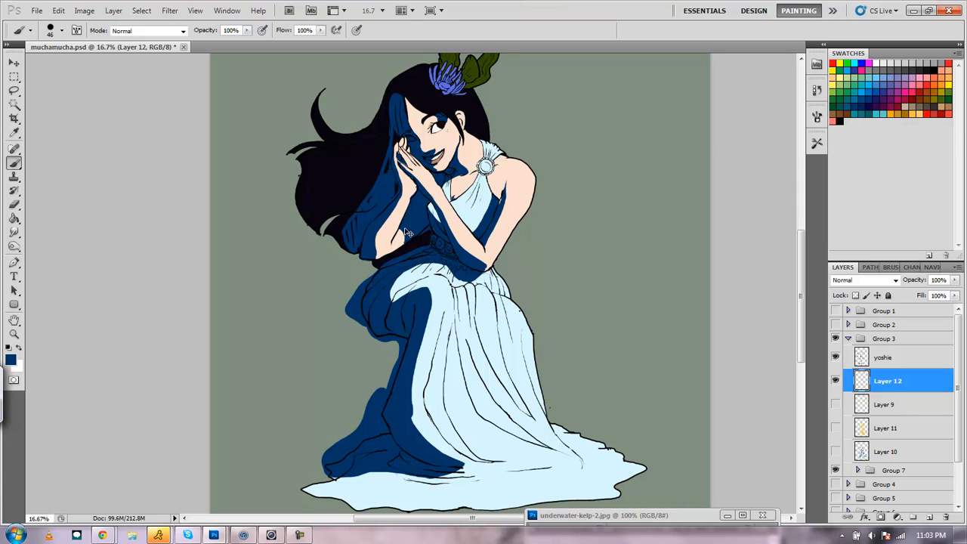
pyautogui.hotkey('ctrl', 'z')
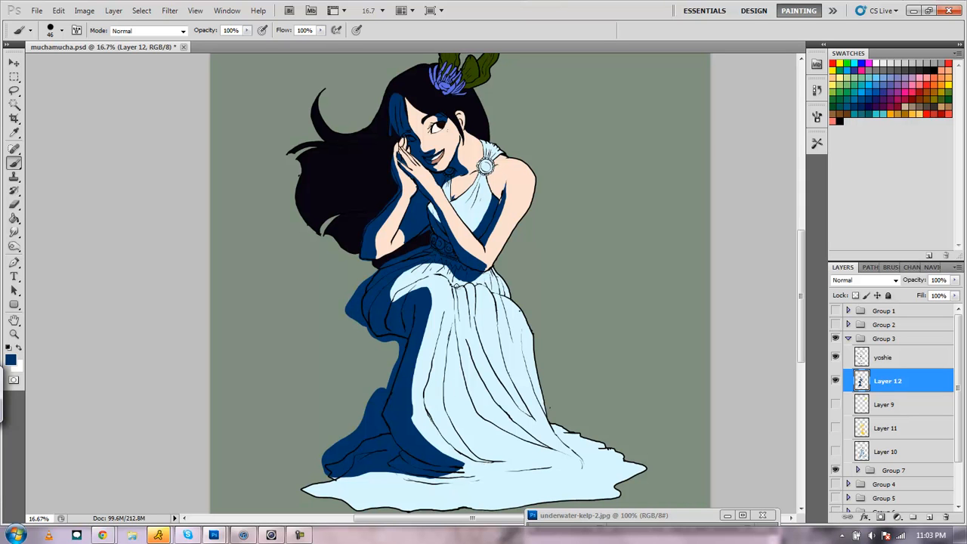
# Brush a dark blue shadow along the long central fold of the skirt, from the waist toward the hem
pyautogui.moveTo(452, 285); pyautogui.dragTo(477, 412)
pyautogui.moveTo(460, 346)
pyautogui.mouseDown()
pyautogui.moveTo(480, 407)
pyautogui.moveTo(543, 446)
pyautogui.moveTo(478, 407)
pyautogui.moveTo(527, 444)
pyautogui.mouseUp()
pyautogui.moveTo(437, 346)
pyautogui.mouseDown()
pyautogui.moveTo(431, 396)
pyautogui.moveTo(447, 436)
pyautogui.moveTo(427, 402)
pyautogui.moveTo(426, 384)
pyautogui.moveTo(453, 451)
pyautogui.moveTo(433, 416)
pyautogui.mouseUp()
pyautogui.moveTo(463, 453)
pyautogui.mouseDown()
pyautogui.moveTo(487, 464)
pyautogui.moveTo(453, 427)
pyautogui.moveTo(439, 387)
pyautogui.mouseUp()
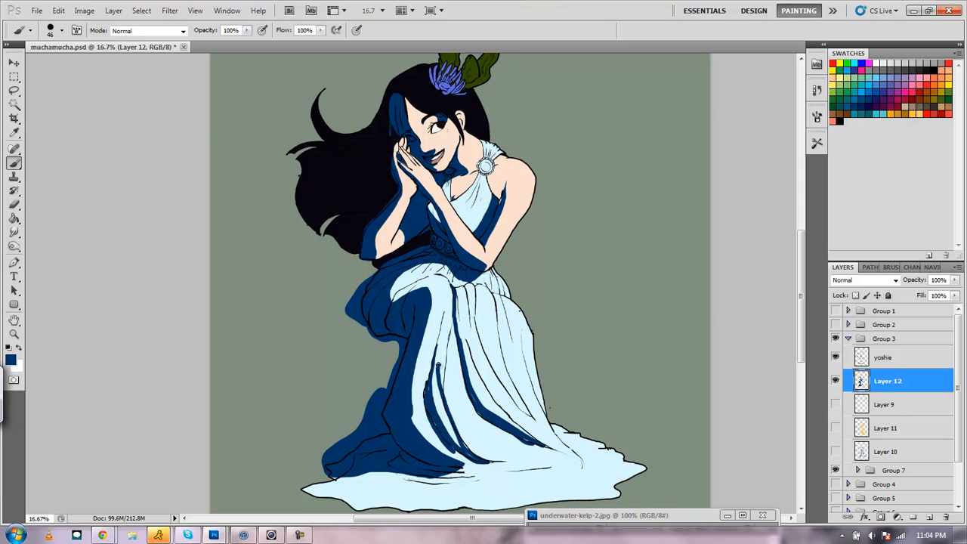
pyautogui.hotkey('ctrl', 'z')
# Lasso the narrow skirt fold between the central fold and the large shadow, fill it with dark blue, and deselect it
pyautogui.click(14, 90)
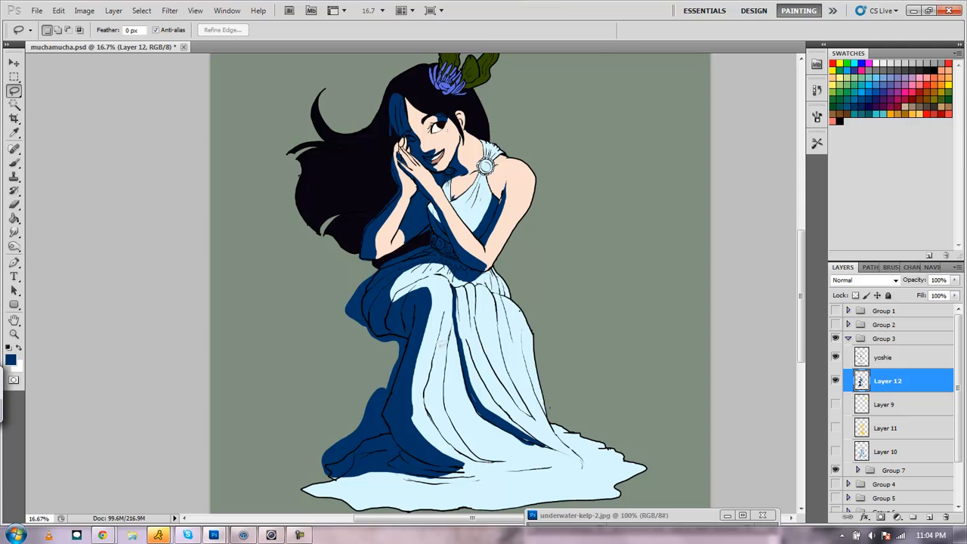
pyautogui.moveTo(427, 401)
pyautogui.mouseDown()
pyautogui.moveTo(446, 431)
pyautogui.moveTo(491, 463)
pyautogui.moveTo(446, 395)
pyautogui.moveTo(440, 334)
pyautogui.moveTo(433, 354)
pyautogui.moveTo(435, 341)
pyautogui.mouseUp()
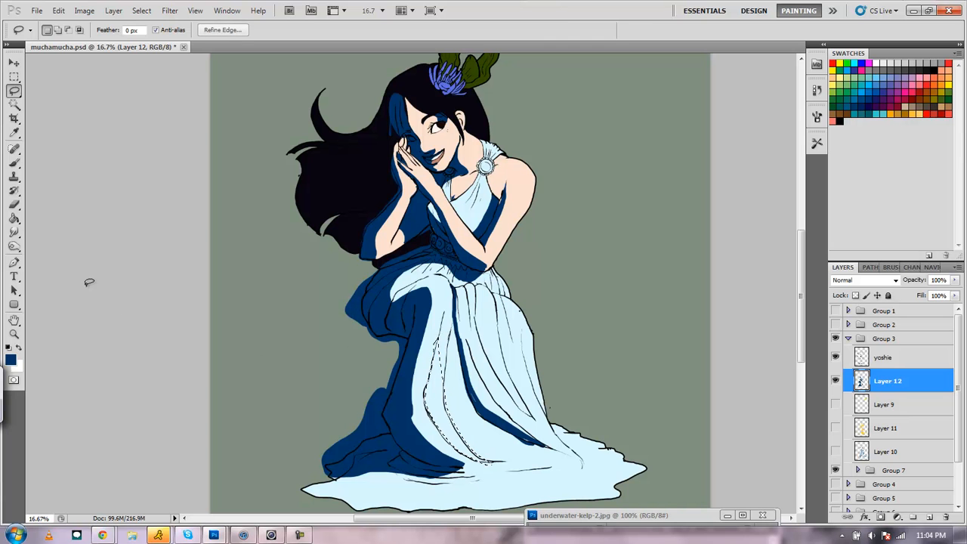
pyautogui.click(13, 219)
pyautogui.click(436, 394)
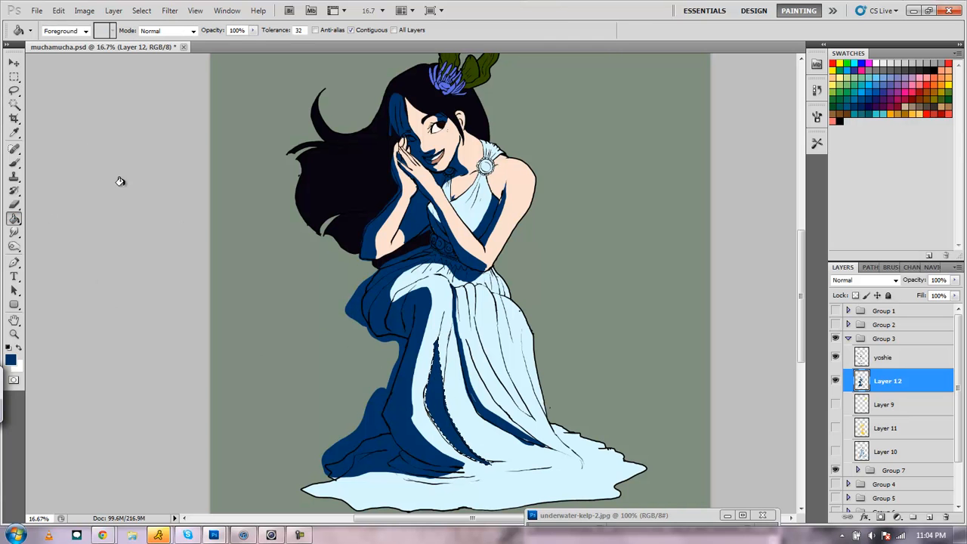
pyautogui.click(13, 76)
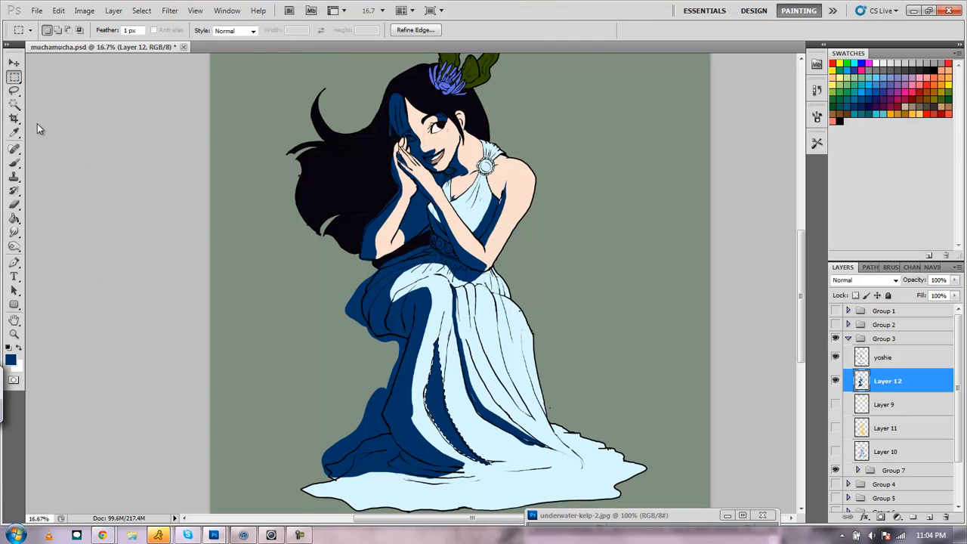
pyautogui.click(13, 90)
pyautogui.click(475, 331)
pyautogui.click(464, 208)
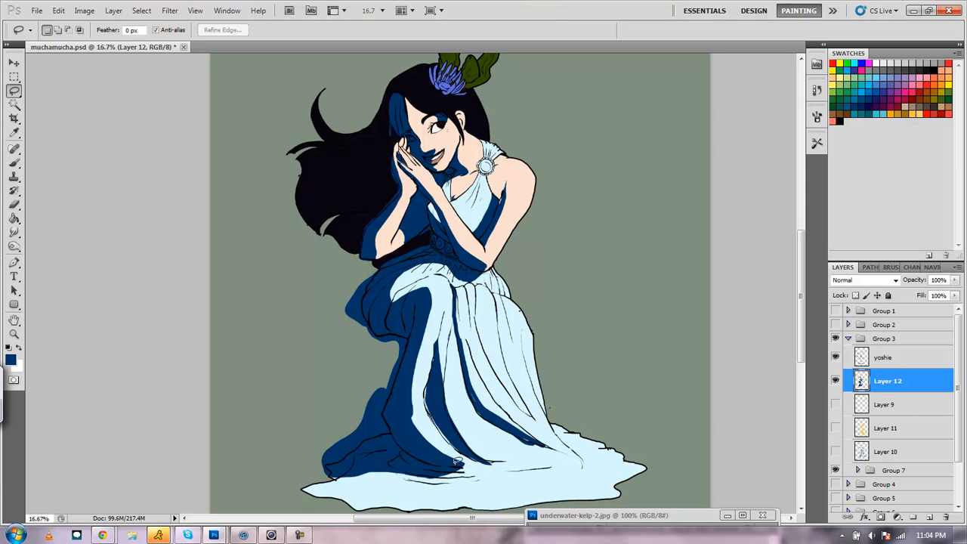
# Lasso the unfilled gap at the tip of the hem shadow, fill it with dark blue, and deselect it
pyautogui.moveTo(452, 462)
pyautogui.mouseDown()
pyautogui.moveTo(449, 478)
pyautogui.moveTo(416, 473)
pyautogui.moveTo(434, 458)
pyautogui.moveTo(452, 462)
pyautogui.mouseUp()
pyautogui.press('g')
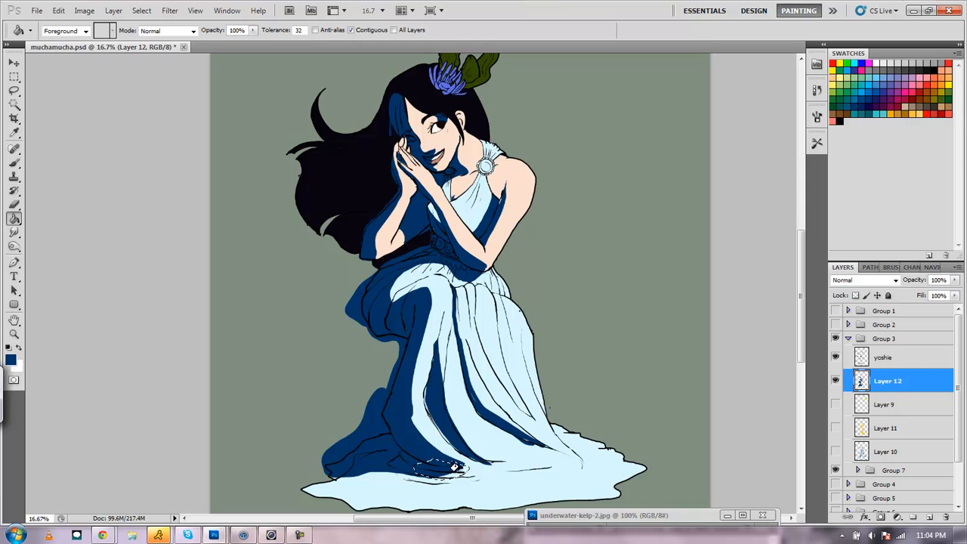
pyautogui.click(457, 470)
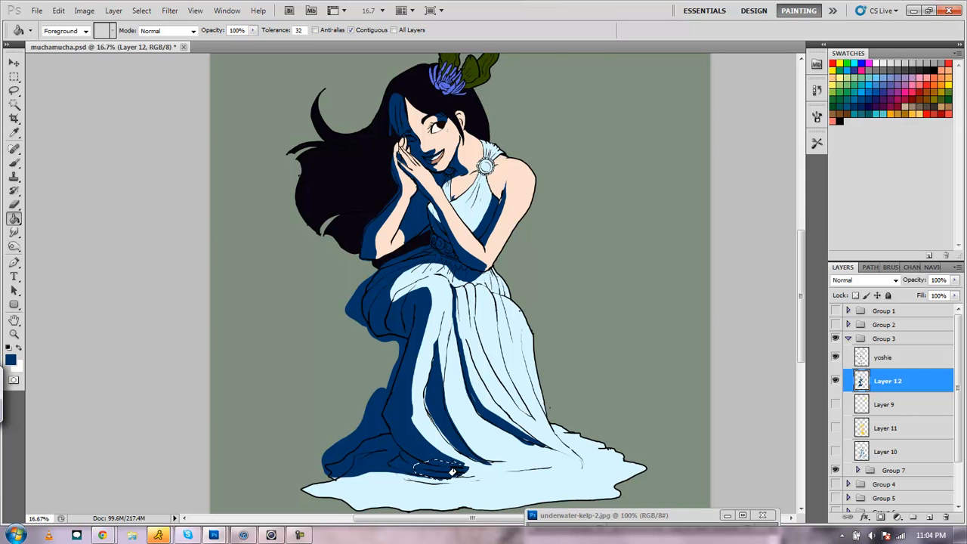
pyautogui.click(13, 77)
pyautogui.click(80, 140)
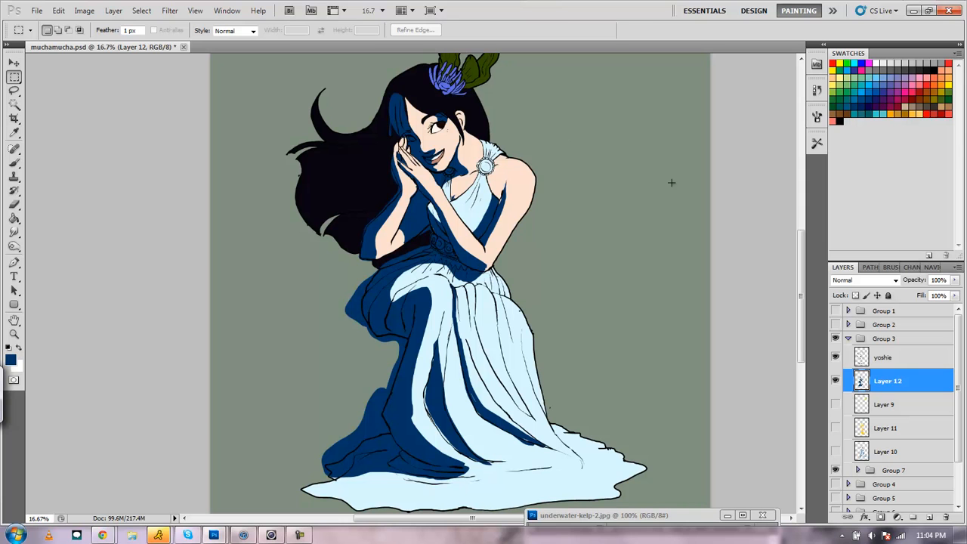
# Show Layer 9 with the yellow light arrow and switch to the Color Scheme Designer page in Chrome
pyautogui.click(835, 406)
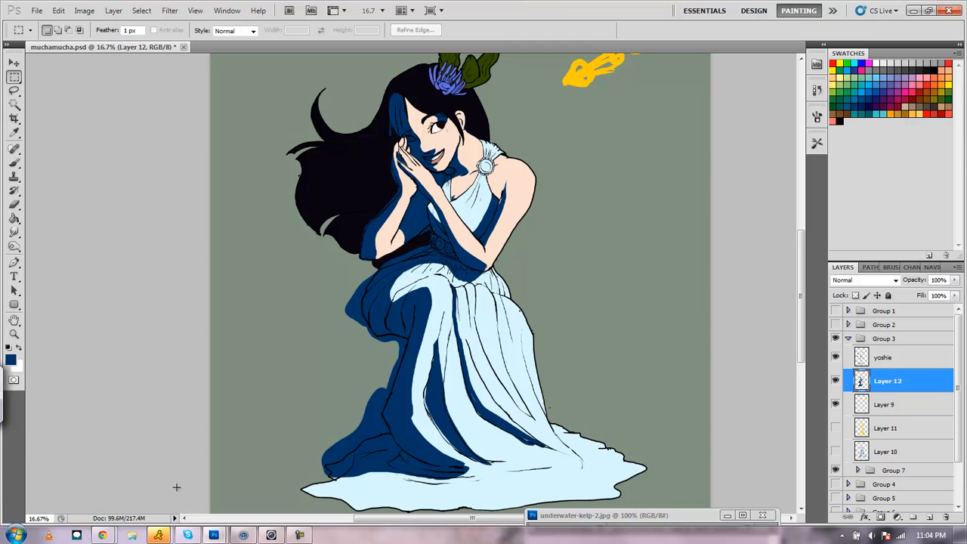
pyautogui.moveTo(103, 535)
pyautogui.click(204, 469)
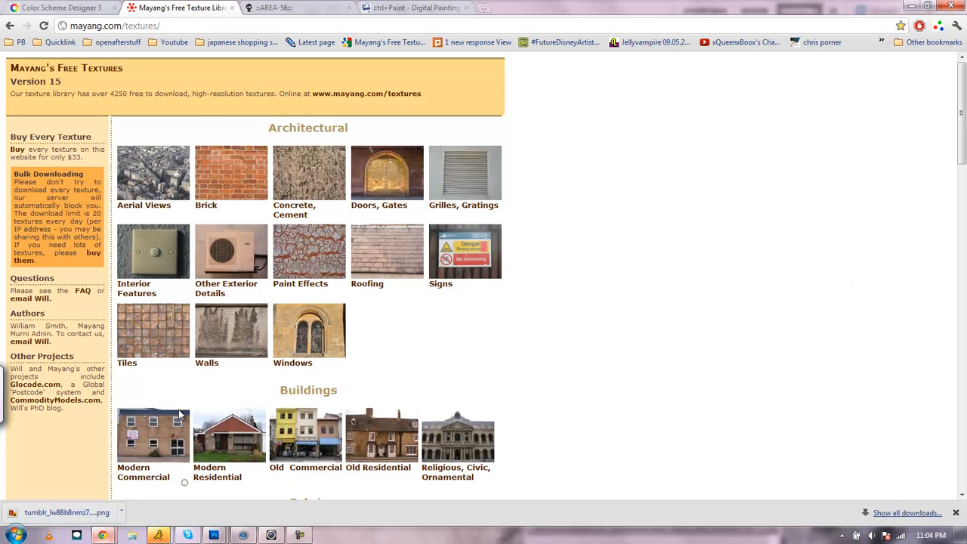
pyautogui.click(91, 9)
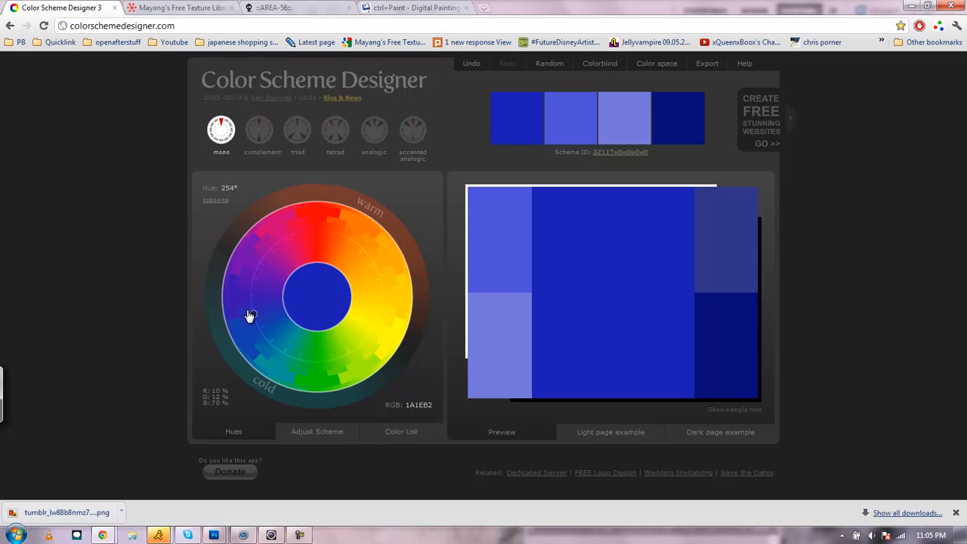
# Explore yellow and orange light hues with their complements on the color wheel, ending at hue 43°, and return to muchamucha.psd in Photoshop
pyautogui.moveTo(387, 321); pyautogui.dragTo(390, 295)
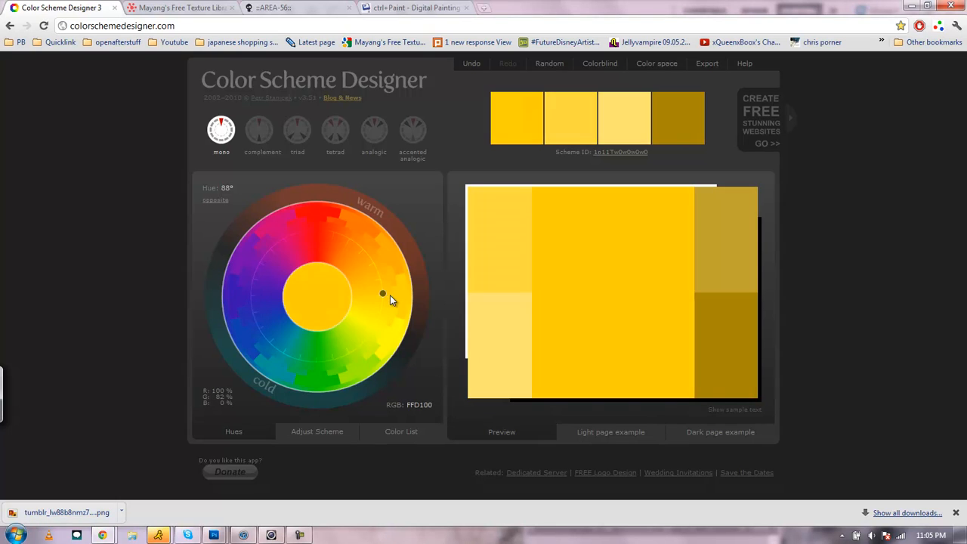
pyautogui.click(259, 129)
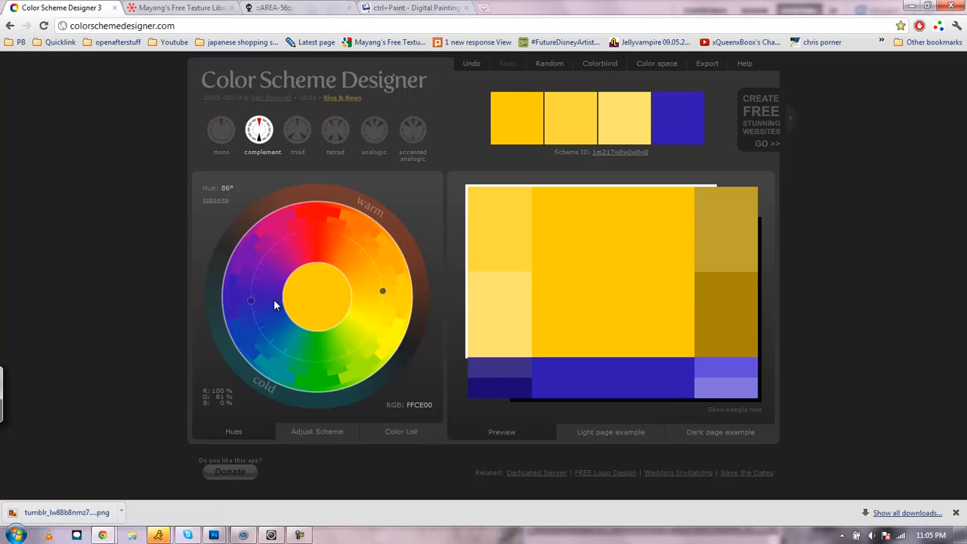
pyautogui.moveTo(381, 293); pyautogui.dragTo(362, 247)
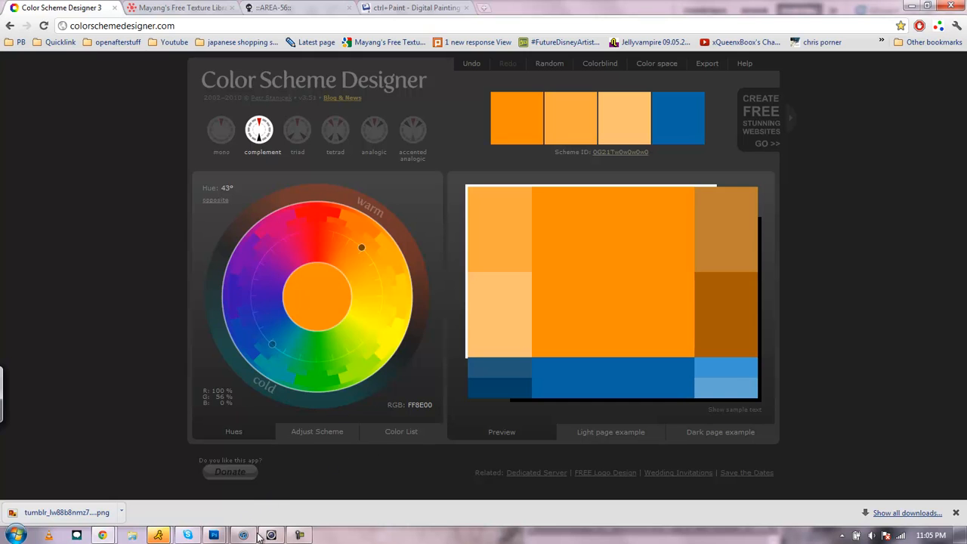
pyautogui.moveTo(216, 536)
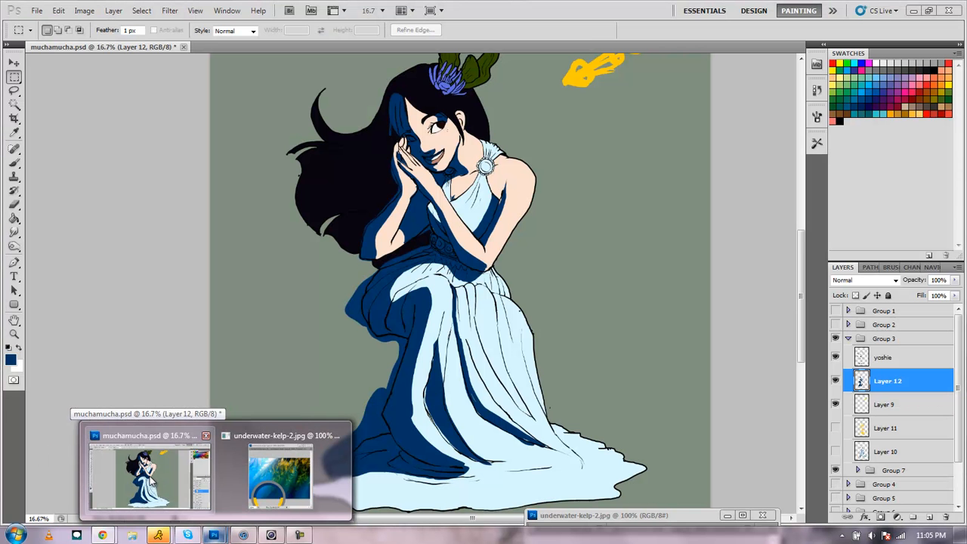
pyautogui.click(152, 481)
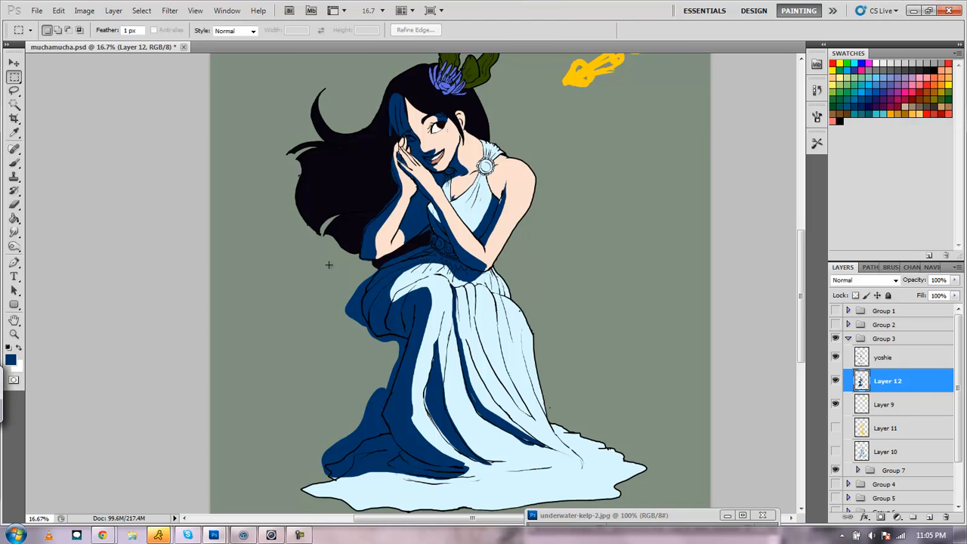
# Look at the shared screen in the Skype call and return to Photoshop
pyautogui.click(187, 535)
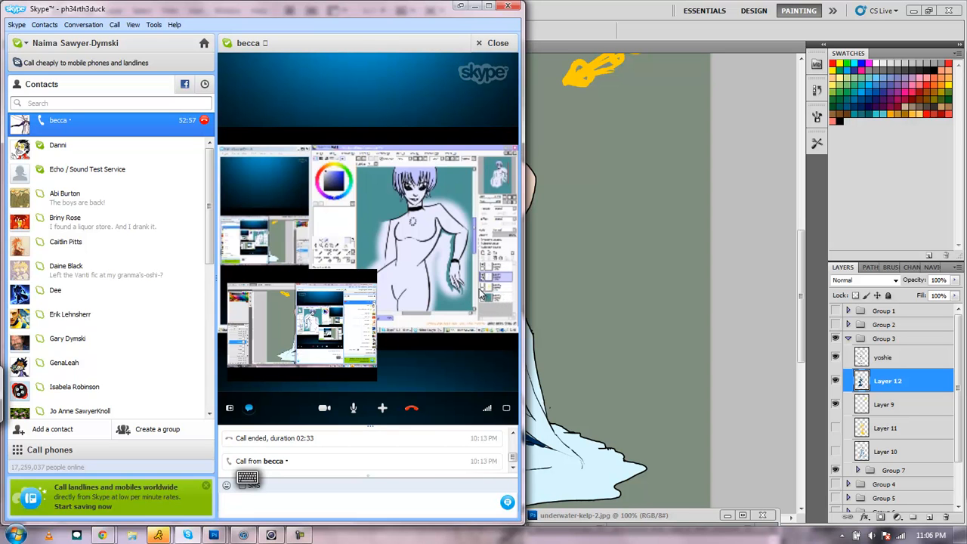
pyautogui.click(641, 24)
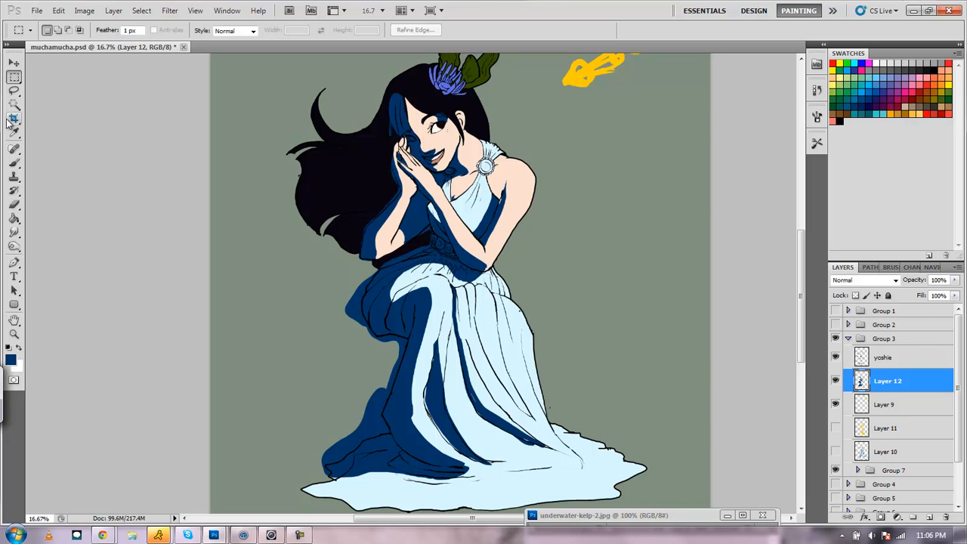
# Lower the opacity of the Layer 12 shadows to 29%
pyautogui.click(15, 91)
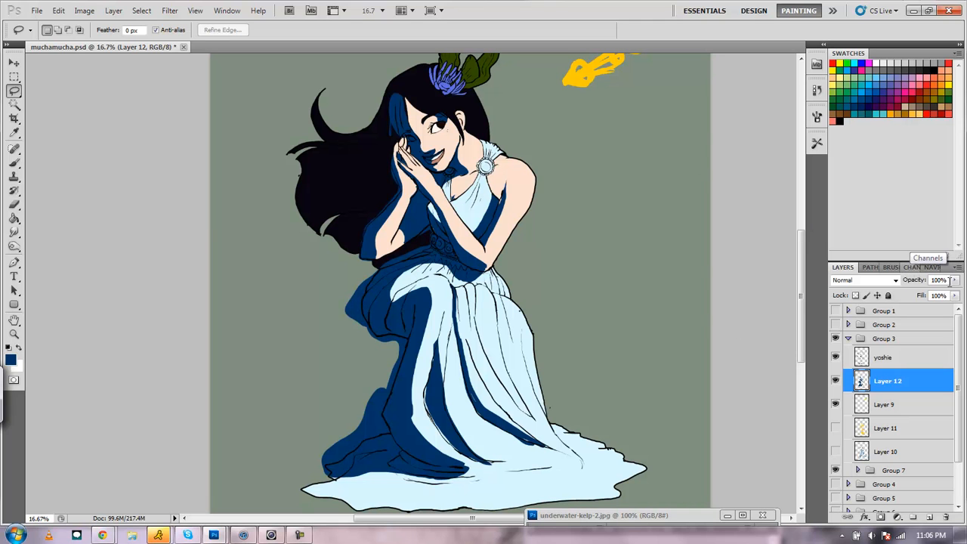
pyautogui.moveTo(953, 280)
pyautogui.mouseDown()
pyautogui.moveTo(949, 292)
pyautogui.moveTo(915, 304)
pyautogui.mouseUp()
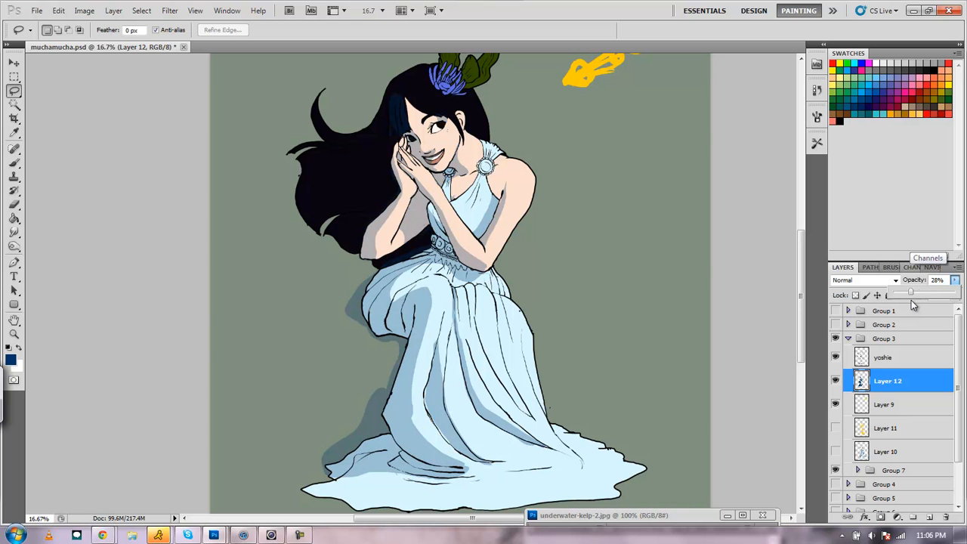
pyautogui.moveTo(915, 304); pyautogui.dragTo(912, 305)
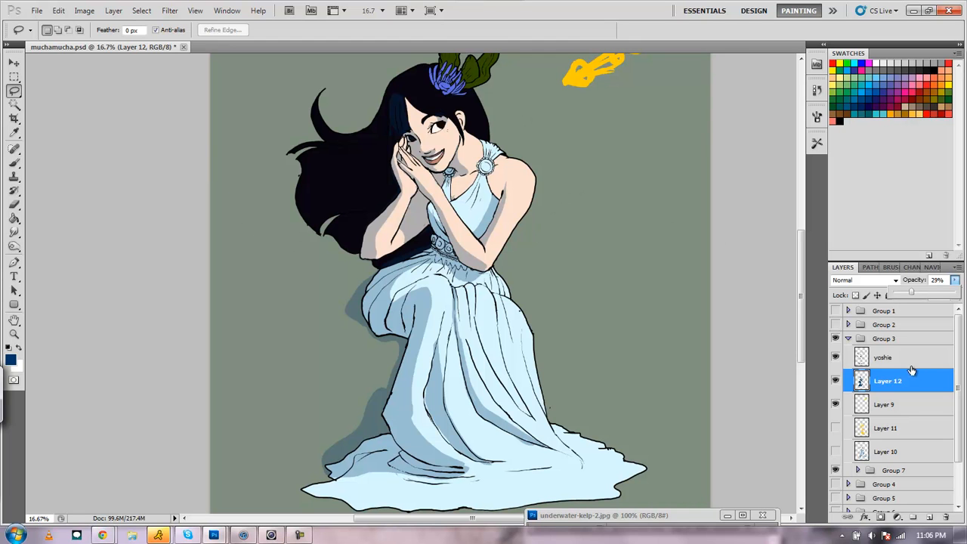
pyautogui.press('i')
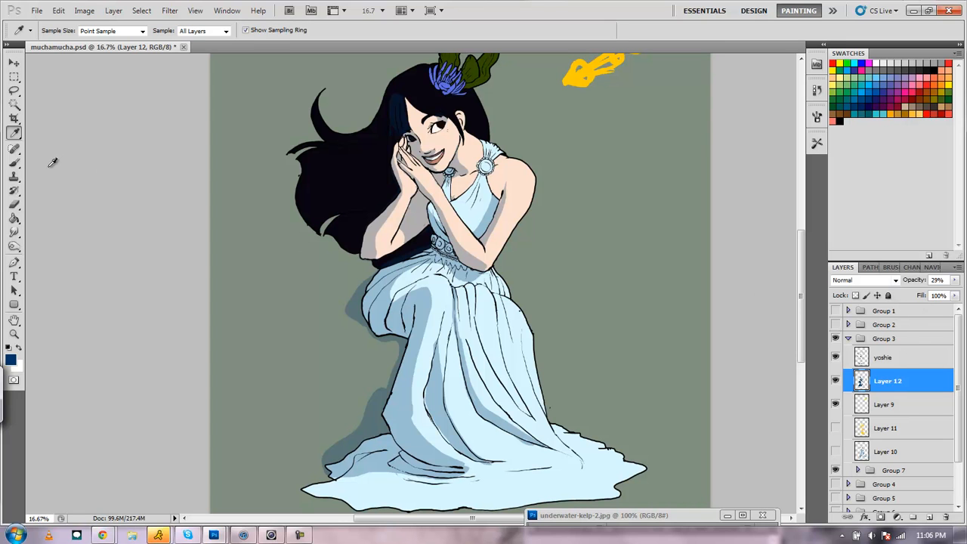
pyautogui.click(14, 162)
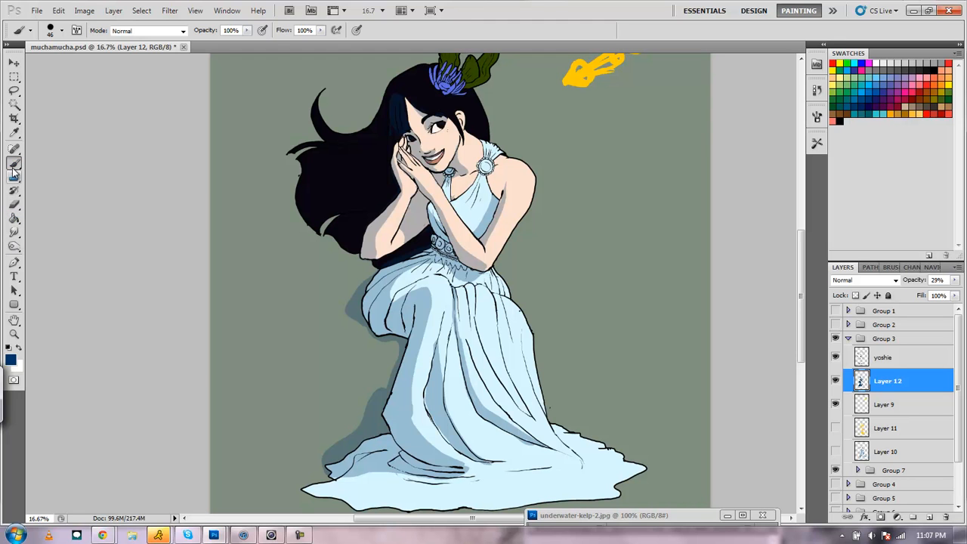
pyautogui.click(15, 204)
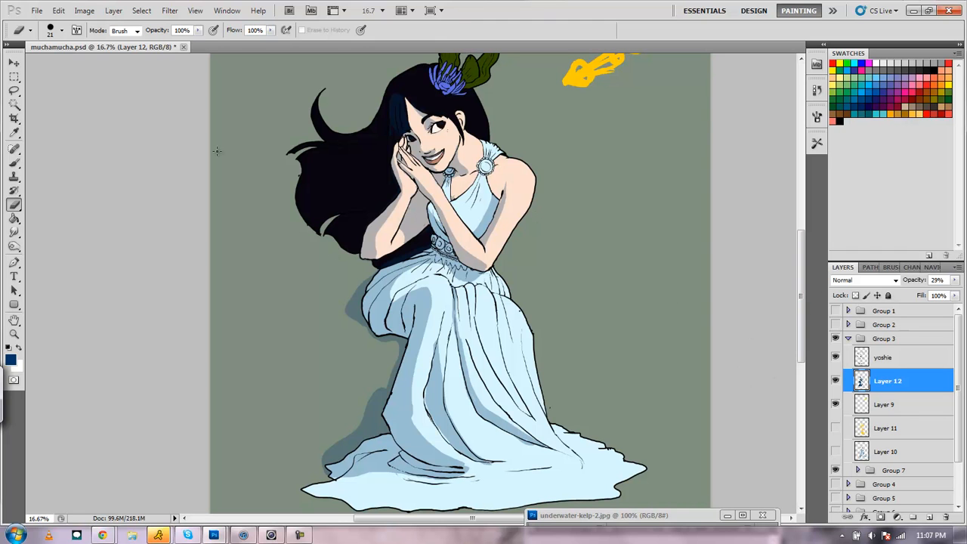
pyautogui.press('b')
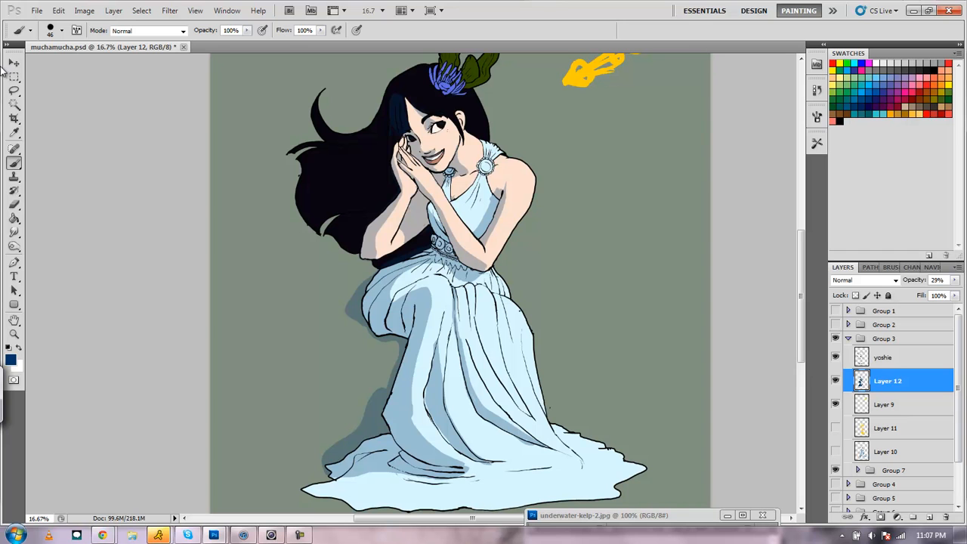
# Select the empty area around Layer 12's shadows with the Magic Wand and invert the selection to the shadow shapes
pyautogui.click(14, 105)
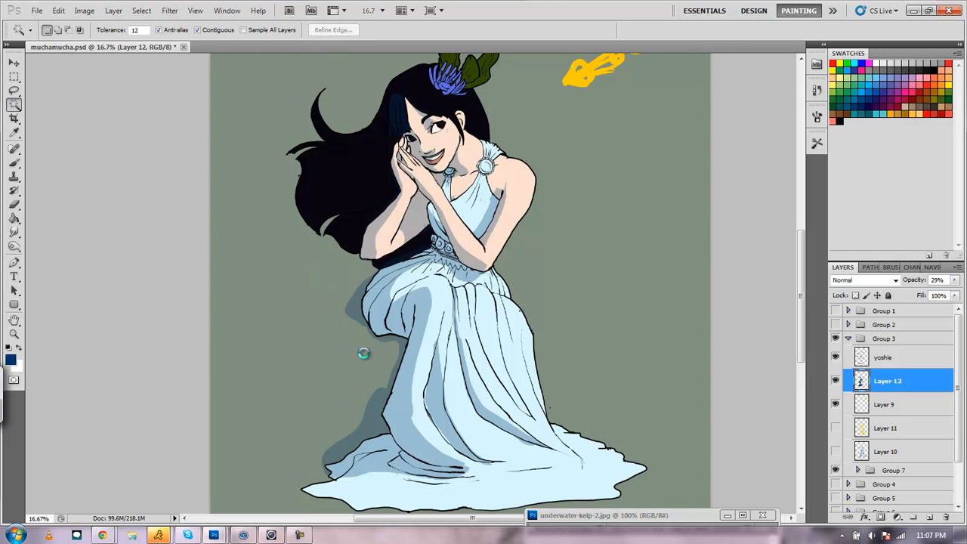
pyautogui.click(368, 268)
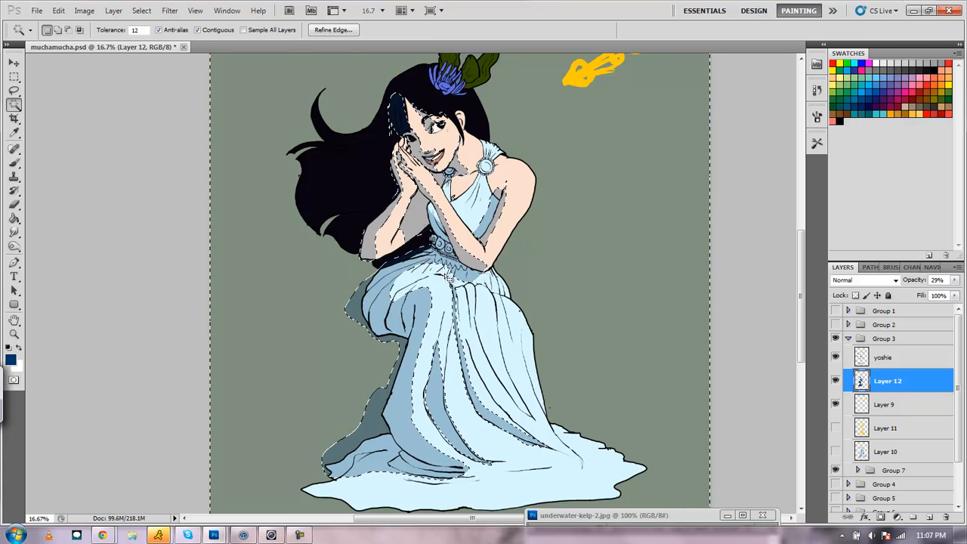
pyautogui.click(150, 12)
pyautogui.click(160, 58)
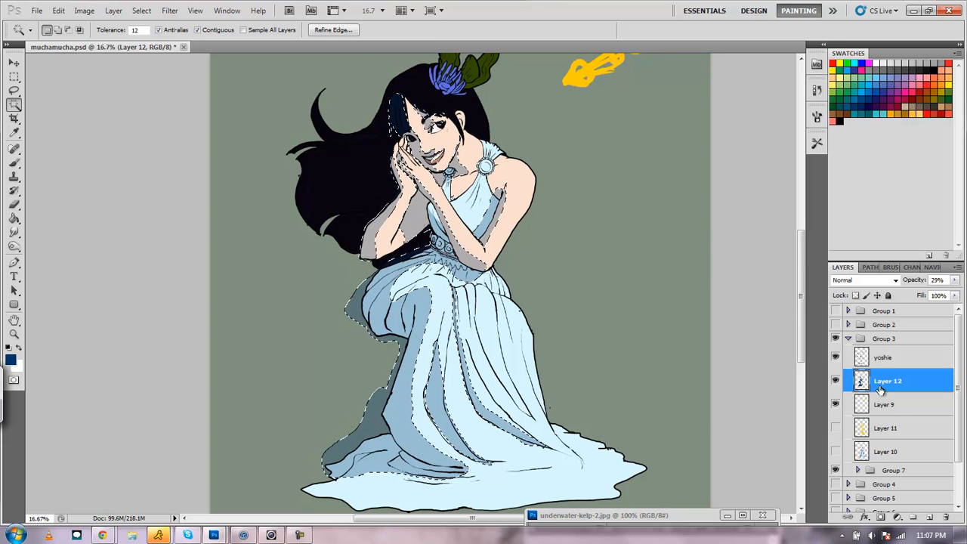
# Move Layer 12 below Layer 10, directly above Group 7, and expand Group 7
pyautogui.moveTo(886, 386); pyautogui.dragTo(881, 463)
pyautogui.scroll(-2, 937, 453)
pyautogui.click(859, 433)
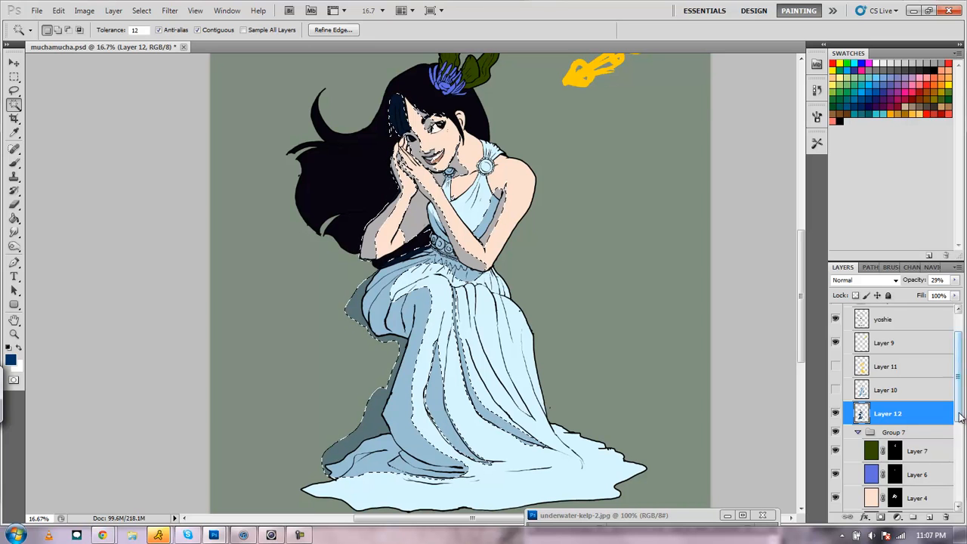
# Sample the greyish shadow tone on the figure's skin and select the skin color layer, Layer 4, in Group 7
pyautogui.scroll(-3, 956, 446)
pyautogui.scroll(-1, 956, 446)
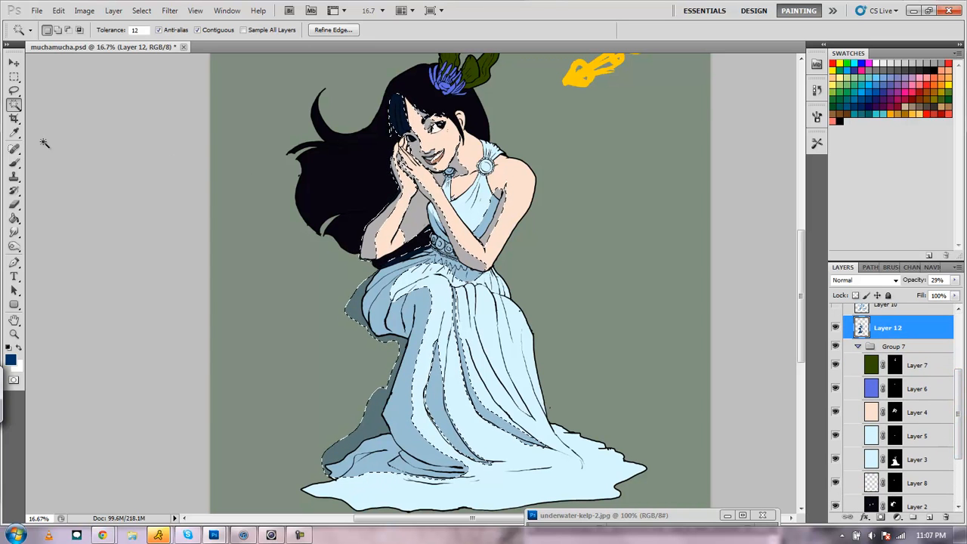
pyautogui.click(14, 132)
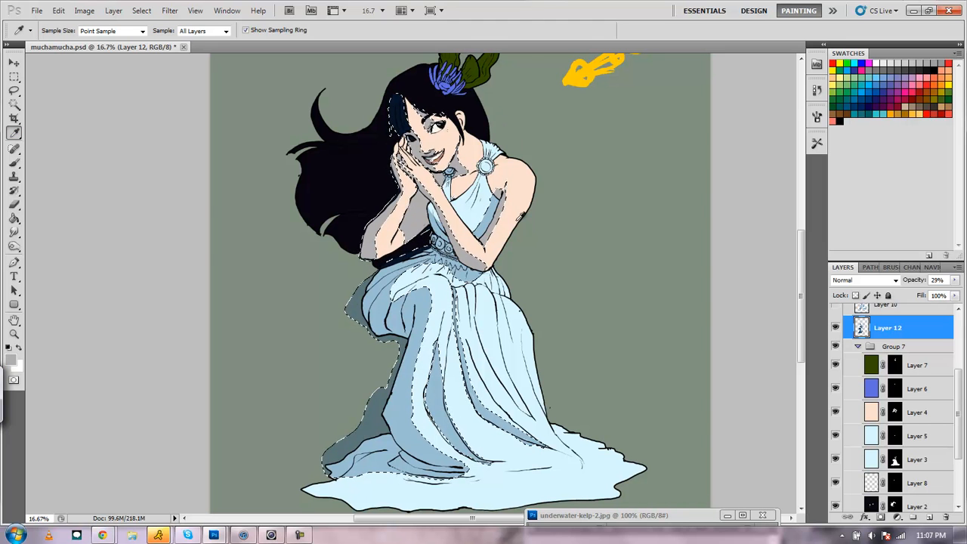
pyautogui.click(872, 414)
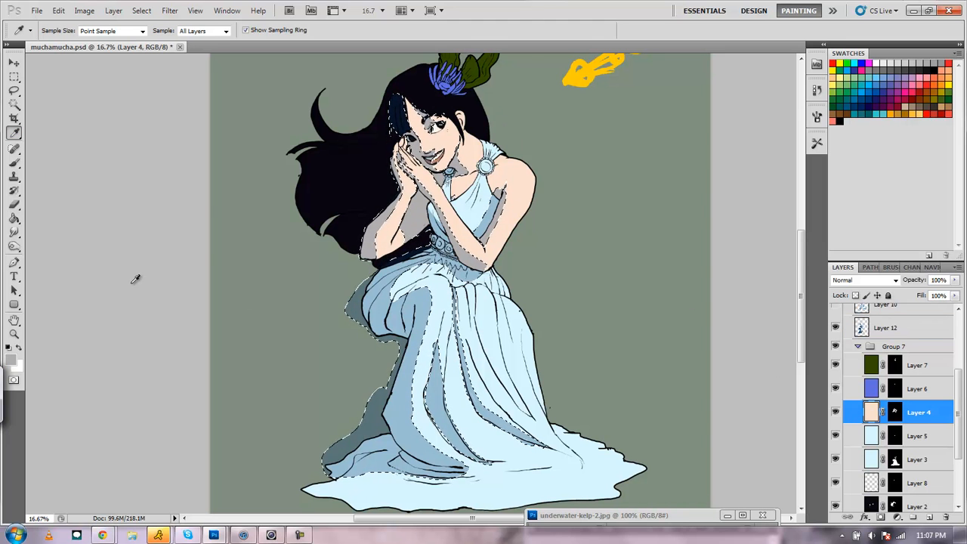
# Fill the selected shadow shapes with the sampled grey on Layer 4 and with the dress's sampled shadow blue on Layers 5 and 3
pyautogui.click(15, 218)
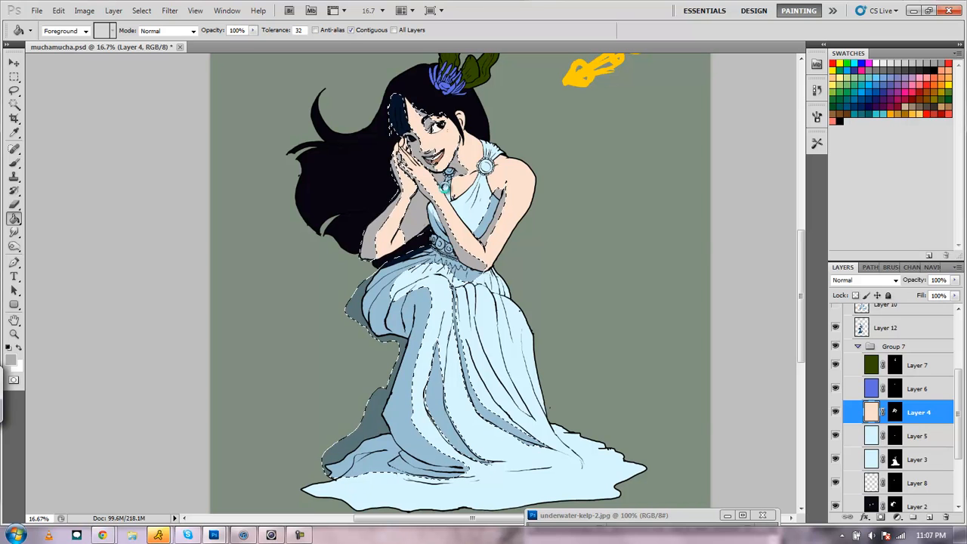
pyautogui.click(14, 132)
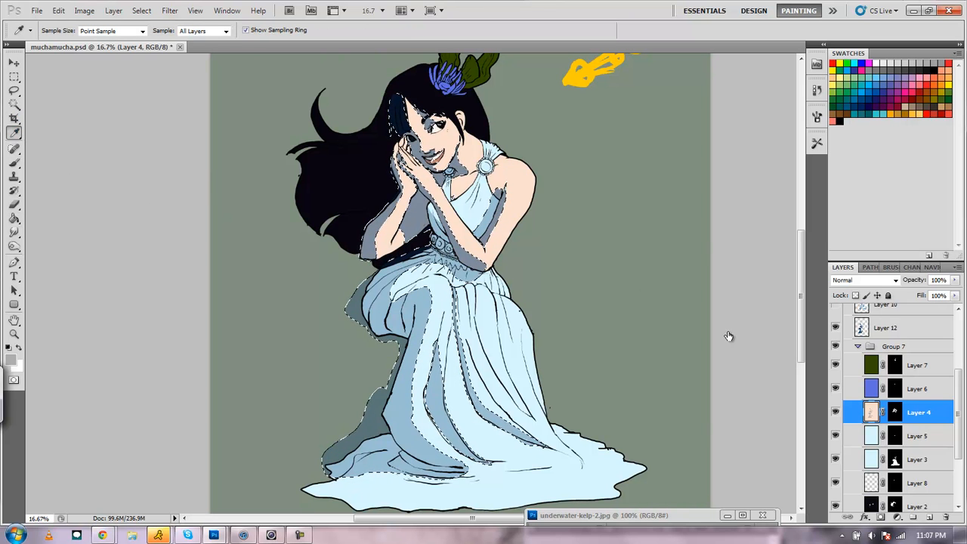
pyautogui.click(873, 438)
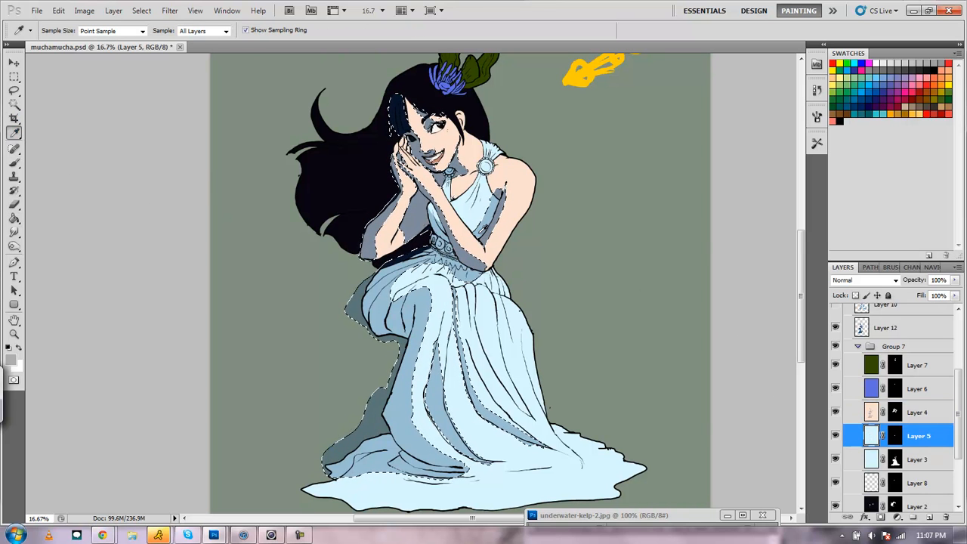
pyautogui.click(480, 216)
pyautogui.click(14, 220)
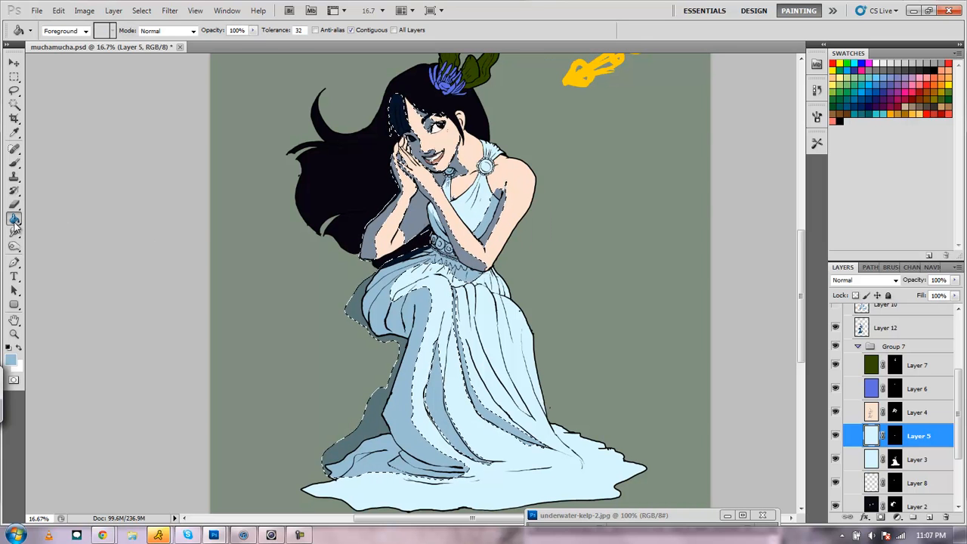
pyautogui.click(872, 461)
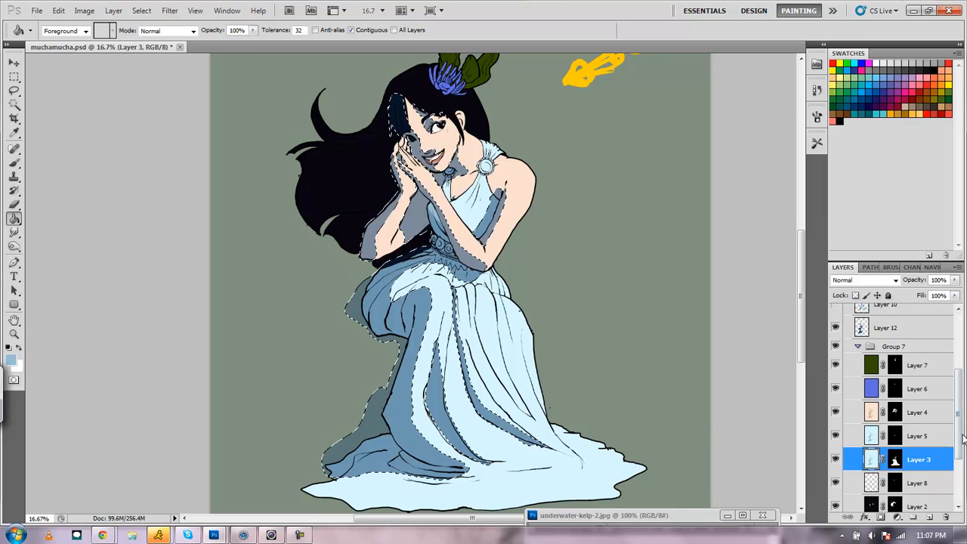
# Clear the shadow selection and hide Layer 12
pyautogui.scroll(-3, 929, 439)
pyautogui.click(835, 431)
pyautogui.click(836, 431)
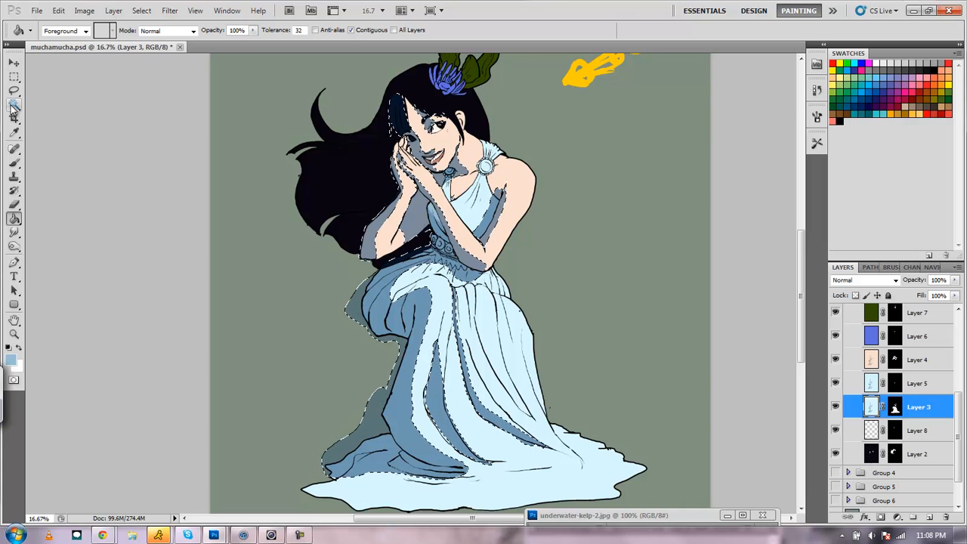
pyautogui.click(16, 77)
pyautogui.hotkey('ctrl', 'd')
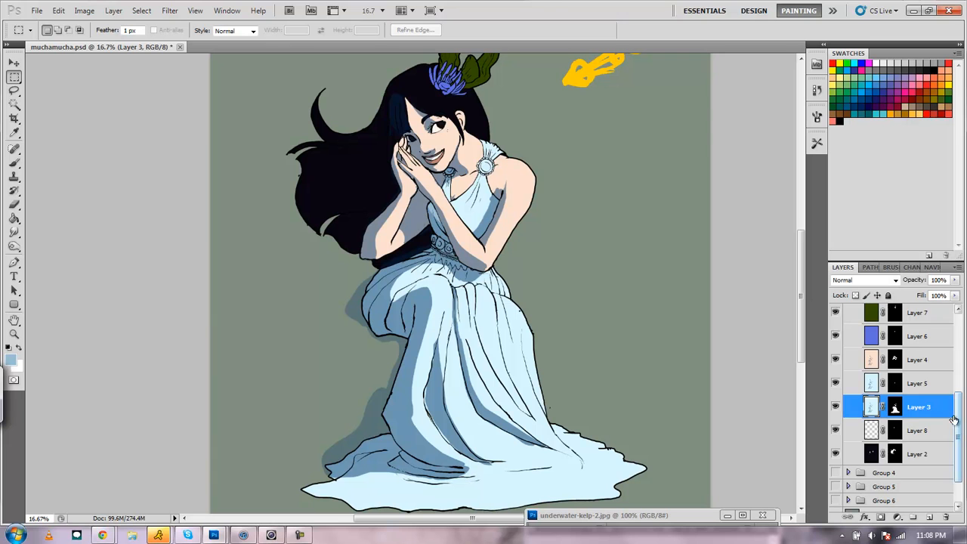
pyautogui.scroll(1, 960, 415)
pyautogui.scroll(3, 960, 414)
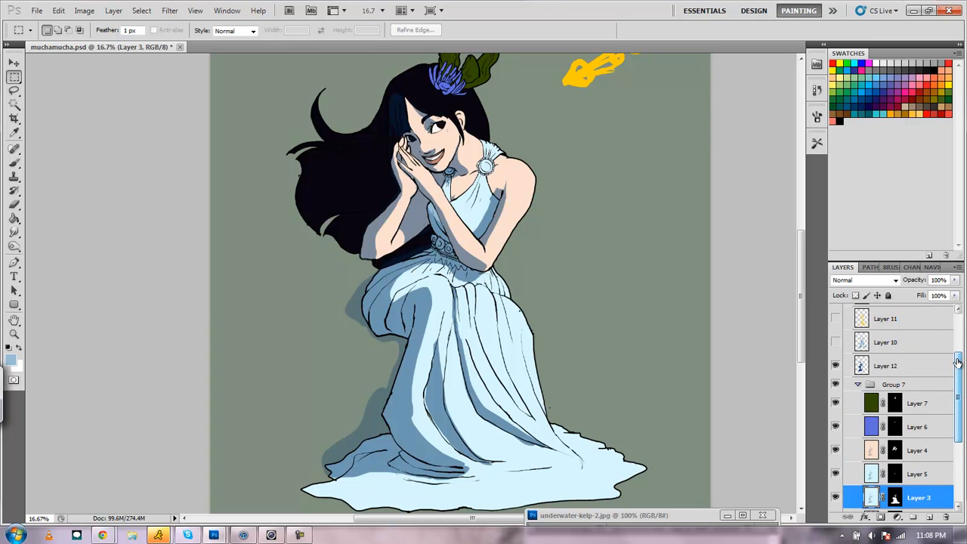
pyautogui.click(836, 366)
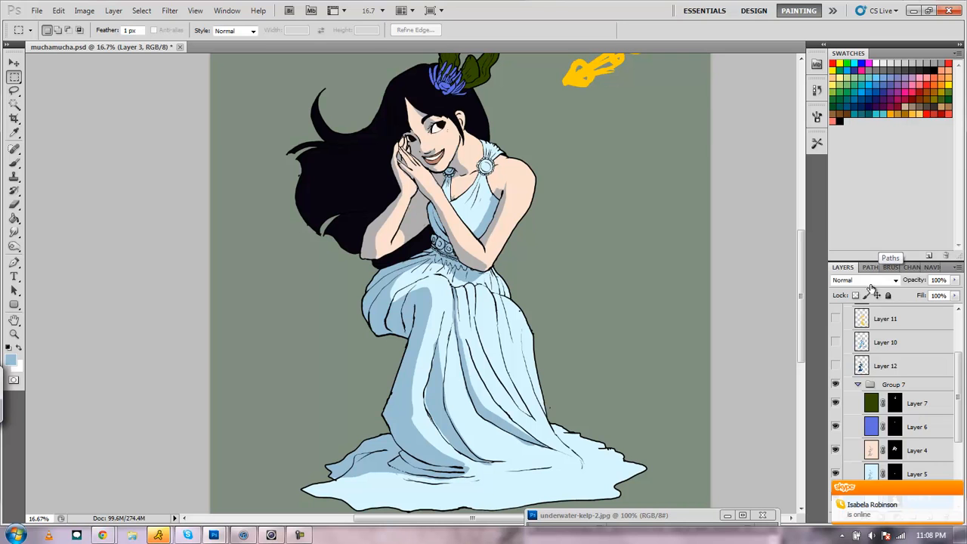
# Compare the shading with Layer 12 shown and hidden, leaving Layer 12 selected and hidden
pyautogui.click(888, 366)
pyautogui.click(836, 366)
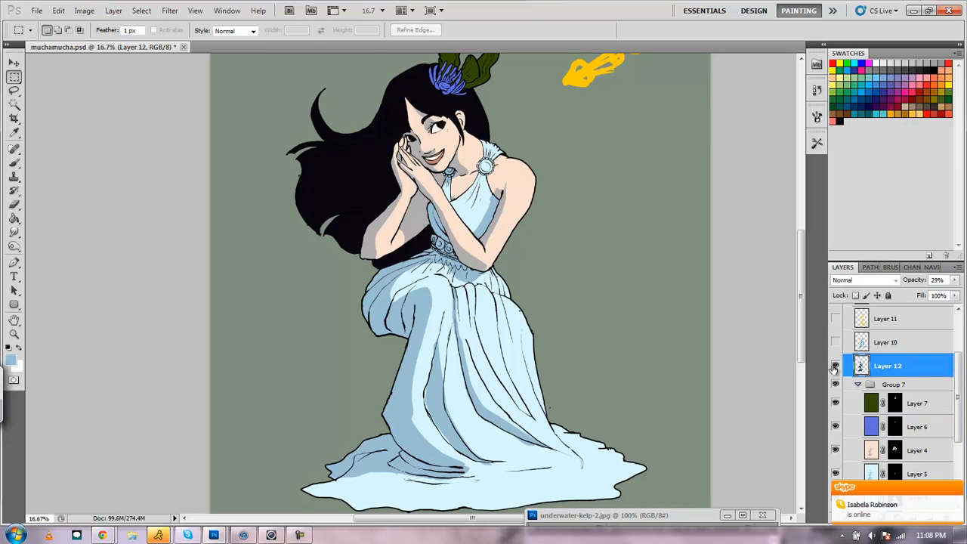
pyautogui.click(877, 267)
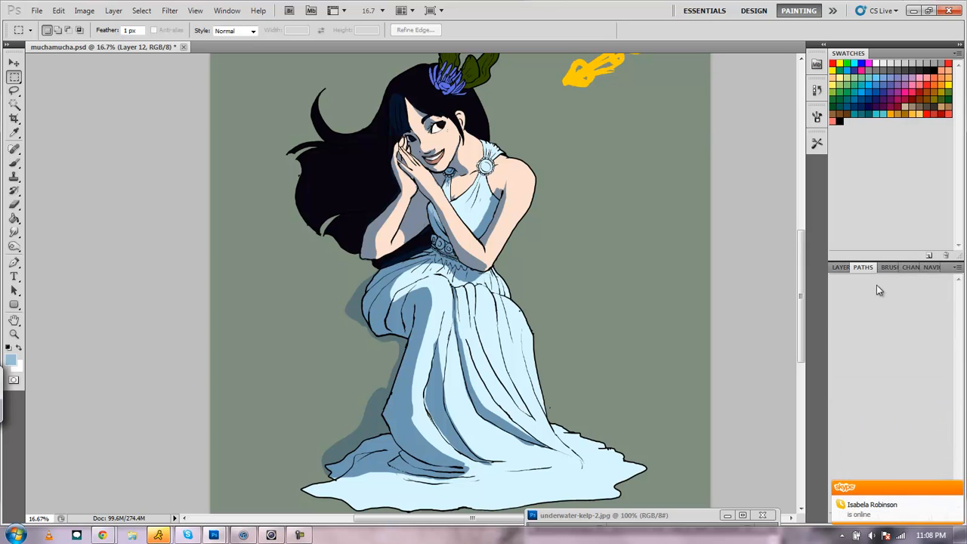
pyautogui.click(922, 269)
pyautogui.moveTo(901, 374); pyautogui.dragTo(903, 357)
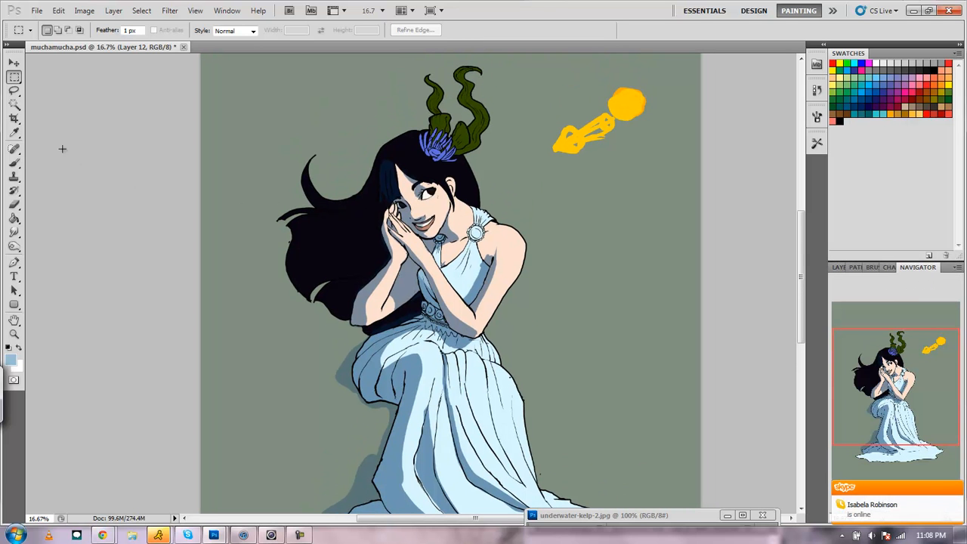
pyautogui.click(14, 162)
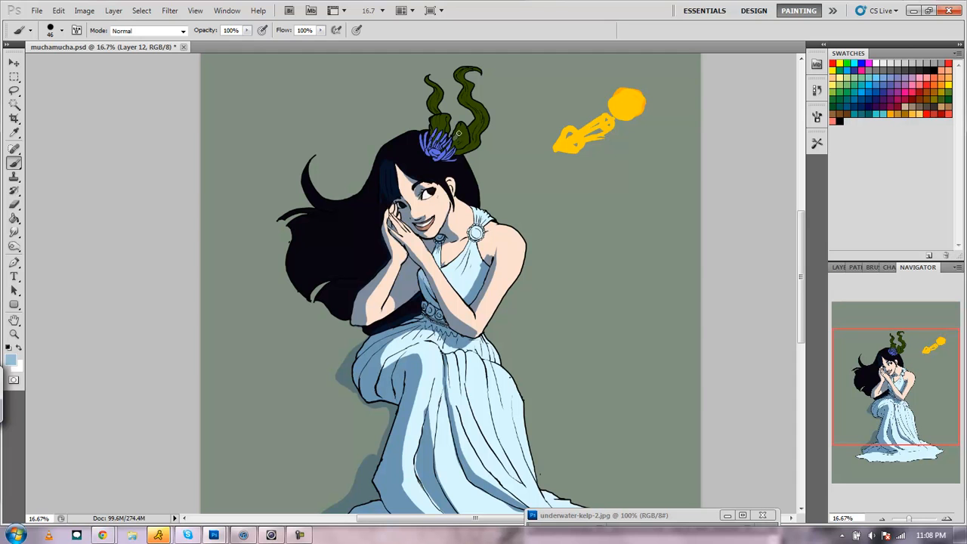
pyautogui.click(838, 267)
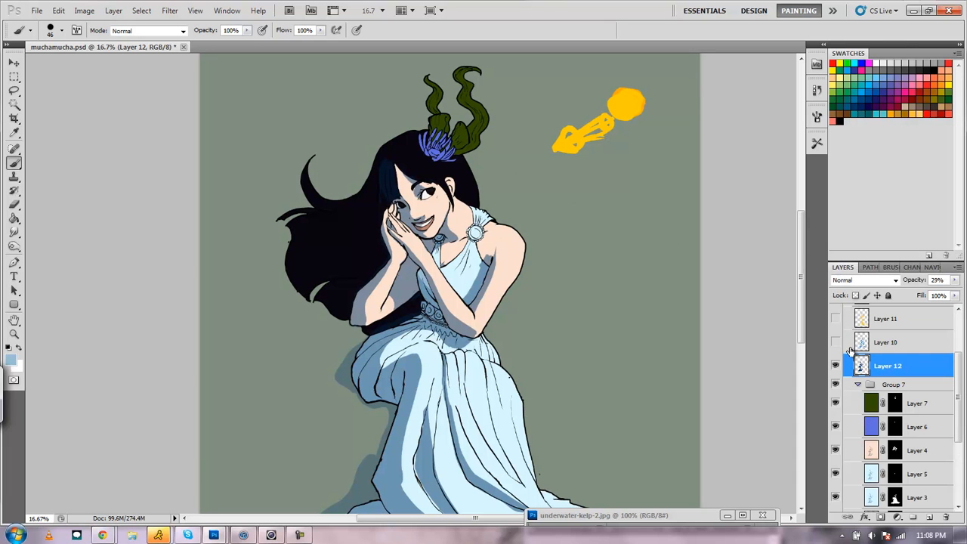
pyautogui.click(836, 367)
pyautogui.click(836, 367)
pyautogui.hotkey('ctrl', 'z')
pyautogui.click(836, 367)
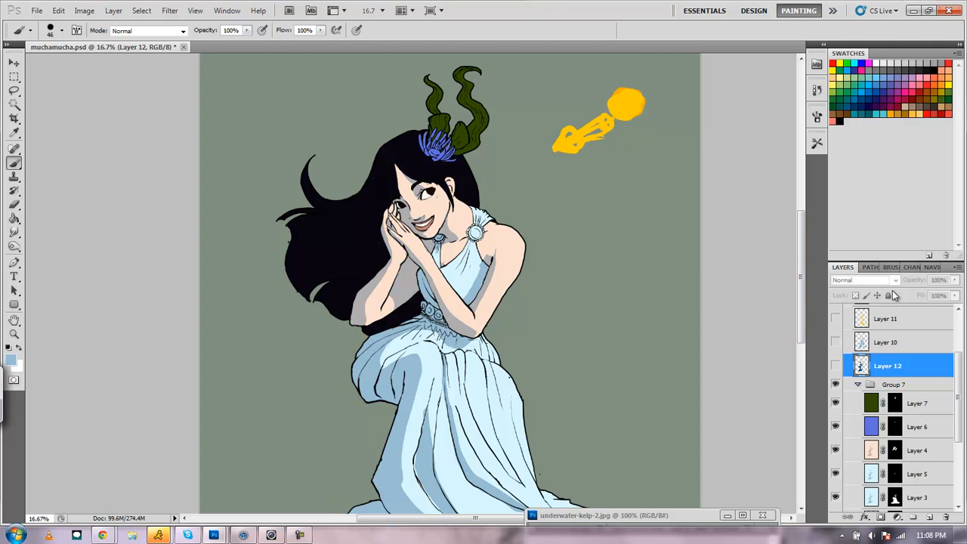
# Select the dress color layer, Layer 3, and sample the light blue of the skirt
pyautogui.scroll(-2, 958, 396)
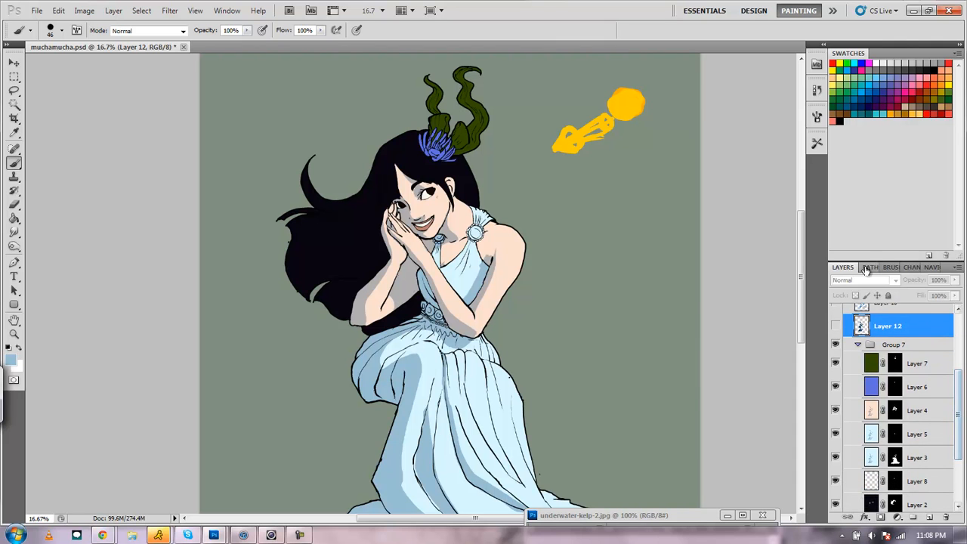
pyautogui.scroll(-1, 888, 320)
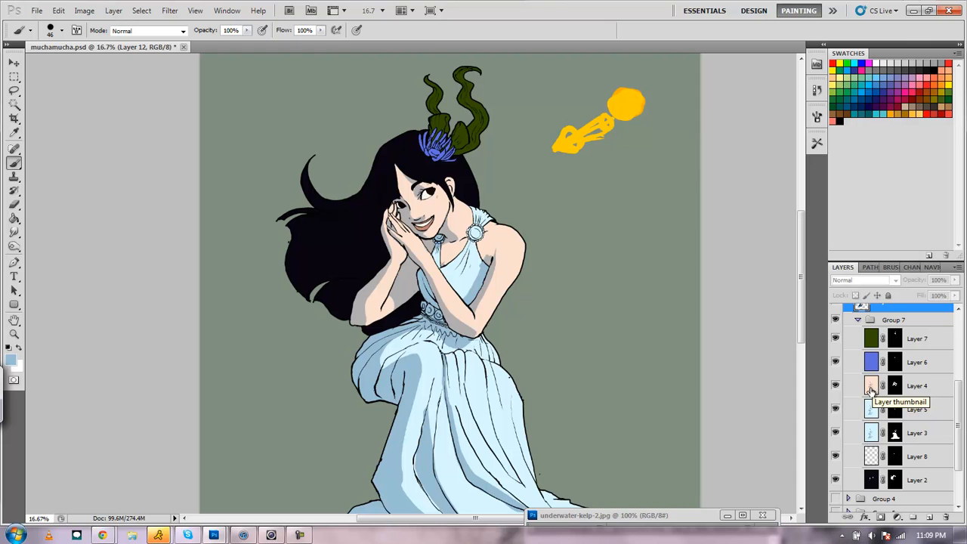
pyautogui.click(871, 390)
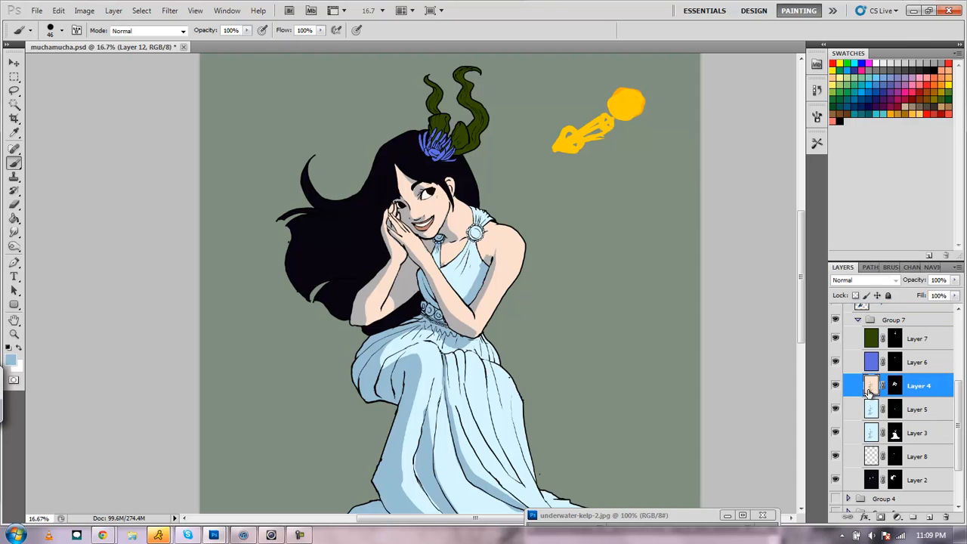
pyautogui.click(15, 135)
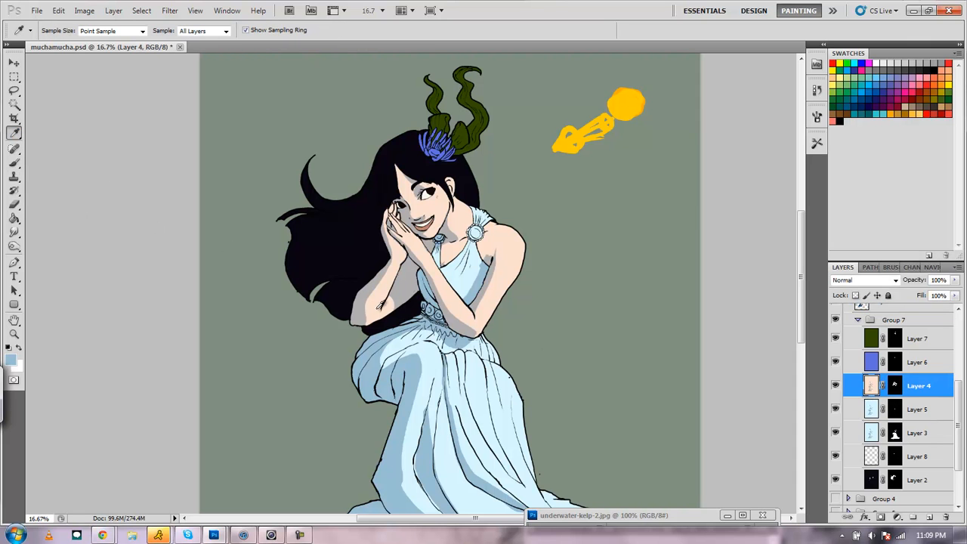
pyautogui.click(875, 435)
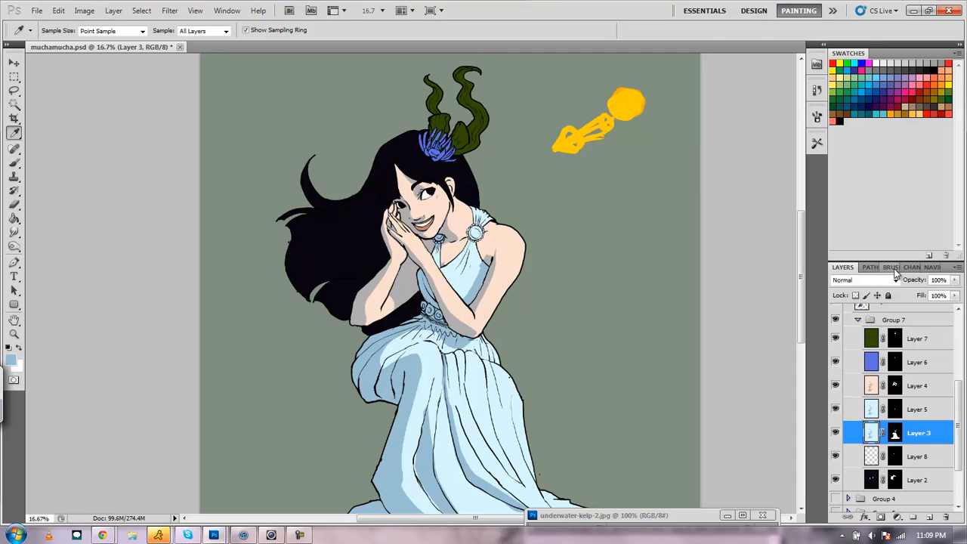
pyautogui.click(892, 269)
pyautogui.click(912, 268)
pyautogui.click(930, 267)
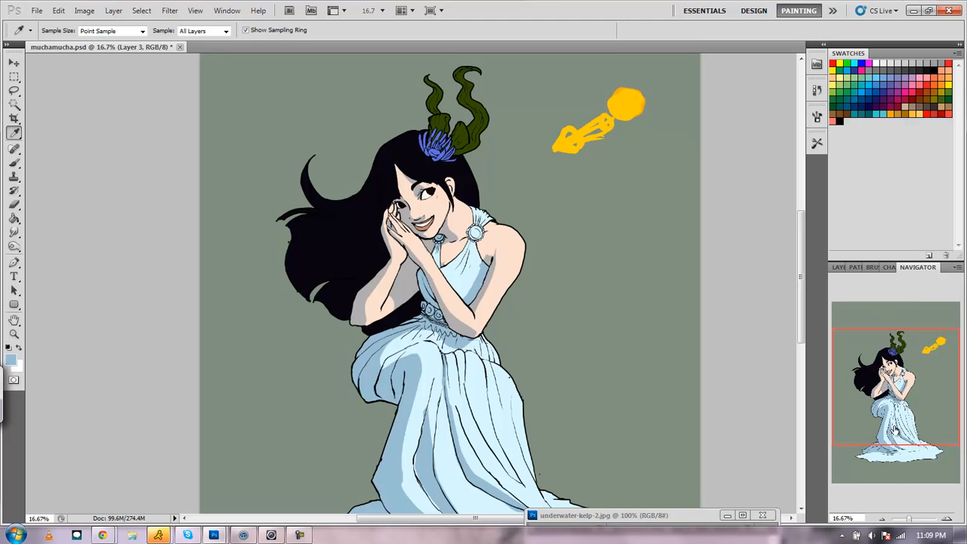
pyautogui.click(947, 519)
pyautogui.click(947, 519)
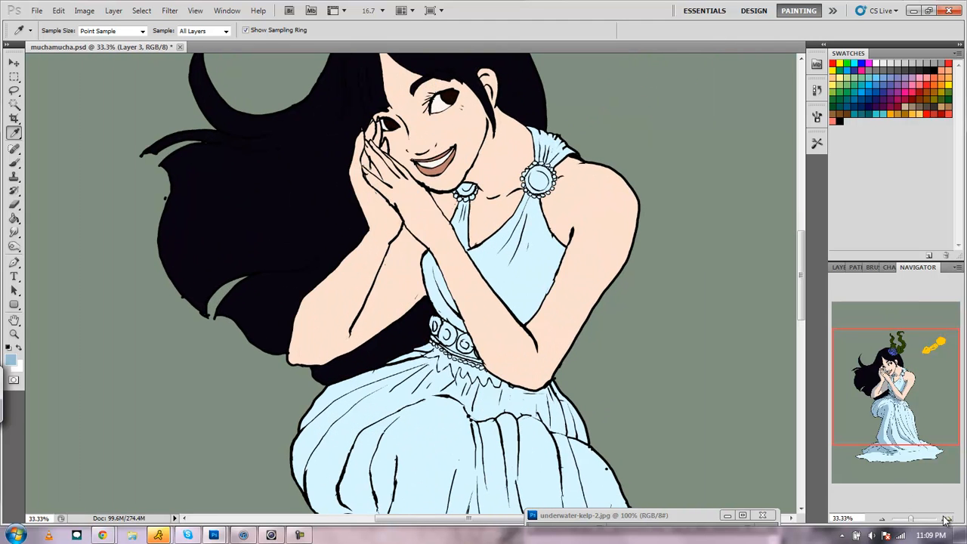
pyautogui.moveTo(901, 362); pyautogui.dragTo(900, 378)
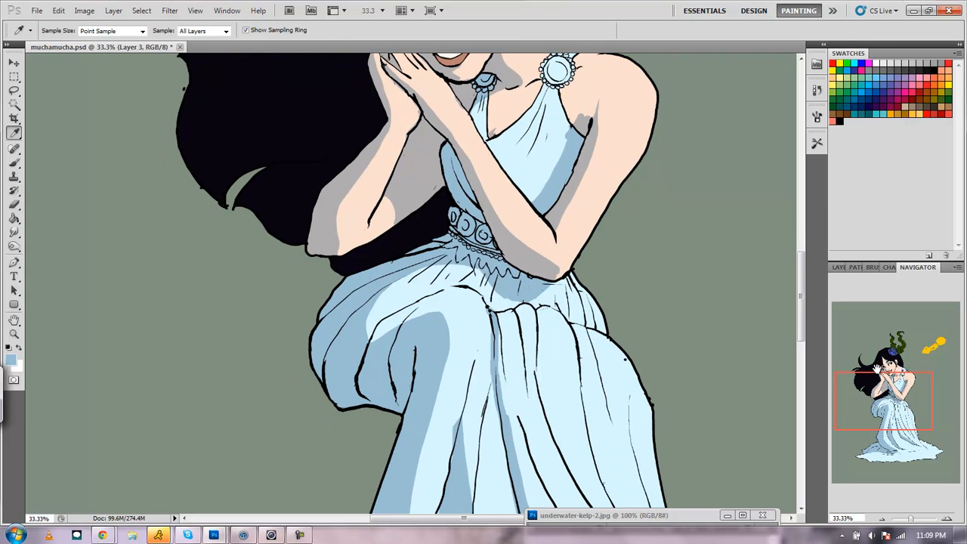
pyautogui.click(384, 309)
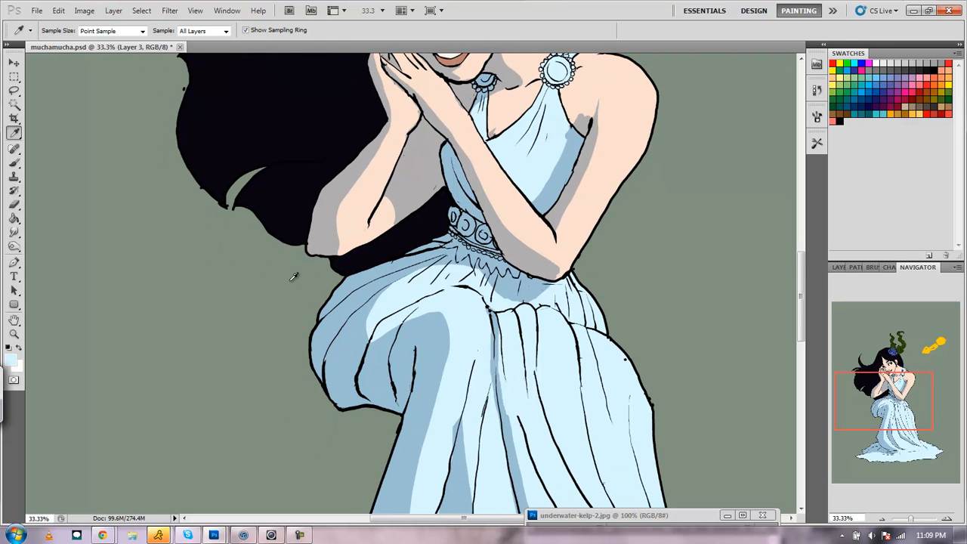
# Choose the 70 px streaky textured brush preset for the Brush tool
pyautogui.click(13, 161)
pyautogui.click(57, 36)
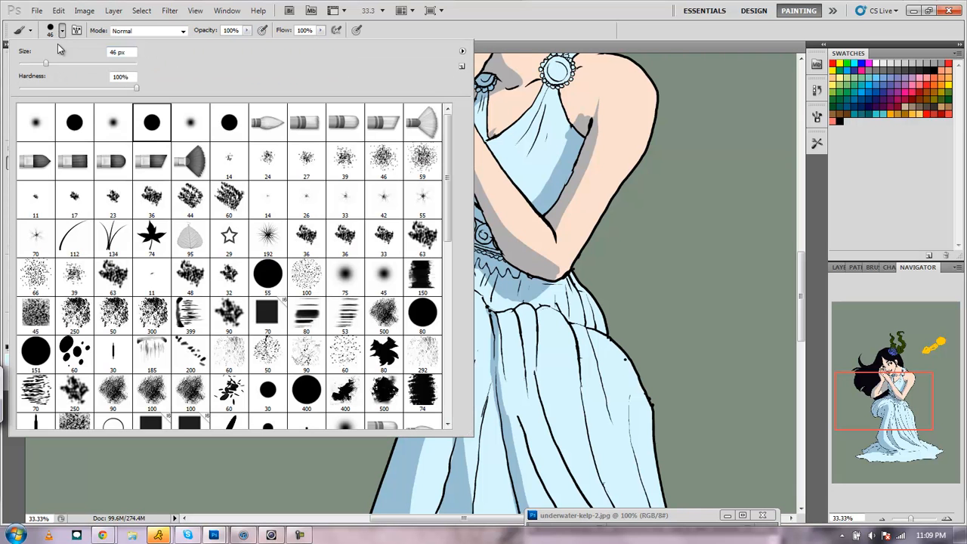
pyautogui.scroll(-2, 449, 203)
pyautogui.scroll(-3, 450, 202)
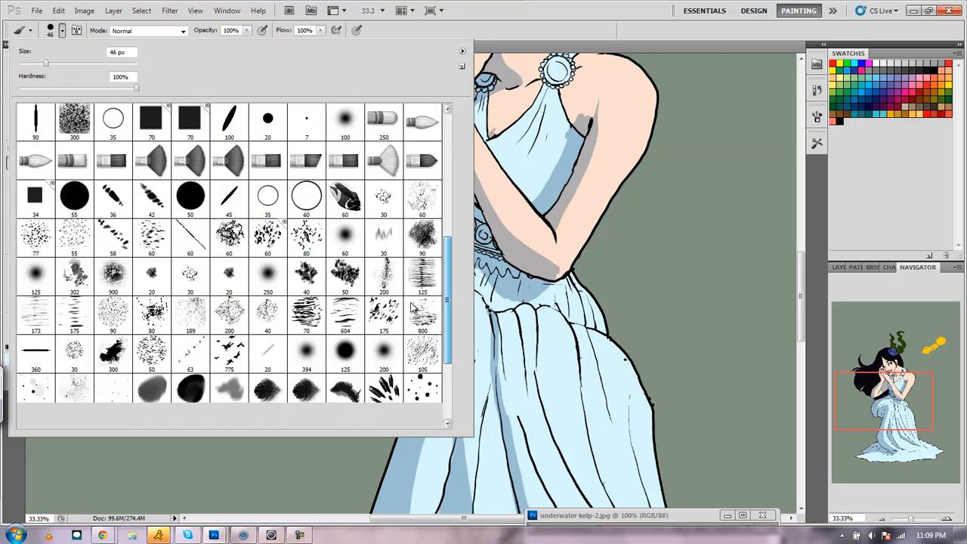
pyautogui.scroll(5, 430, 182)
pyautogui.scroll(-4, 427, 173)
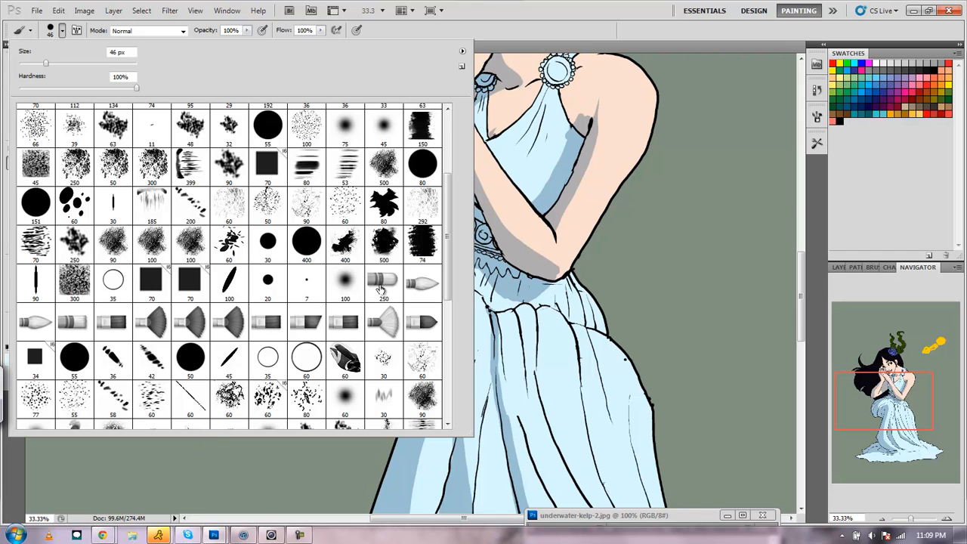
pyautogui.moveTo(450, 222); pyautogui.dragTo(455, 278)
pyautogui.click(308, 343)
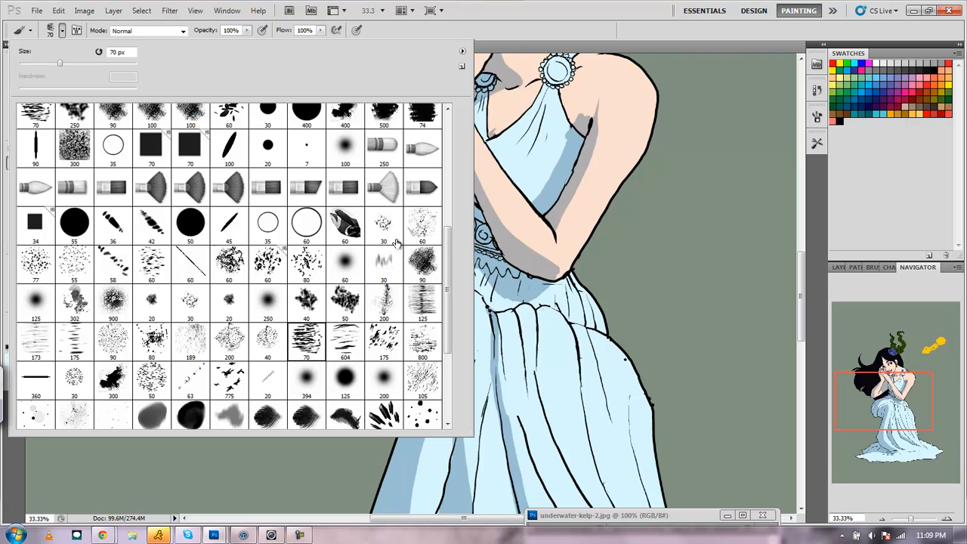
pyautogui.click(582, 10)
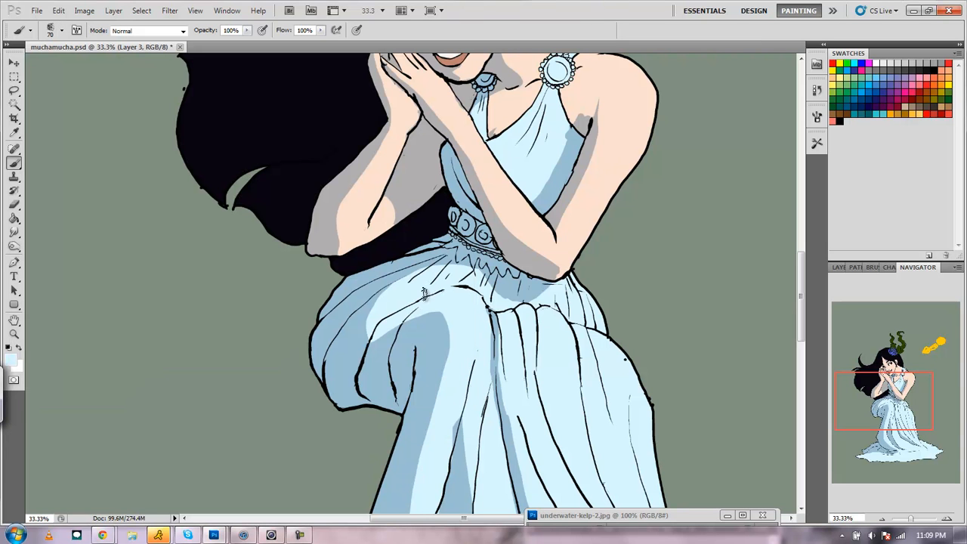
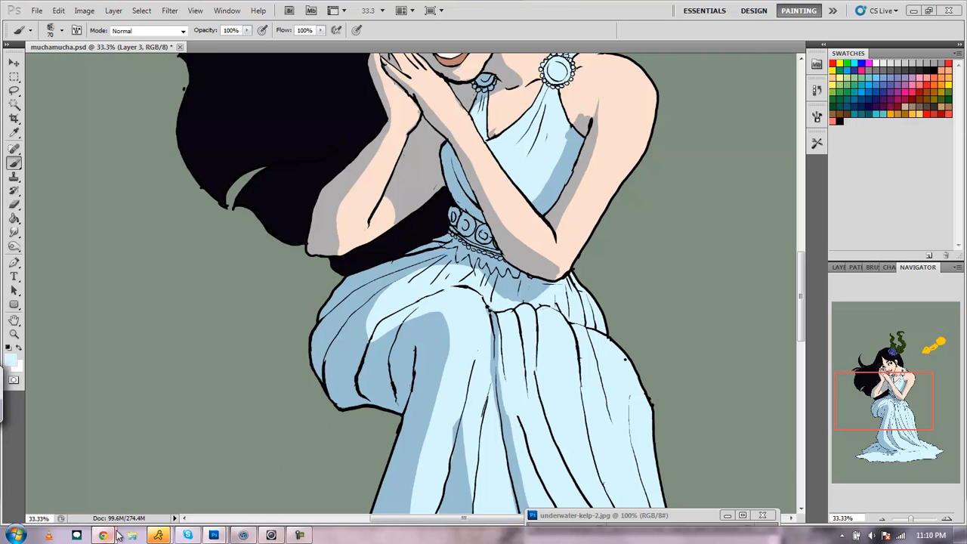
# Switch to Chrome, view the Color Scheme Designer and AREA-56 pages, and return to muchamucha.psd in Photoshop
pyautogui.moveTo(102, 535)
pyautogui.click(169, 487)
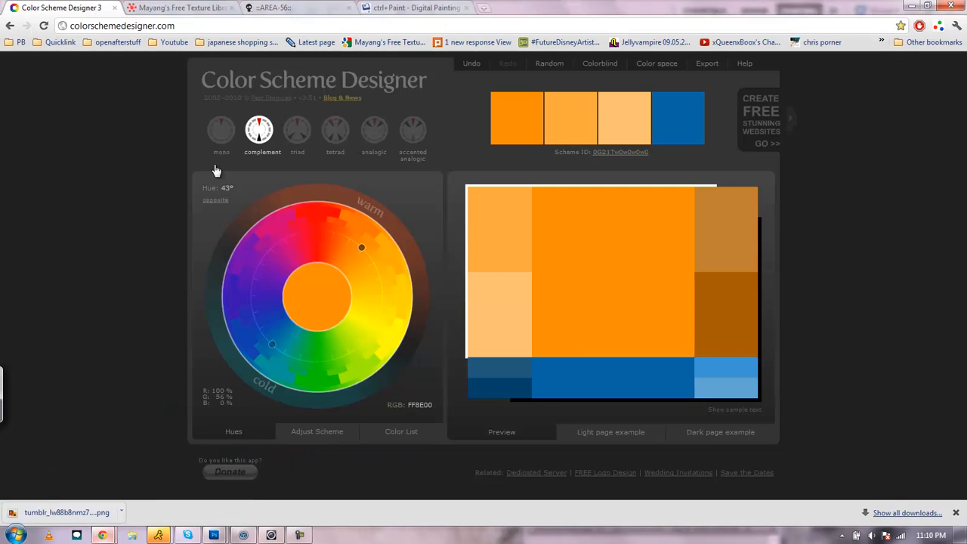
pyautogui.click(264, 7)
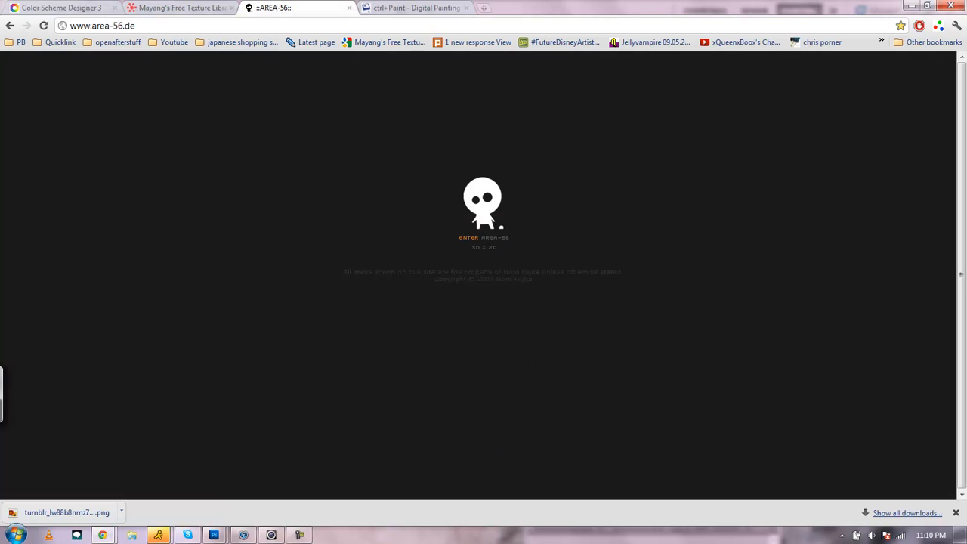
pyautogui.moveTo(300, 535)
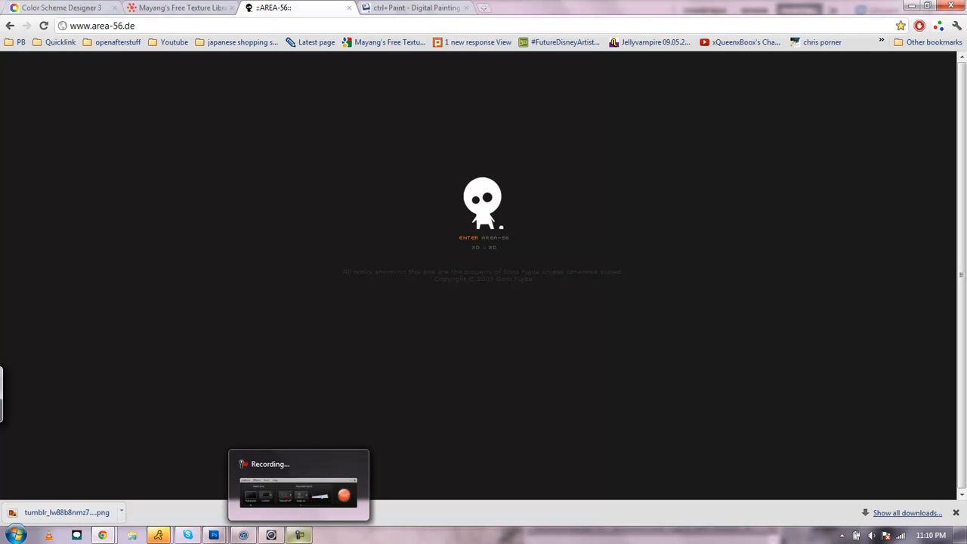
pyautogui.moveTo(214, 535)
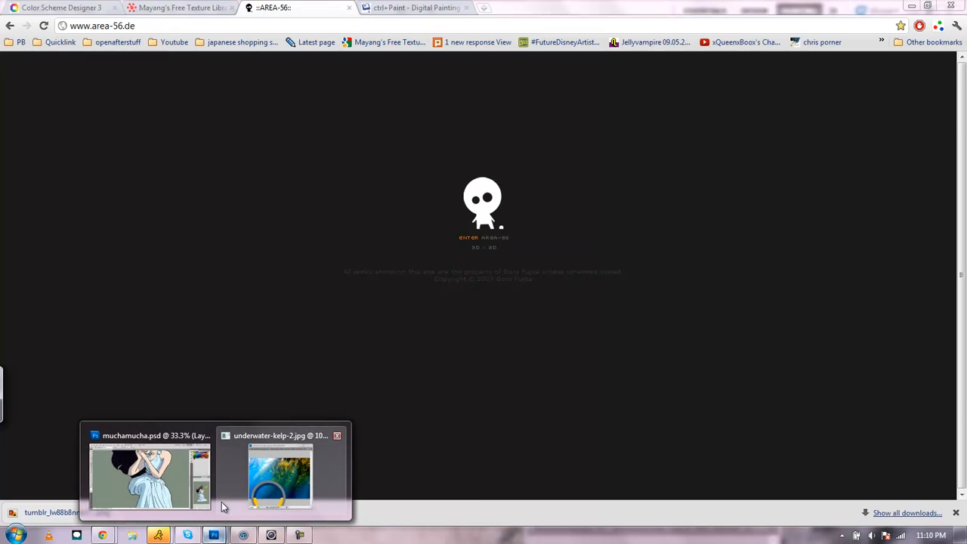
pyautogui.click(149, 476)
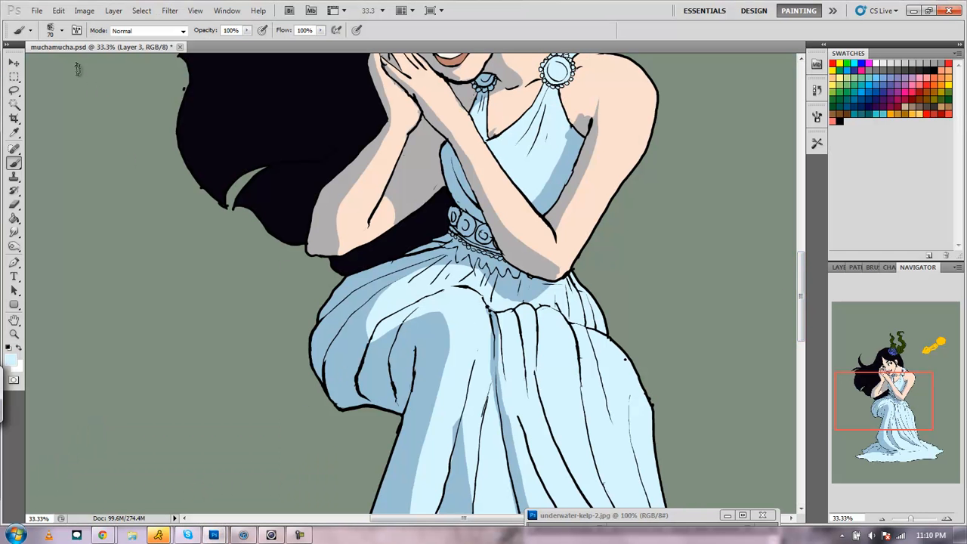
# Sample the darker shadow blue of the dress and brush it along the skirt's central fold with the 70 px textured brush
pyautogui.click(63, 30)
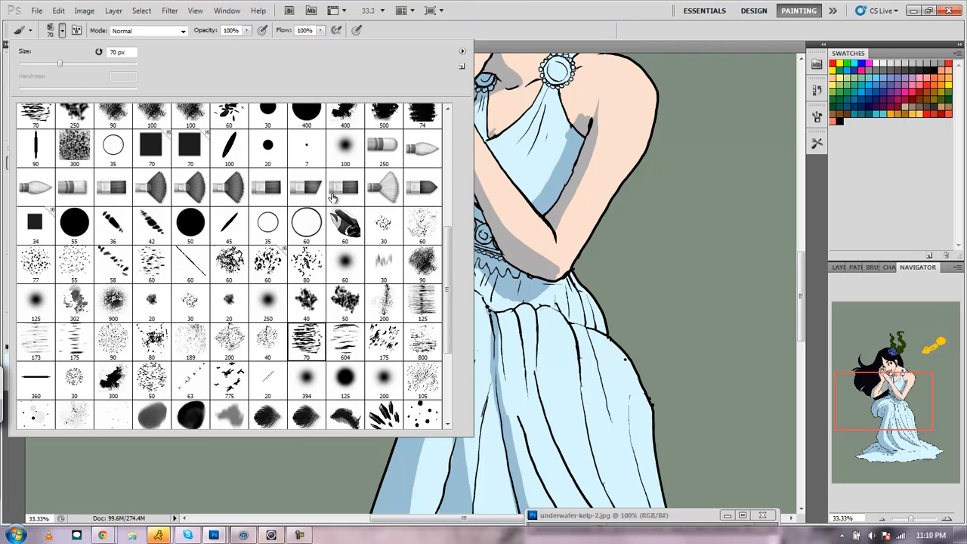
pyautogui.click(501, 22)
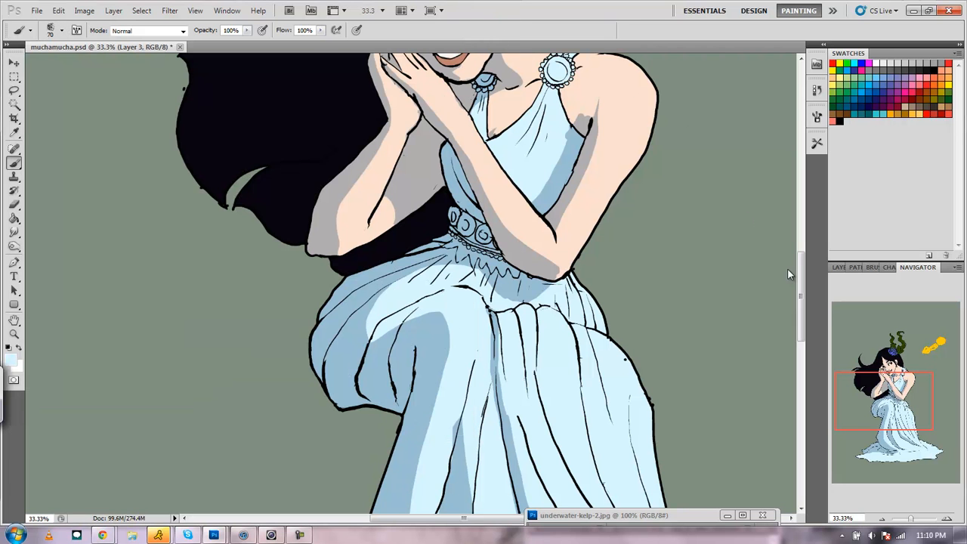
pyautogui.click(841, 268)
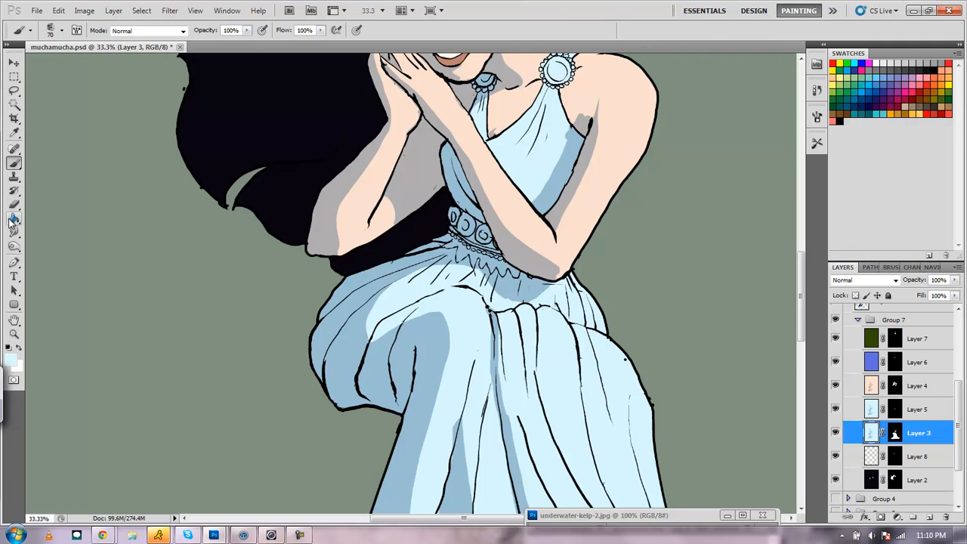
pyautogui.click(14, 132)
pyautogui.click(442, 347)
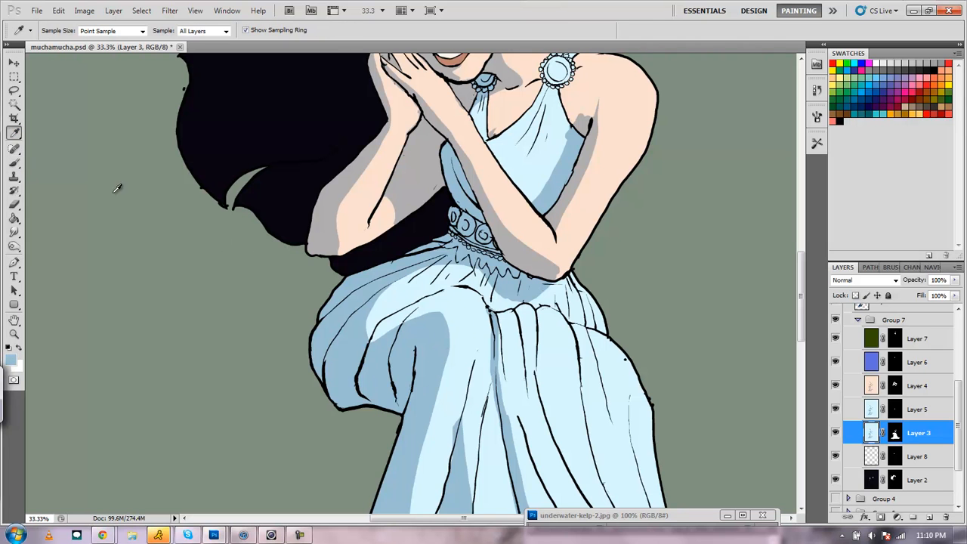
pyautogui.click(12, 162)
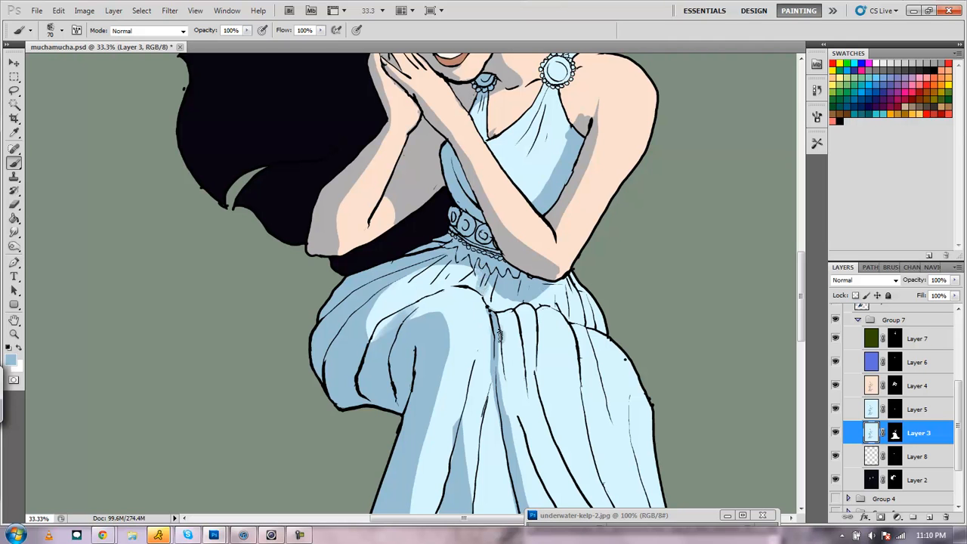
pyautogui.moveTo(502, 353)
pyautogui.mouseDown()
pyautogui.moveTo(505, 418)
pyautogui.moveTo(502, 350)
pyautogui.moveTo(517, 444)
pyautogui.moveTo(506, 348)
pyautogui.moveTo(524, 453)
pyautogui.moveTo(468, 458)
pyautogui.moveTo(509, 375)
pyautogui.moveTo(531, 487)
pyautogui.mouseUp()
pyautogui.moveTo(508, 403); pyautogui.dragTo(533, 503)
pyautogui.moveTo(501, 322)
pyautogui.mouseDown()
pyautogui.moveTo(511, 412)
pyautogui.moveTo(507, 368)
pyautogui.moveTo(538, 495)
pyautogui.mouseUp()
pyautogui.moveTo(519, 425); pyautogui.dragTo(540, 503)
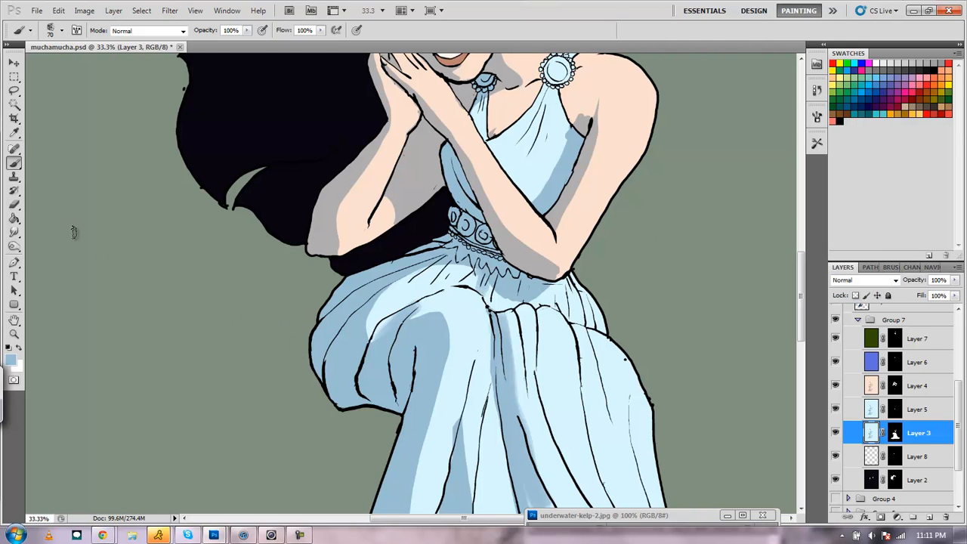
# Sample the skirt's light blue as the brush color
pyautogui.click(14, 133)
pyautogui.click(404, 276)
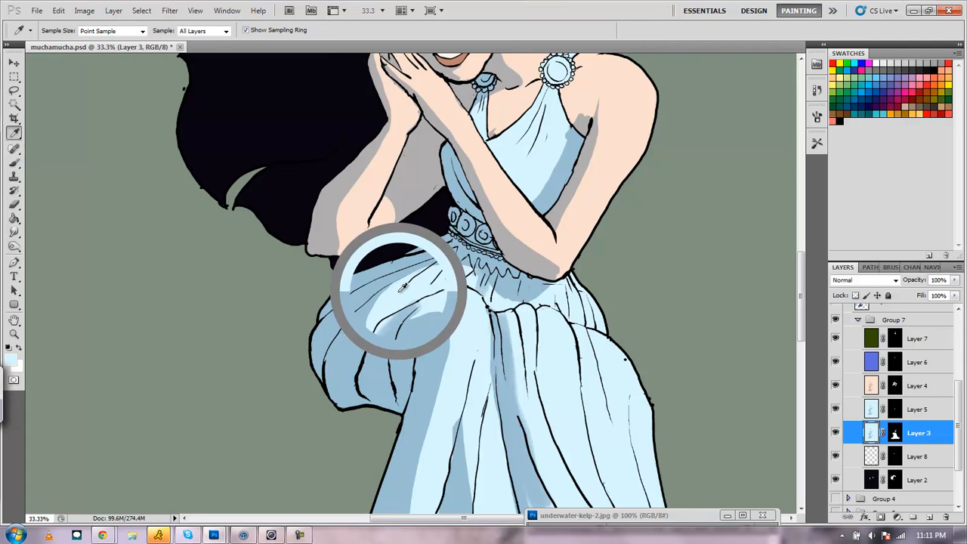
pyautogui.click(14, 162)
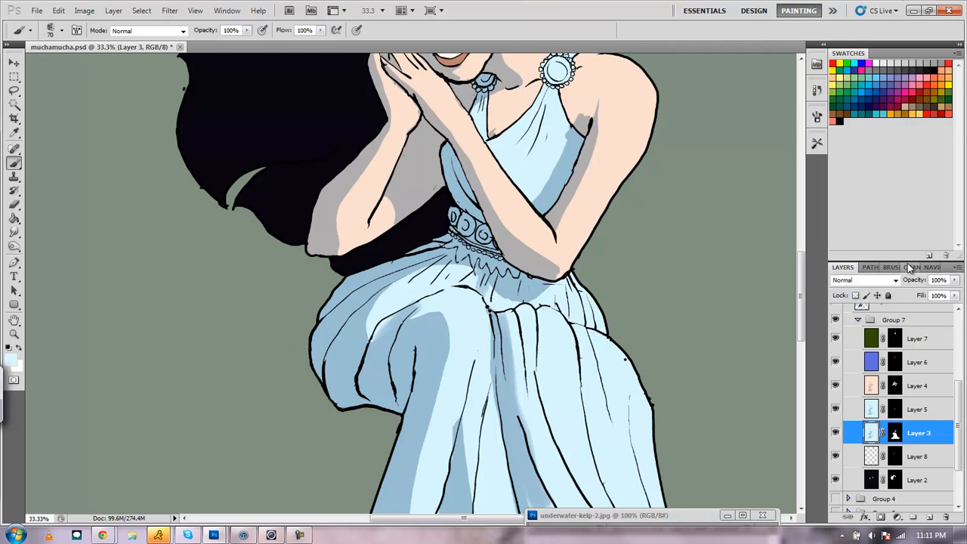
pyautogui.click(931, 268)
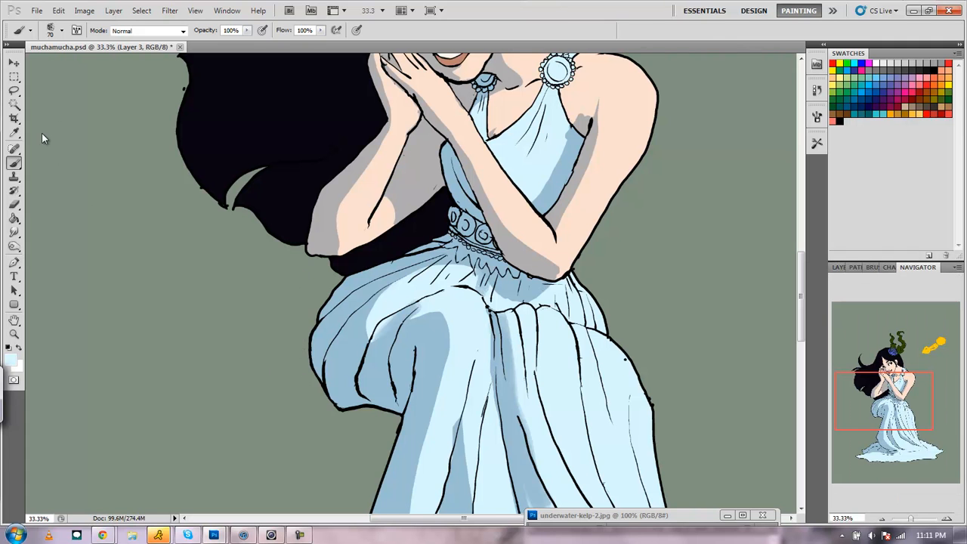
pyautogui.click(14, 132)
pyautogui.moveTo(458, 286); pyautogui.dragTo(470, 314)
# Set the foreground color to near-white fbfeff and paint a rim highlight along the outer edge of the skirt's bent knee
pyautogui.click(17, 361)
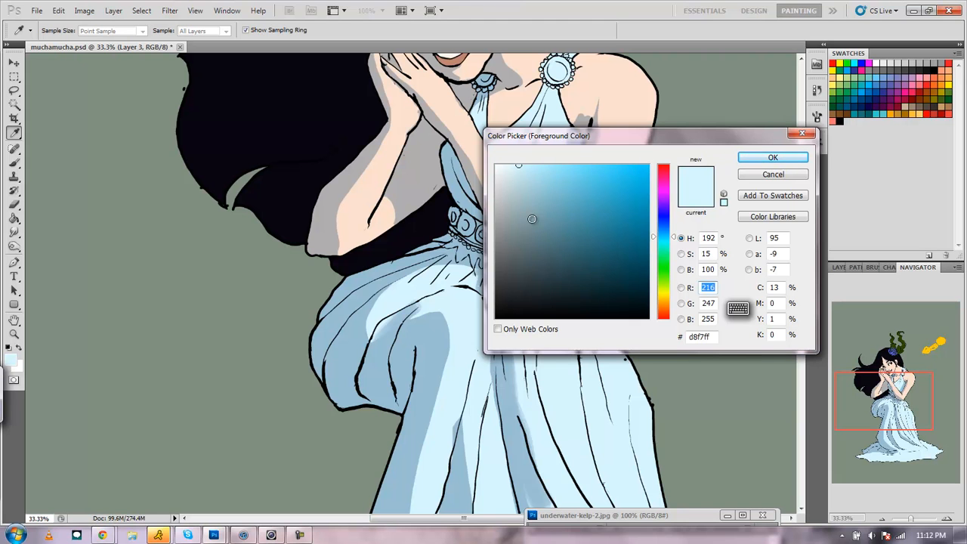
pyautogui.moveTo(519, 165); pyautogui.dragTo(497, 152)
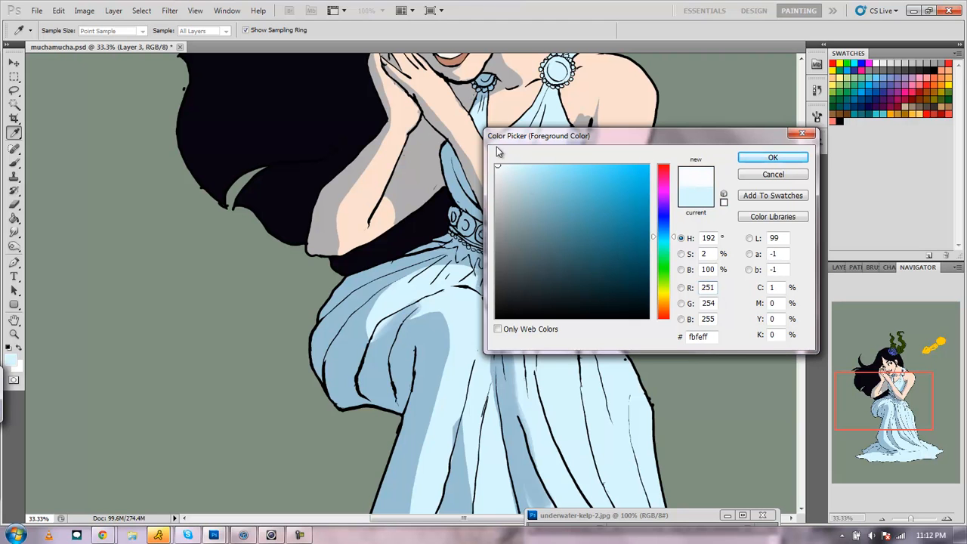
pyautogui.click(773, 157)
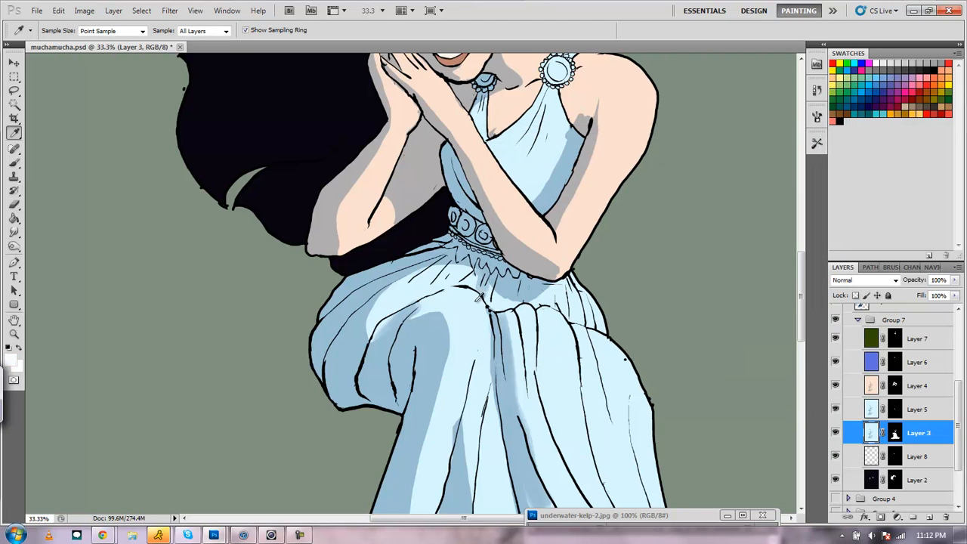
pyautogui.press('b')
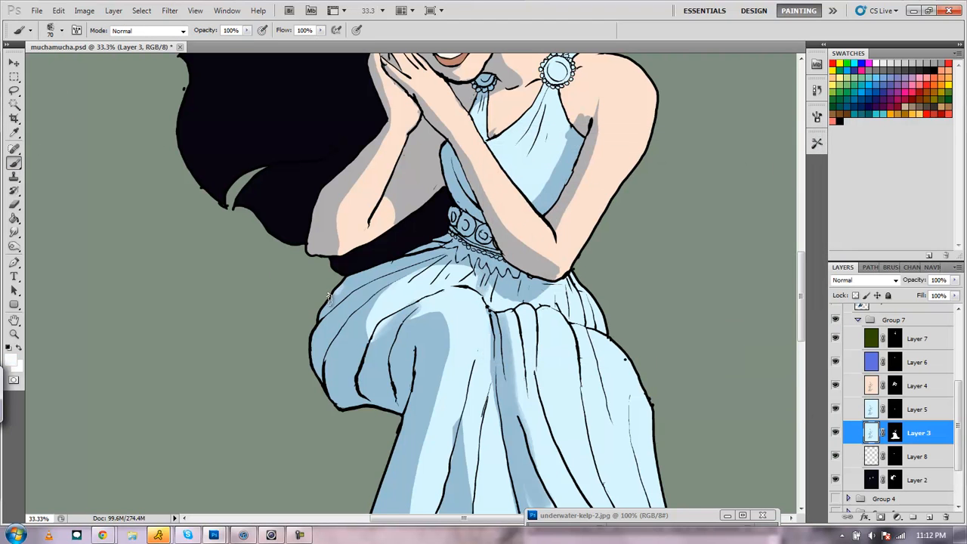
pyautogui.moveTo(322, 305)
pyautogui.mouseDown()
pyautogui.moveTo(314, 355)
pyautogui.moveTo(336, 397)
pyautogui.moveTo(356, 404)
pyautogui.moveTo(328, 344)
pyautogui.moveTo(334, 295)
pyautogui.moveTo(352, 276)
pyautogui.mouseUp()
pyautogui.moveTo(331, 312); pyautogui.dragTo(357, 289)
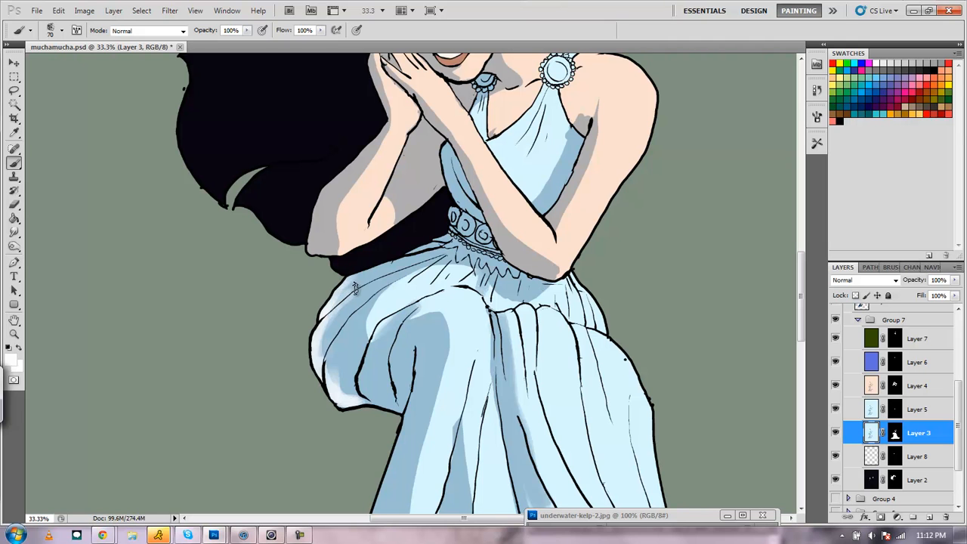
pyautogui.moveTo(327, 358)
pyautogui.mouseDown()
pyautogui.moveTo(340, 338)
pyautogui.moveTo(333, 355)
pyautogui.mouseUp()
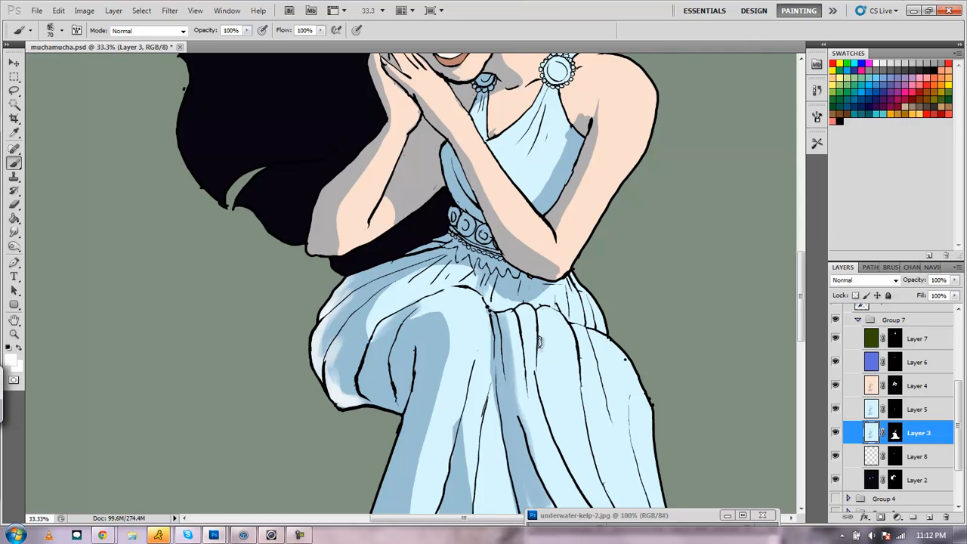
# Sample the skirt's shadow blue and paint over the near-white strokes along its outer edge
pyautogui.click(14, 134)
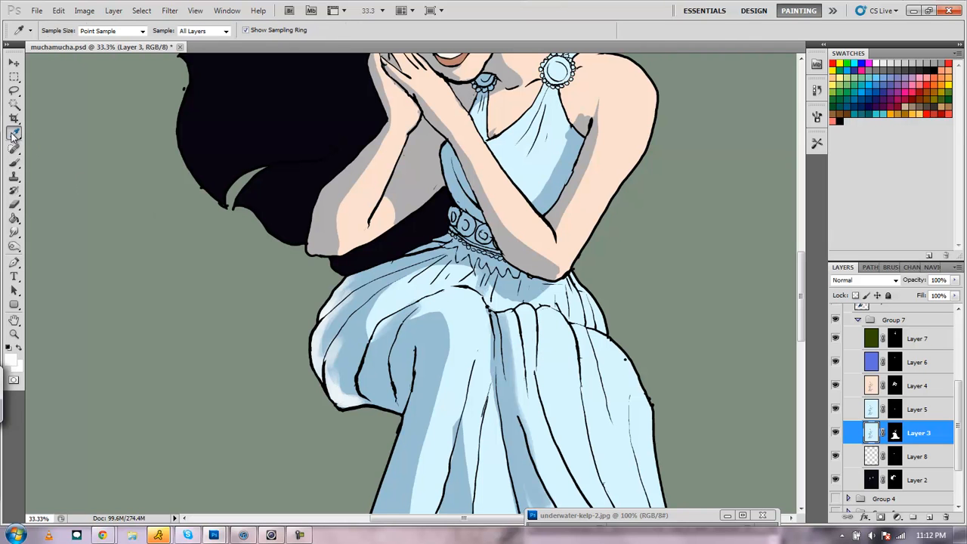
pyautogui.click(361, 306)
pyautogui.press('b')
pyautogui.moveTo(349, 290)
pyautogui.mouseDown()
pyautogui.moveTo(326, 307)
pyautogui.moveTo(316, 353)
pyautogui.moveTo(334, 374)
pyautogui.mouseUp()
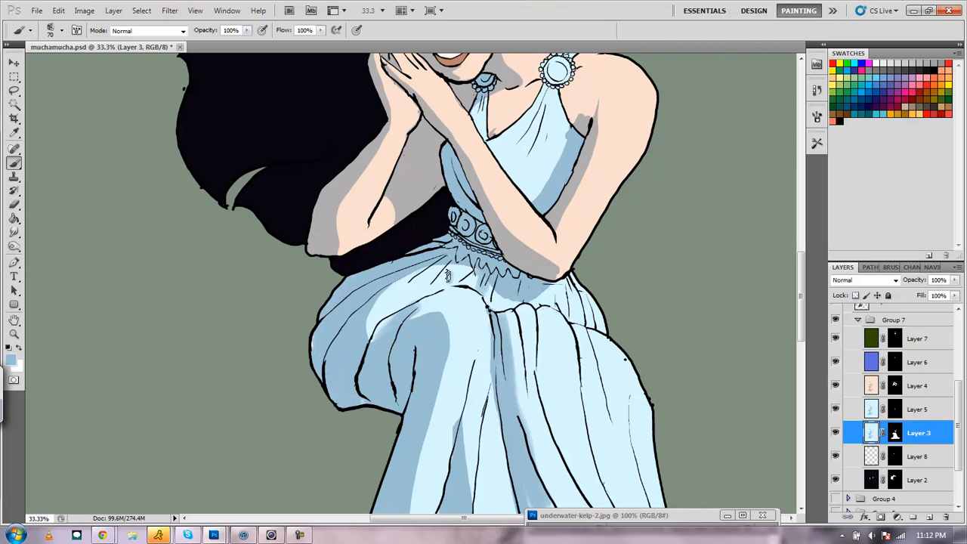
# Select the skin color layer, Layer 4, sample the light skin tone, and try a stroke on the shadowed forearm, undoing it
pyautogui.click(872, 385)
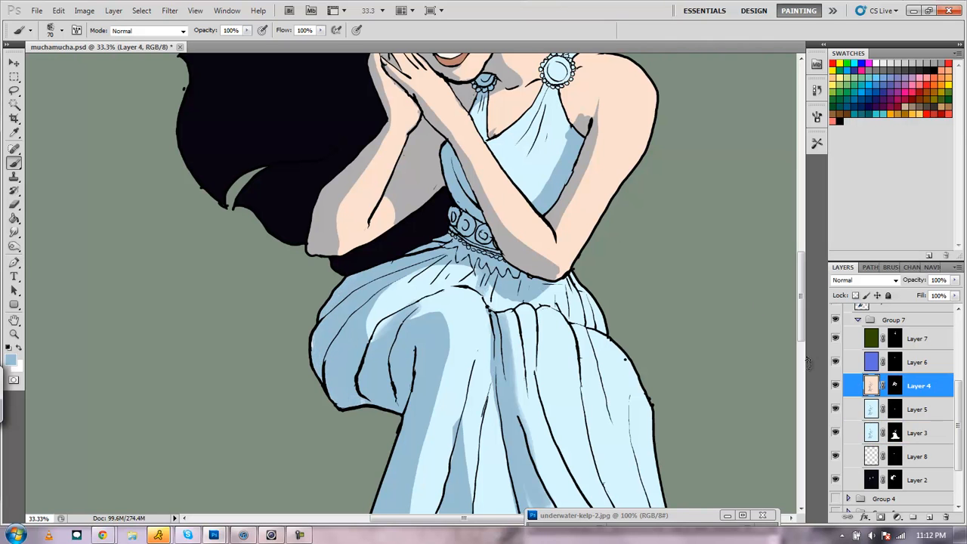
pyautogui.click(13, 133)
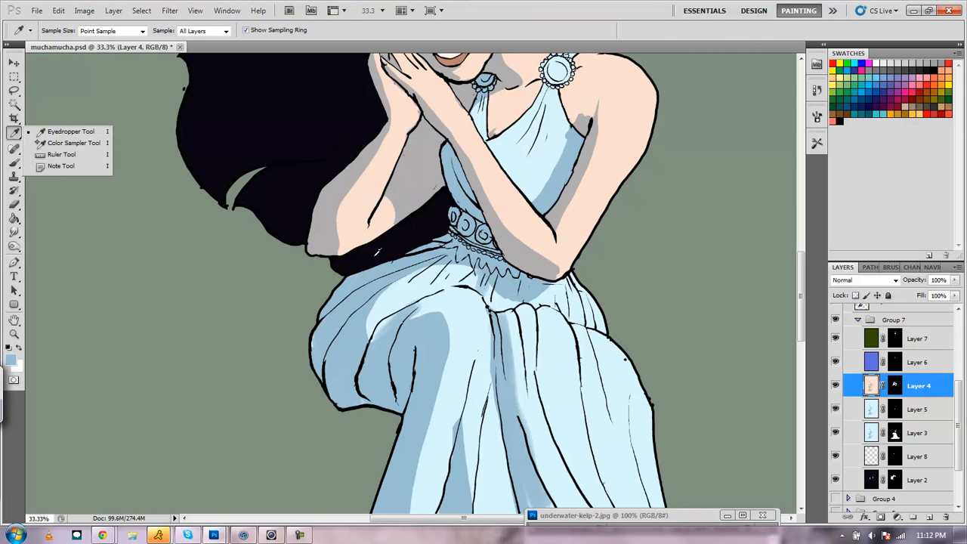
pyautogui.click(366, 198)
pyautogui.click(14, 162)
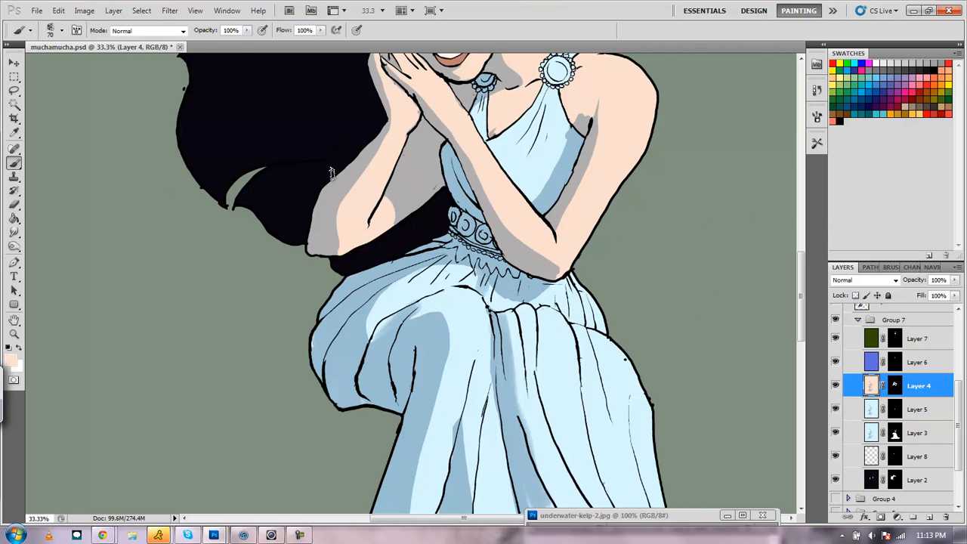
pyautogui.moveTo(312, 215)
pyautogui.mouseDown()
pyautogui.moveTo(326, 182)
pyautogui.moveTo(314, 238)
pyautogui.moveTo(336, 180)
pyautogui.mouseUp()
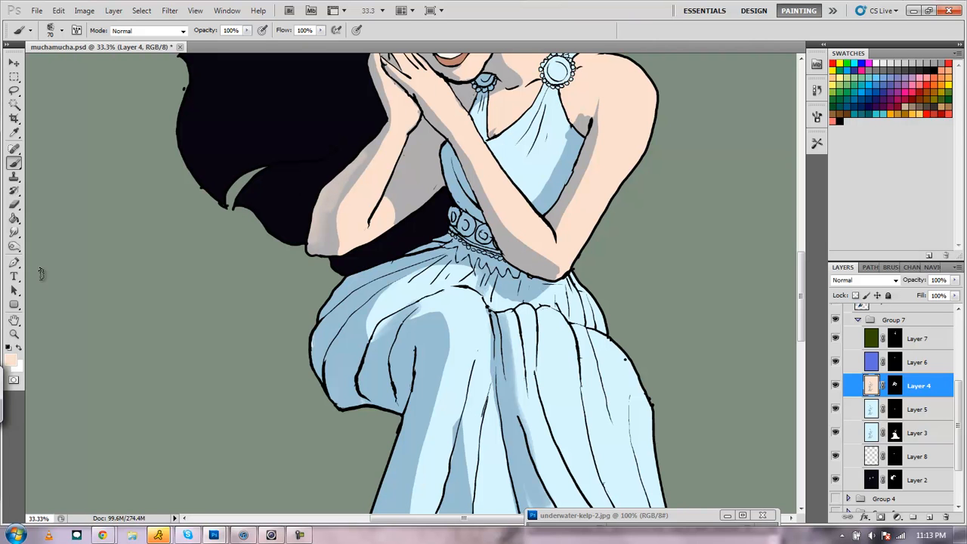
pyautogui.hotkey('ctrl', 'z')
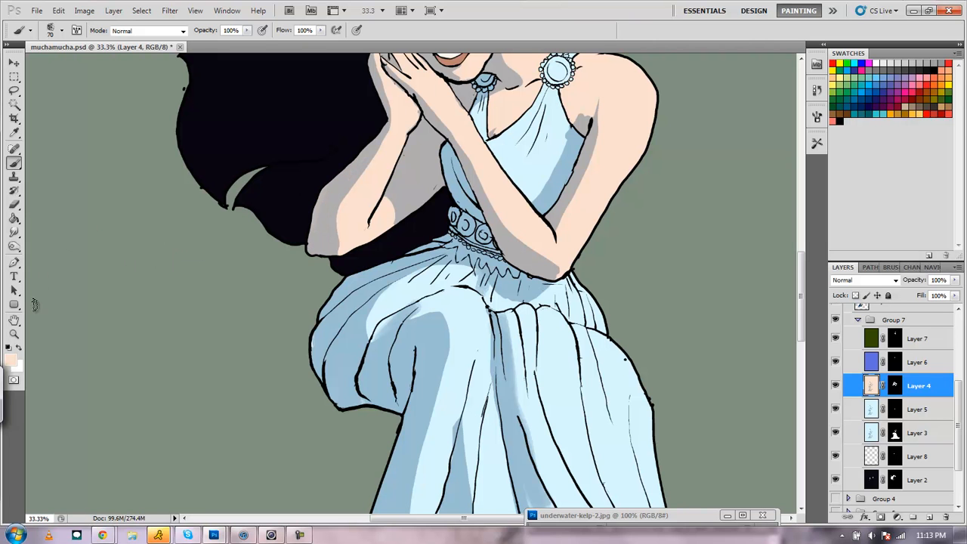
# Shift the sampled skin tone to a pinker hue of 14° (fad9cf) and paint reflected light along the forearm's outer edge
pyautogui.click(11, 360)
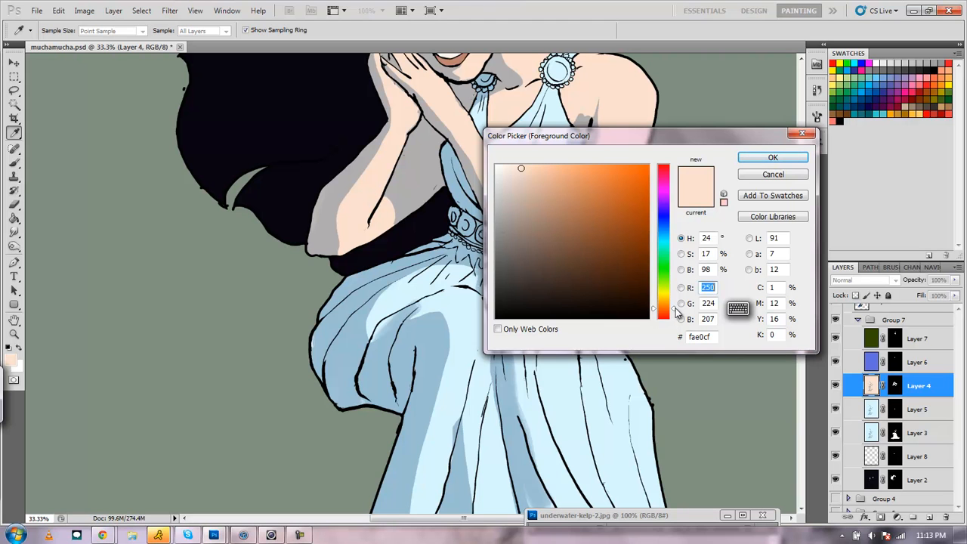
pyautogui.moveTo(675, 308); pyautogui.dragTo(671, 308)
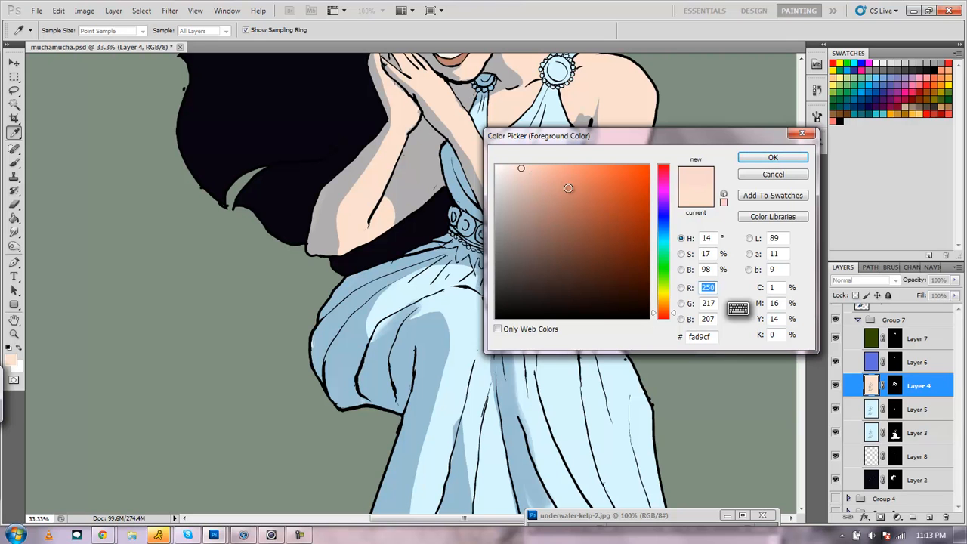
pyautogui.click(773, 158)
pyautogui.press('b')
pyautogui.moveTo(327, 181)
pyautogui.mouseDown()
pyautogui.moveTo(309, 220)
pyautogui.moveTo(334, 175)
pyautogui.moveTo(317, 245)
pyautogui.moveTo(328, 186)
pyautogui.moveTo(321, 209)
pyautogui.moveTo(370, 132)
pyautogui.moveTo(327, 189)
pyautogui.moveTo(309, 246)
pyautogui.moveTo(321, 226)
pyautogui.mouseUp()
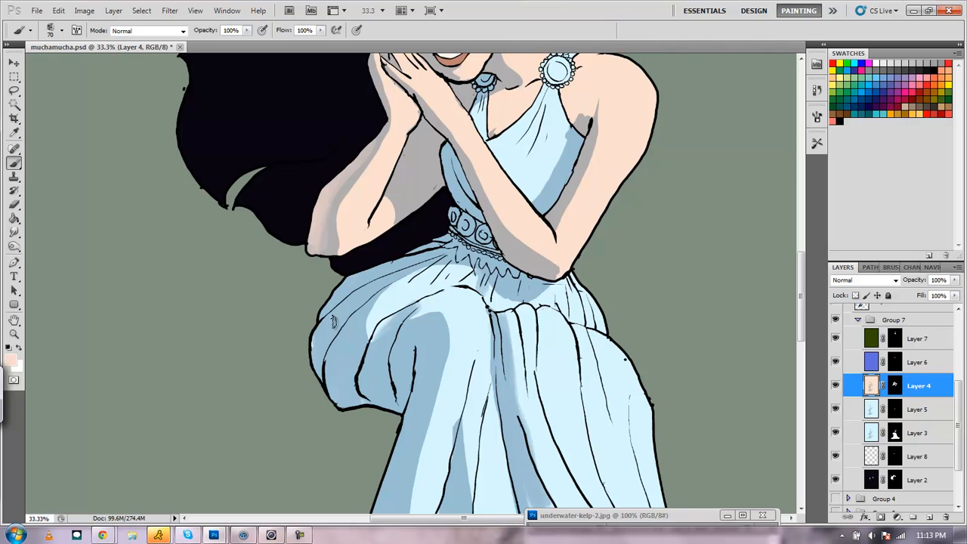
# Sample the gray skin shadow and brush it along the middle of the forearm from elbow to wrist
pyautogui.click(14, 133)
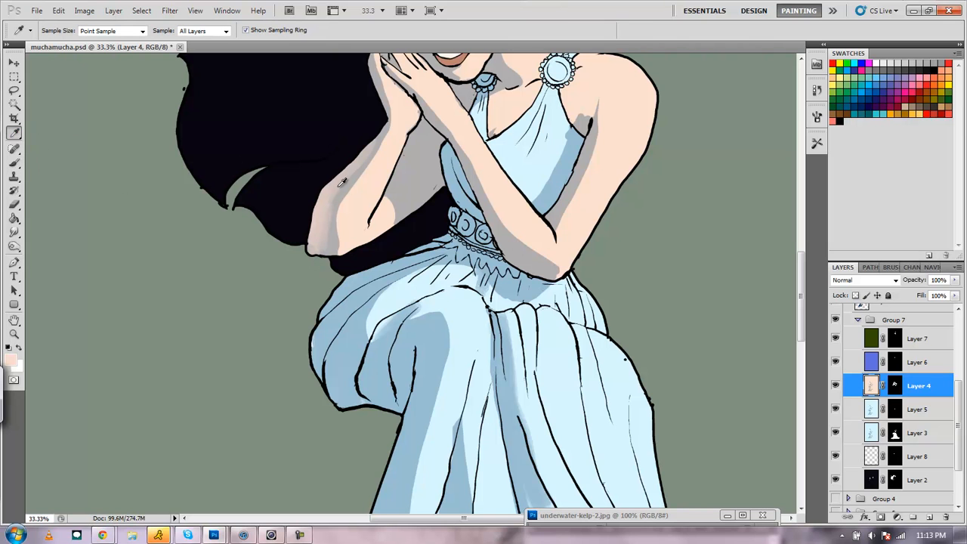
pyautogui.click(344, 186)
pyautogui.click(14, 162)
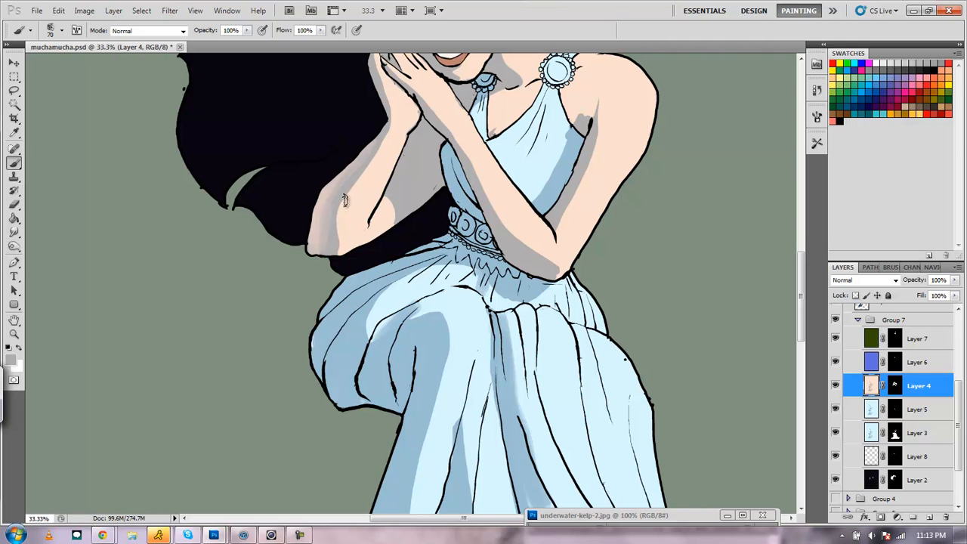
pyautogui.moveTo(337, 233); pyautogui.dragTo(360, 167)
# Sample the blended skin tones on the forearm and brush them over the shadow to soften its transition
pyautogui.click(14, 133)
pyautogui.click(324, 190)
pyautogui.click(13, 166)
pyautogui.click(13, 132)
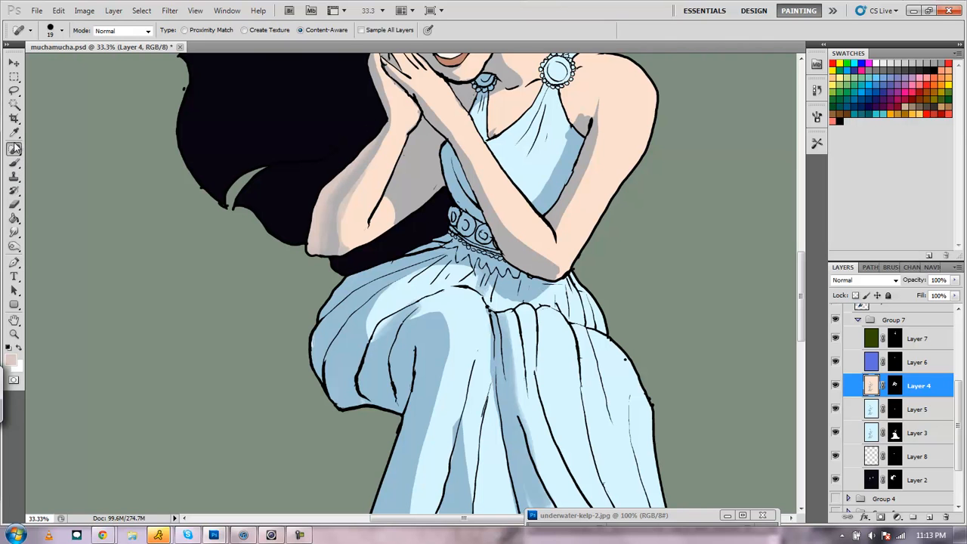
pyautogui.click(346, 201)
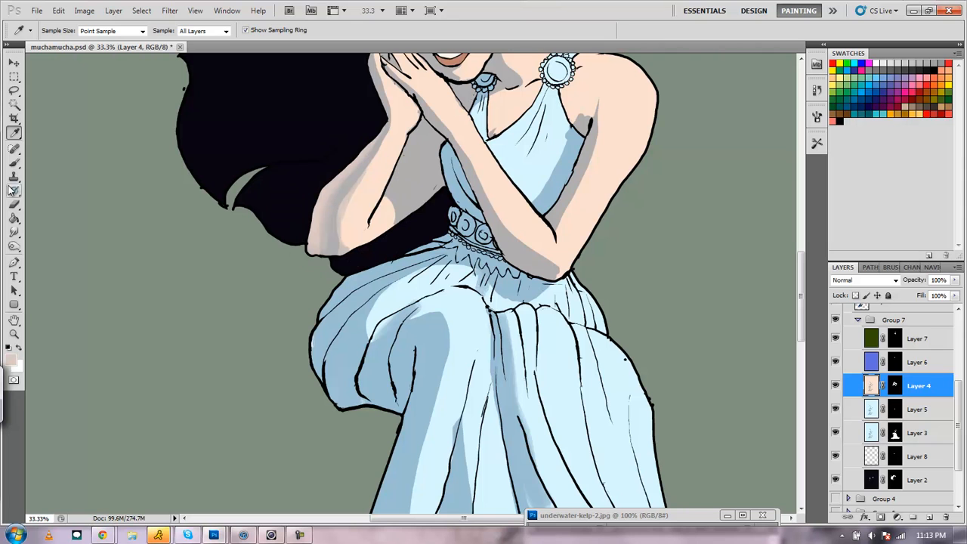
pyautogui.click(14, 163)
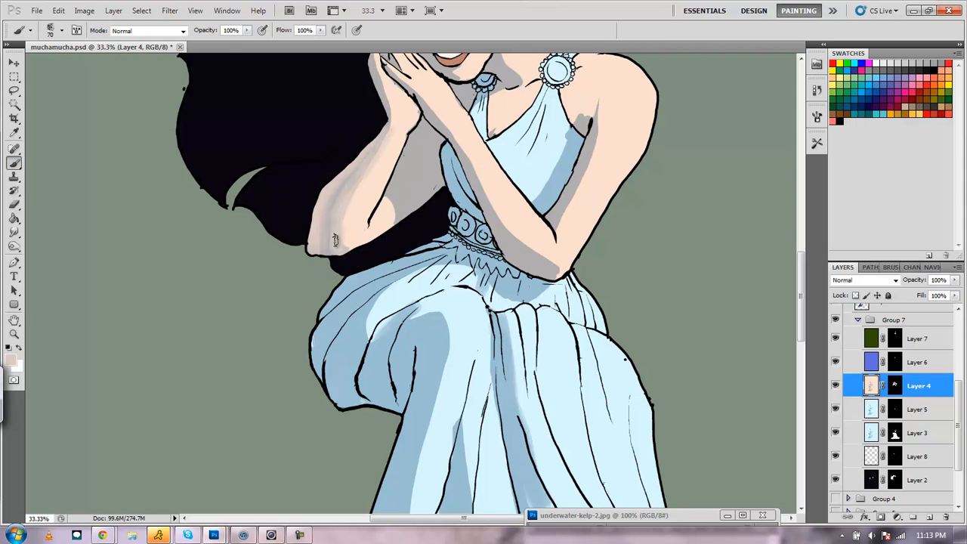
# Sample the gray shadow beside the forearm, reduce the brush to 38 px, and repaint the shadow band from wrist to elbow
pyautogui.keyDown('alt'); pyautogui.click(411, 190); pyautogui.keyUp('alt')
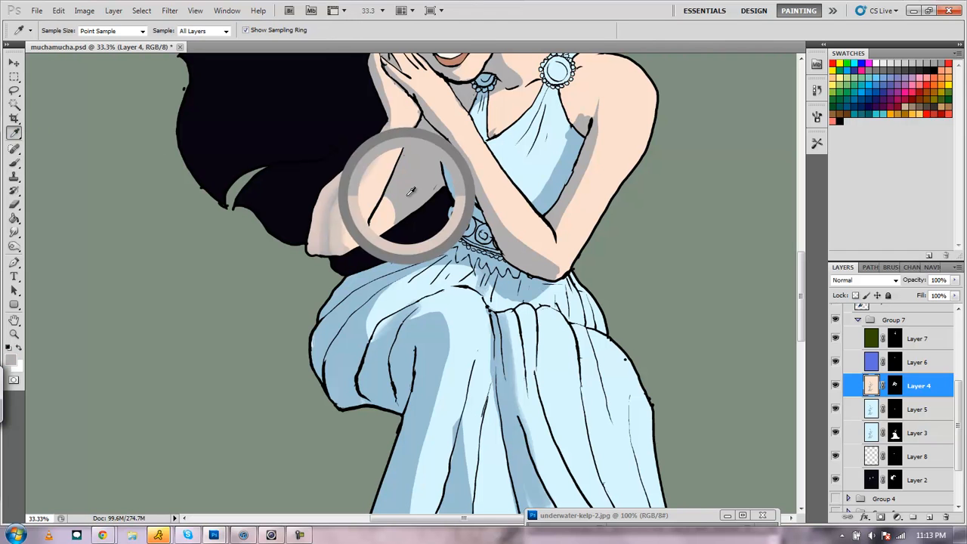
pyautogui.click(61, 30)
pyautogui.moveTo(57, 63); pyautogui.dragTo(41, 63)
pyautogui.press('Return')
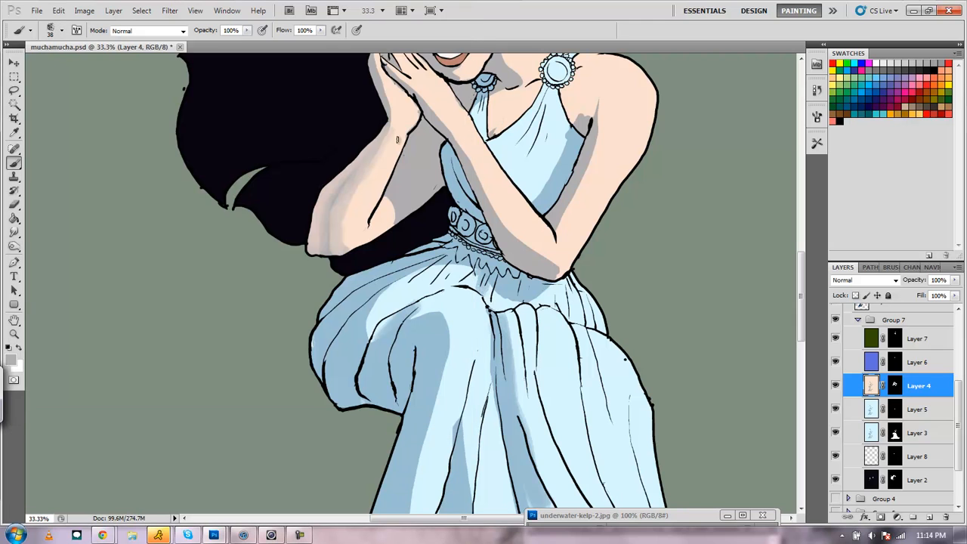
pyautogui.moveTo(385, 141); pyautogui.dragTo(345, 208)
pyautogui.moveTo(366, 169); pyautogui.dragTo(336, 227)
pyautogui.moveTo(348, 190); pyautogui.dragTo(334, 247)
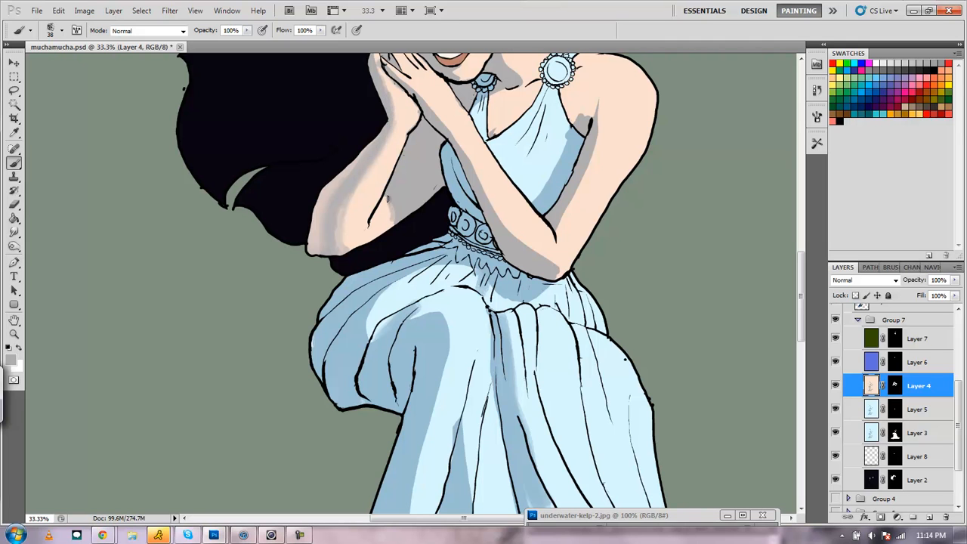
# Sample the blended skin tone on the forearm and return to the brush to soften the edge of its shadow
pyautogui.press('i')
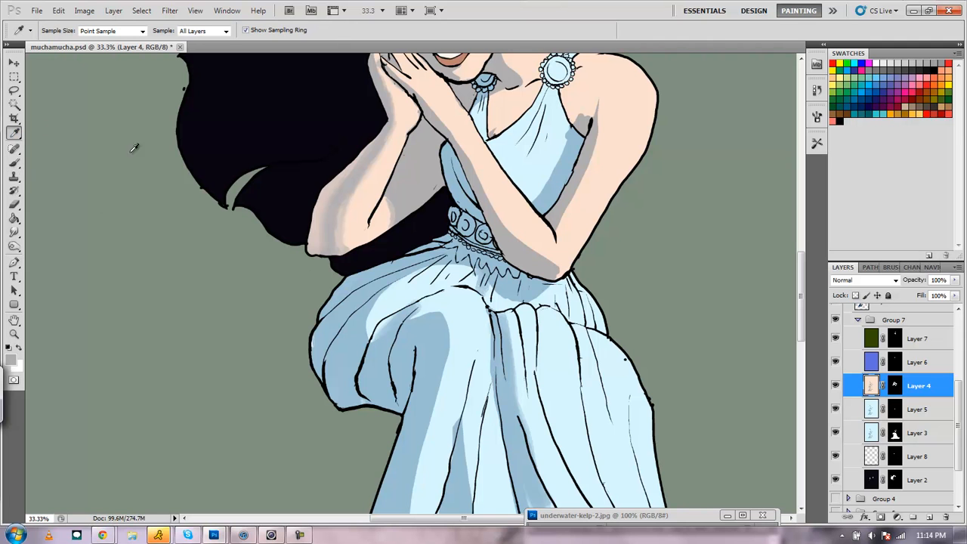
pyautogui.click(365, 203)
pyautogui.click(340, 186)
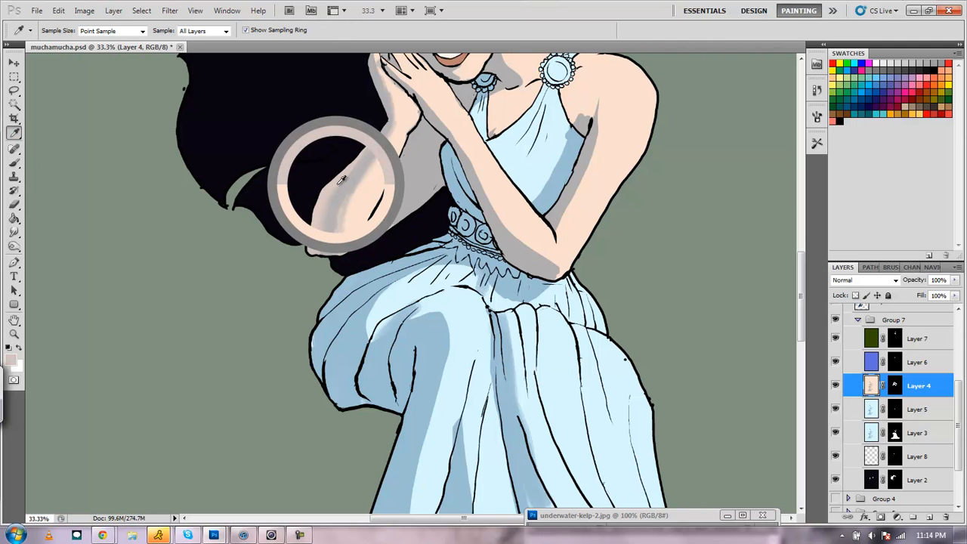
pyautogui.click(14, 161)
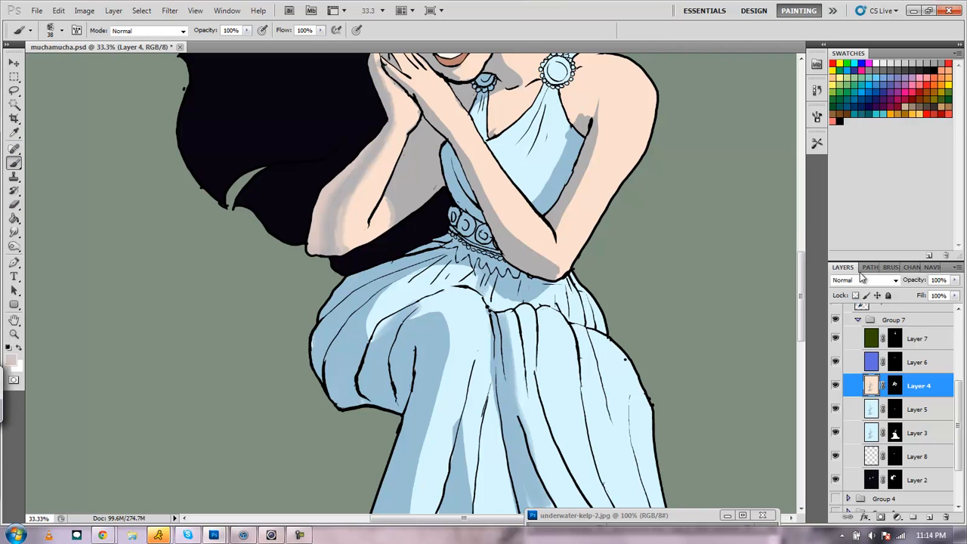
# Pick up the light skin tone beside the eyebrow as the brush color for the face
pyautogui.click(886, 267)
pyautogui.doubleClick(927, 265)
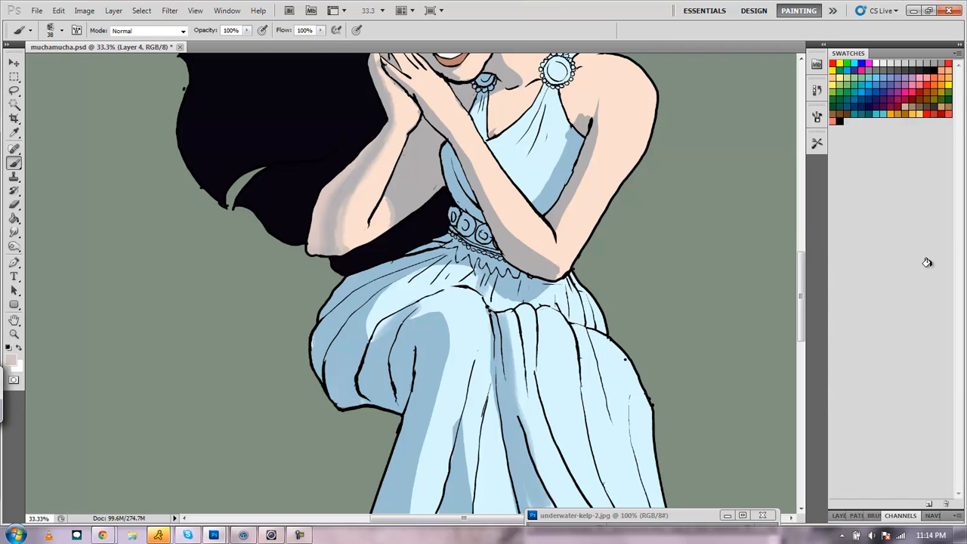
pyautogui.click(928, 263)
pyautogui.press('Escape')
pyautogui.click(933, 516)
pyautogui.moveTo(907, 398); pyautogui.dragTo(909, 379)
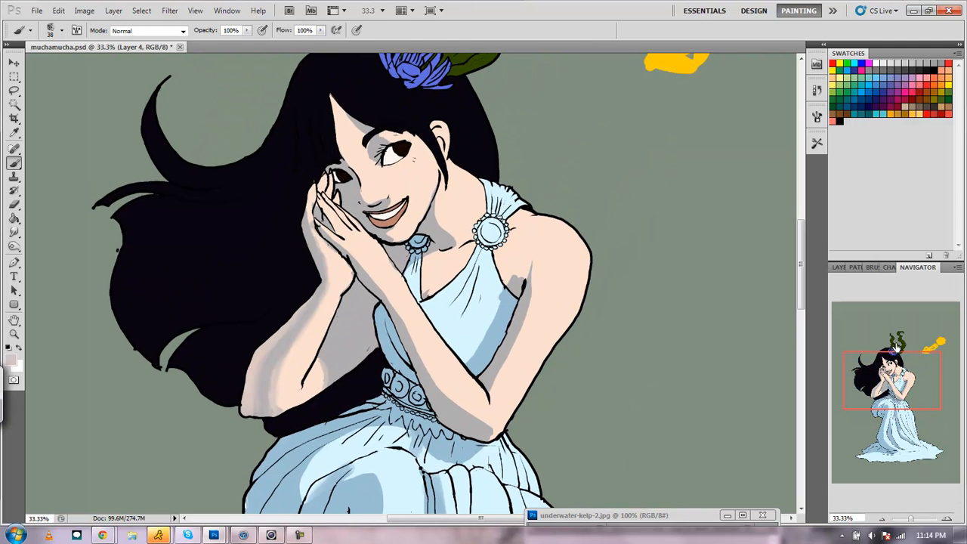
pyautogui.click(14, 132)
pyautogui.click(398, 138)
pyautogui.click(14, 162)
# Adjust Color Balance on the skin layer's shadows to +64 cyan-red, 0 magenta-green and -22 yellow-blue
pyautogui.click(59, 13)
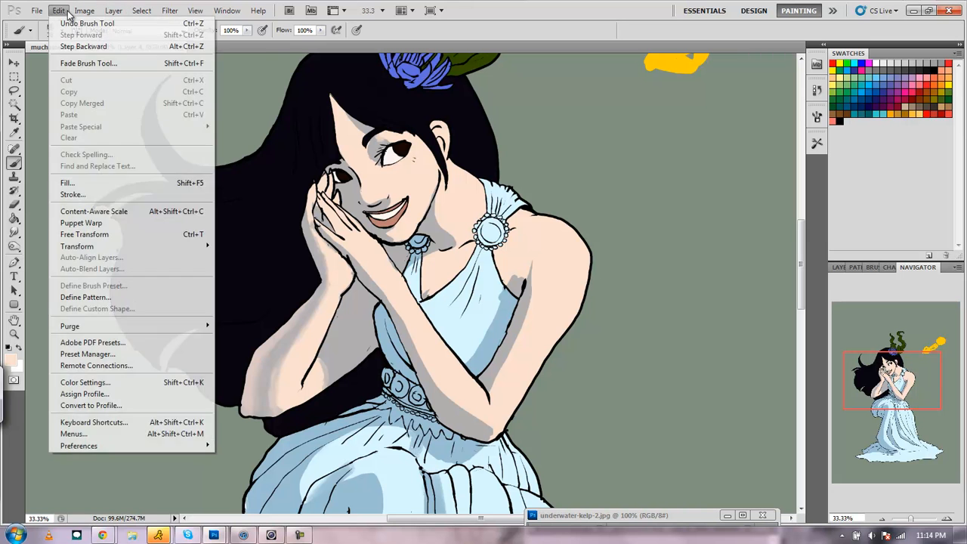
pyautogui.moveTo(83, 12)
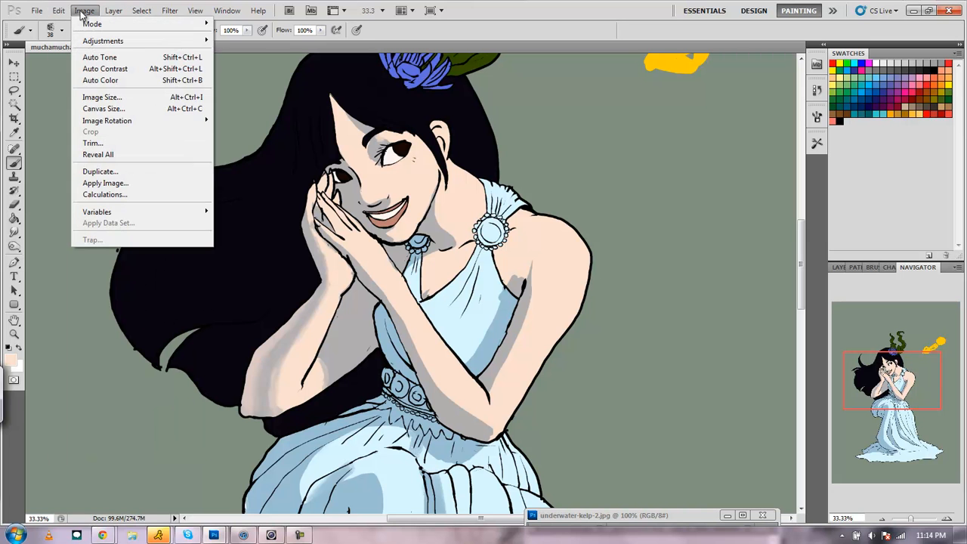
pyautogui.moveTo(204, 39)
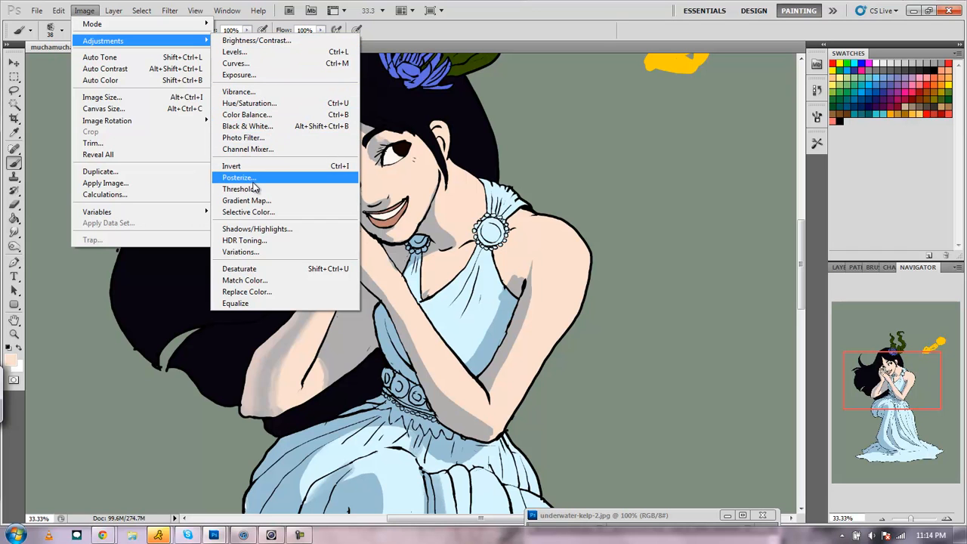
pyautogui.click(282, 114)
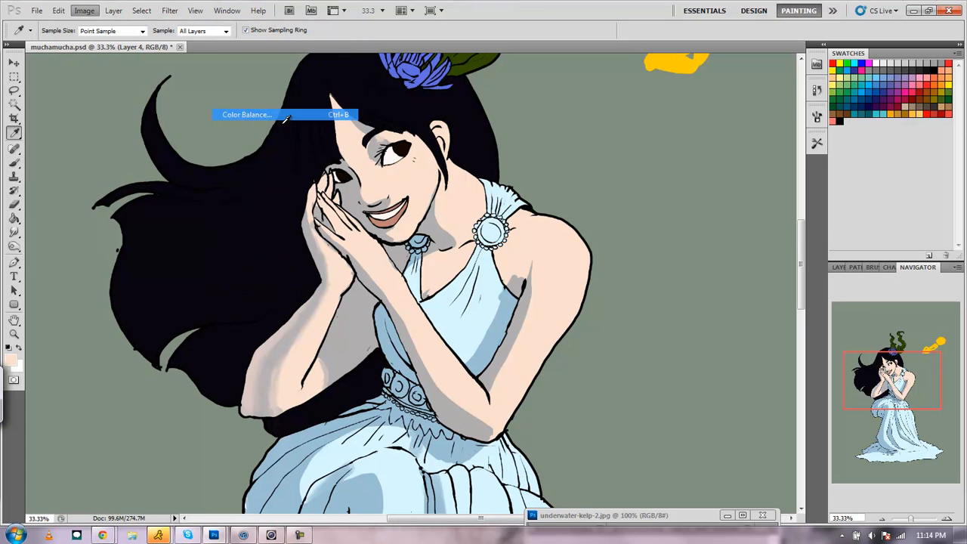
pyautogui.moveTo(811, 90); pyautogui.dragTo(719, 118)
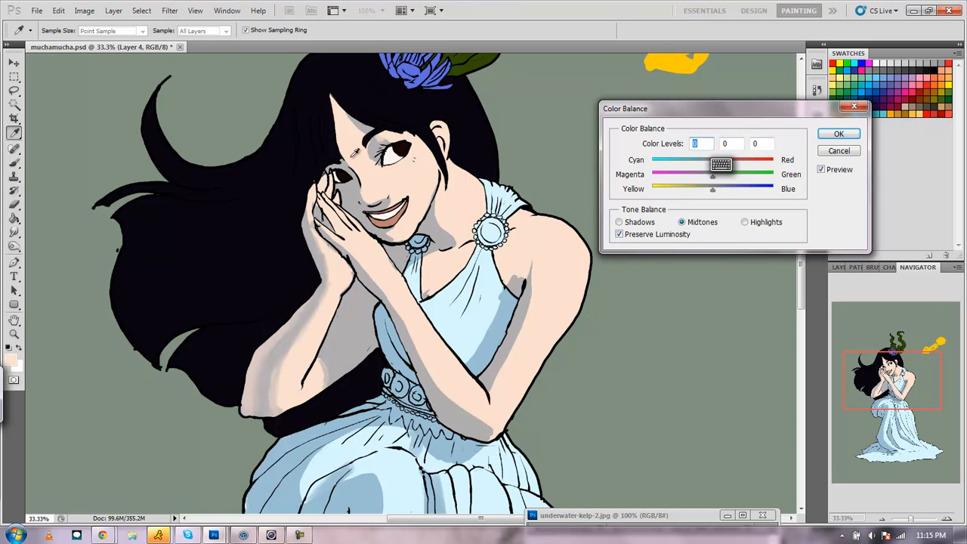
pyautogui.click(629, 225)
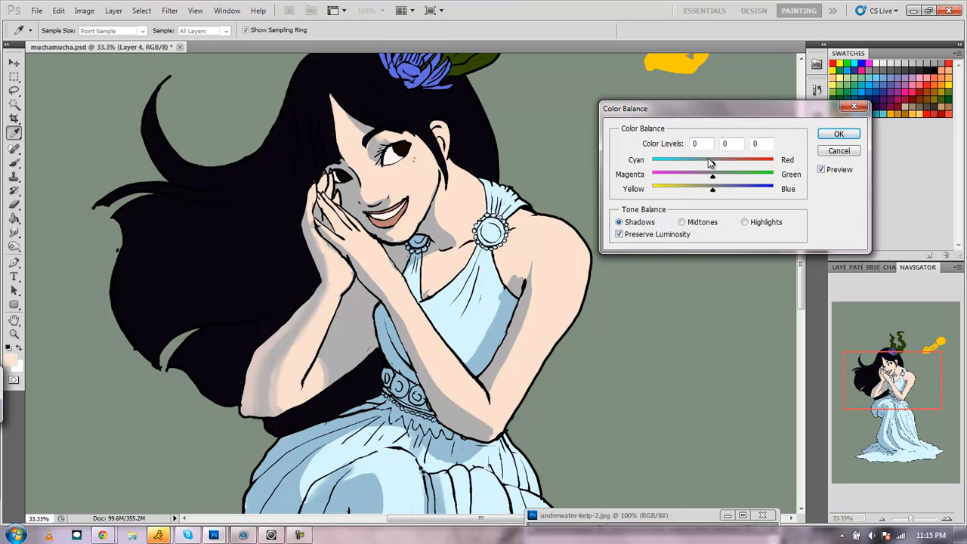
pyautogui.moveTo(715, 166); pyautogui.dragTo(713, 186)
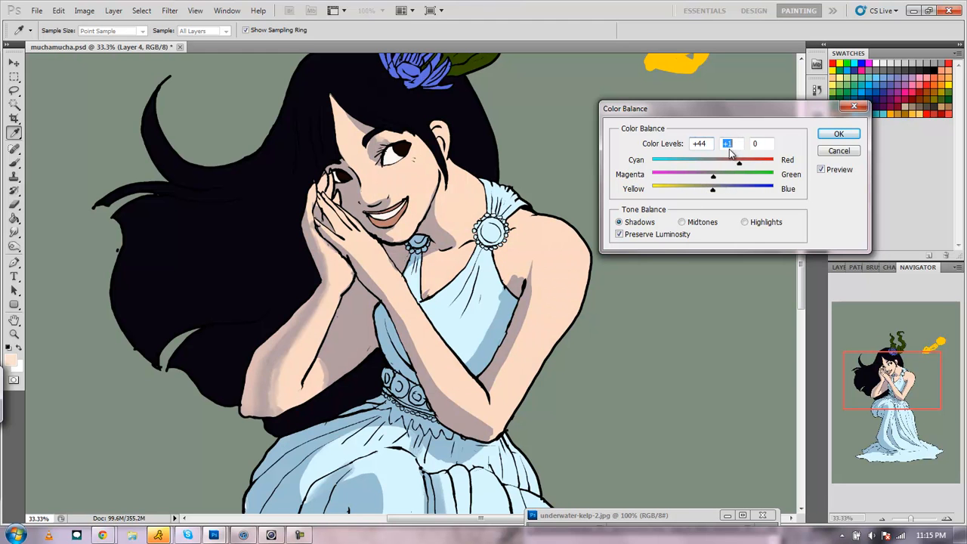
pyautogui.write('0')
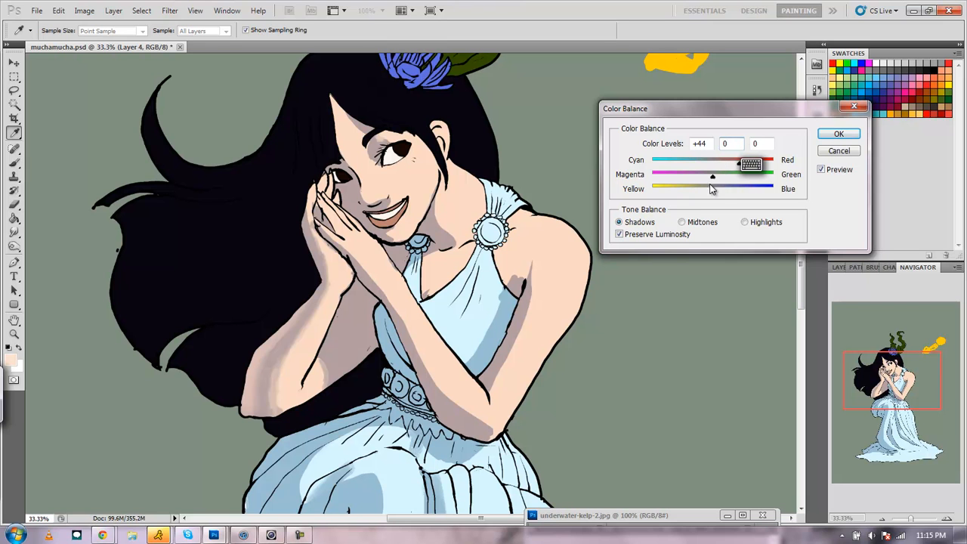
pyautogui.moveTo(713, 190)
pyautogui.mouseDown()
pyautogui.moveTo(732, 194)
pyautogui.moveTo(698, 198)
pyautogui.mouseUp()
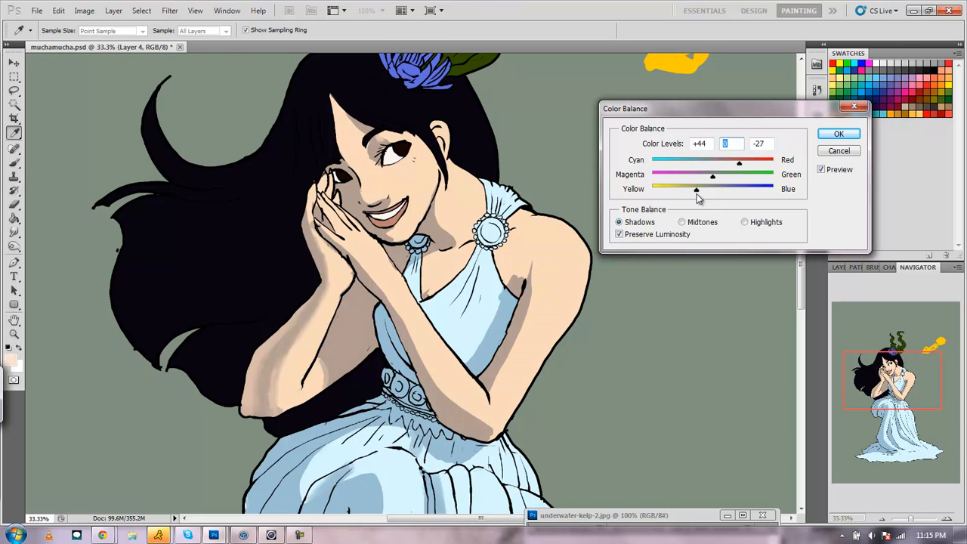
pyautogui.moveTo(700, 198); pyautogui.dragTo(701, 198)
pyautogui.moveTo(744, 162); pyautogui.dragTo(752, 168)
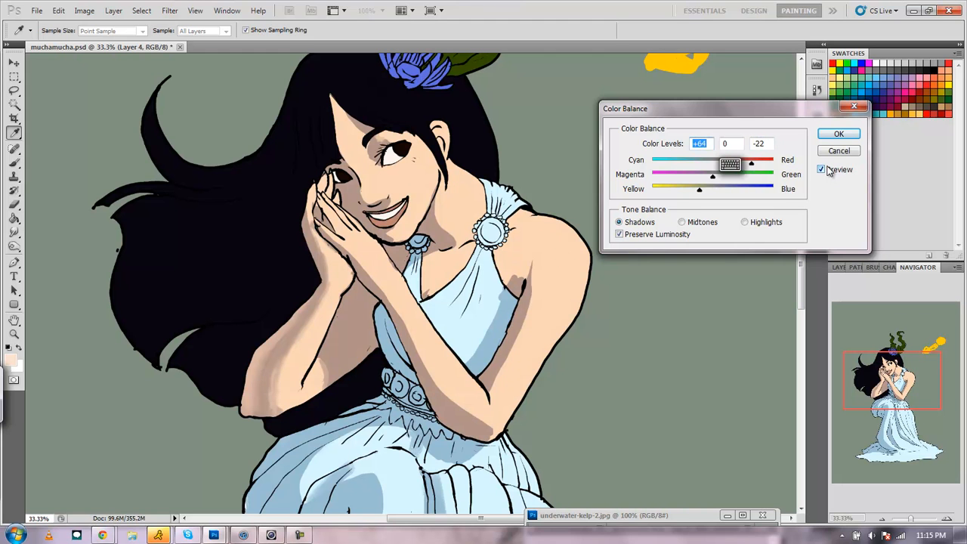
# Compare the skin with and without the Color Balance preview and apply the adjustment
pyautogui.click(832, 170)
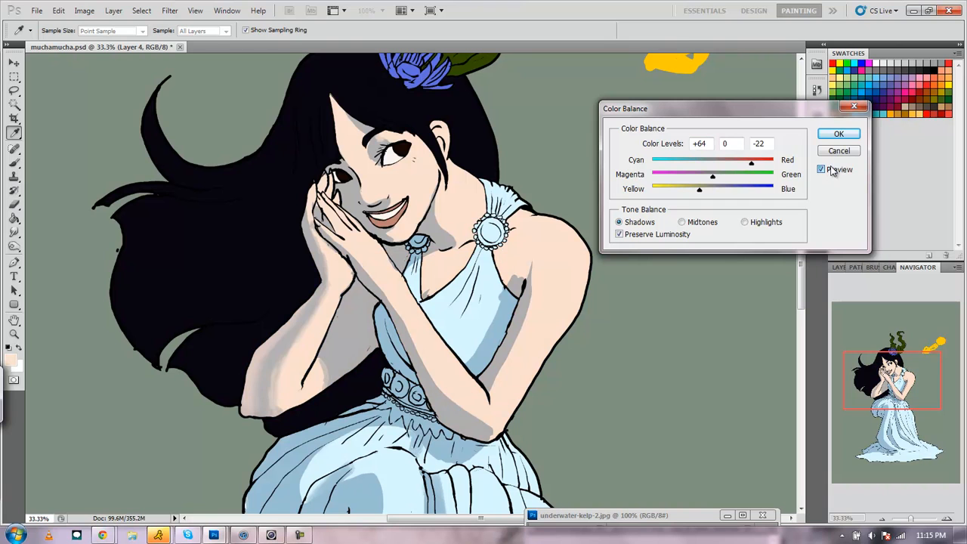
pyautogui.click(832, 172)
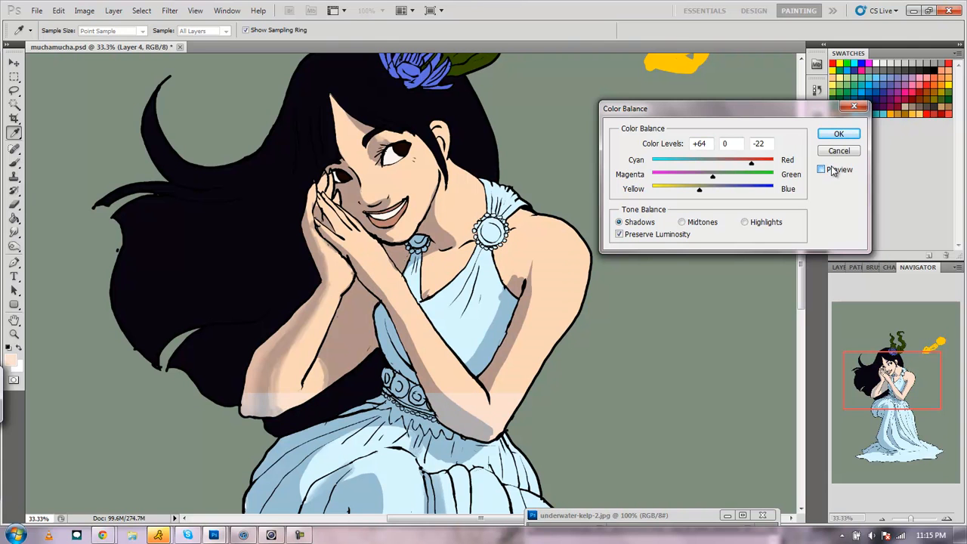
pyautogui.click(832, 172)
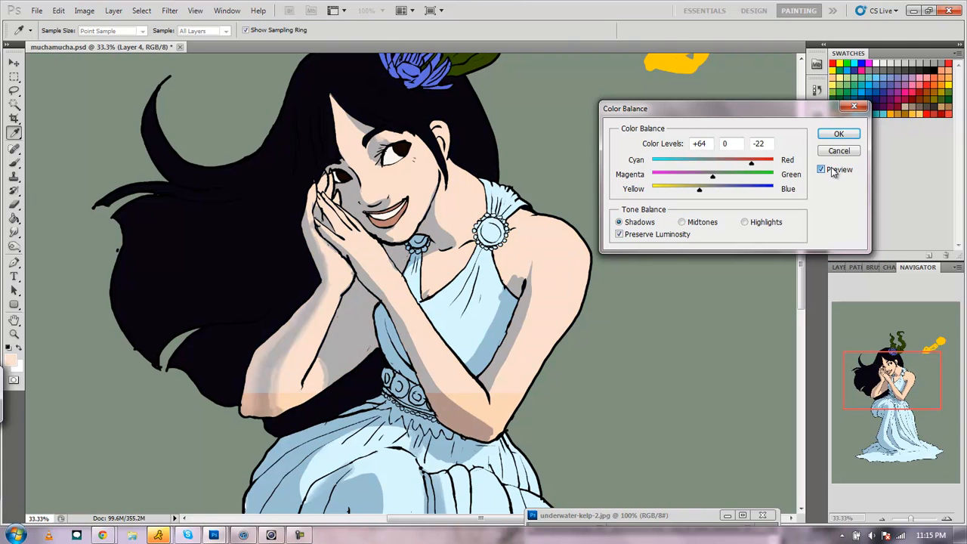
pyautogui.click(832, 172)
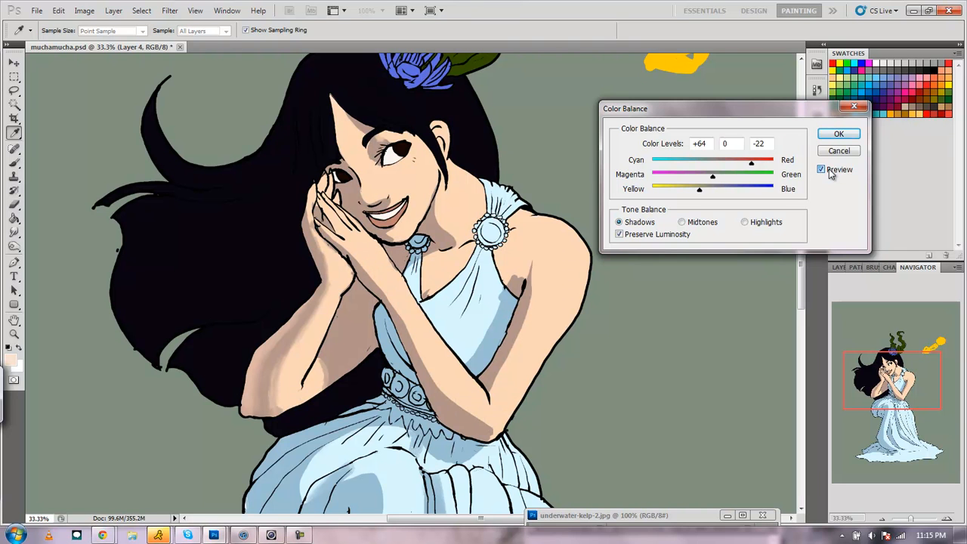
pyautogui.click(832, 171)
pyautogui.click(832, 172)
pyautogui.click(831, 135)
# Sample the warmed light skin tone from the face on Layer 4 for brushing around the eyelid
pyautogui.click(844, 268)
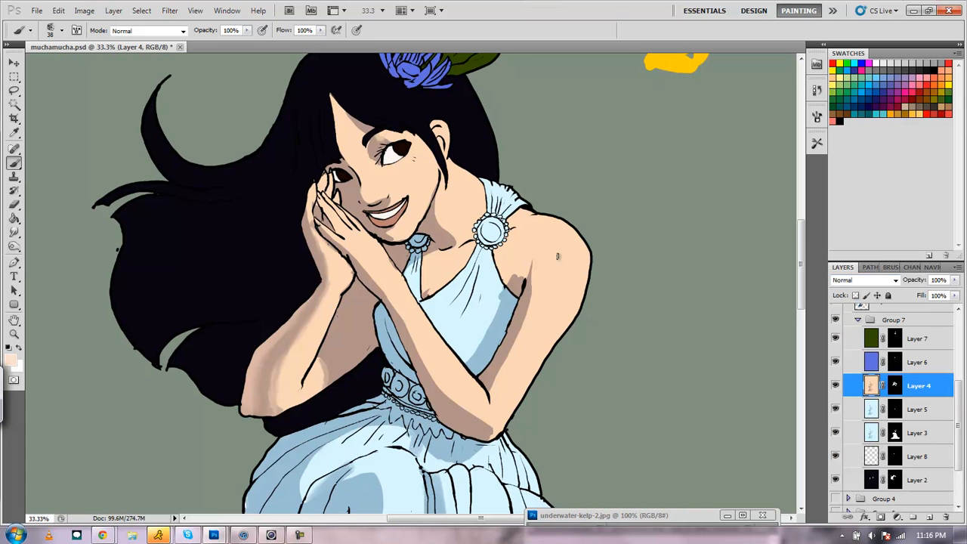
pyautogui.click(13, 132)
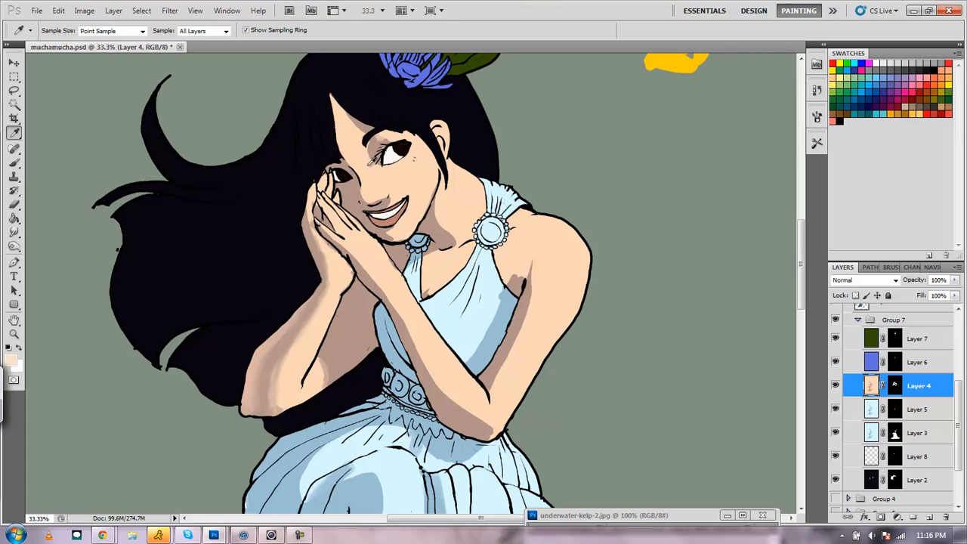
pyautogui.click(365, 151)
pyautogui.click(14, 161)
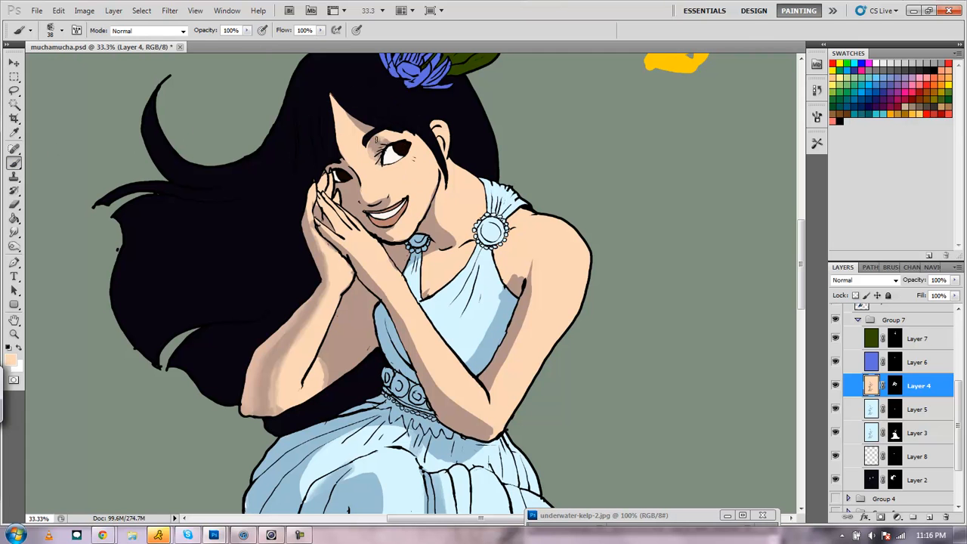
# Sample the brown eyelid shadow and brush it down the neck beside the dress strap
pyautogui.click(14, 132)
pyautogui.click(379, 145)
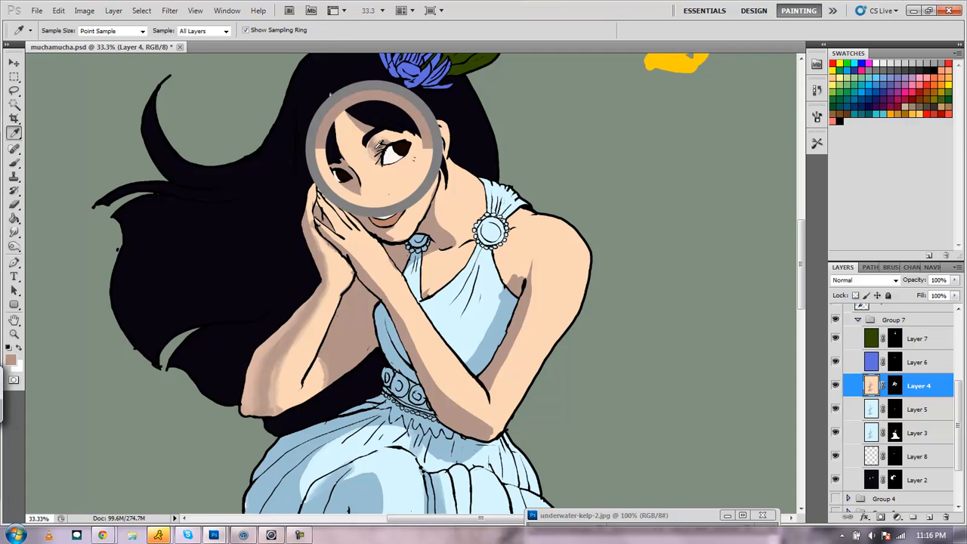
pyautogui.click(14, 162)
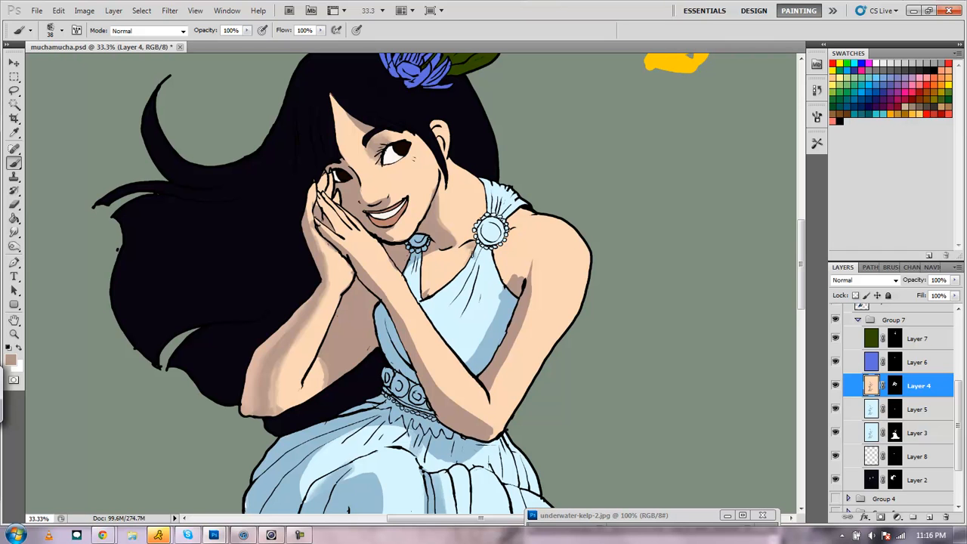
pyautogui.moveTo(484, 186); pyautogui.dragTo(482, 211)
# Sample the forearm's reflected-light tone, enlarge the brush to 67 px, and paint it over the shaded skin between the forearm and dress
pyautogui.click(13, 133)
pyautogui.click(254, 374)
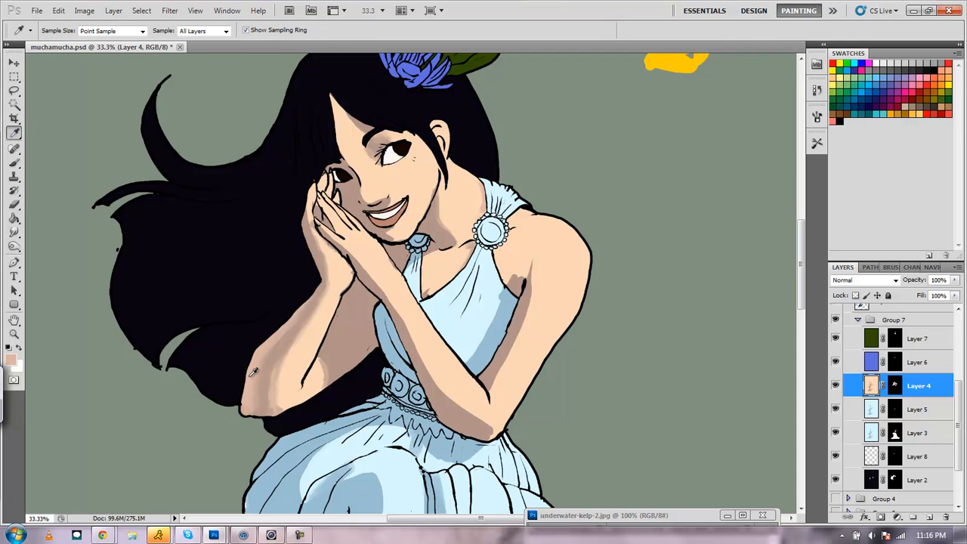
pyautogui.click(13, 161)
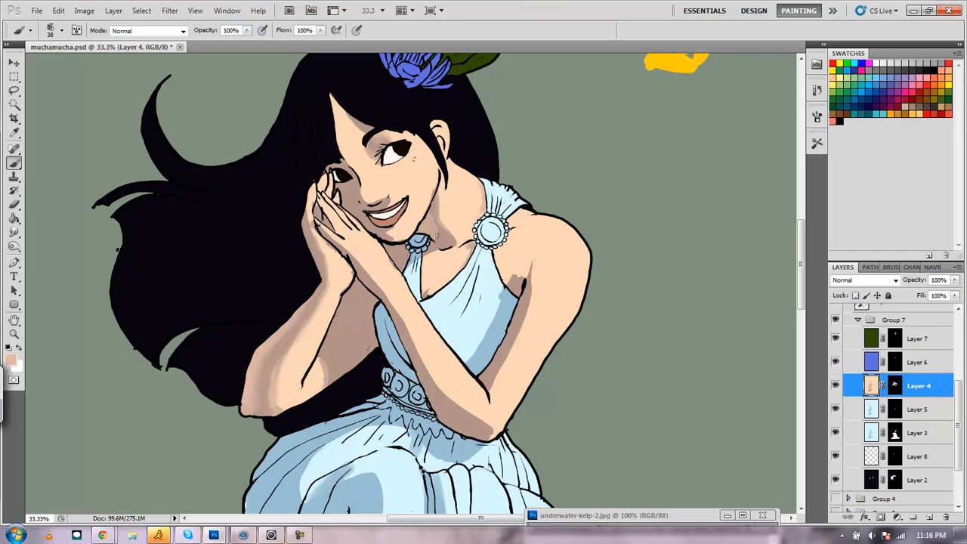
pyautogui.click(62, 30)
pyautogui.moveTo(45, 65); pyautogui.dragTo(58, 63)
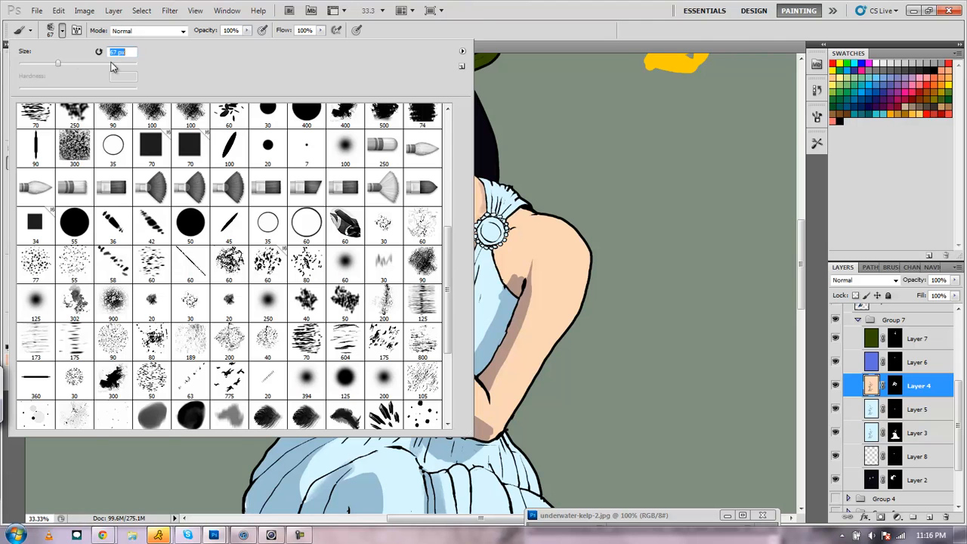
pyautogui.click(559, 235)
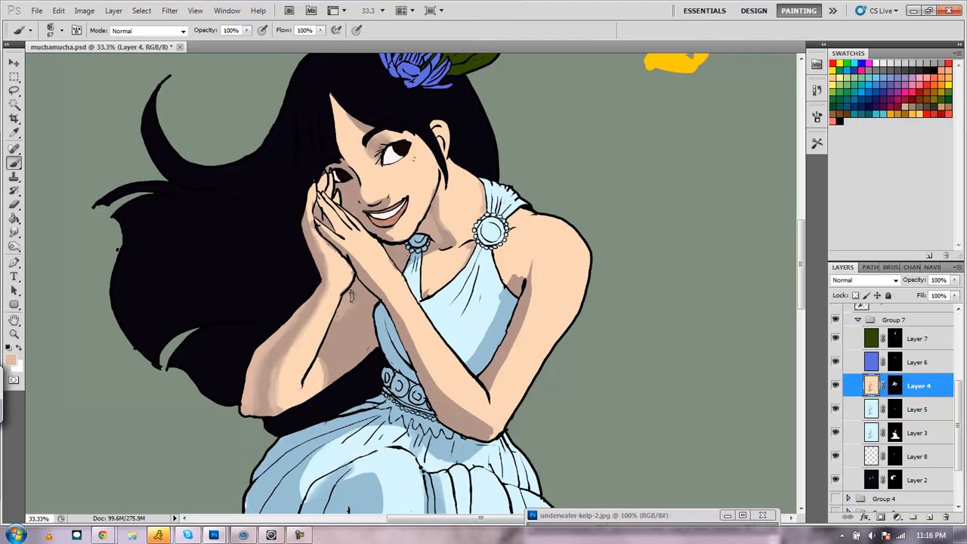
pyautogui.moveTo(354, 296)
pyautogui.mouseDown()
pyautogui.moveTo(339, 333)
pyautogui.moveTo(368, 305)
pyautogui.mouseUp()
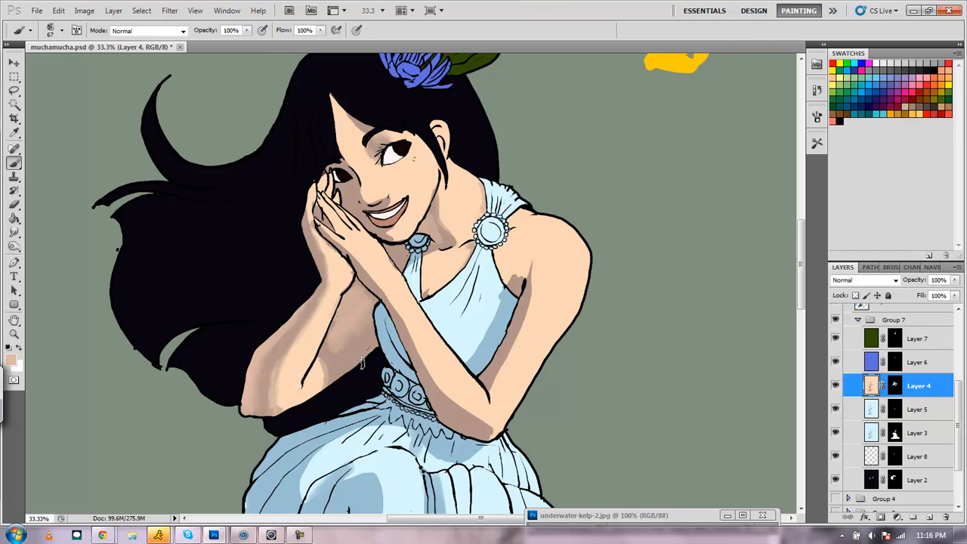
pyautogui.moveTo(366, 351); pyautogui.dragTo(372, 314)
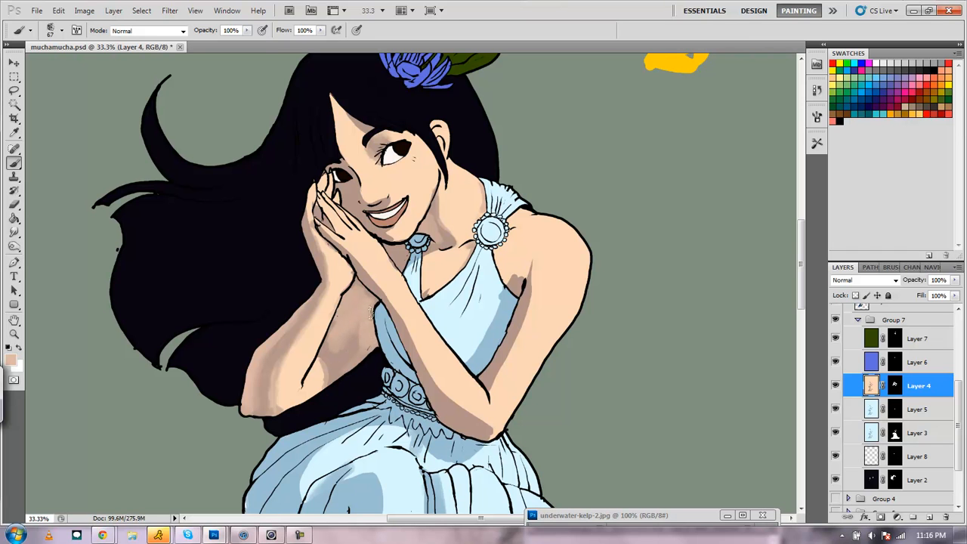
# Sample the neck's shadow tone to blend the shaded skin behind the forearm, and pick up the face's light skin tone
pyautogui.click(17, 134)
pyautogui.click(404, 249)
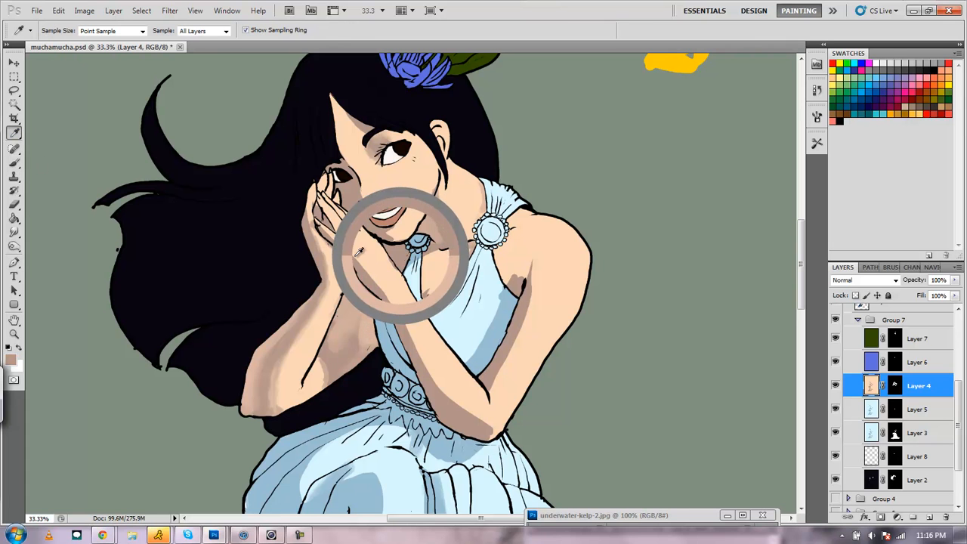
pyautogui.click(15, 163)
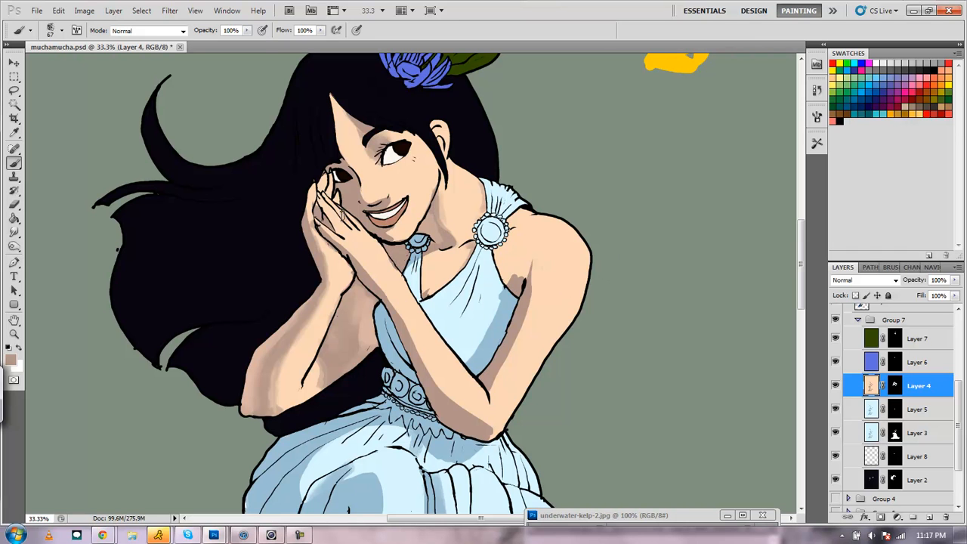
pyautogui.click(14, 133)
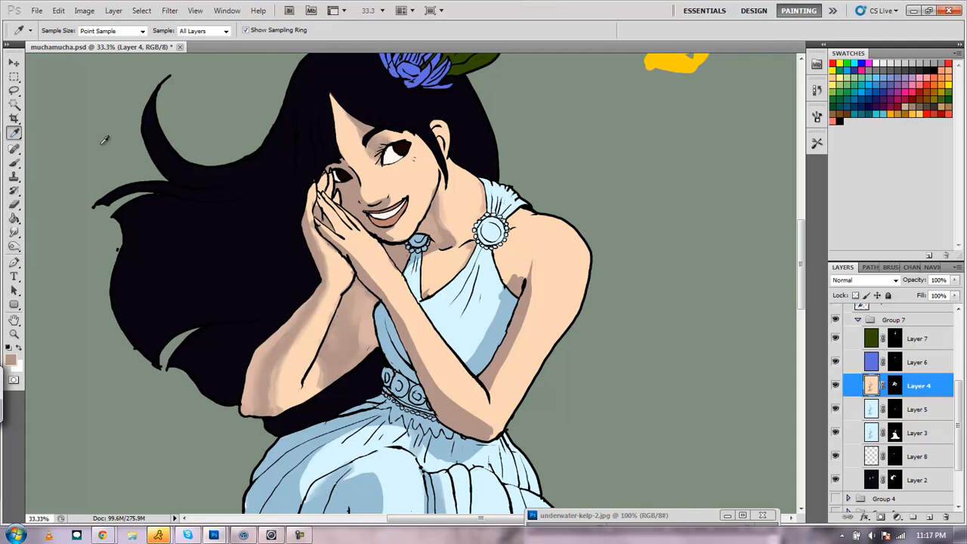
pyautogui.click(369, 172)
pyautogui.click(14, 162)
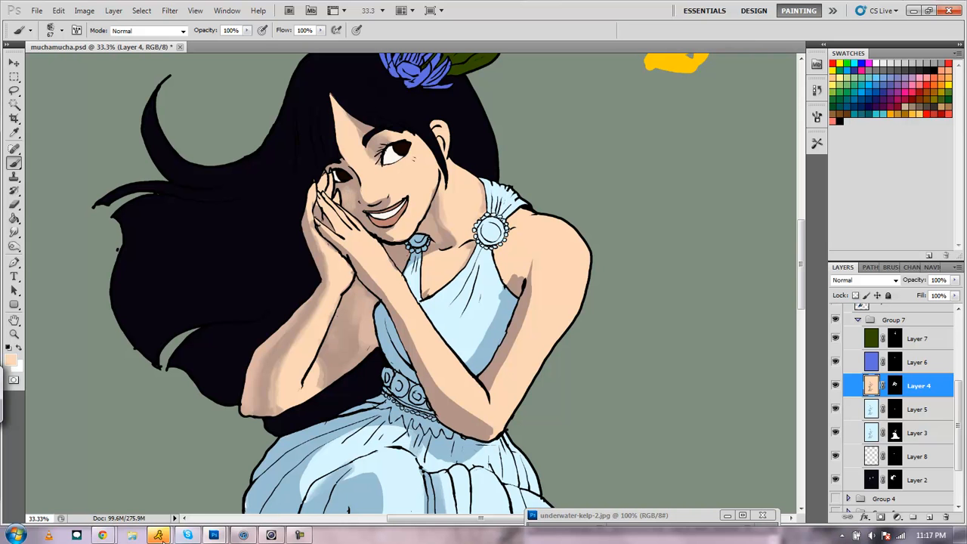
# Switch to Chrome, view the Ctrl+Paint site, and return to the muchamucha.psd painting in Photoshop
pyautogui.moveTo(106, 536)
pyautogui.click(154, 479)
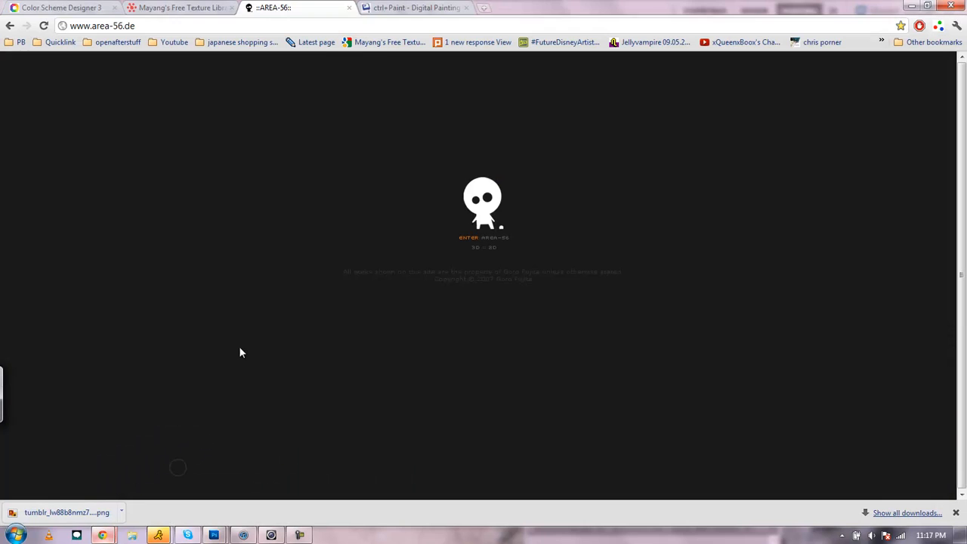
pyautogui.click(398, 9)
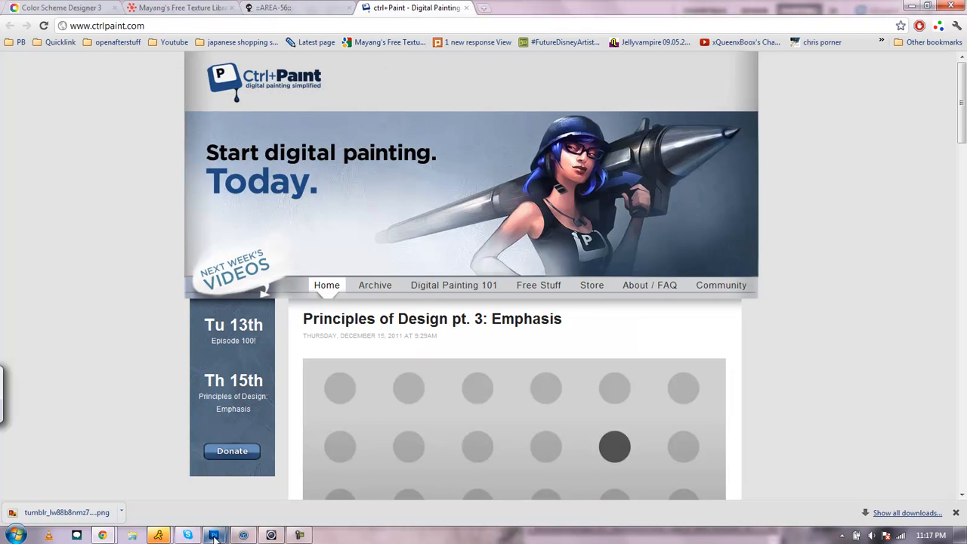
pyautogui.moveTo(214, 537)
pyautogui.click(151, 476)
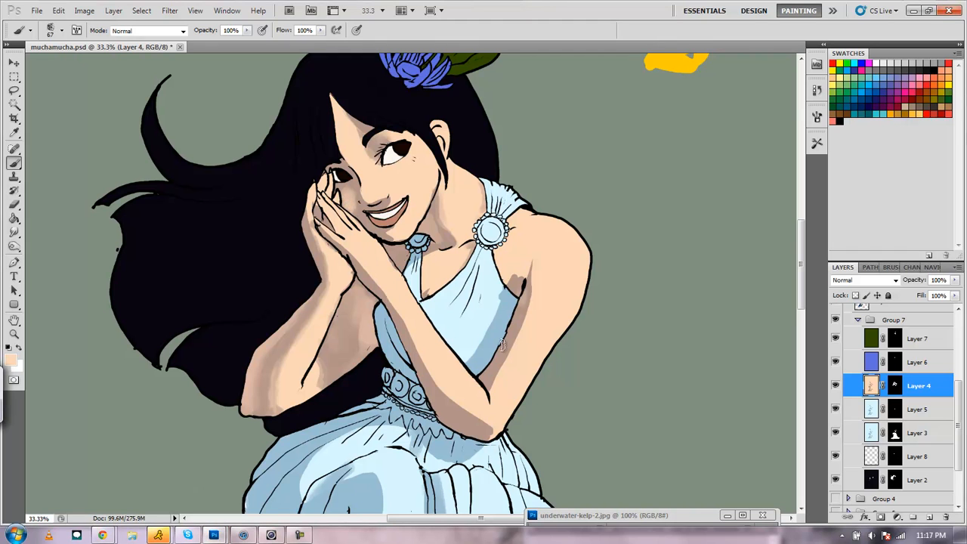
# On Layer 3, sample the dress's shadow blue and brush it over the shaded side of the bodice
pyautogui.click(877, 410)
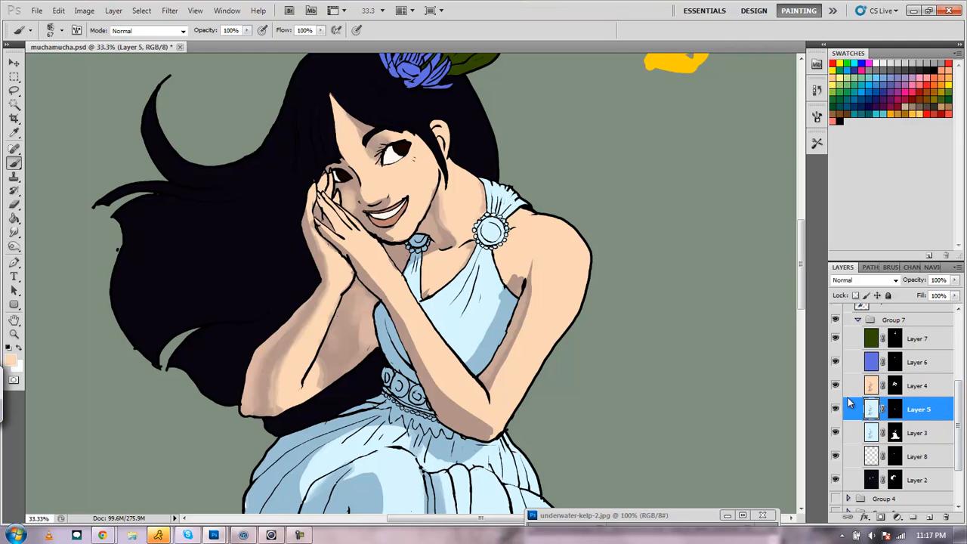
pyautogui.click(14, 134)
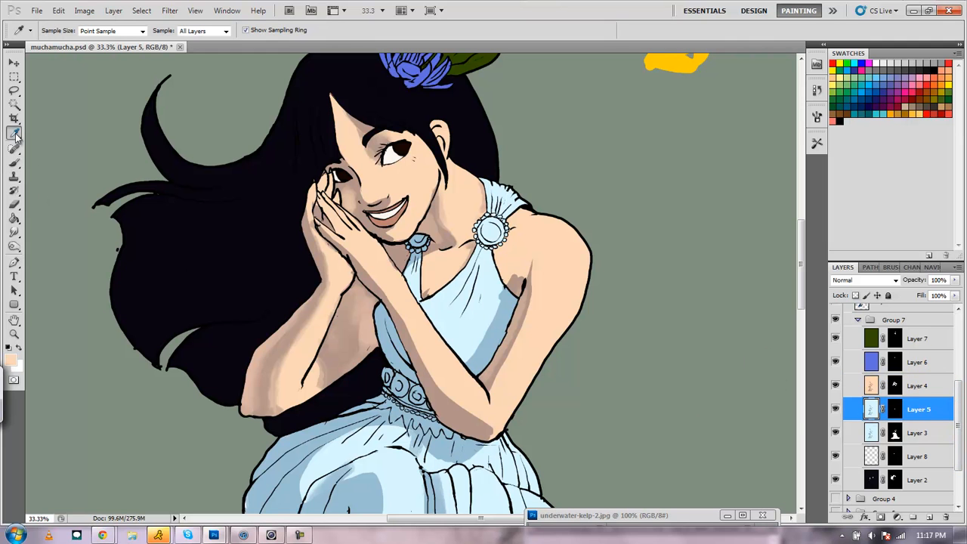
pyautogui.click(873, 434)
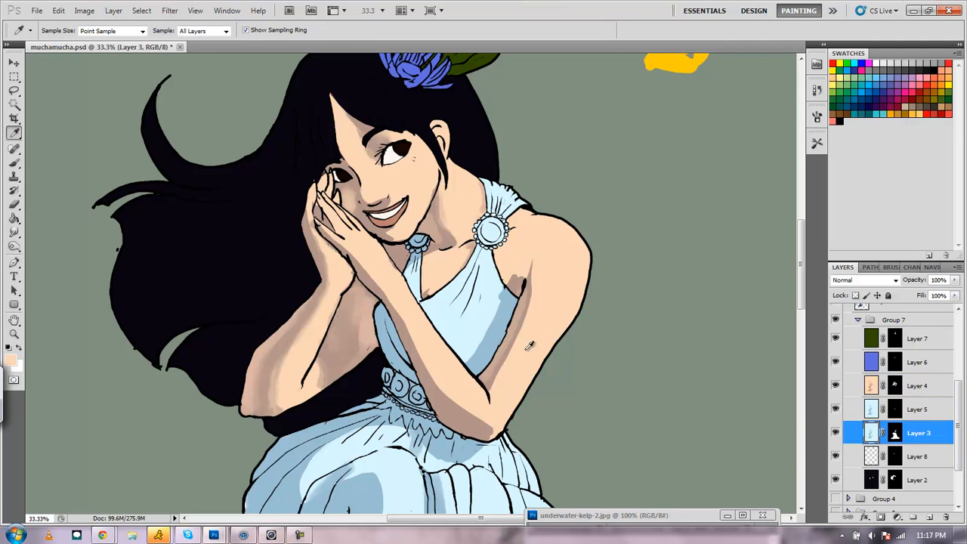
pyautogui.click(491, 335)
pyautogui.click(15, 163)
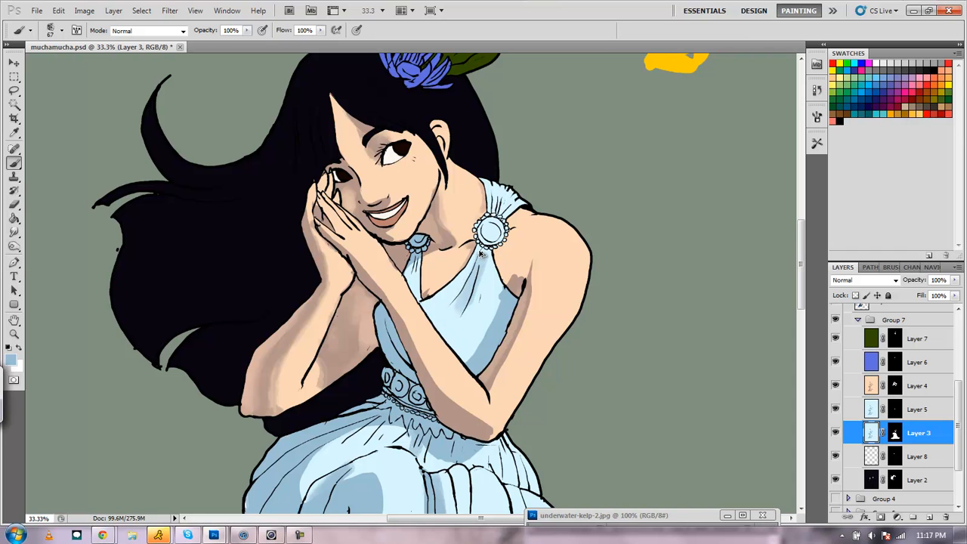
pyautogui.keyDown('ctrl'); pyautogui.click(449, 352); pyautogui.keyUp('ctrl')
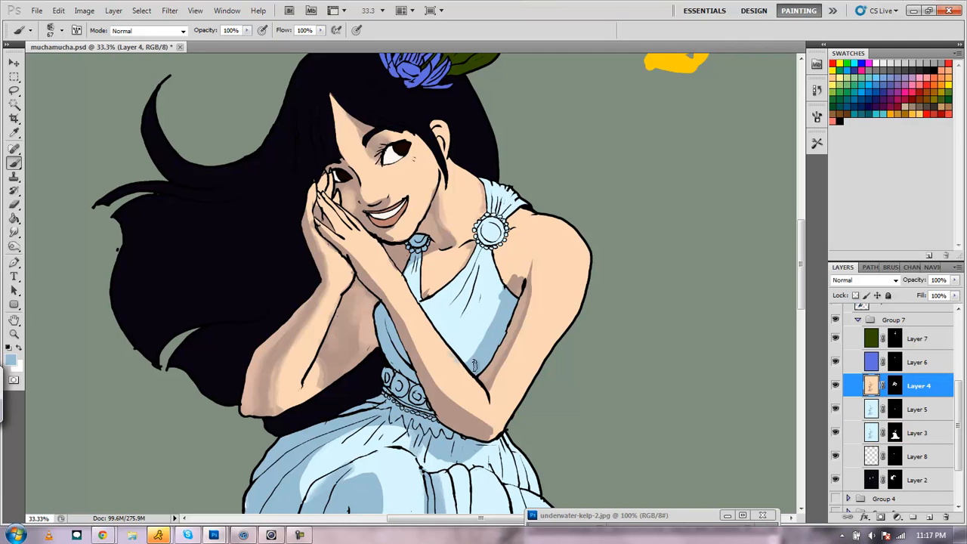
pyautogui.click(875, 429)
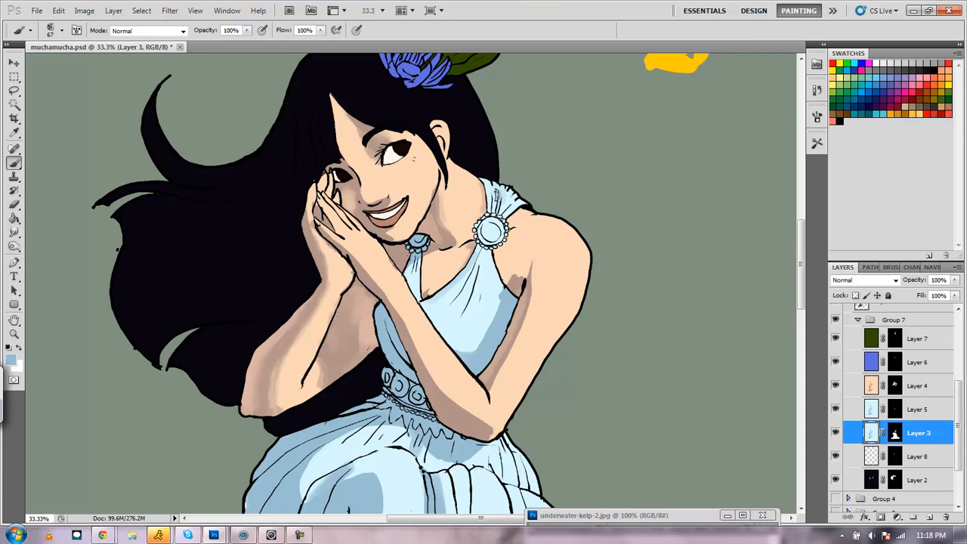
# Reduce the brush to 44 px and paint shadow blue into the folds along the right half of the skirt
pyautogui.click(891, 268)
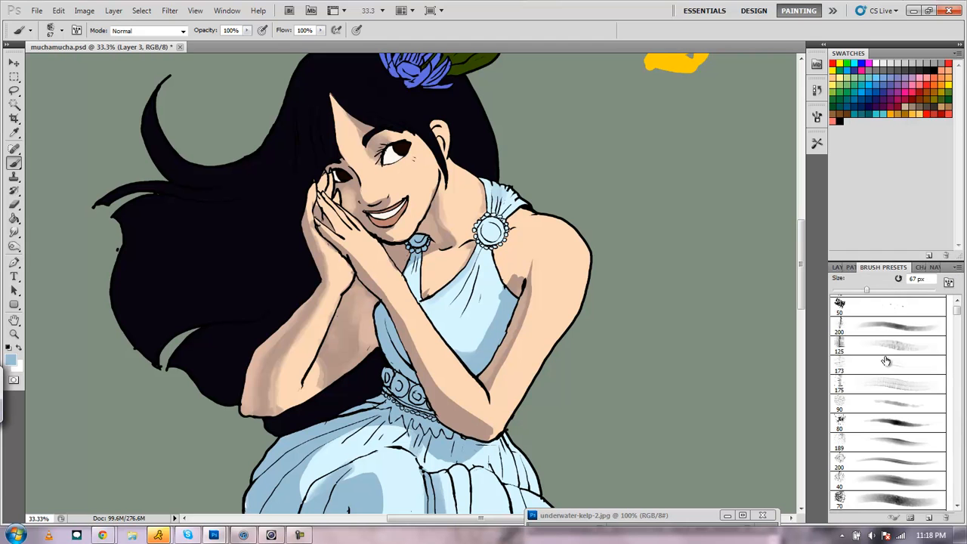
pyautogui.click(923, 267)
pyautogui.moveTo(864, 372); pyautogui.dragTo(860, 419)
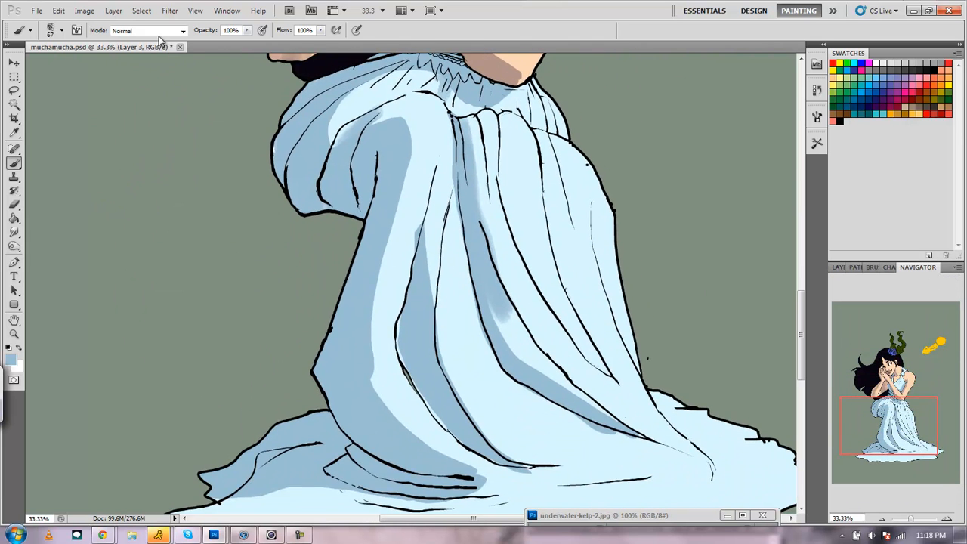
pyautogui.click(84, 10)
pyautogui.click(60, 10)
pyautogui.click(61, 31)
pyautogui.moveTo(54, 63); pyautogui.dragTo(46, 63)
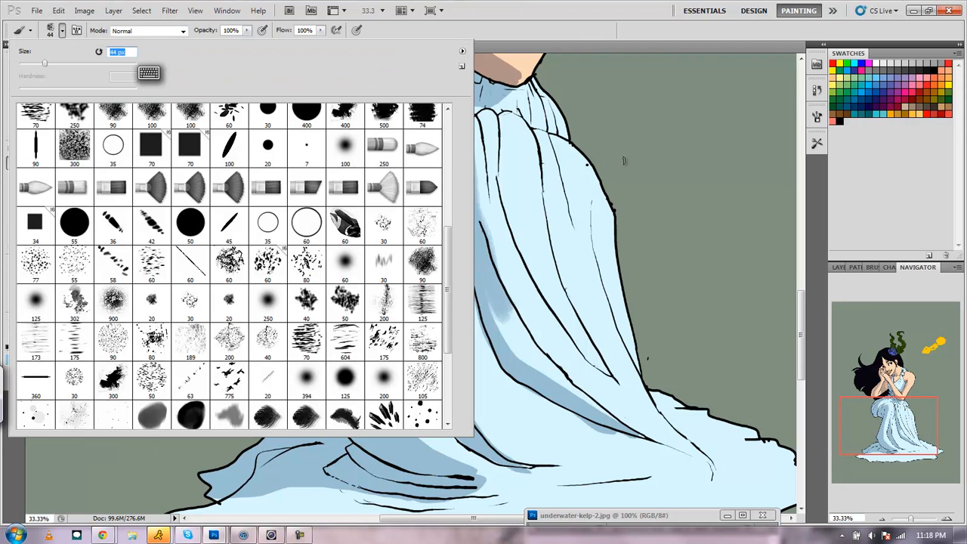
pyautogui.press('Return')
pyautogui.moveTo(484, 125); pyautogui.dragTo(484, 169)
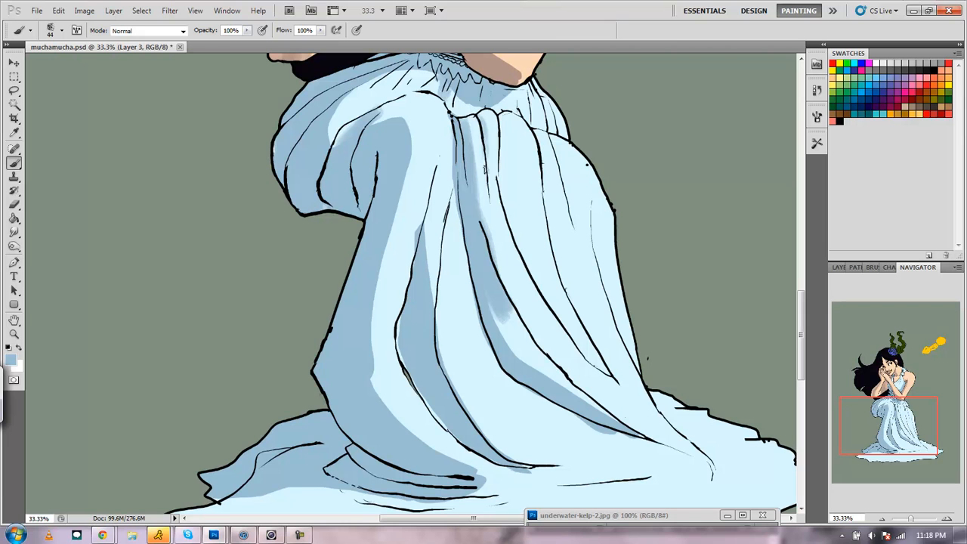
pyautogui.moveTo(483, 124)
pyautogui.mouseDown()
pyautogui.moveTo(487, 206)
pyautogui.moveTo(491, 195)
pyautogui.moveTo(505, 254)
pyautogui.mouseUp()
pyautogui.moveTo(552, 289)
pyautogui.mouseDown()
pyautogui.moveTo(582, 350)
pyautogui.moveTo(559, 300)
pyautogui.moveTo(606, 372)
pyautogui.mouseUp()
pyautogui.moveTo(555, 285)
pyautogui.mouseDown()
pyautogui.moveTo(564, 317)
pyautogui.moveTo(535, 271)
pyautogui.moveTo(561, 298)
pyautogui.mouseUp()
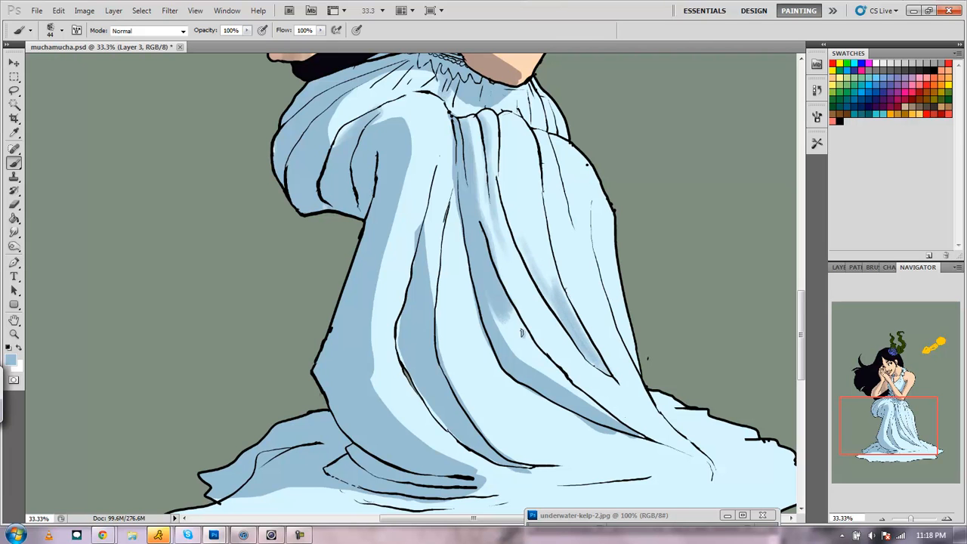
pyautogui.moveTo(522, 345)
pyautogui.mouseDown()
pyautogui.moveTo(505, 303)
pyautogui.moveTo(551, 375)
pyautogui.moveTo(509, 311)
pyautogui.moveTo(616, 424)
pyautogui.moveTo(496, 299)
pyautogui.moveTo(529, 360)
pyautogui.moveTo(486, 298)
pyautogui.moveTo(535, 376)
pyautogui.moveTo(499, 321)
pyautogui.mouseUp()
# Brush shadow blue along the skirt's left folds, around the knee, and down the lower edge of the large shadow
pyautogui.moveTo(421, 287)
pyautogui.mouseDown()
pyautogui.moveTo(419, 216)
pyautogui.moveTo(418, 246)
pyautogui.moveTo(430, 180)
pyautogui.moveTo(422, 236)
pyautogui.mouseUp()
pyautogui.moveTo(423, 272)
pyautogui.mouseDown()
pyautogui.moveTo(437, 192)
pyautogui.moveTo(426, 288)
pyautogui.moveTo(438, 180)
pyautogui.mouseUp()
pyautogui.moveTo(430, 136); pyautogui.dragTo(433, 164)
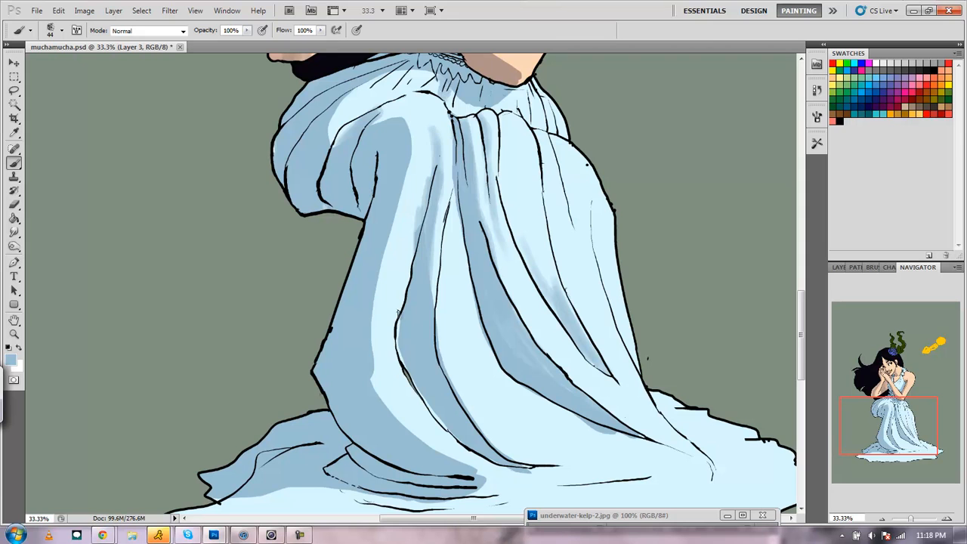
pyautogui.moveTo(399, 321); pyautogui.dragTo(423, 409)
pyautogui.moveTo(375, 370)
pyautogui.mouseDown()
pyautogui.moveTo(377, 399)
pyautogui.moveTo(373, 374)
pyautogui.moveTo(426, 455)
pyautogui.moveTo(390, 410)
pyautogui.moveTo(497, 485)
pyautogui.mouseUp()
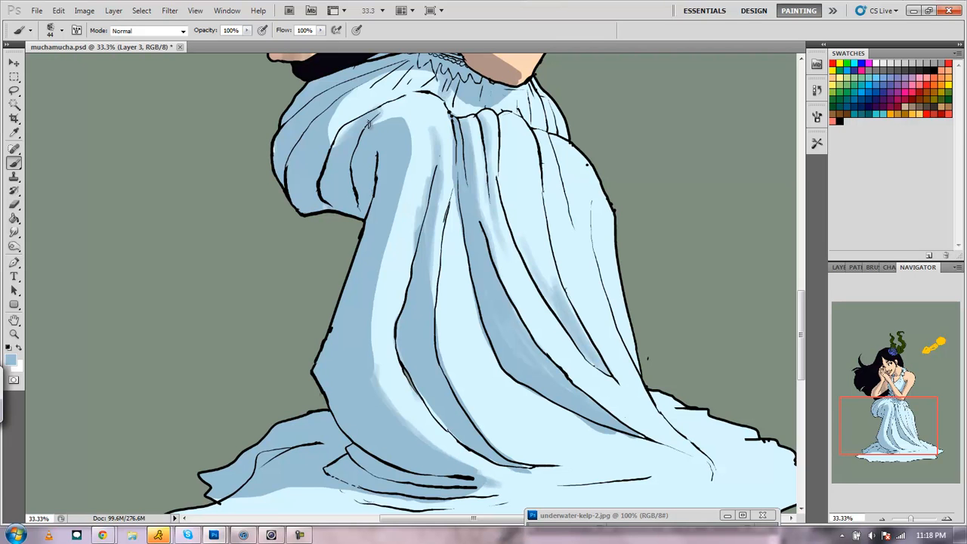
pyautogui.moveTo(401, 117)
pyautogui.mouseDown()
pyautogui.moveTo(414, 155)
pyautogui.moveTo(394, 228)
pyautogui.mouseUp()
# Sample the skirt's light blue, shift its hue to 174° (d8fffb), and brush it over the shaded folds behind the knee
pyautogui.click(14, 133)
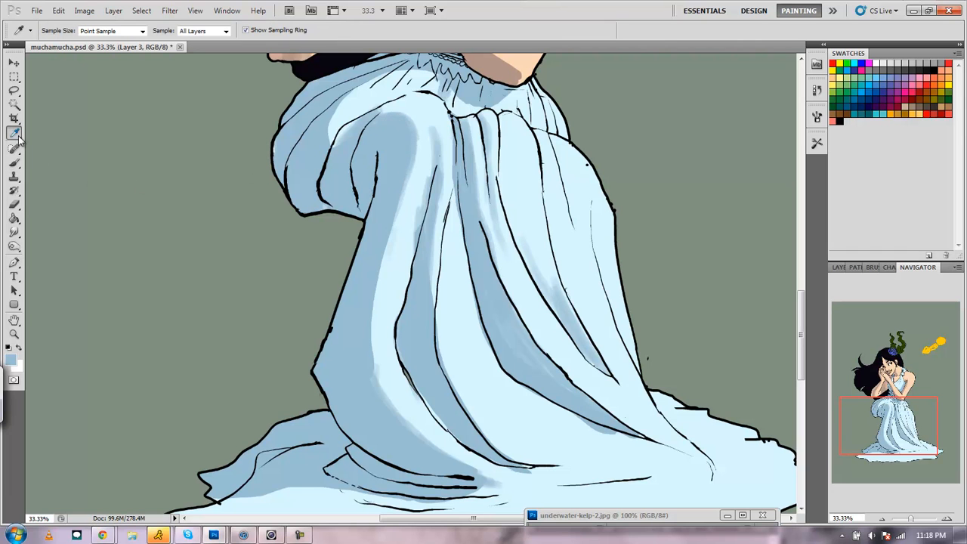
pyautogui.click(373, 277)
pyautogui.click(11, 360)
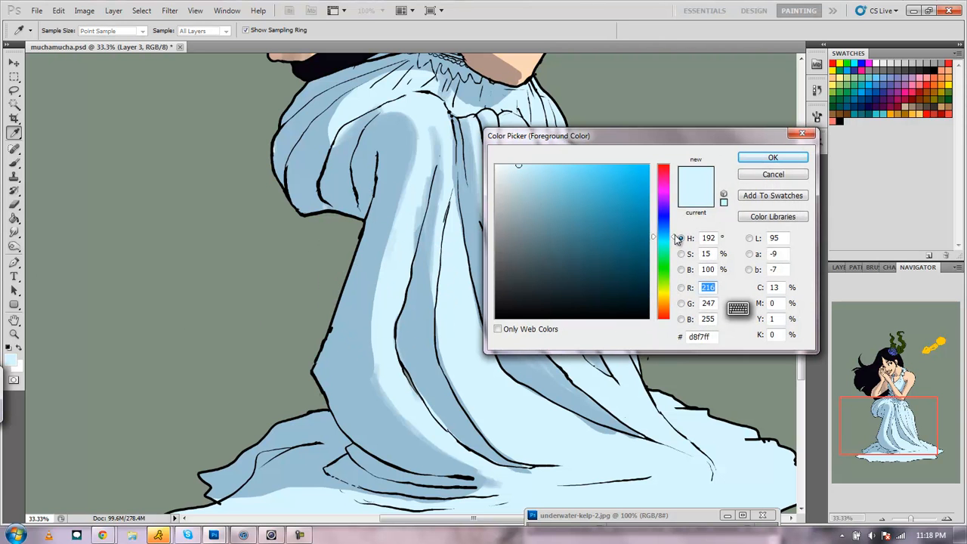
pyautogui.moveTo(676, 238); pyautogui.dragTo(676, 248)
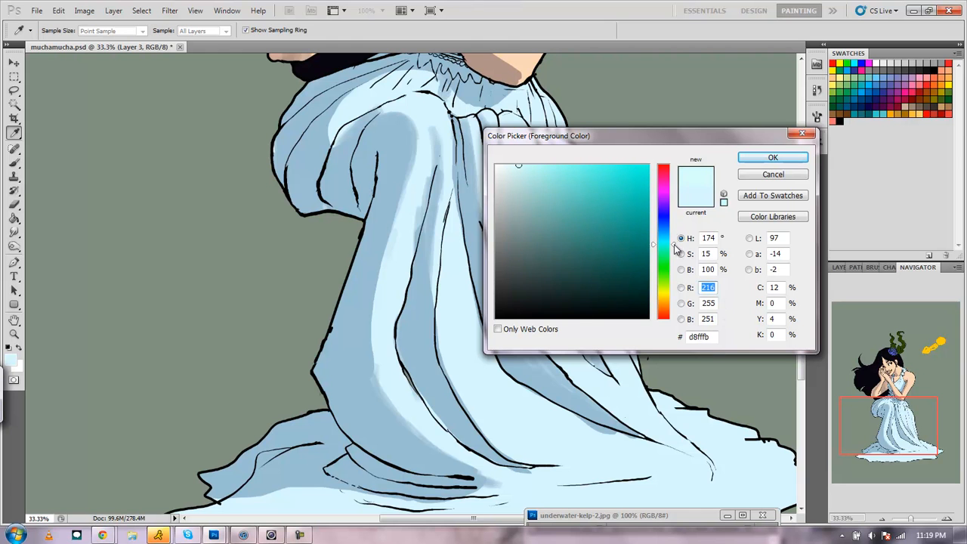
pyautogui.click(771, 159)
pyautogui.press('b')
pyautogui.moveTo(316, 103)
pyautogui.mouseDown()
pyautogui.moveTo(285, 145)
pyautogui.moveTo(287, 127)
pyautogui.moveTo(305, 151)
pyautogui.moveTo(299, 198)
pyautogui.mouseUp()
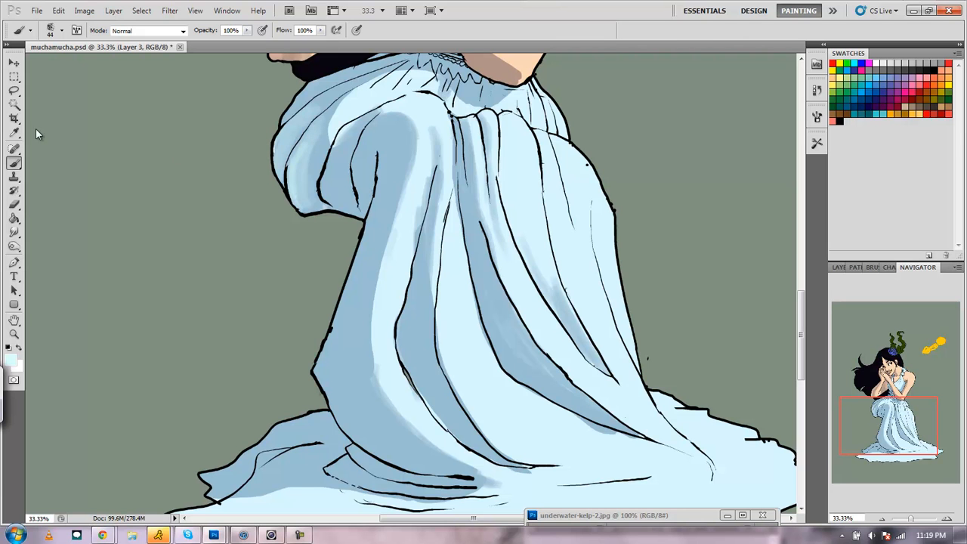
# Sample the blended blue from the folds behind the knee and brush it into the shaded fabric under the knee
pyautogui.click(14, 133)
pyautogui.click(307, 118)
pyautogui.click(307, 149)
pyautogui.click(13, 161)
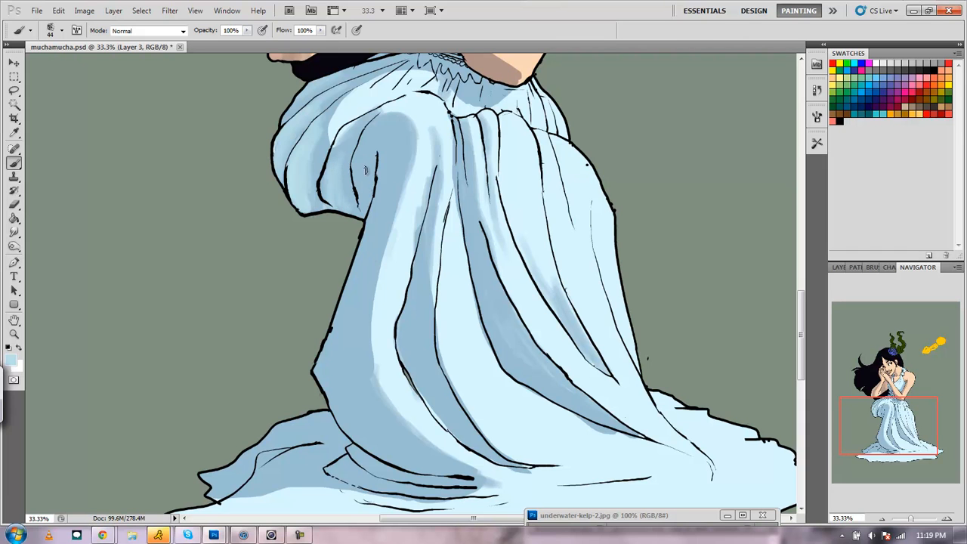
pyautogui.moveTo(362, 211); pyautogui.dragTo(366, 171)
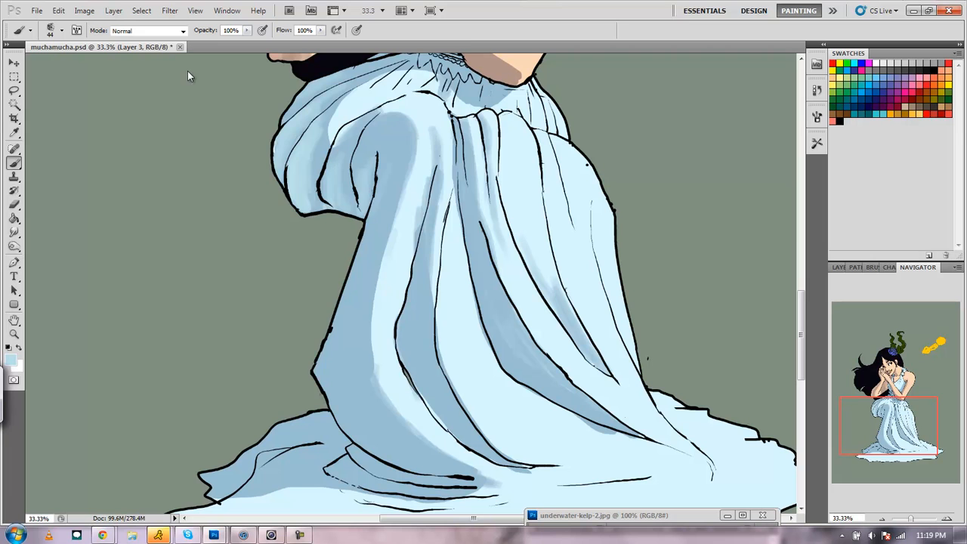
# Enlarge the brush to 86 px and blend reflected light through the skirt's long left shadow and neighbouring folds
pyautogui.click(62, 31)
pyautogui.moveTo(52, 64); pyautogui.dragTo(69, 64)
pyautogui.click(585, 198)
pyautogui.moveTo(374, 195)
pyautogui.mouseDown()
pyautogui.moveTo(339, 338)
pyautogui.moveTo(340, 396)
pyautogui.moveTo(342, 369)
pyautogui.moveTo(392, 448)
pyautogui.mouseUp()
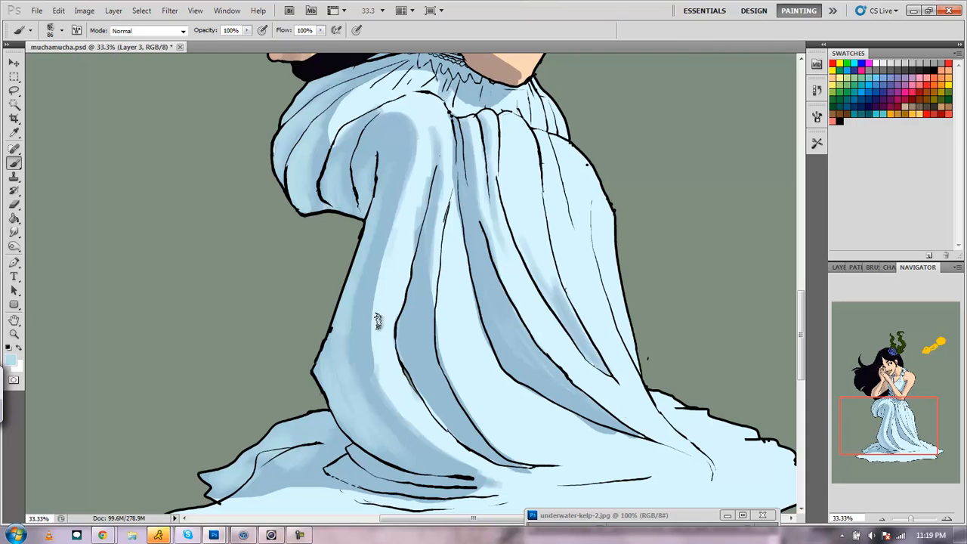
pyautogui.moveTo(387, 149); pyautogui.dragTo(379, 188)
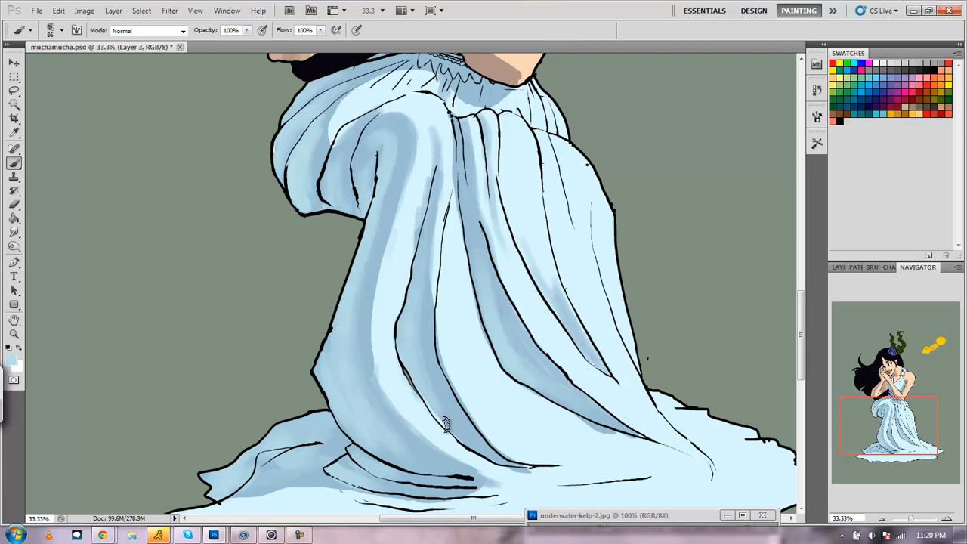
# Sample the mid-blue beside the knee, reduce the brush to 55 px, and shade the folds below the waist
pyautogui.moveTo(886, 420)
pyautogui.mouseDown()
pyautogui.moveTo(902, 406)
pyautogui.moveTo(903, 416)
pyautogui.mouseUp()
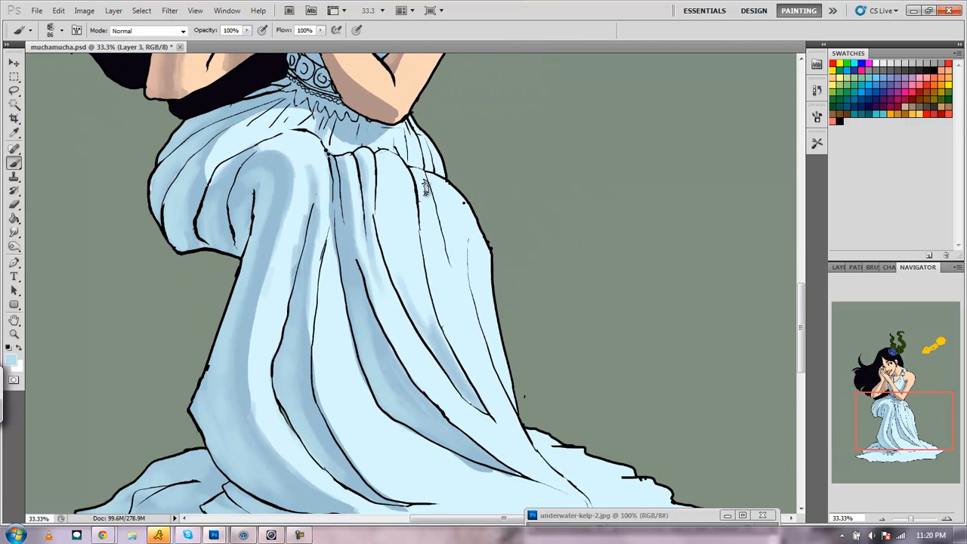
pyautogui.click(15, 132)
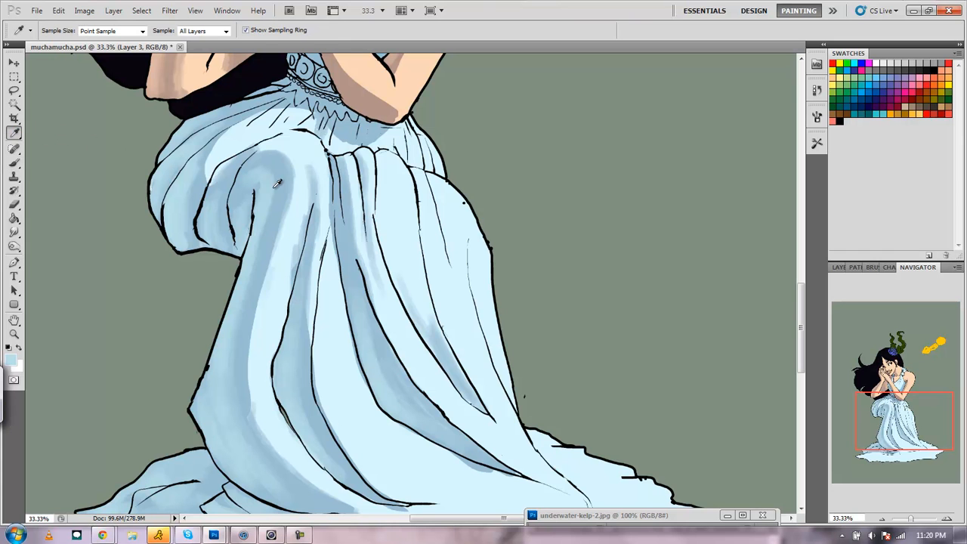
pyautogui.click(308, 168)
pyautogui.click(14, 163)
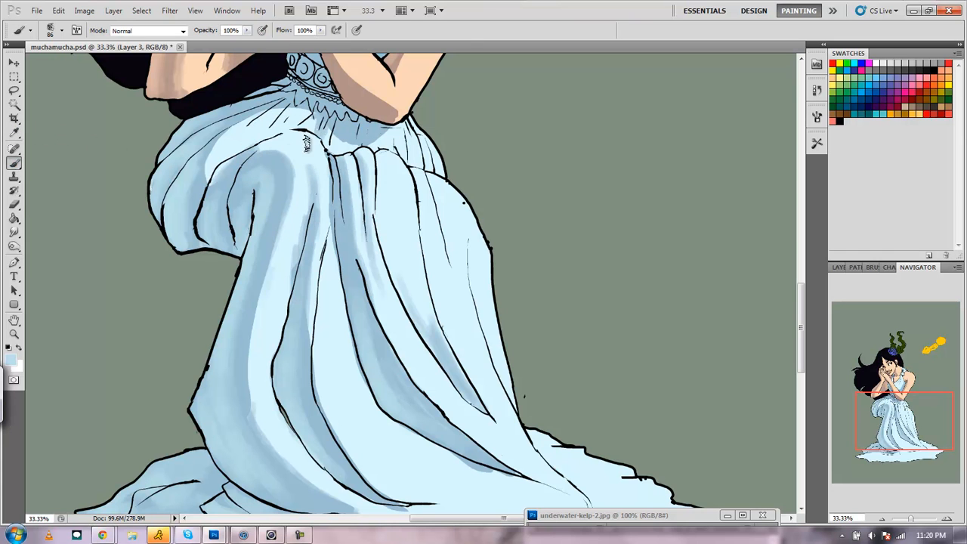
pyautogui.click(55, 31)
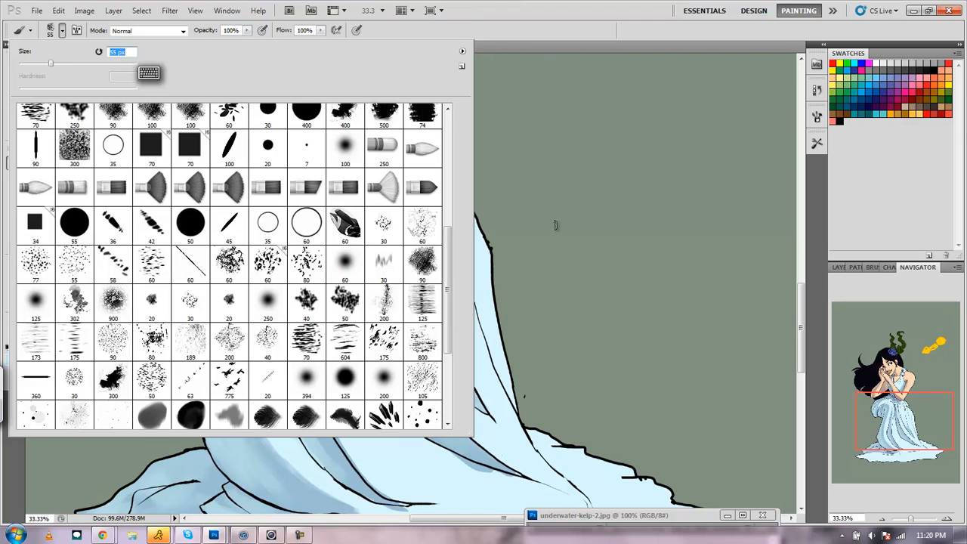
pyautogui.click(557, 226)
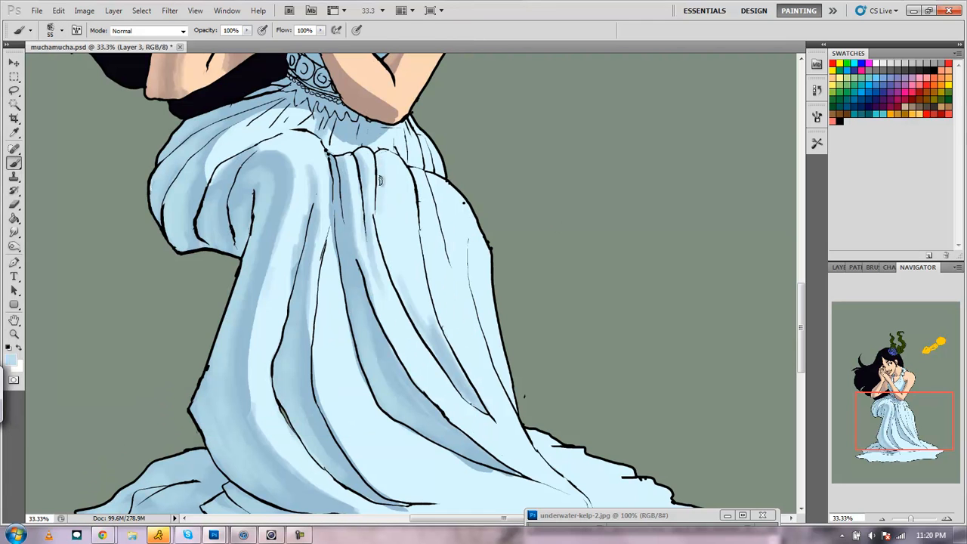
pyautogui.moveTo(379, 218)
pyautogui.mouseDown()
pyautogui.moveTo(393, 270)
pyautogui.moveTo(379, 226)
pyautogui.moveTo(407, 296)
pyautogui.moveTo(389, 211)
pyautogui.moveTo(398, 259)
pyautogui.mouseUp()
pyautogui.moveTo(390, 163); pyautogui.dragTo(401, 253)
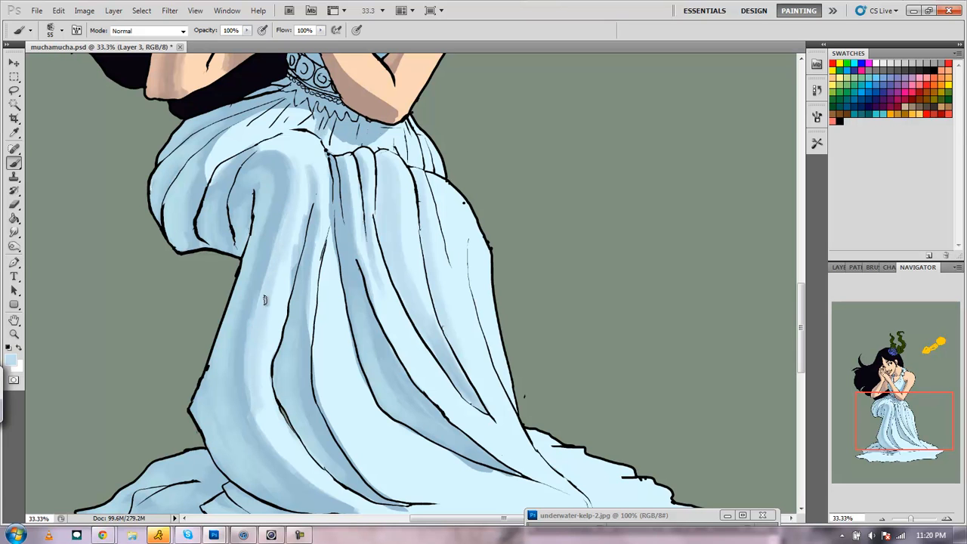
# Sample the skirt's darker shadow blue and brush it down the long shadow from the knee toward the hem
pyautogui.press('i')
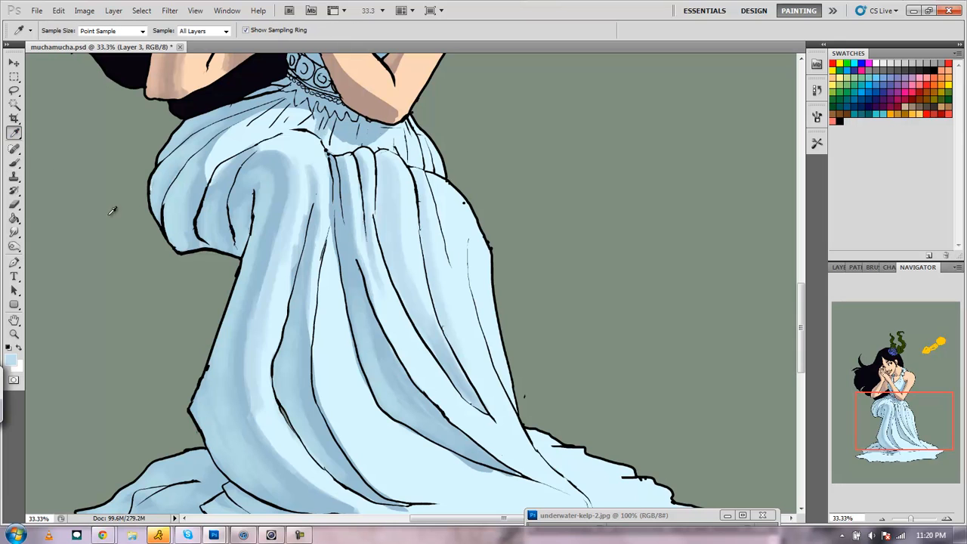
pyautogui.click(260, 284)
pyautogui.press('b')
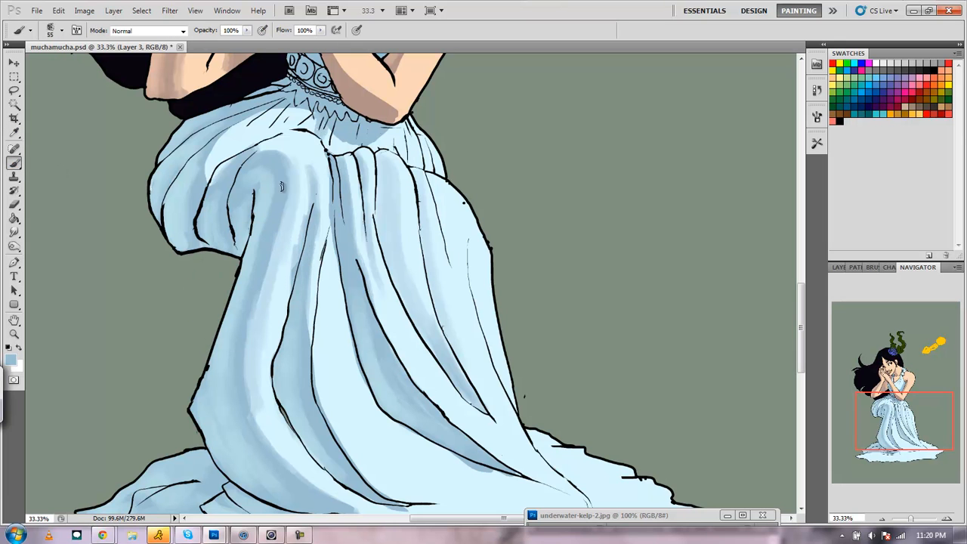
pyautogui.moveTo(269, 235); pyautogui.dragTo(252, 333)
pyautogui.moveTo(261, 288); pyautogui.dragTo(250, 404)
pyautogui.moveTo(253, 334); pyautogui.dragTo(270, 444)
pyautogui.moveTo(247, 377); pyautogui.dragTo(301, 486)
# Sample the lighter blue beside the skirt's long shadow and blend it along the shadow from the knee toward the hem
pyautogui.press('i')
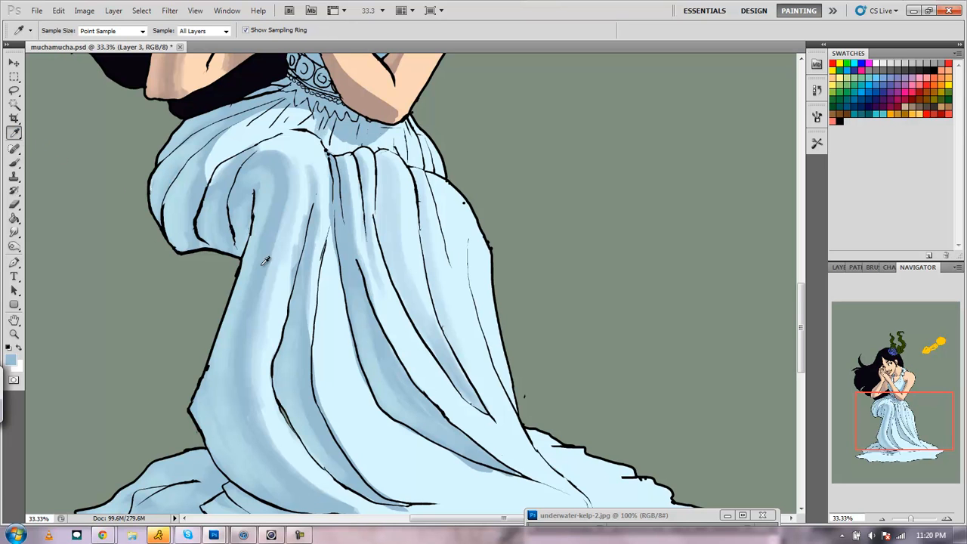
pyautogui.click(269, 261)
pyautogui.press('j')
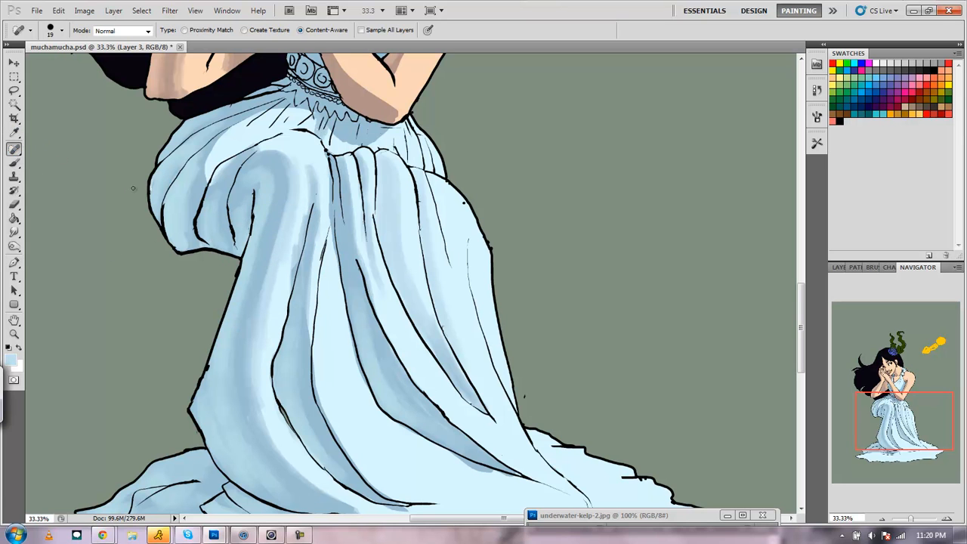
pyautogui.click(14, 163)
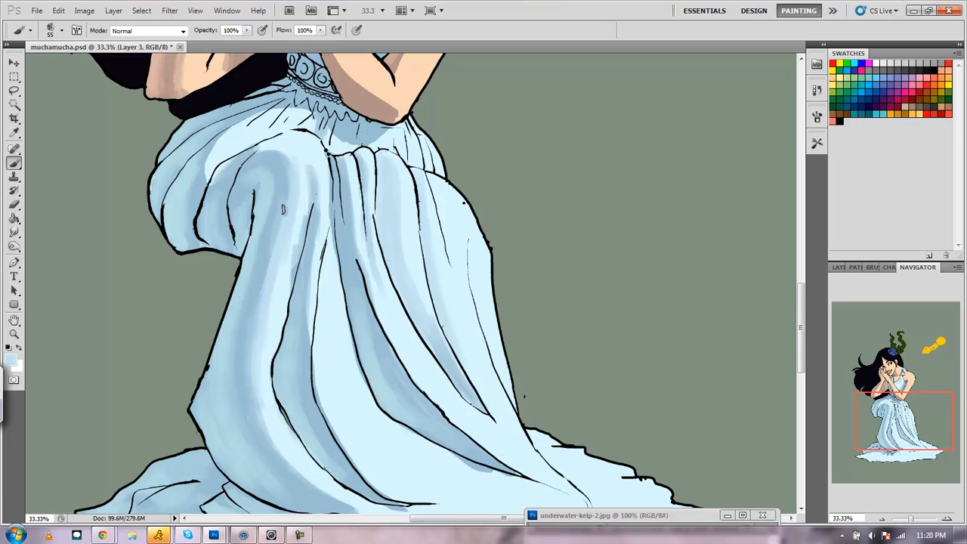
pyautogui.moveTo(260, 308); pyautogui.dragTo(257, 342)
pyautogui.moveTo(249, 408)
pyautogui.mouseDown()
pyautogui.moveTo(271, 447)
pyautogui.moveTo(340, 501)
pyautogui.moveTo(290, 463)
pyautogui.moveTo(318, 489)
pyautogui.mouseUp()
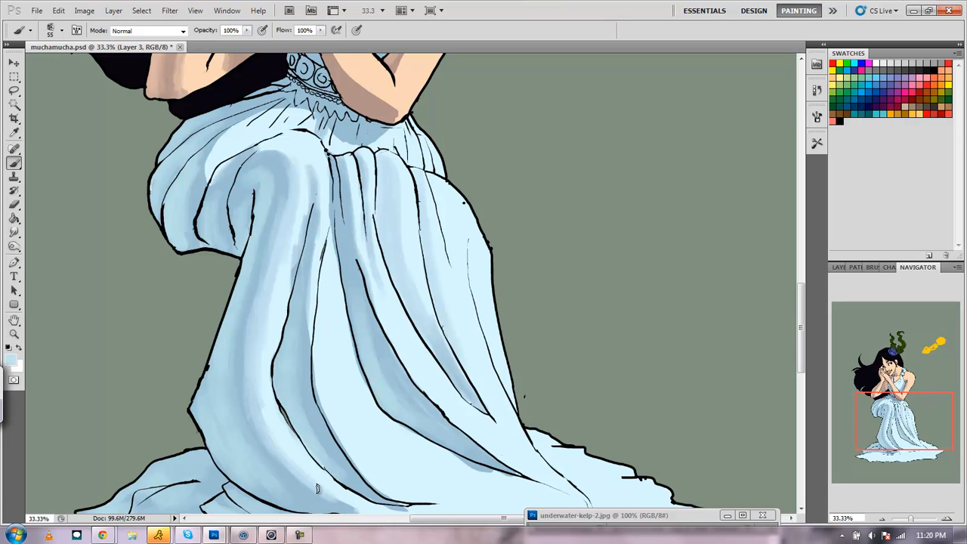
# Brush the light blue midtone across the train where the skirt meets the floor, softening the shadow edge on both sides of the folds
pyautogui.moveTo(886, 426); pyautogui.dragTo(891, 443)
pyautogui.moveTo(282, 359)
pyautogui.mouseDown()
pyautogui.moveTo(335, 375)
pyautogui.moveTo(323, 380)
pyautogui.moveTo(418, 389)
pyautogui.moveTo(331, 382)
pyautogui.moveTo(381, 387)
pyautogui.moveTo(370, 387)
pyautogui.moveTo(552, 371)
pyautogui.mouseUp()
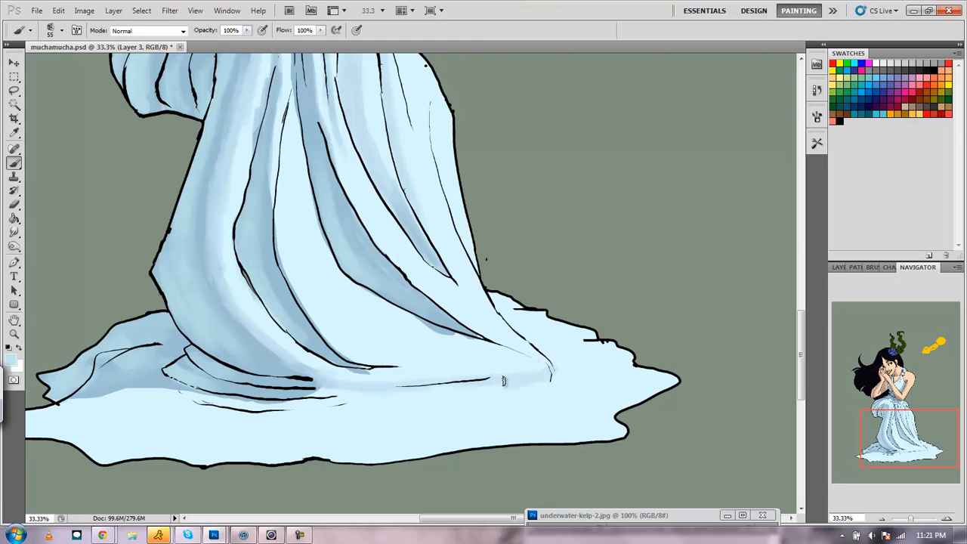
pyautogui.moveTo(283, 393)
pyautogui.mouseDown()
pyautogui.moveTo(400, 392)
pyautogui.moveTo(321, 390)
pyautogui.moveTo(384, 396)
pyautogui.moveTo(461, 387)
pyautogui.mouseUp()
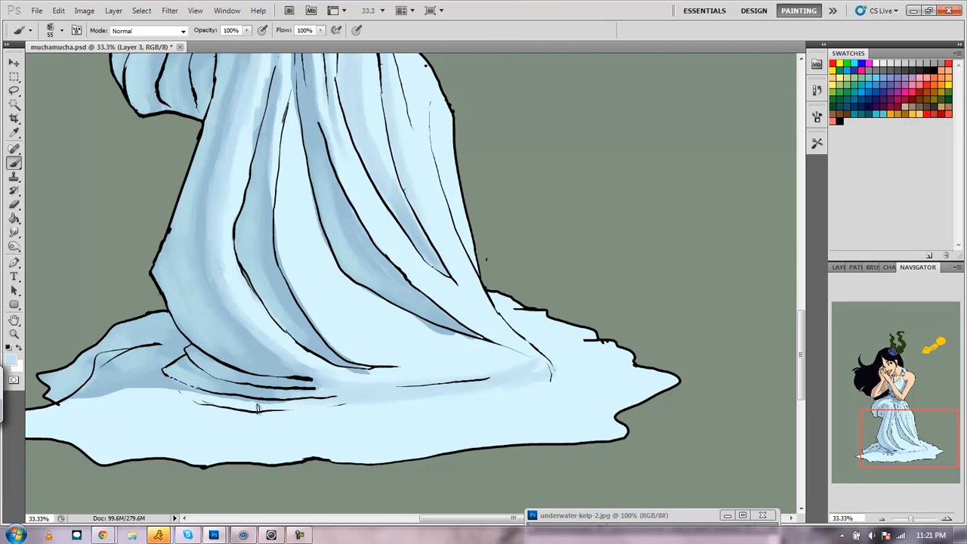
pyautogui.moveTo(455, 386)
pyautogui.mouseDown()
pyautogui.moveTo(306, 414)
pyautogui.moveTo(484, 388)
pyautogui.moveTo(306, 411)
pyautogui.moveTo(514, 384)
pyautogui.moveTo(316, 413)
pyautogui.mouseUp()
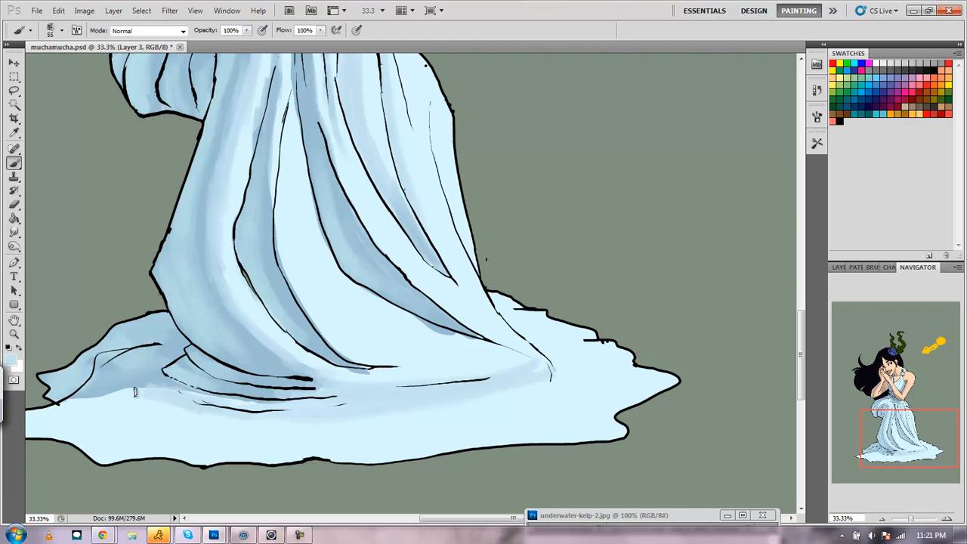
pyautogui.moveTo(148, 387)
pyautogui.mouseDown()
pyautogui.moveTo(72, 401)
pyautogui.moveTo(106, 399)
pyautogui.mouseUp()
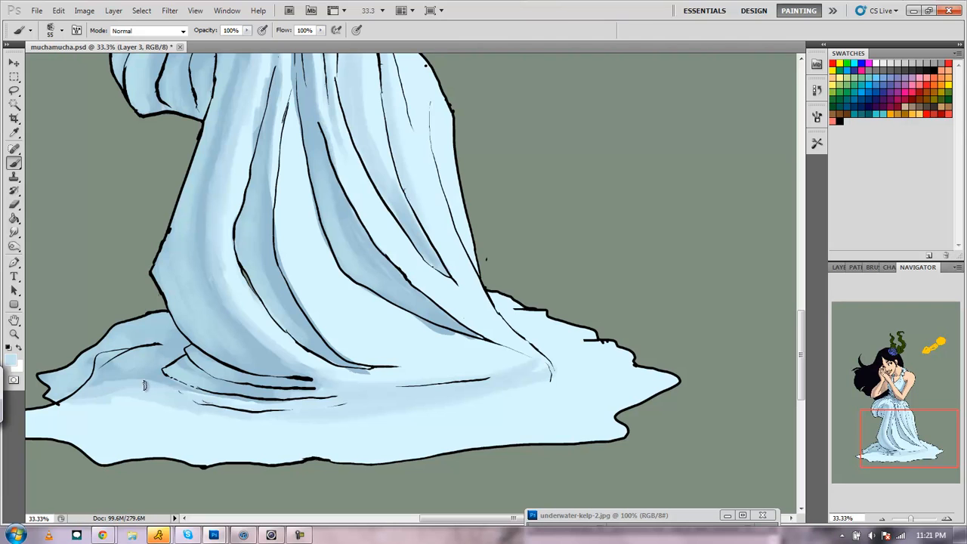
# Sample a darker blue from the skirt's shaded edge and deepen the shadow on the train beside the stacked hem folds
pyautogui.click(14, 132)
pyautogui.click(170, 201)
pyautogui.press('s')
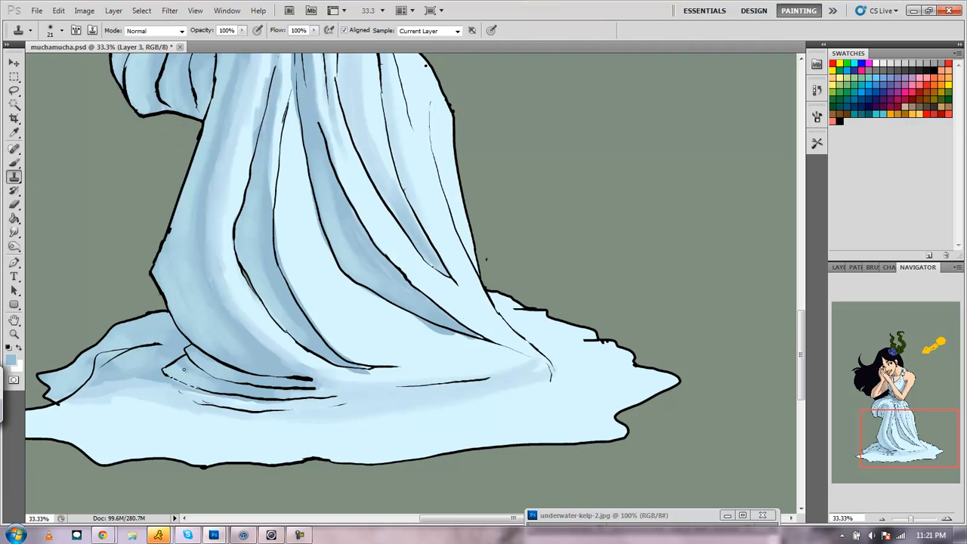
pyautogui.press('b')
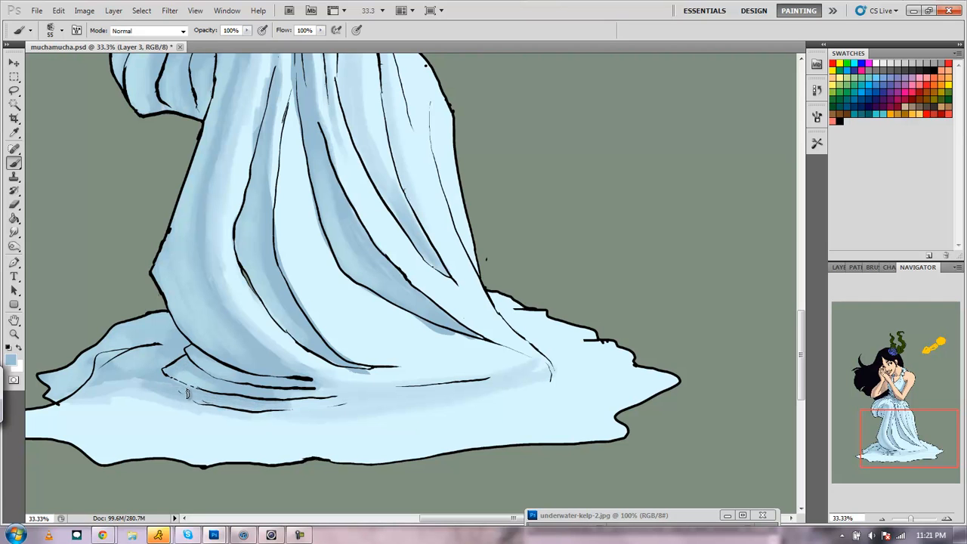
pyautogui.moveTo(113, 380); pyautogui.dragTo(129, 399)
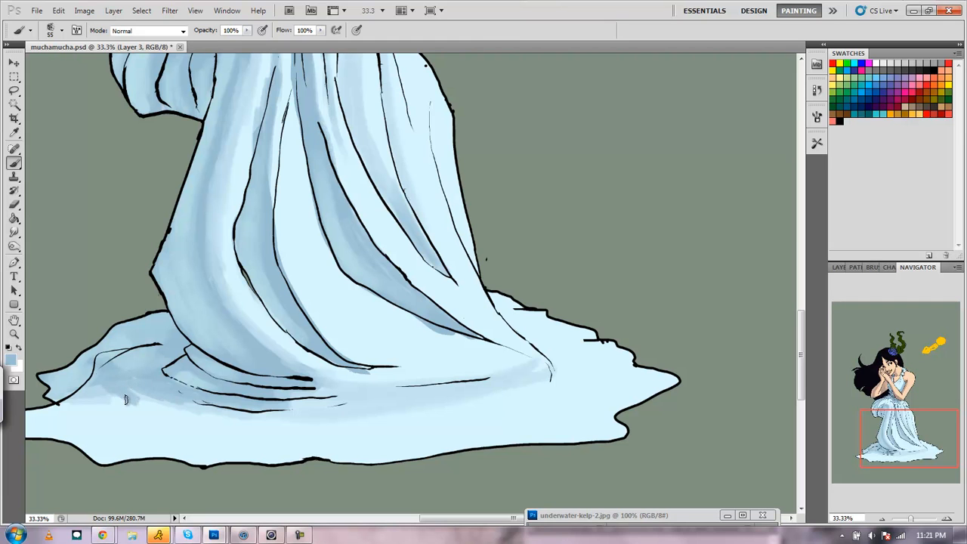
pyautogui.moveTo(51, 404)
pyautogui.mouseDown()
pyautogui.moveTo(94, 404)
pyautogui.moveTo(65, 407)
pyautogui.moveTo(111, 380)
pyautogui.moveTo(127, 399)
pyautogui.moveTo(179, 399)
pyautogui.mouseUp()
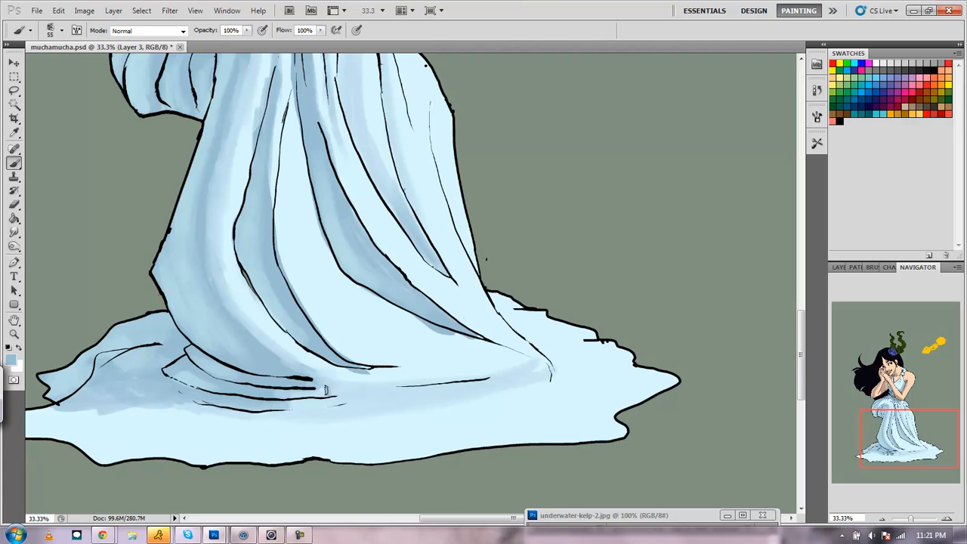
# Brush the same shadow blue onto the far part of the train behind the skirt's sunlit edge
pyautogui.click(871, 494)
pyautogui.moveTo(885, 438); pyautogui.dragTo(899, 434)
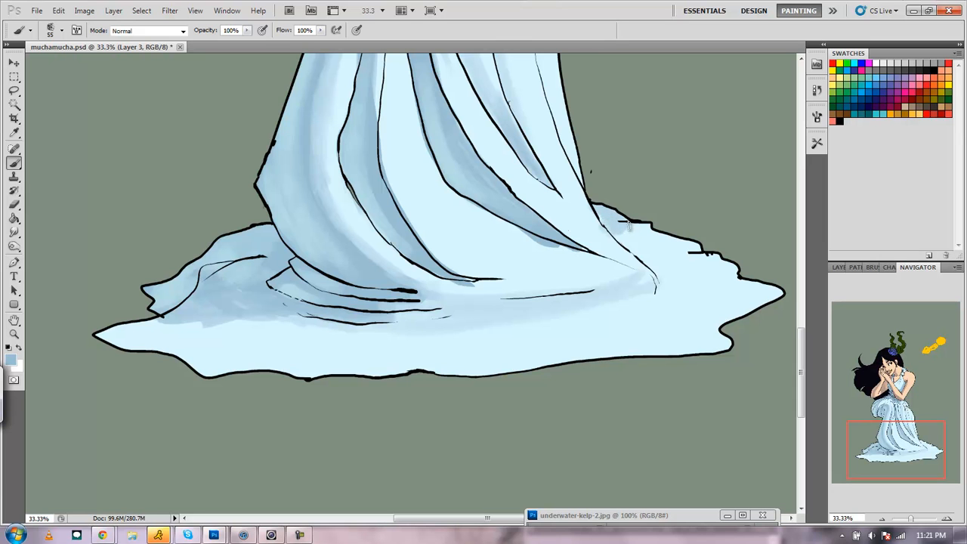
pyautogui.moveTo(900, 432); pyautogui.dragTo(903, 414)
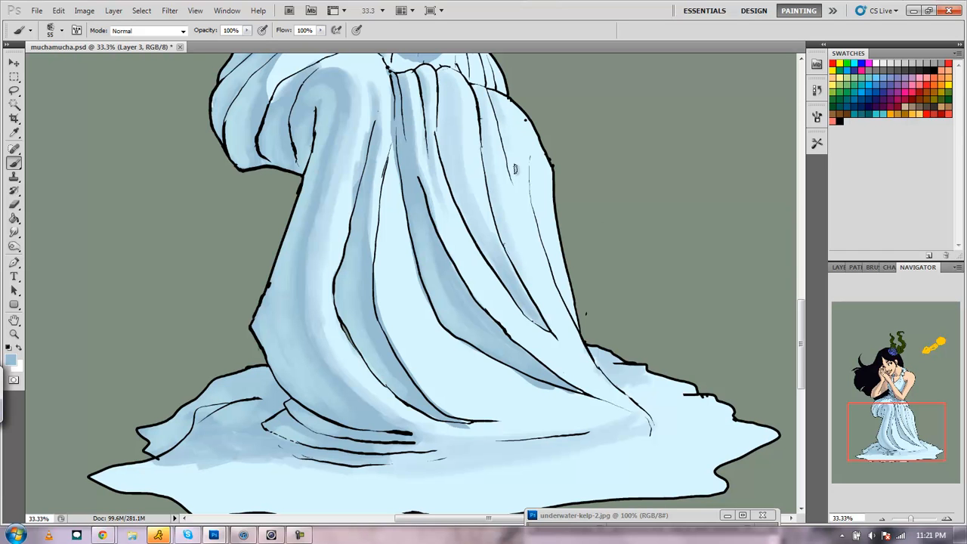
# Reduce the brush to 41 px and shade the small dress folds at the waist just below the elbow
pyautogui.moveTo(890, 432); pyautogui.dragTo(890, 394)
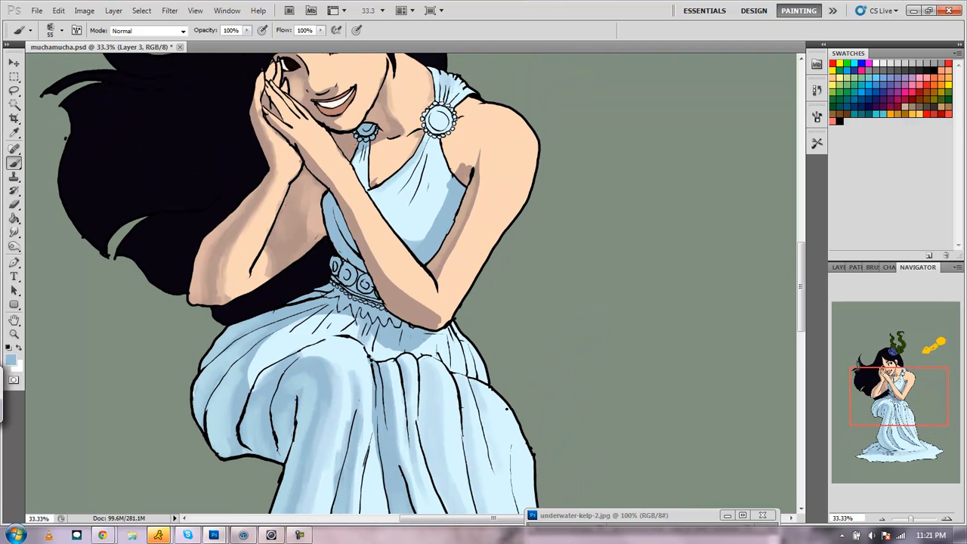
pyautogui.click(62, 30)
pyautogui.moveTo(50, 66); pyautogui.dragTo(43, 74)
pyautogui.click(564, 353)
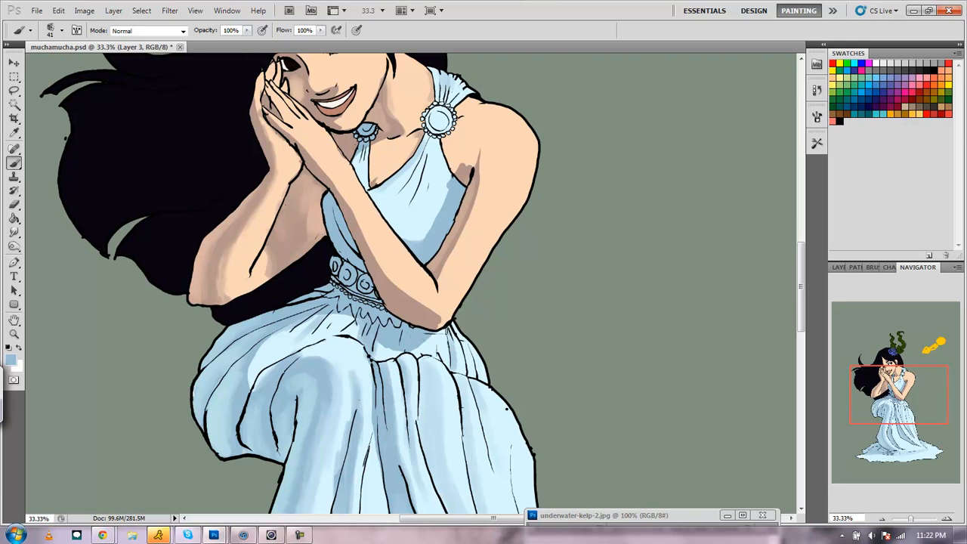
pyautogui.moveTo(462, 345); pyautogui.dragTo(471, 369)
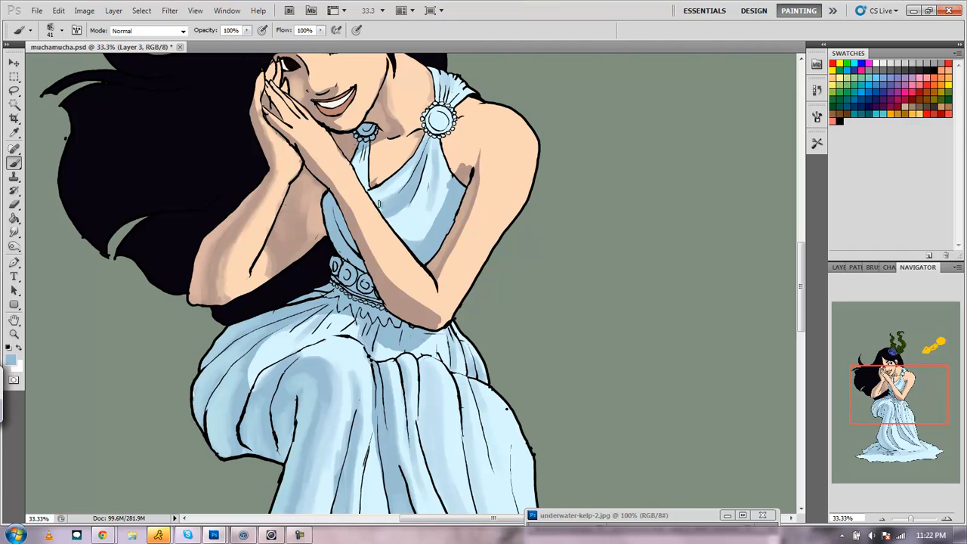
# Brush blue fold shadows down the bodice from the round brooch and into the shoulder strap
pyautogui.moveTo(440, 144)
pyautogui.mouseDown()
pyautogui.moveTo(433, 199)
pyautogui.moveTo(415, 229)
pyautogui.mouseUp()
pyautogui.moveTo(439, 183); pyautogui.dragTo(431, 215)
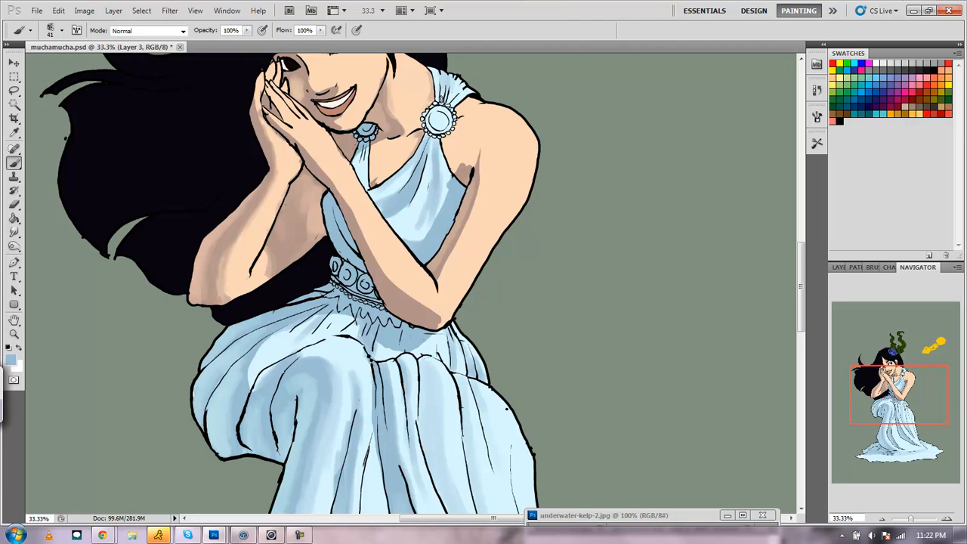
pyautogui.moveTo(442, 101); pyautogui.dragTo(441, 75)
# Sample lighter blues from the hip folds and the bodice neckline, and blend the bodice shading with the brush
pyautogui.click(15, 133)
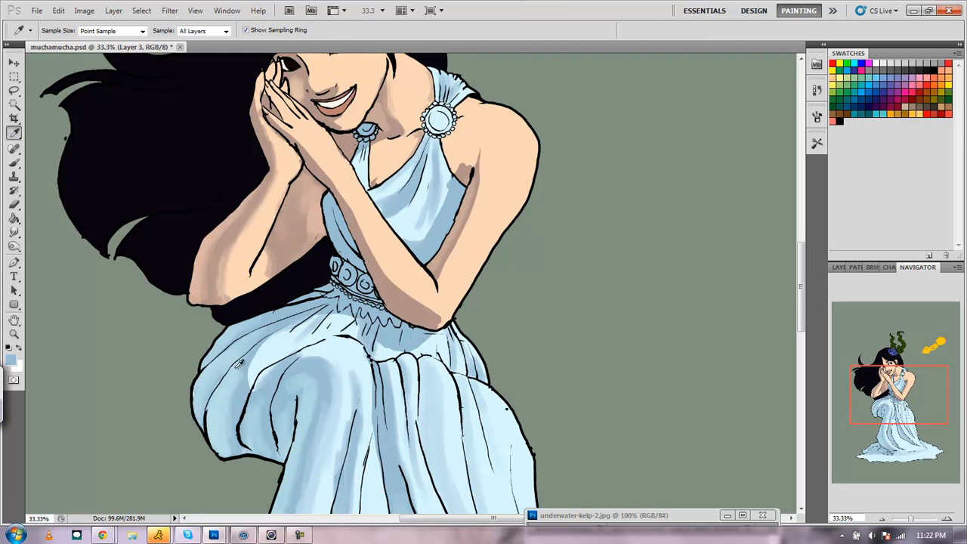
pyautogui.click(226, 388)
pyautogui.click(13, 162)
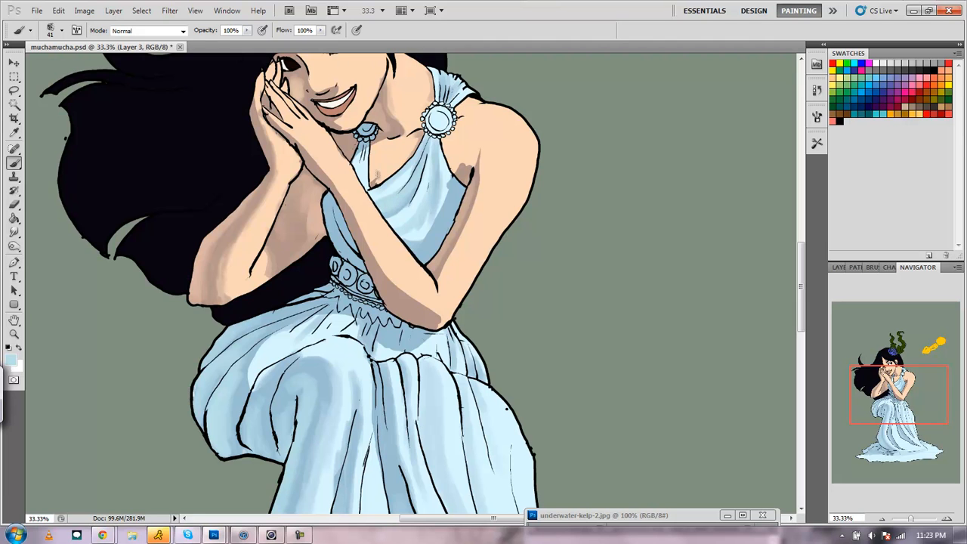
pyautogui.click(13, 131)
pyautogui.click(396, 186)
pyautogui.click(14, 163)
# Sample the skirt's shadow blue, enlarge the brush to 70 px, and shade the long central folds down to the hem
pyautogui.moveTo(892, 393); pyautogui.dragTo(888, 378)
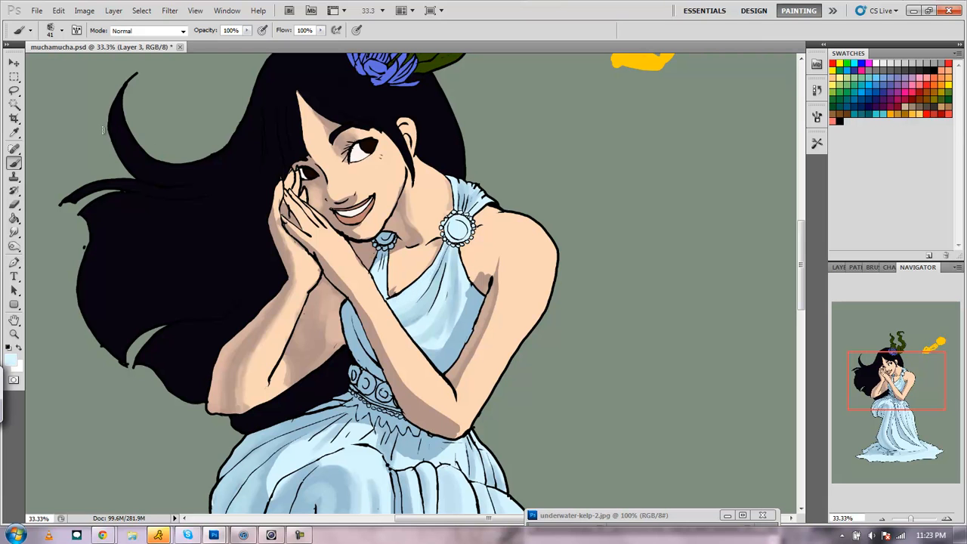
pyautogui.click(15, 134)
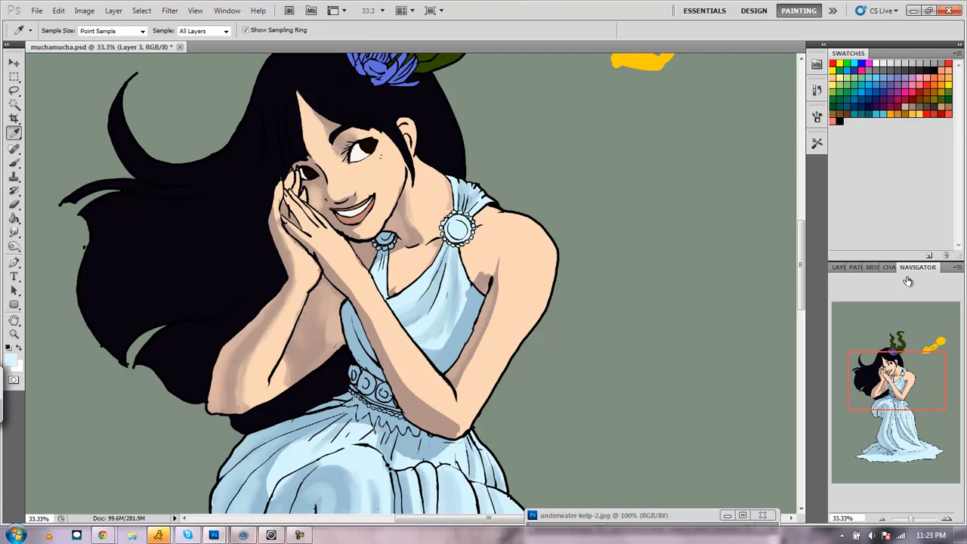
pyautogui.click(882, 521)
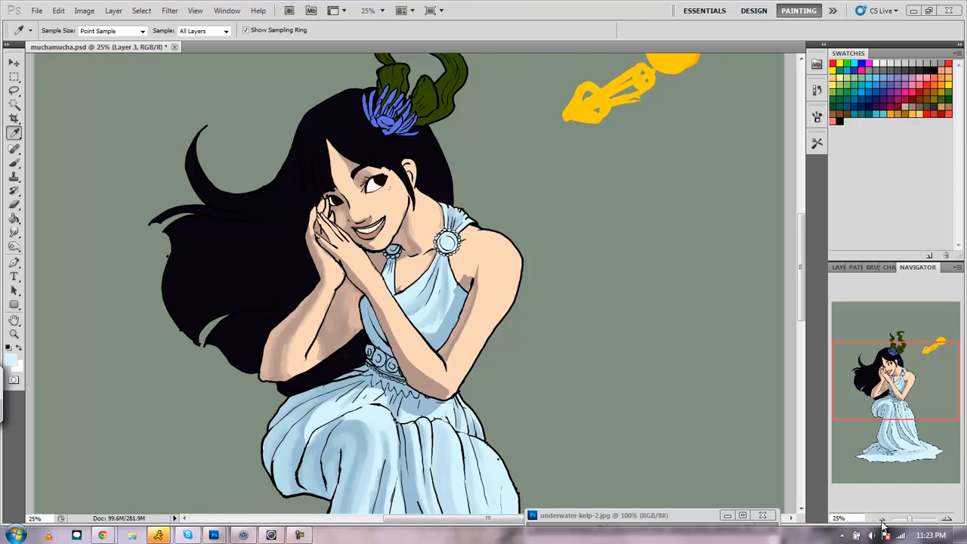
pyautogui.click(883, 521)
pyautogui.moveTo(873, 403); pyautogui.dragTo(826, 442)
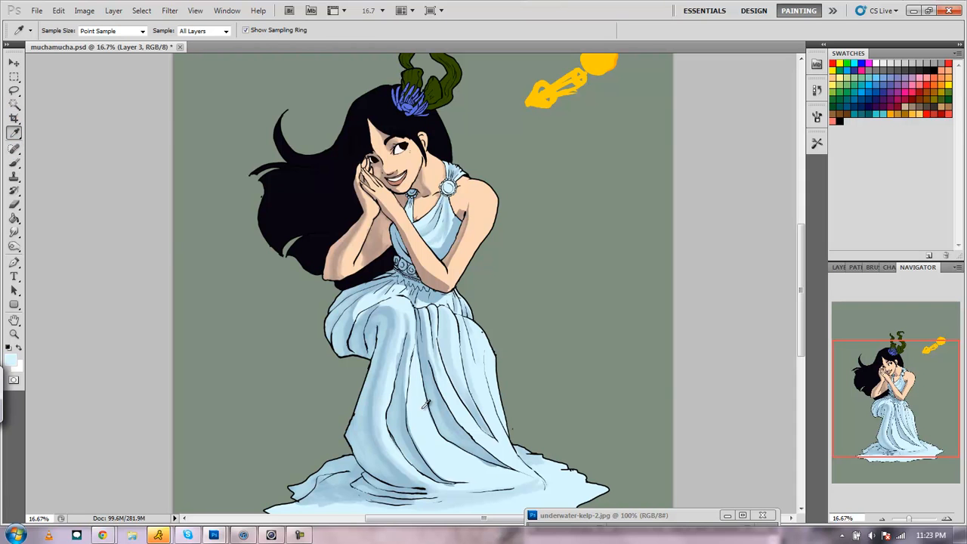
pyautogui.click(372, 398)
pyautogui.click(14, 161)
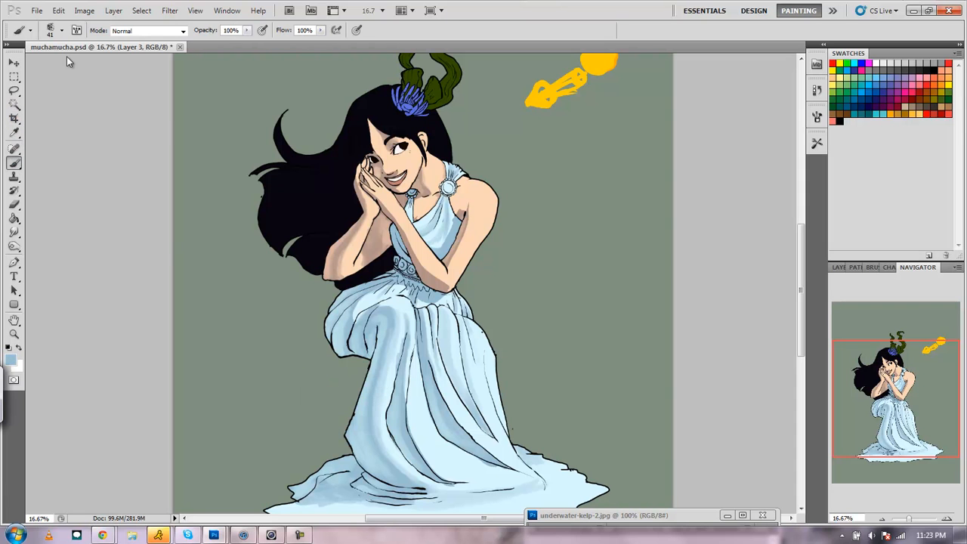
pyautogui.click(61, 30)
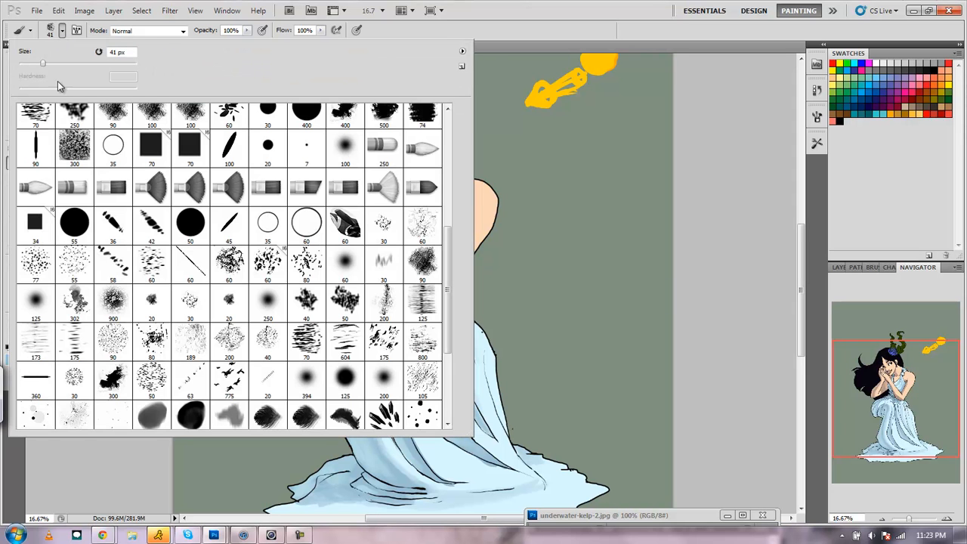
pyautogui.click(384, 387)
pyautogui.moveTo(411, 385)
pyautogui.mouseDown()
pyautogui.moveTo(416, 433)
pyautogui.moveTo(447, 470)
pyautogui.mouseUp()
pyautogui.moveTo(414, 418)
pyautogui.mouseDown()
pyautogui.moveTo(448, 468)
pyautogui.moveTo(521, 481)
pyautogui.moveTo(441, 476)
pyautogui.moveTo(429, 465)
pyautogui.moveTo(463, 479)
pyautogui.moveTo(446, 474)
pyautogui.moveTo(533, 482)
pyautogui.moveTo(432, 489)
pyautogui.moveTo(406, 474)
pyautogui.moveTo(448, 494)
pyautogui.moveTo(440, 493)
pyautogui.moveTo(492, 493)
pyautogui.mouseUp()
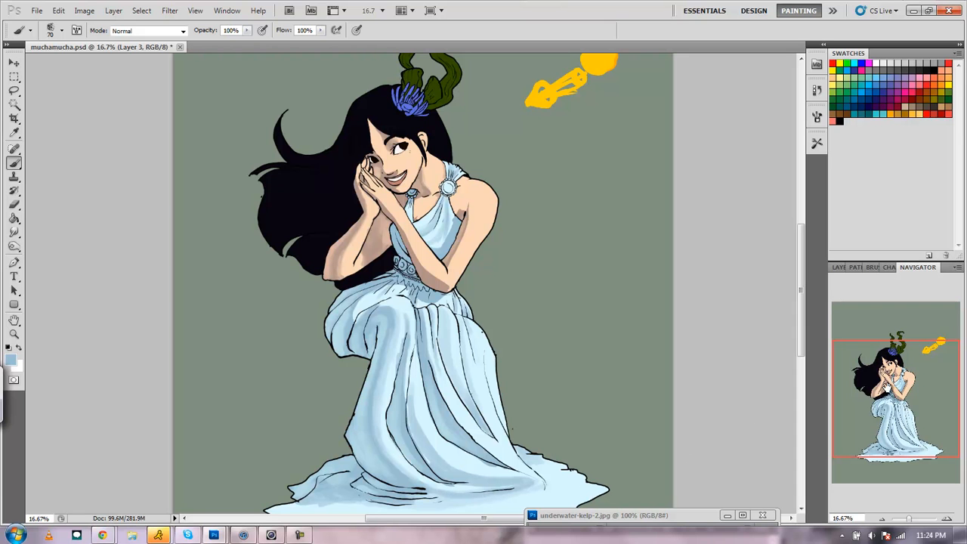
pyautogui.moveTo(410, 347); pyautogui.dragTo(409, 357)
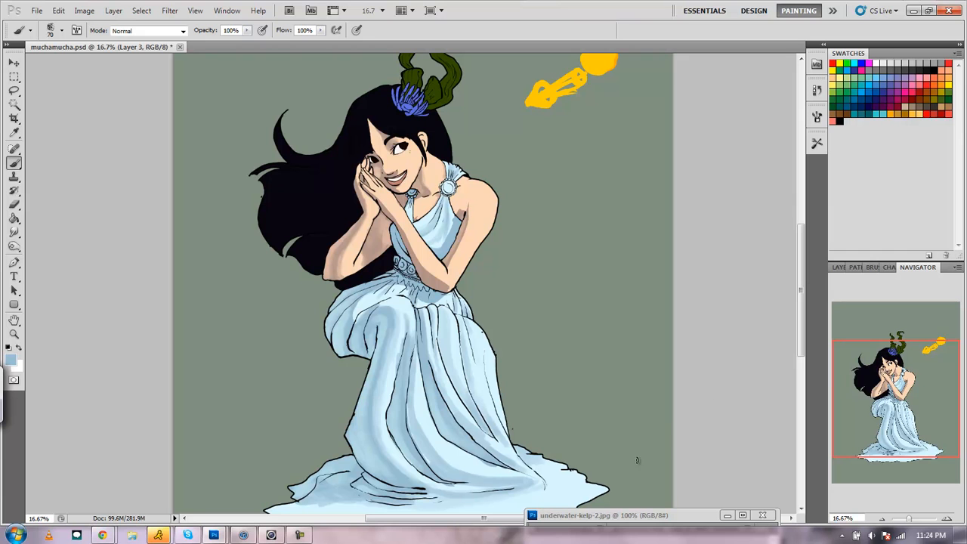
# Select the skin layer, Layer 4, and sample the light skin tone from the face for the brush
pyautogui.moveTo(925, 401); pyautogui.dragTo(917, 391)
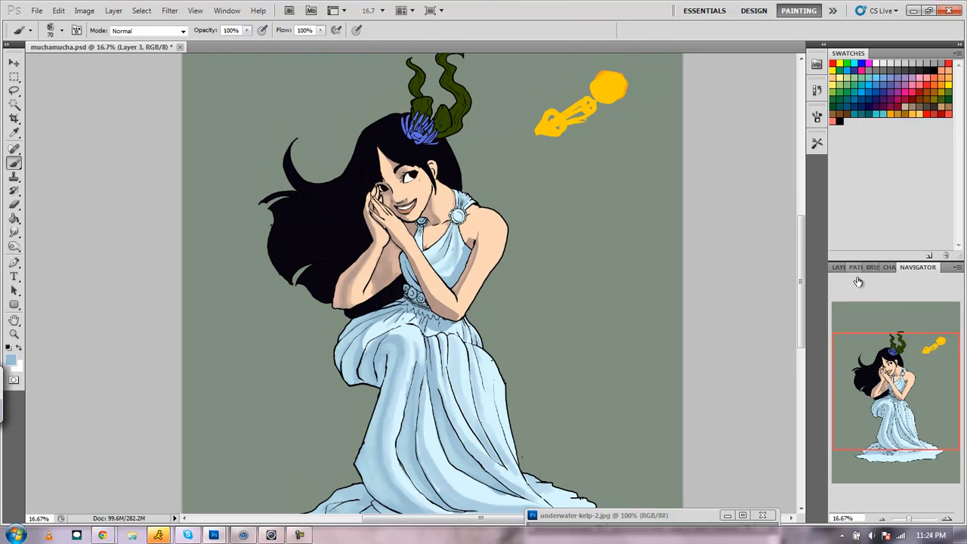
pyautogui.click(948, 520)
pyautogui.click(947, 521)
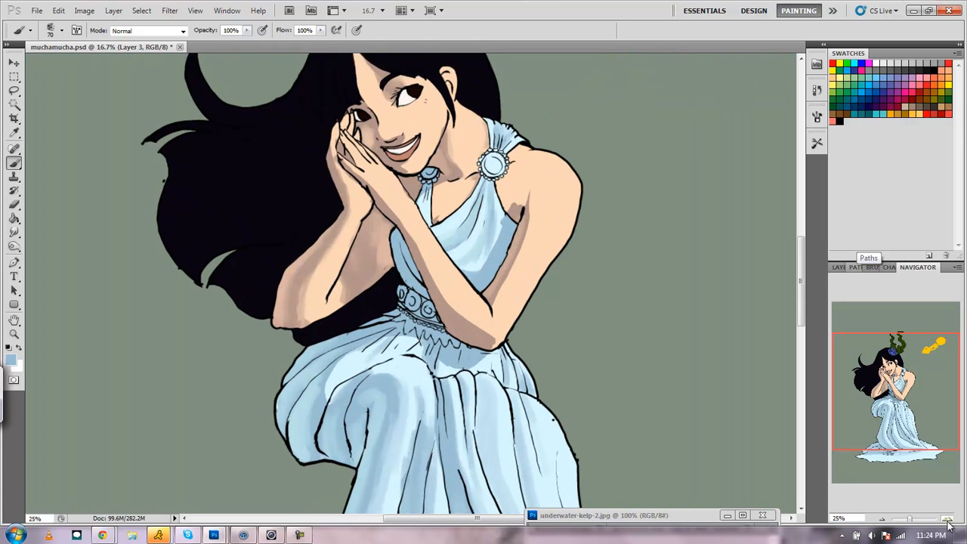
pyautogui.click(948, 520)
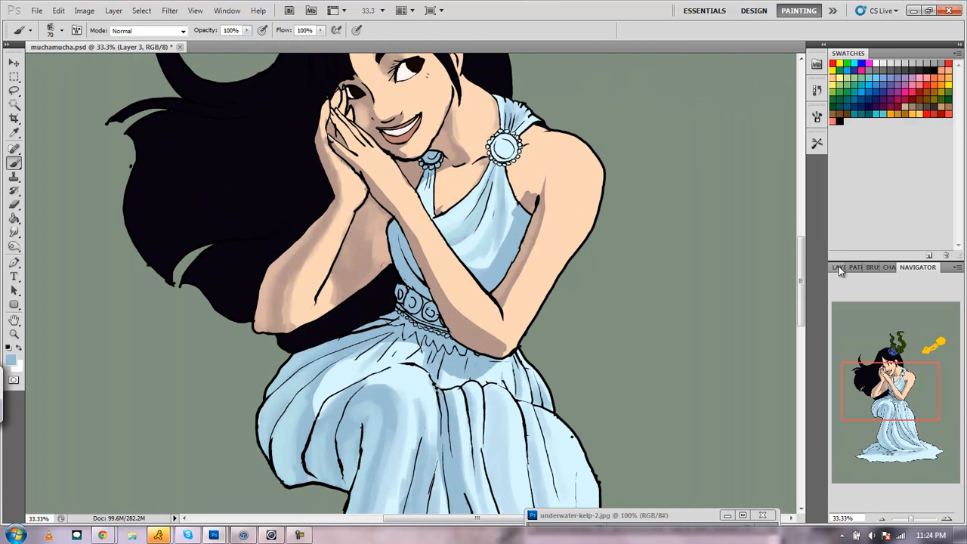
pyautogui.click(837, 268)
pyautogui.click(869, 392)
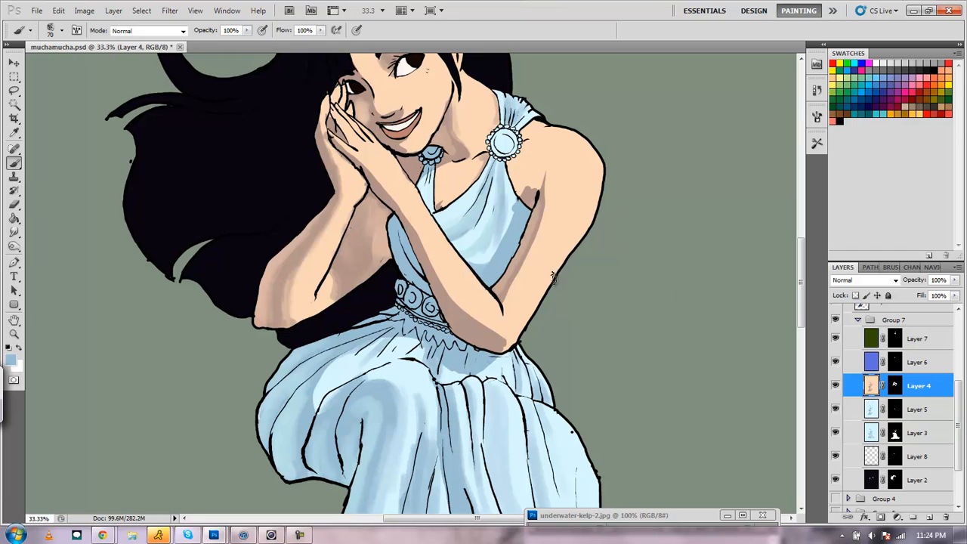
pyautogui.press('i')
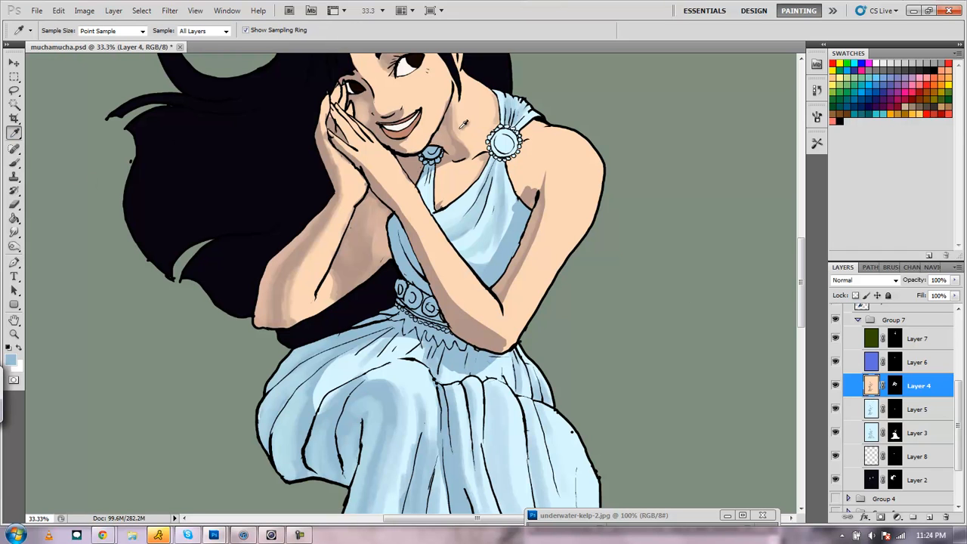
pyautogui.click(409, 103)
pyautogui.click(14, 162)
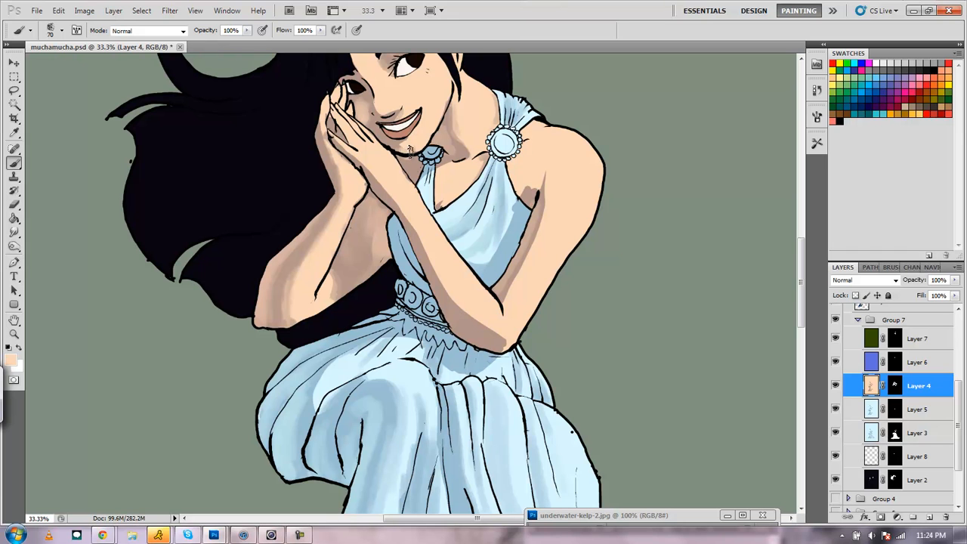
# Sample the skin shadow color beside the nose, reduce the brush to 52 px, and shade the near upper arm, forearm and fingers
pyautogui.click(14, 133)
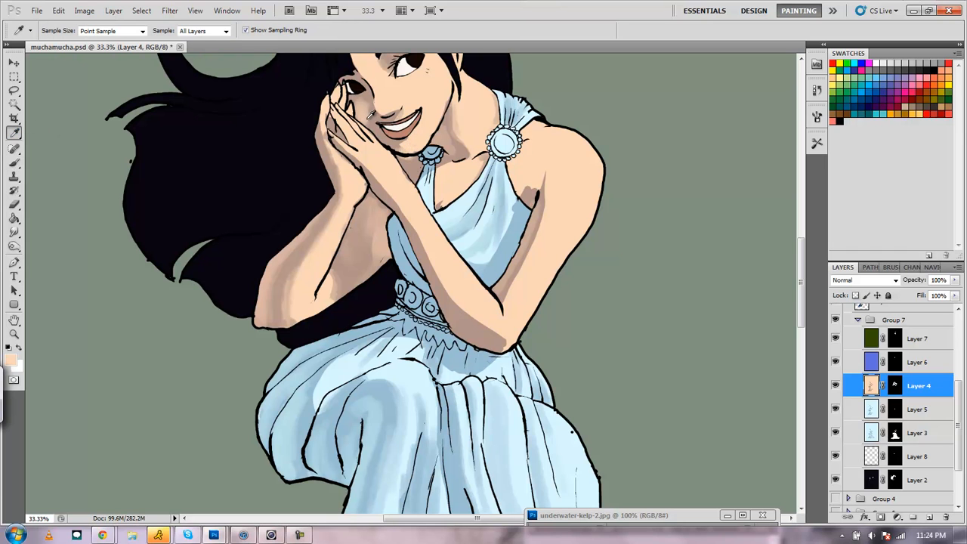
pyautogui.click(376, 110)
pyautogui.click(14, 162)
pyautogui.click(50, 30)
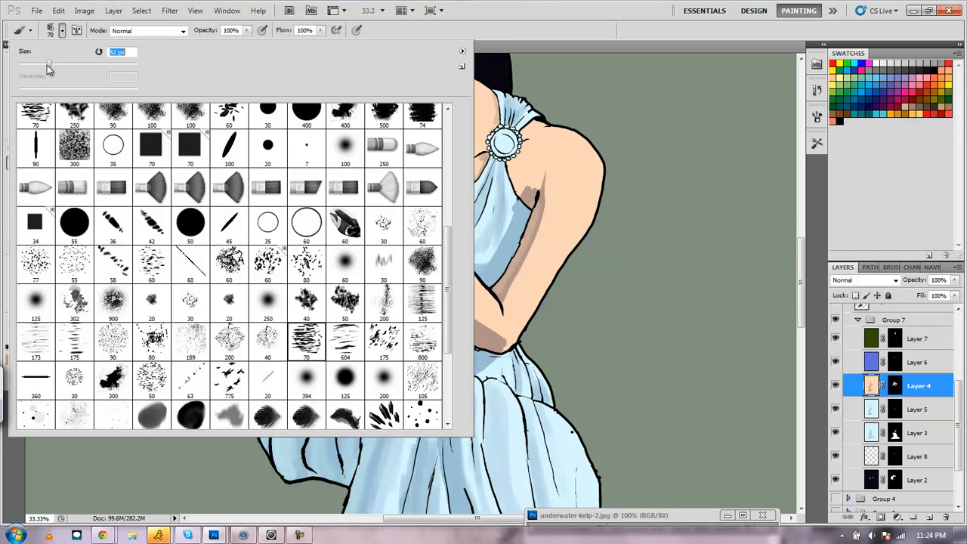
pyautogui.click(547, 183)
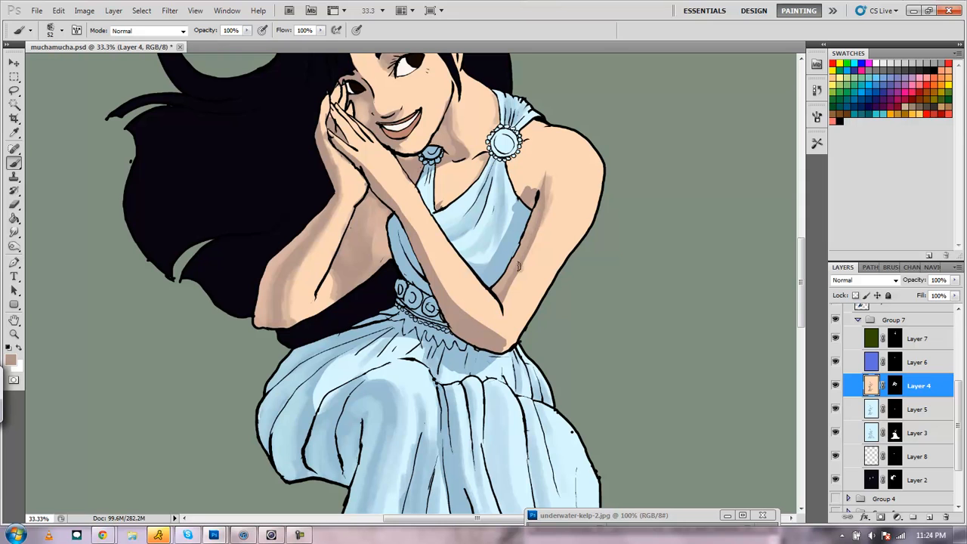
pyautogui.moveTo(544, 221); pyautogui.dragTo(506, 305)
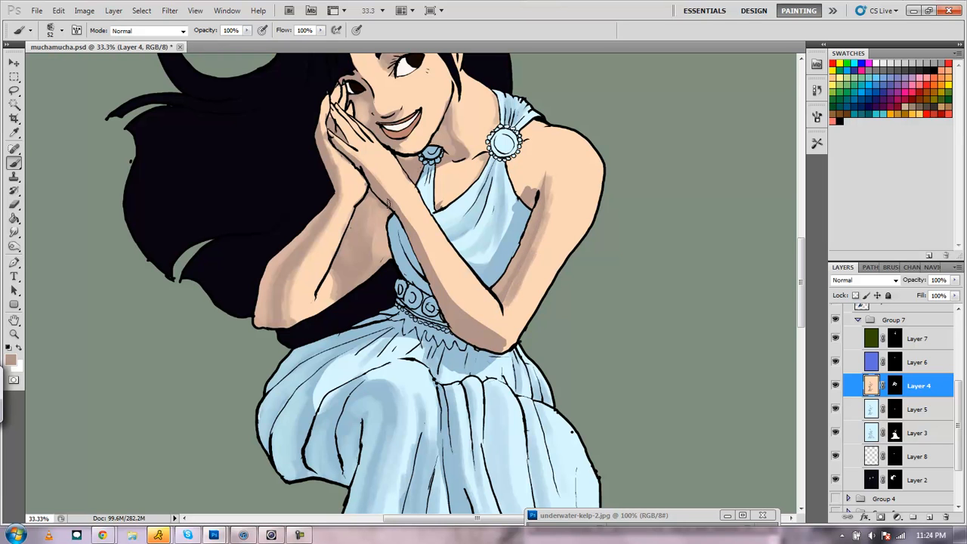
pyautogui.moveTo(410, 224)
pyautogui.mouseDown()
pyautogui.moveTo(455, 306)
pyautogui.moveTo(511, 344)
pyautogui.mouseUp()
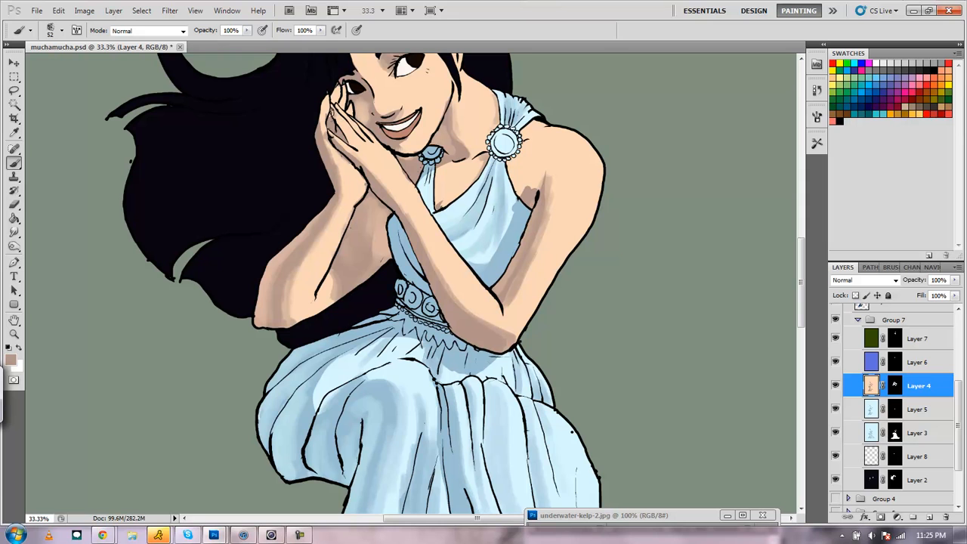
pyautogui.moveTo(341, 134); pyautogui.dragTo(349, 141)
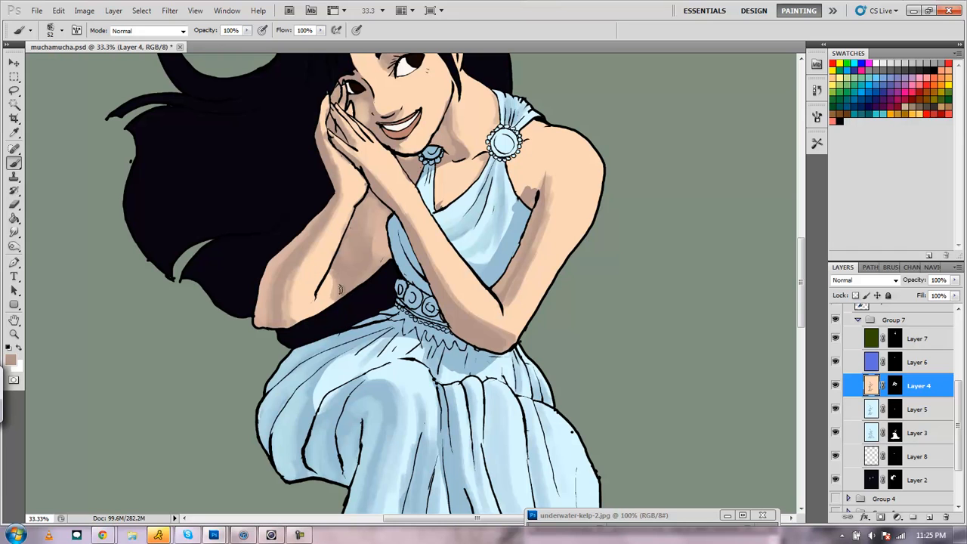
# Sample the shadow tone from the far upper arm and shade the wrist and the edge of the far hand
pyautogui.click(15, 132)
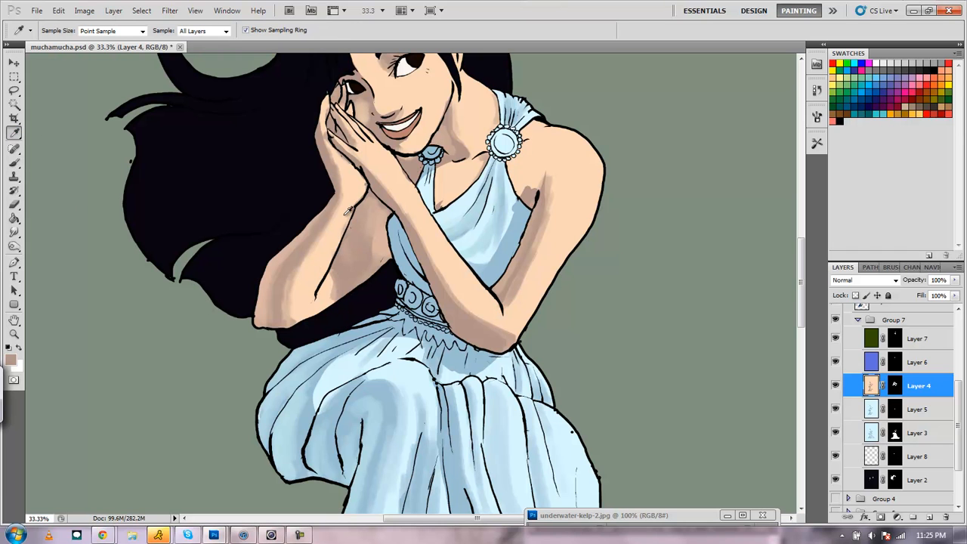
pyautogui.click(357, 230)
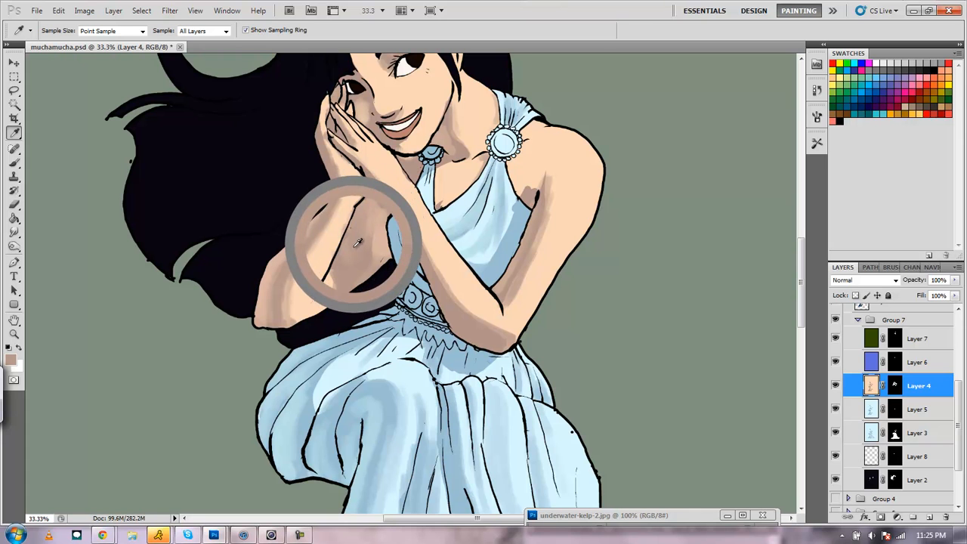
pyautogui.click(12, 162)
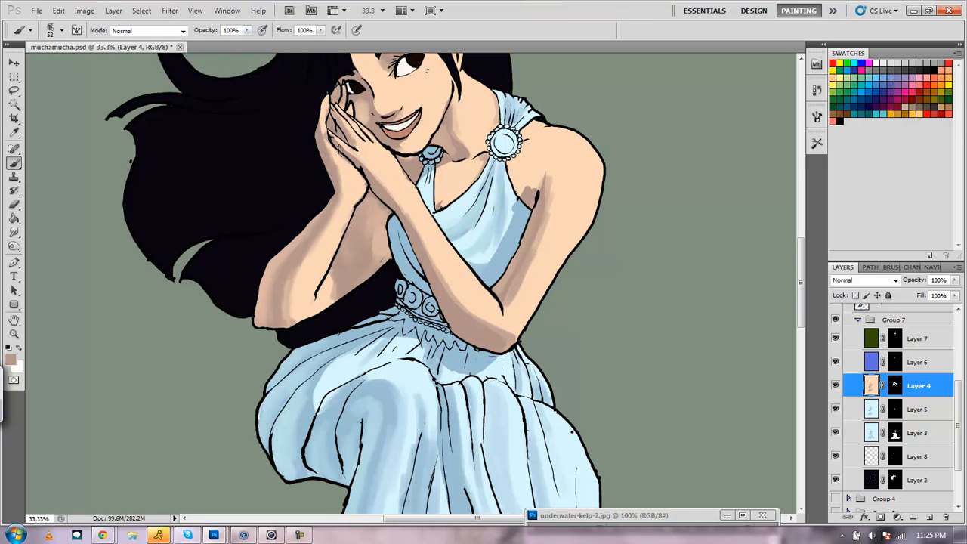
pyautogui.moveTo(358, 177)
pyautogui.mouseDown()
pyautogui.moveTo(355, 201)
pyautogui.moveTo(362, 193)
pyautogui.mouseUp()
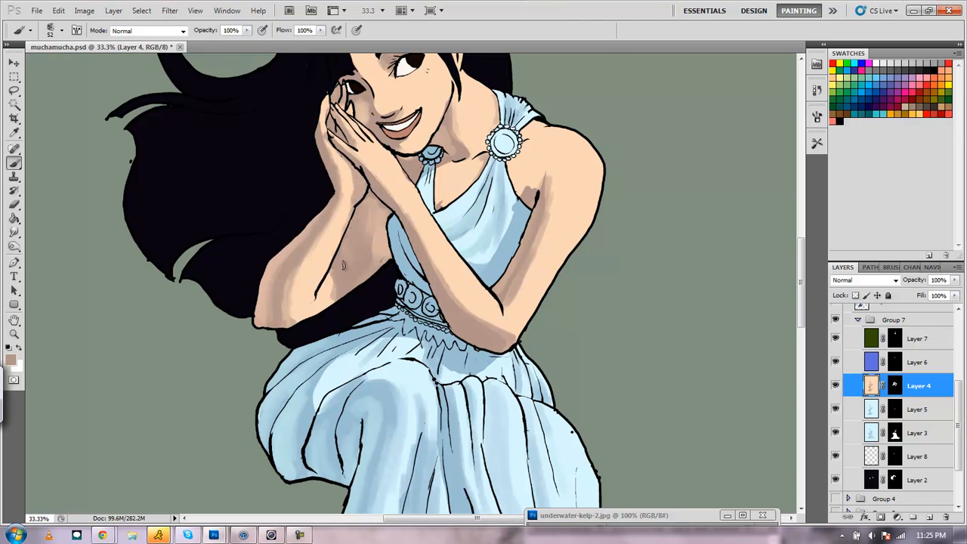
pyautogui.moveTo(348, 163); pyautogui.dragTo(355, 201)
# Sample a light skin tone and a skin midtone, and blend the shadow edges on the far and near upper arms
pyautogui.click(13, 132)
pyautogui.click(328, 251)
pyautogui.click(14, 162)
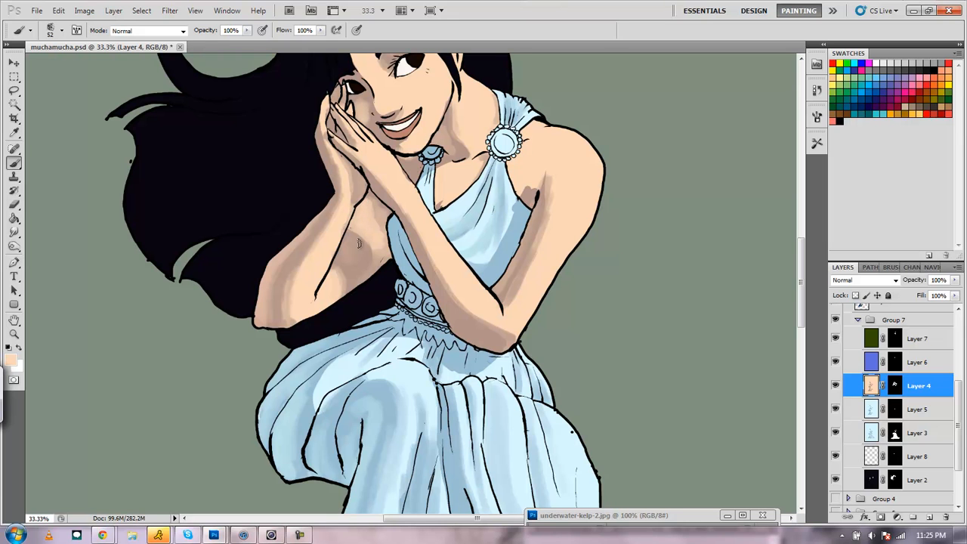
pyautogui.click(14, 132)
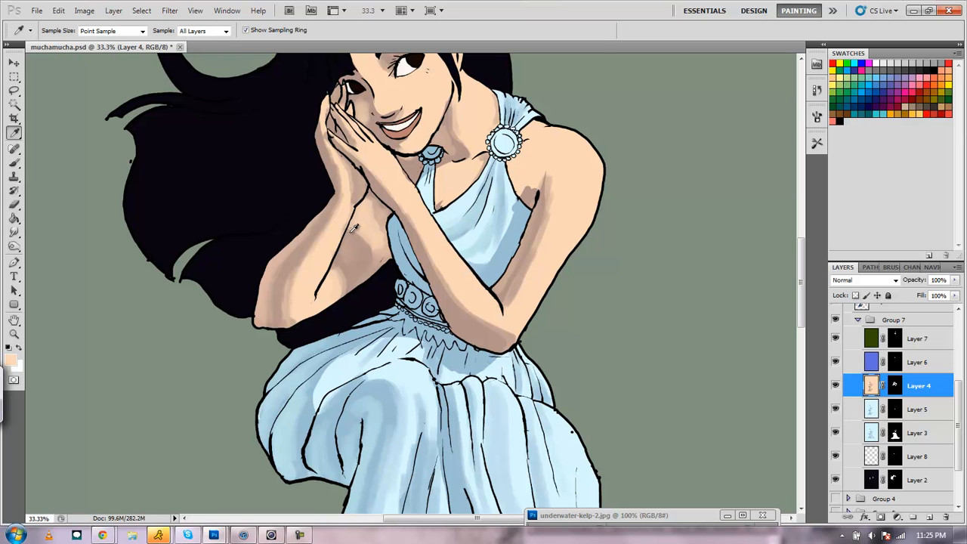
pyautogui.moveTo(551, 192); pyautogui.dragTo(551, 193)
pyautogui.click(14, 162)
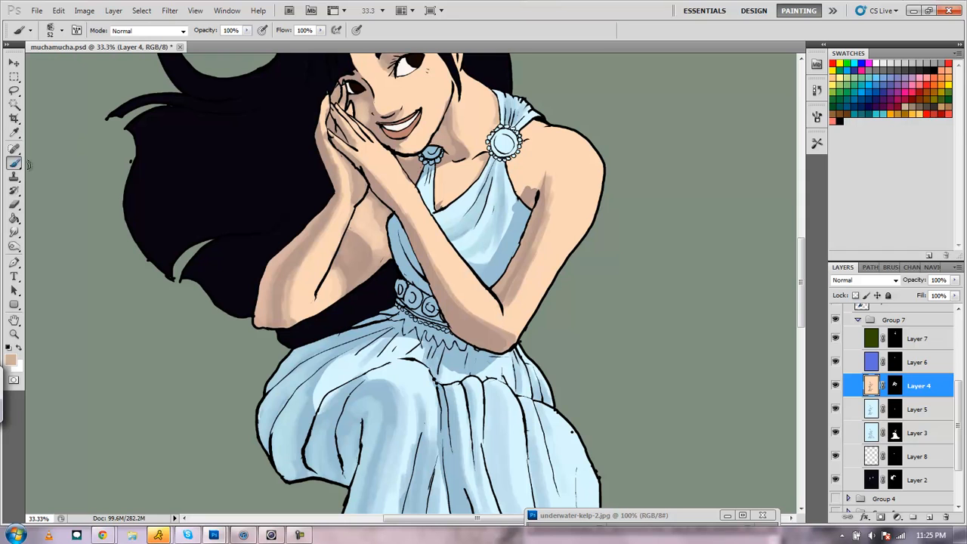
pyautogui.moveTo(540, 228)
pyautogui.mouseDown()
pyautogui.moveTo(549, 244)
pyautogui.moveTo(542, 204)
pyautogui.mouseUp()
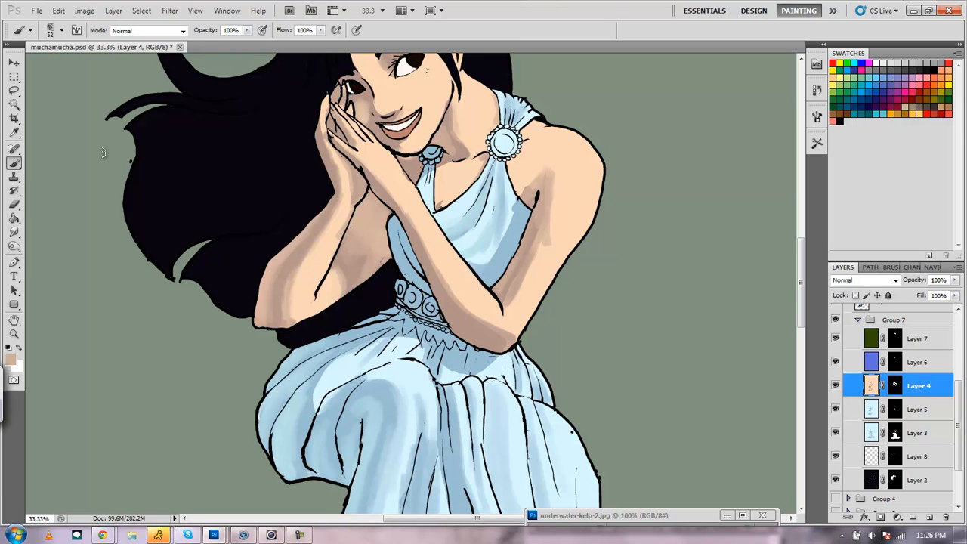
# Sample the skin shadow color again and shade the skin below the neck between the two brooches
pyautogui.click(15, 133)
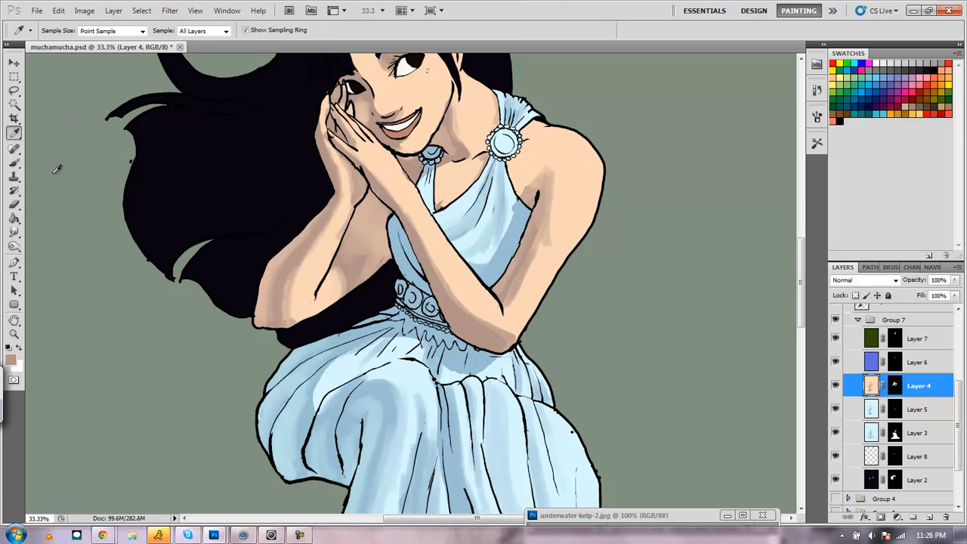
pyautogui.click(14, 162)
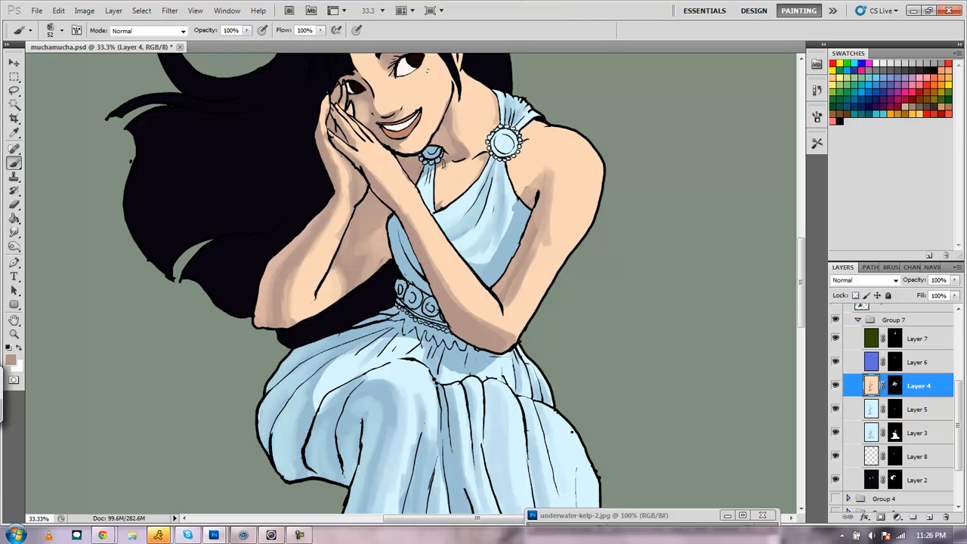
pyautogui.moveTo(459, 159); pyautogui.dragTo(439, 168)
# Examine the shading of the whole figure at 8.33% zoom, and return to a 33.3% view of the upper body
pyautogui.click(892, 268)
pyautogui.click(911, 268)
pyautogui.click(930, 267)
pyautogui.click(882, 518)
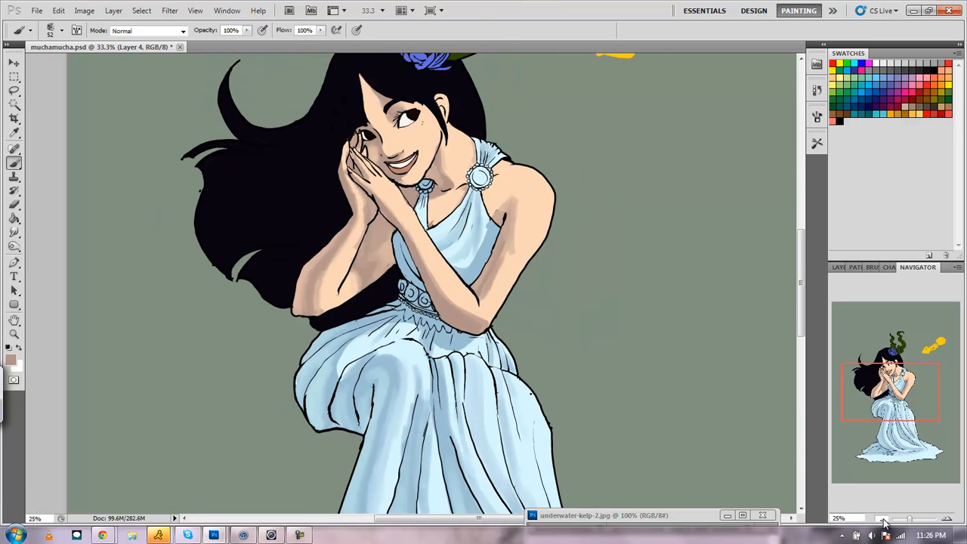
pyautogui.click(882, 518)
pyautogui.click(882, 518)
pyautogui.click(882, 519)
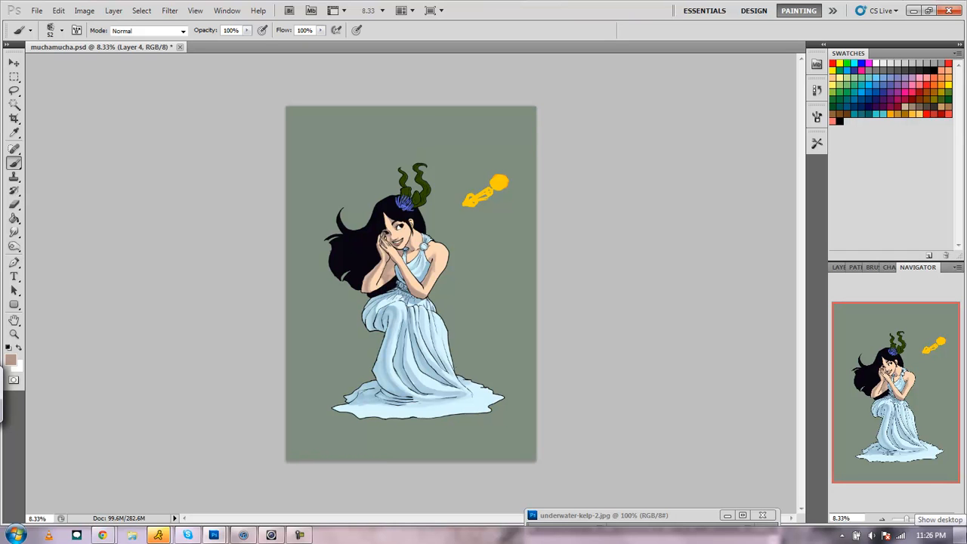
pyautogui.click(948, 520)
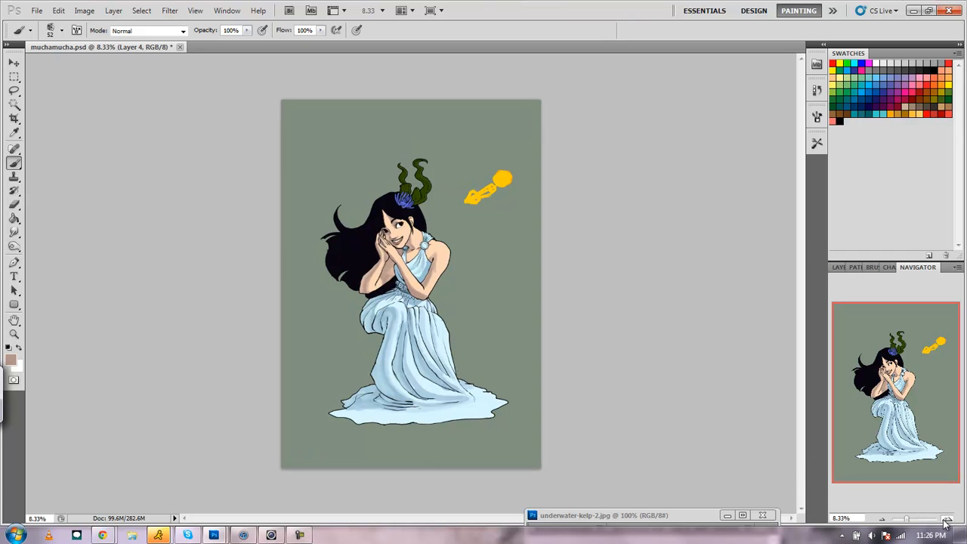
pyautogui.click(947, 520)
pyautogui.click(948, 520)
pyautogui.click(948, 520)
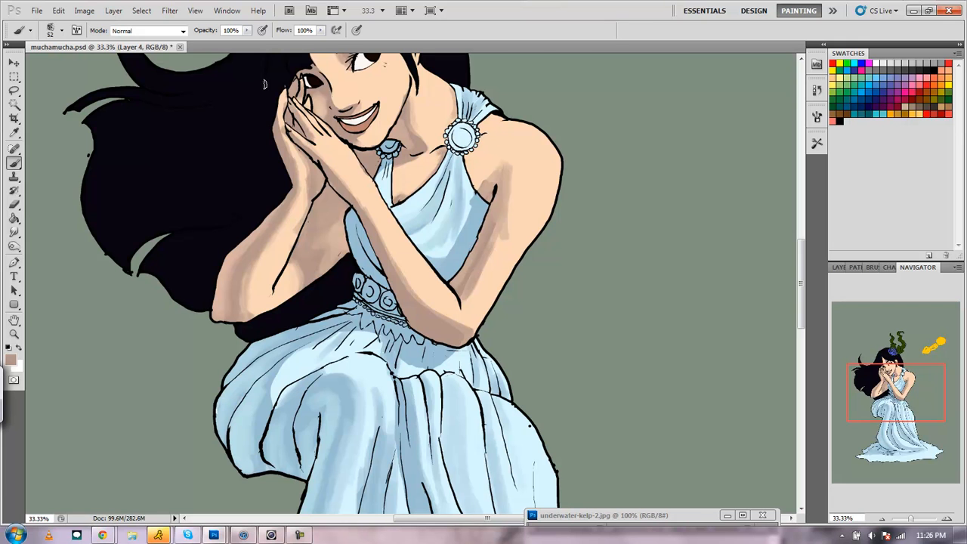
# Select the lips on Layer 8 with the Magic Wand at tolerance 12 and set their Hue/Saturation hue to -17
pyautogui.click(838, 269)
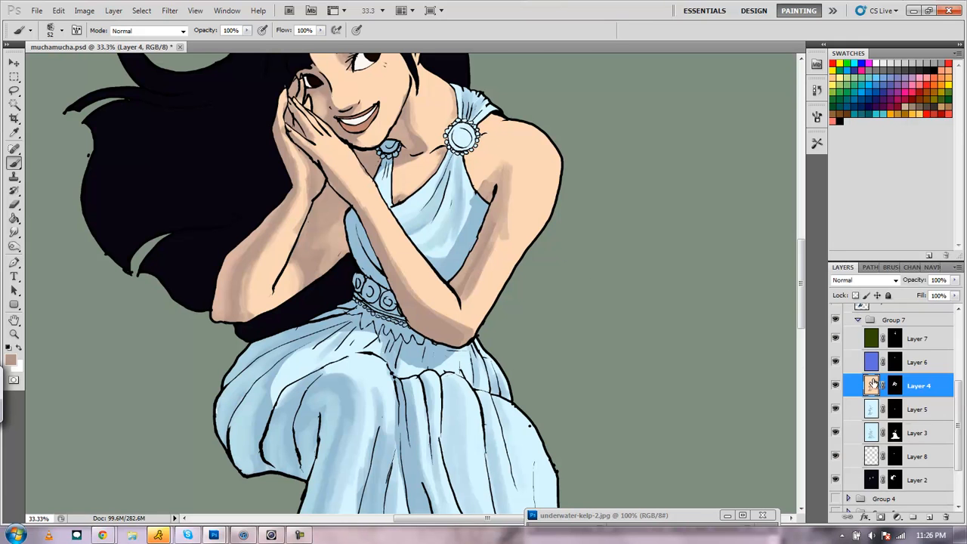
pyautogui.click(872, 457)
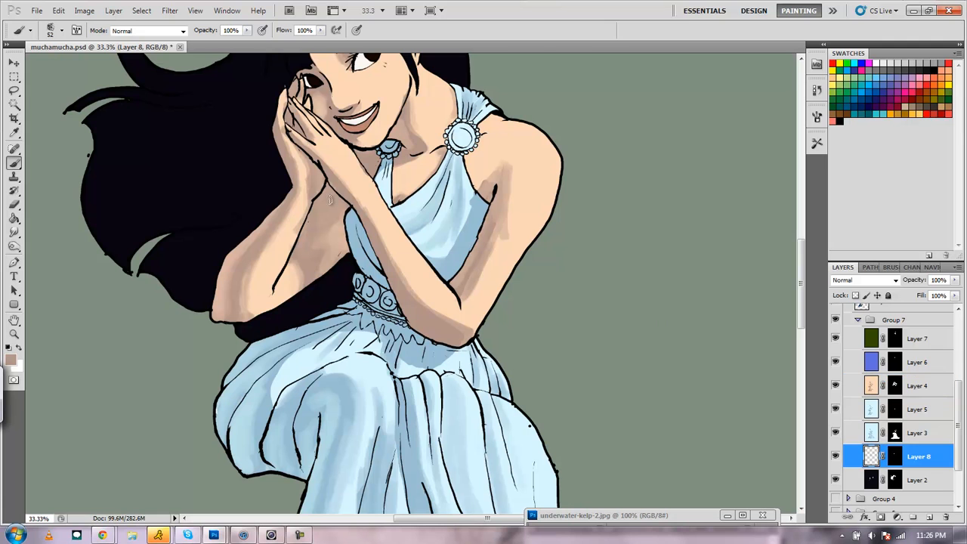
pyautogui.click(15, 105)
pyautogui.click(14, 91)
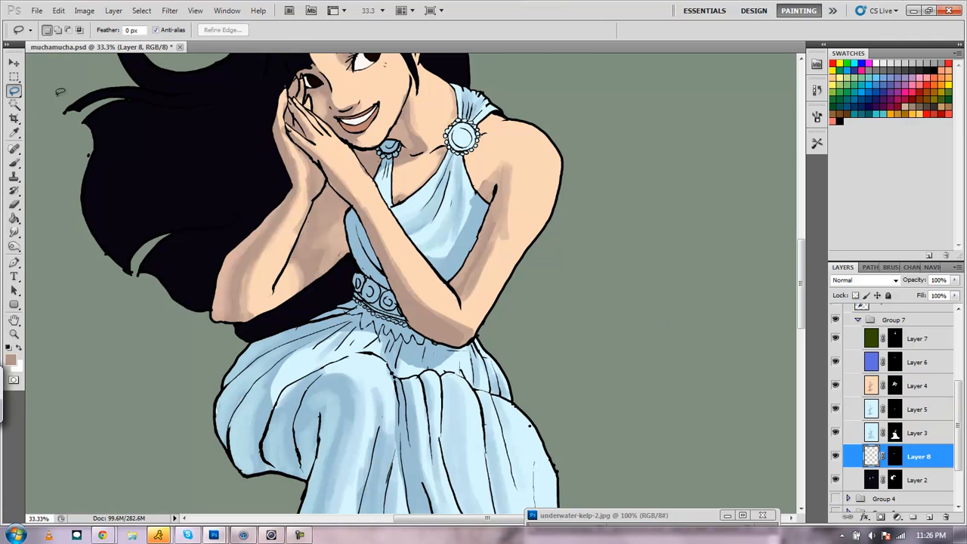
pyautogui.click(14, 105)
pyautogui.click(360, 130)
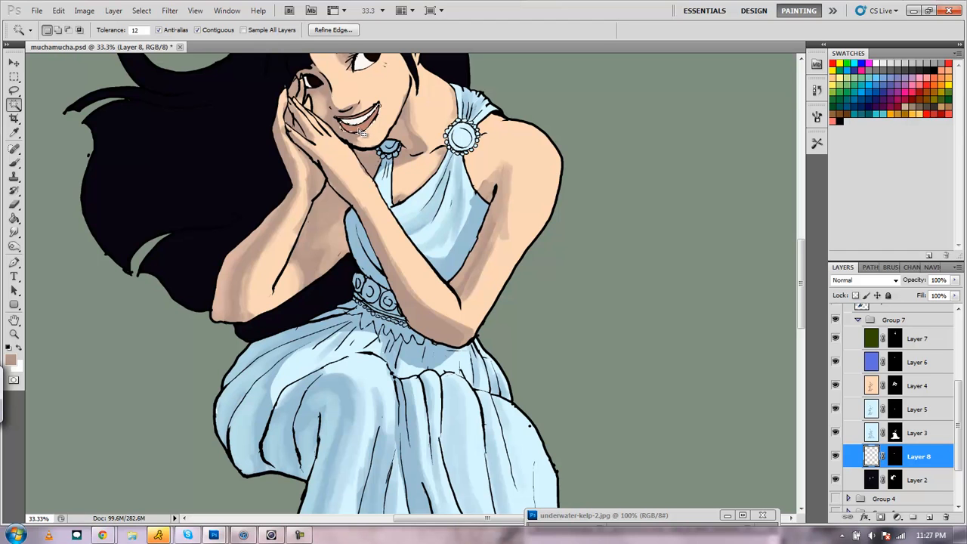
pyautogui.click(84, 10)
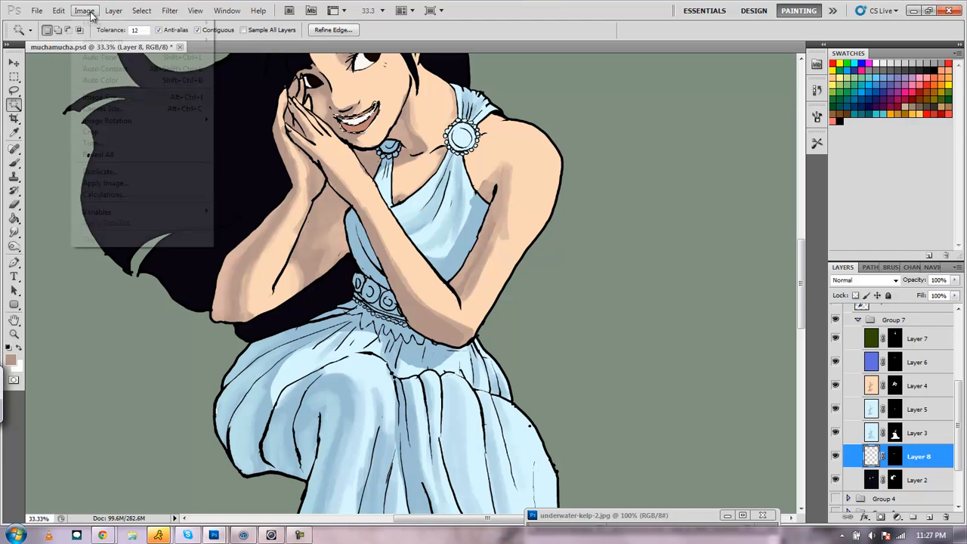
pyautogui.moveTo(121, 41)
pyautogui.click(235, 103)
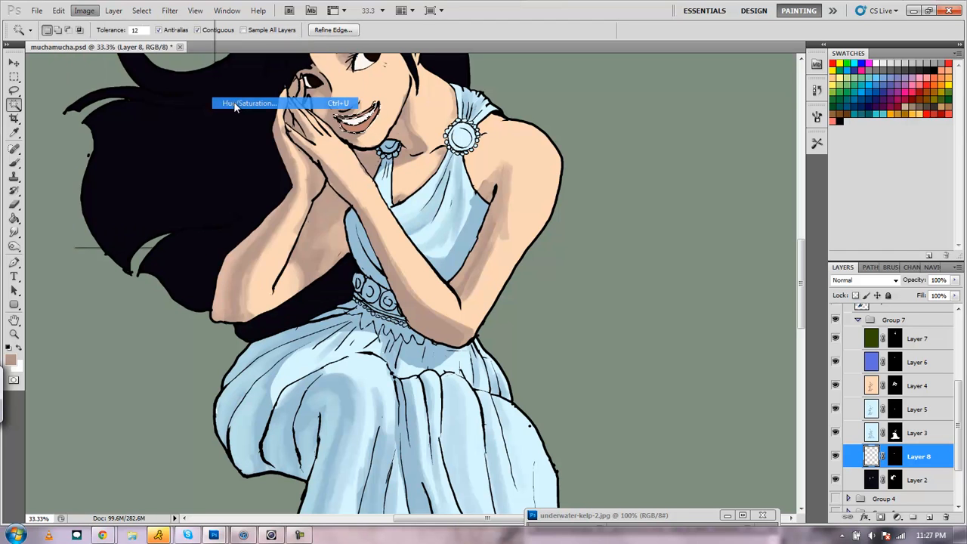
pyautogui.moveTo(816, 135); pyautogui.dragTo(810, 154)
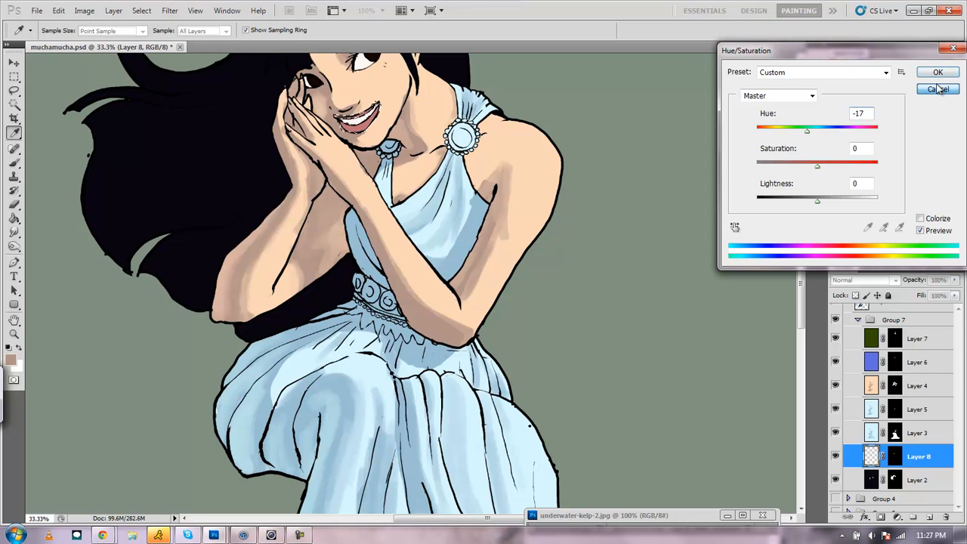
pyautogui.click(937, 73)
pyautogui.press('w')
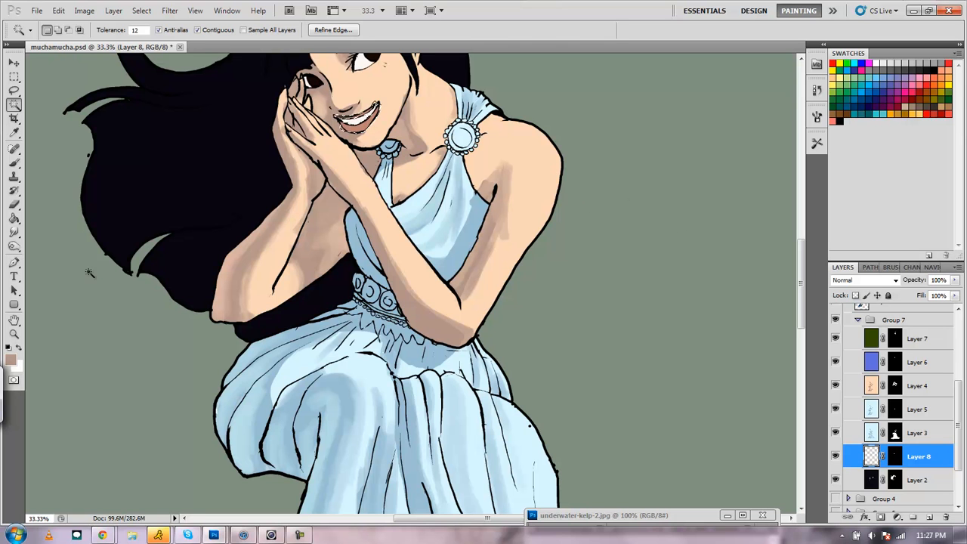
# Set the selected lips' Hue/Saturation to hue -11 and saturation +14, and clear the selection
pyautogui.click(13, 333)
pyautogui.click(378, 120)
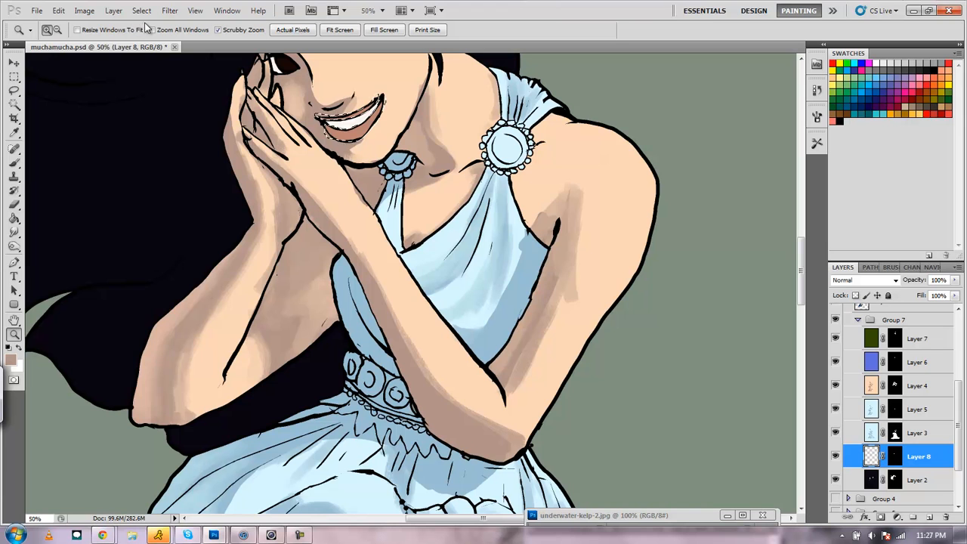
pyautogui.click(113, 10)
pyautogui.moveTo(83, 12)
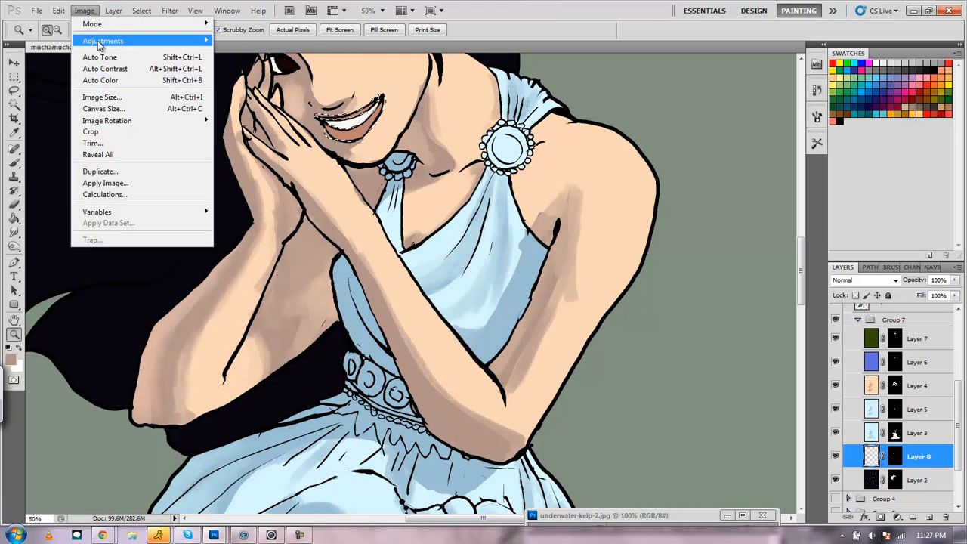
pyautogui.moveTo(201, 42)
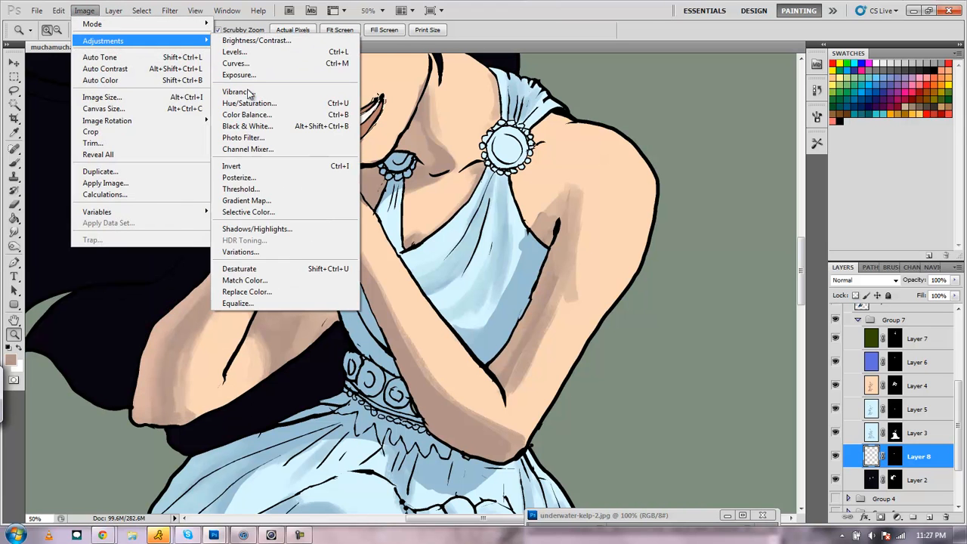
pyautogui.click(257, 100)
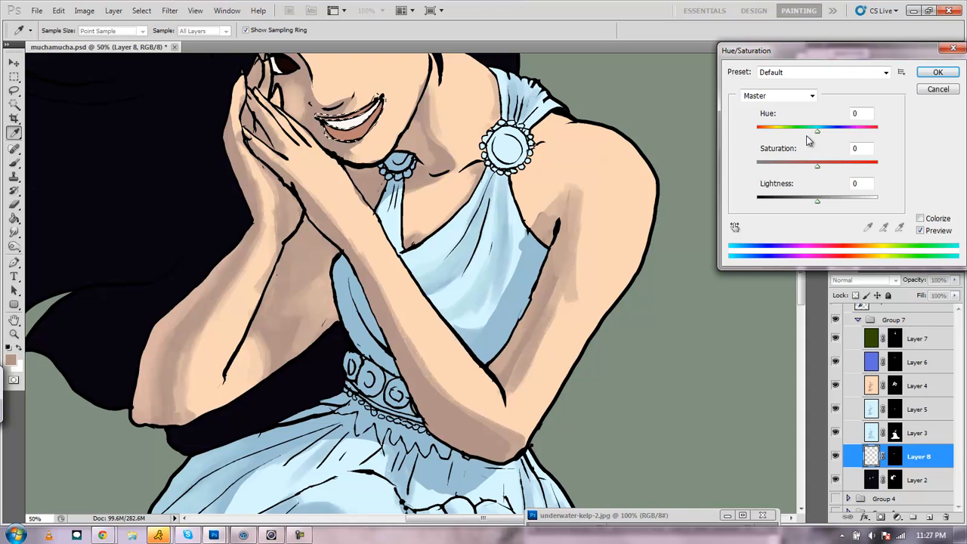
pyautogui.moveTo(820, 135); pyautogui.dragTo(826, 165)
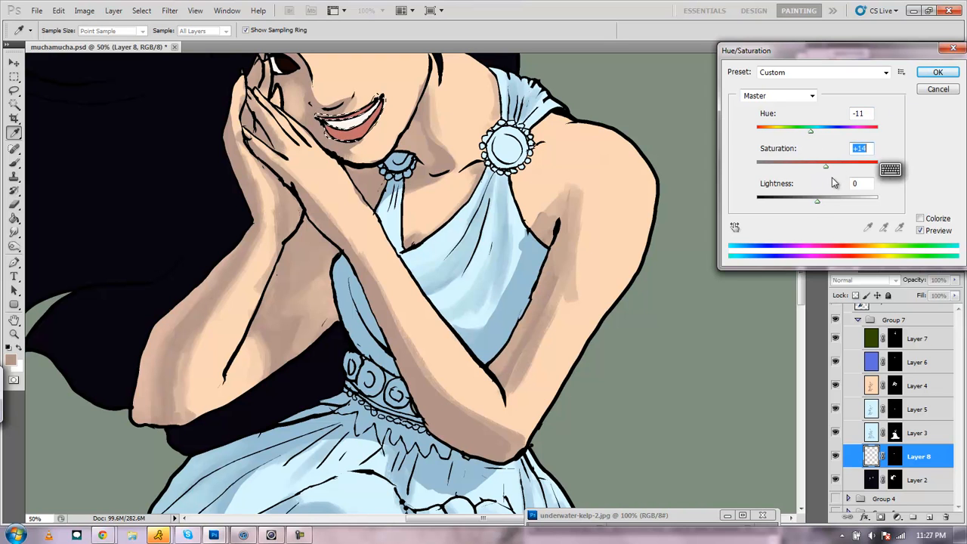
pyautogui.click(937, 71)
pyautogui.click(14, 76)
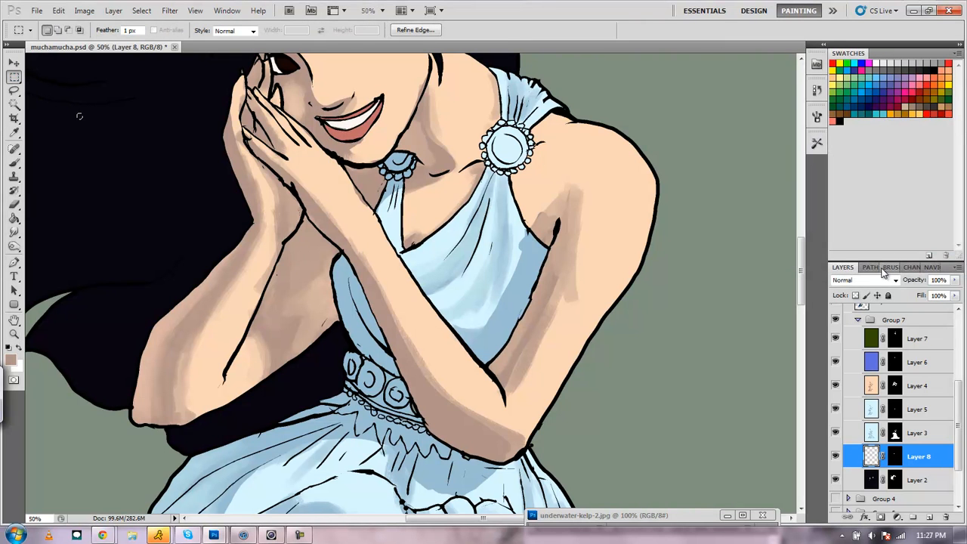
# Examine the recolored lips on the upper figure at 25% zoom using the Navigator
pyautogui.click(927, 268)
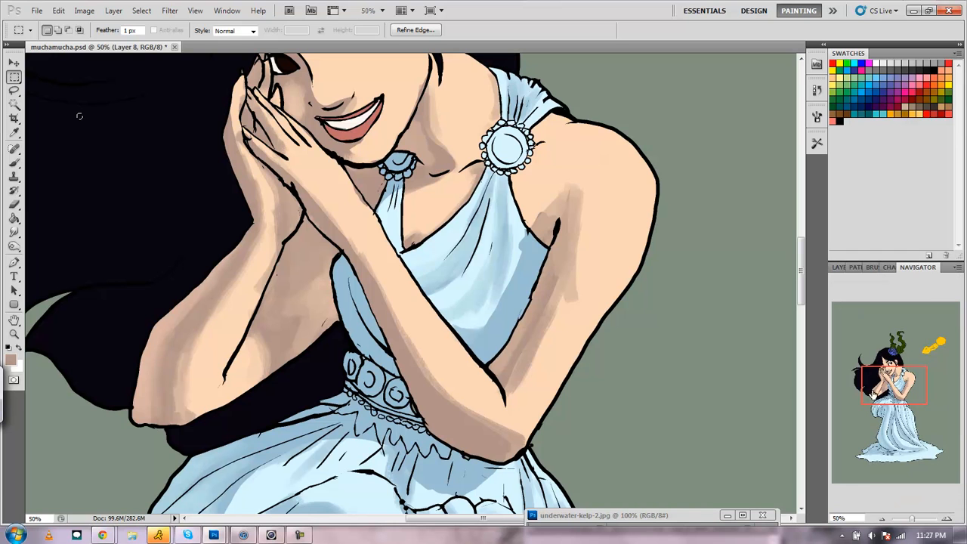
pyautogui.click(880, 519)
pyautogui.click(879, 520)
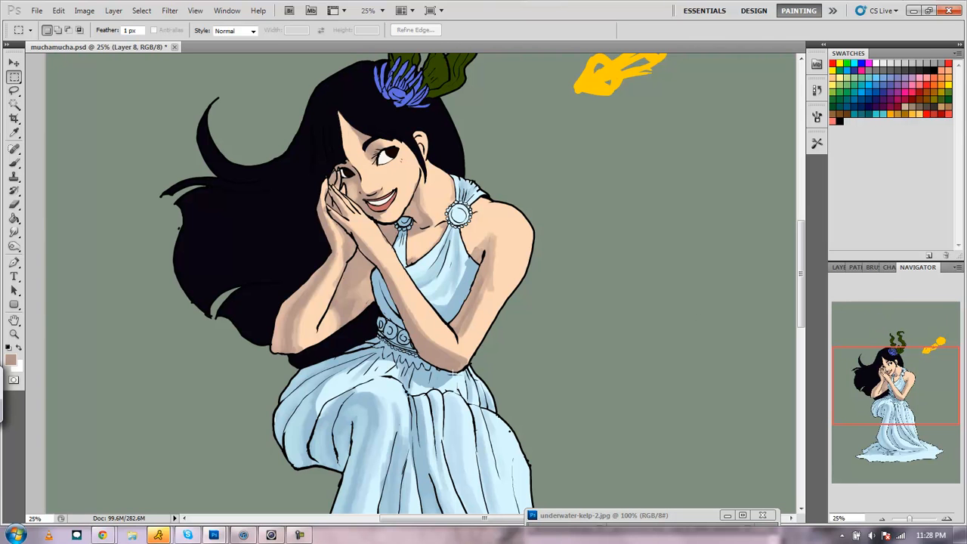
# Look at the Color Scheme Designer page in Chrome, and return to muchamucha.psd in Photoshop
pyautogui.moveTo(103, 535)
pyautogui.click(191, 484)
pyautogui.click(91, 12)
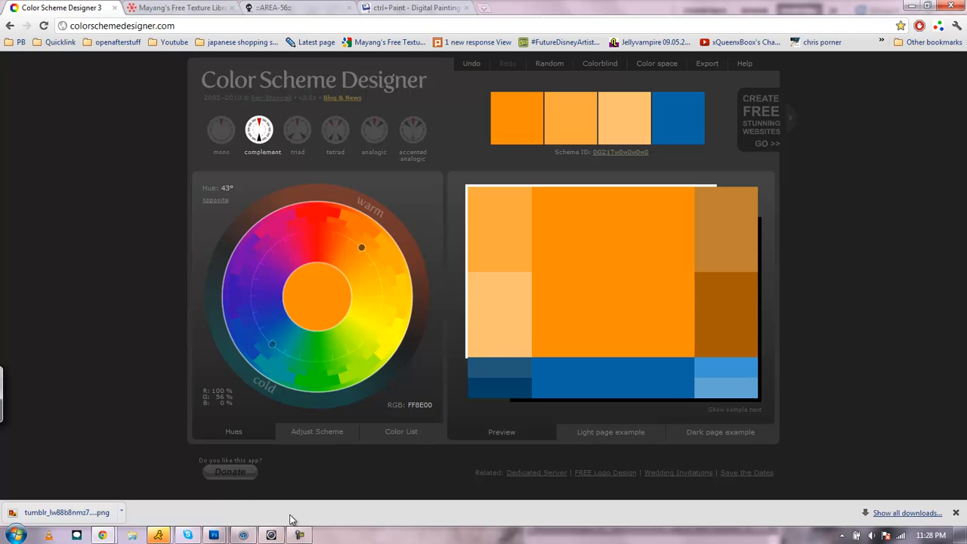
pyautogui.click(221, 537)
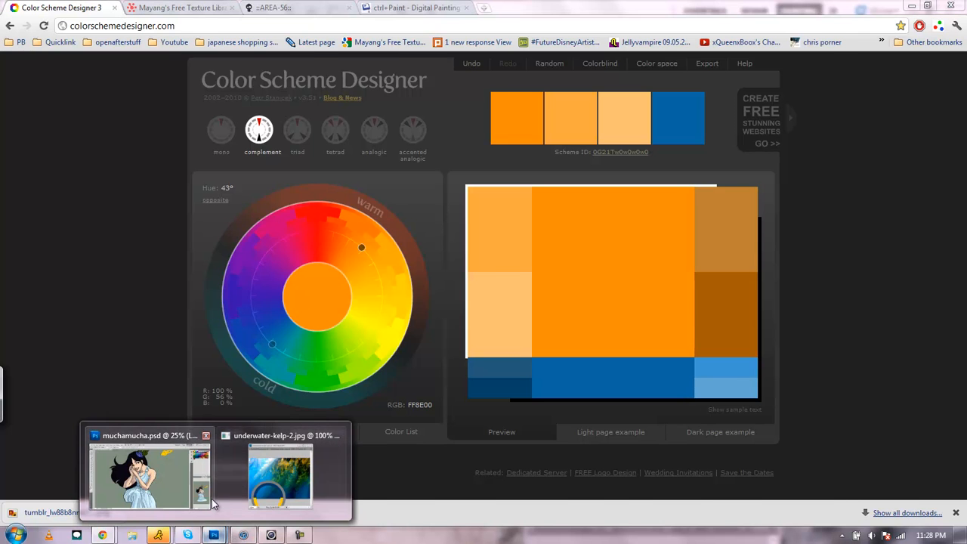
pyautogui.click(152, 468)
# Collapse Group 7 and make Group 1, Group 2 and the background line-art groups visible around the whole figure
pyautogui.moveTo(890, 406); pyautogui.dragTo(882, 422)
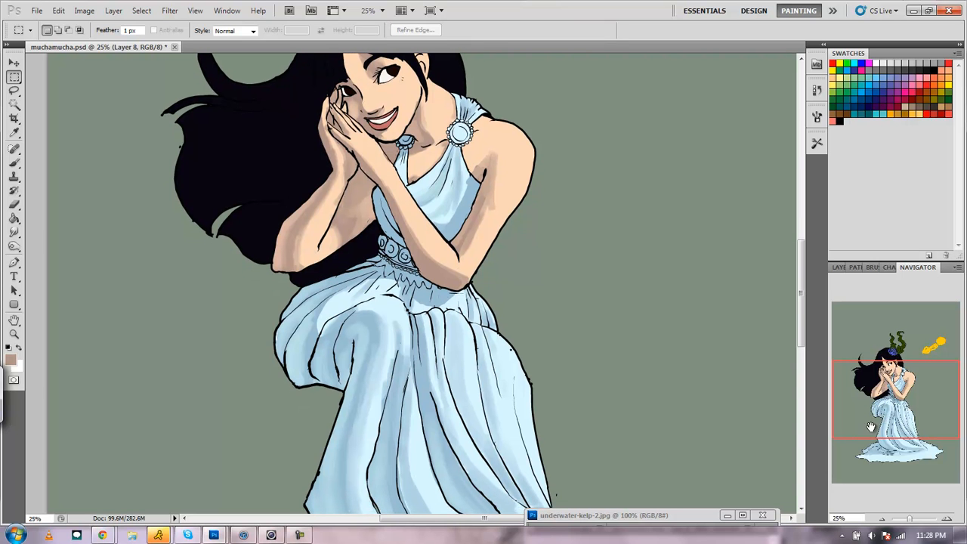
pyautogui.click(881, 520)
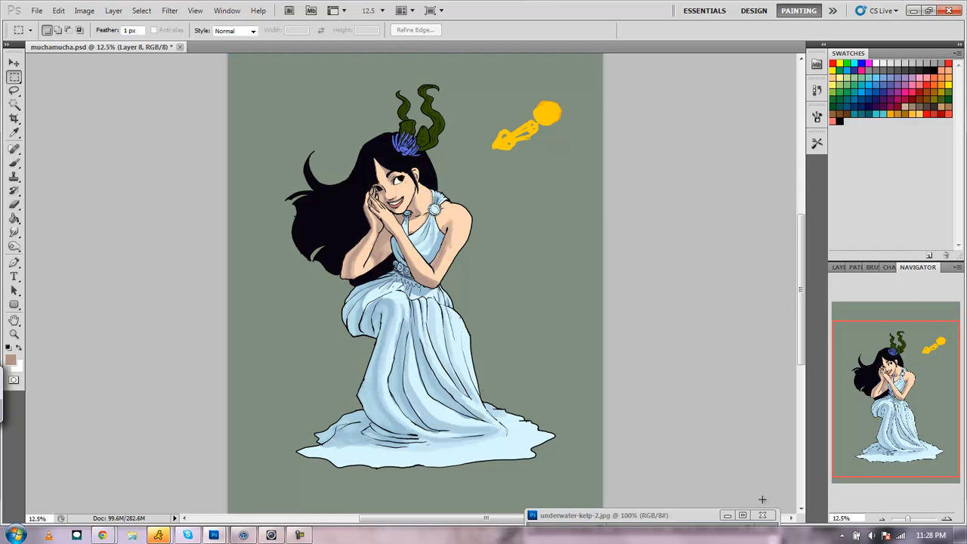
pyautogui.click(839, 268)
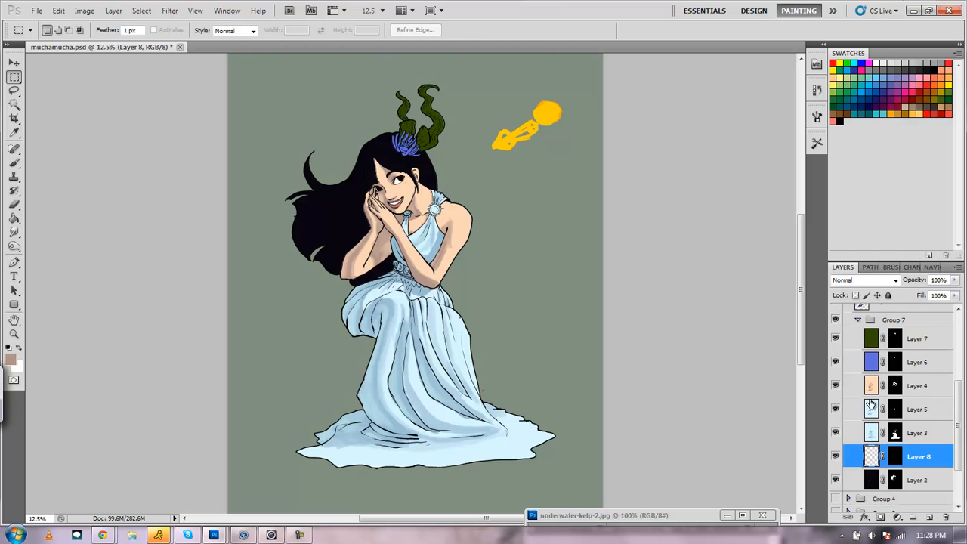
pyautogui.click(858, 319)
pyautogui.click(836, 444)
pyautogui.scroll(2, 874, 358)
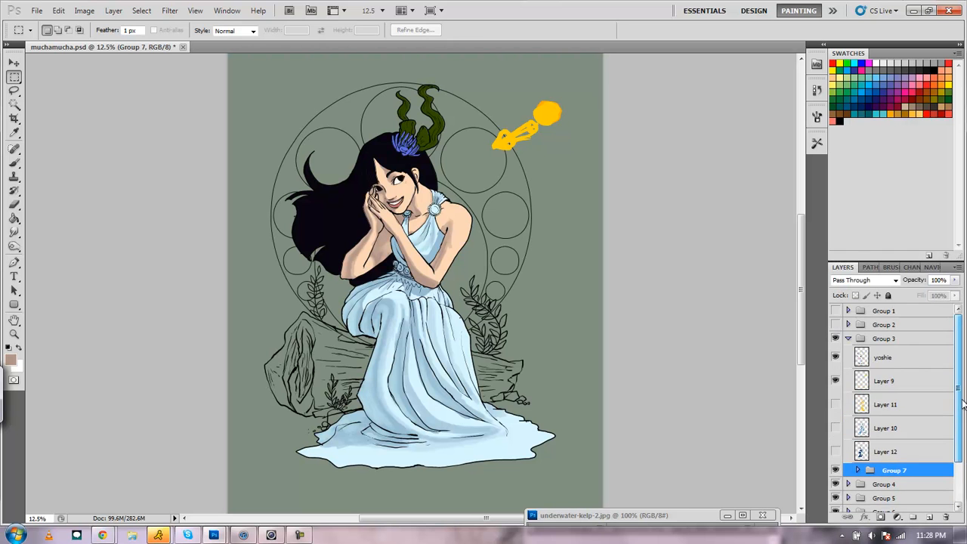
pyautogui.click(836, 324)
pyautogui.click(836, 311)
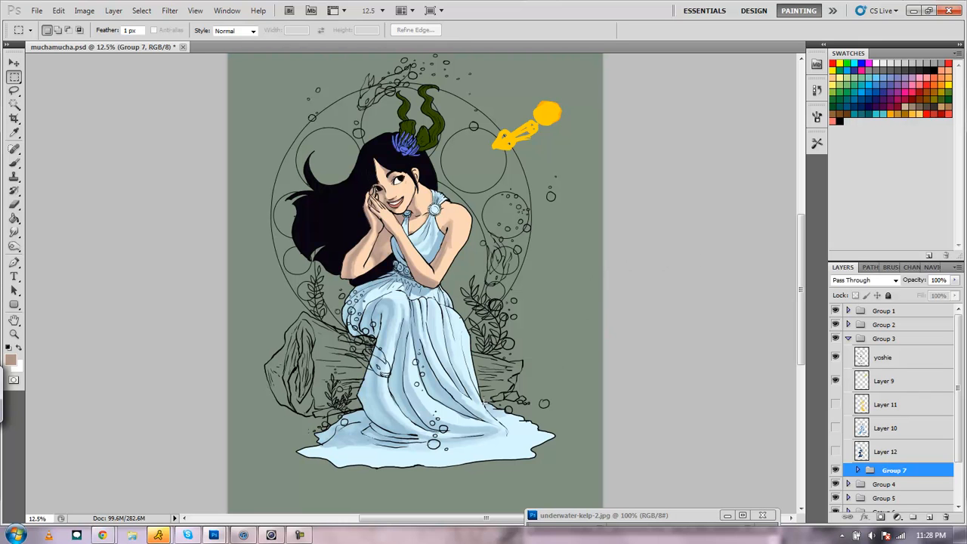
pyautogui.moveTo(803, 265); pyautogui.dragTo(801, 254)
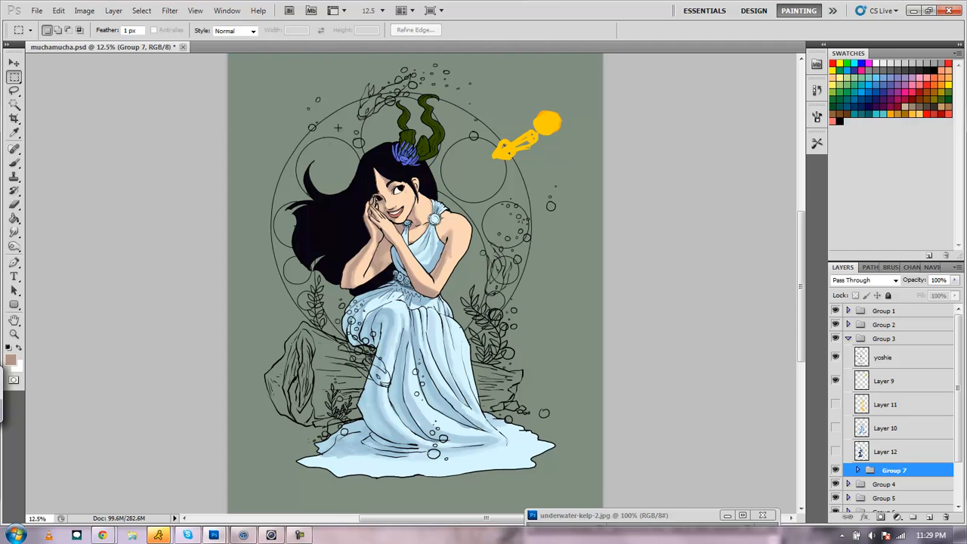
# Bring up the Skype call and arrange the Photoshop window beside it in half the screen
pyautogui.click(189, 535)
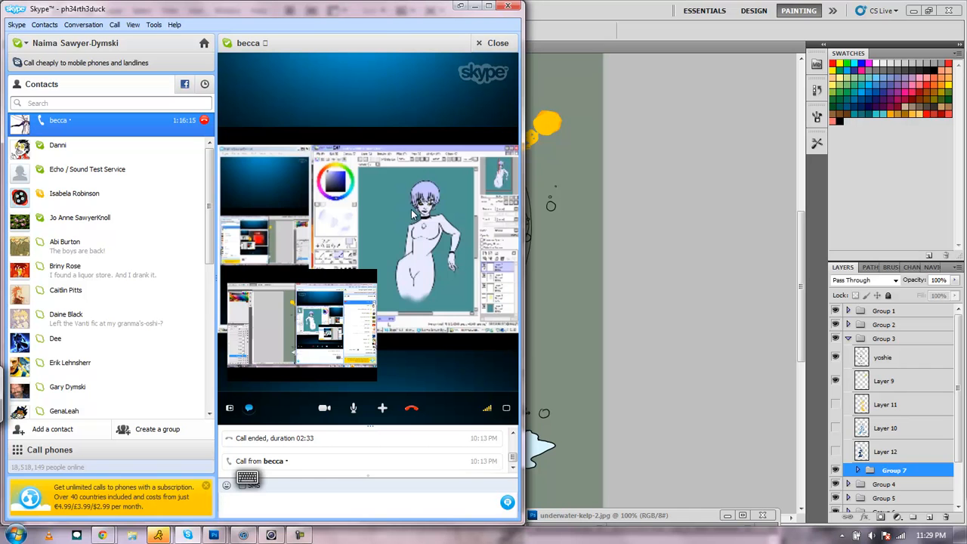
pyautogui.doubleClick(619, 17)
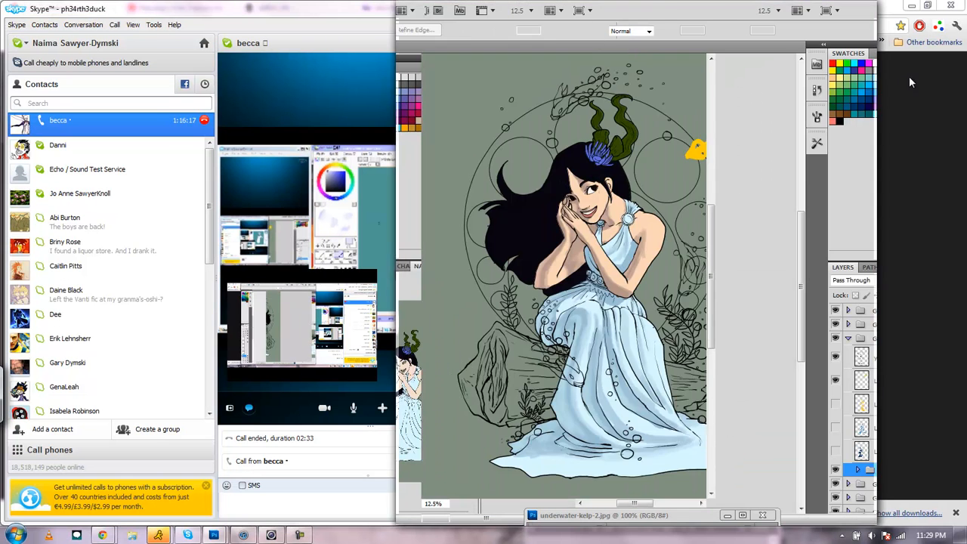
pyautogui.press('super+Right')
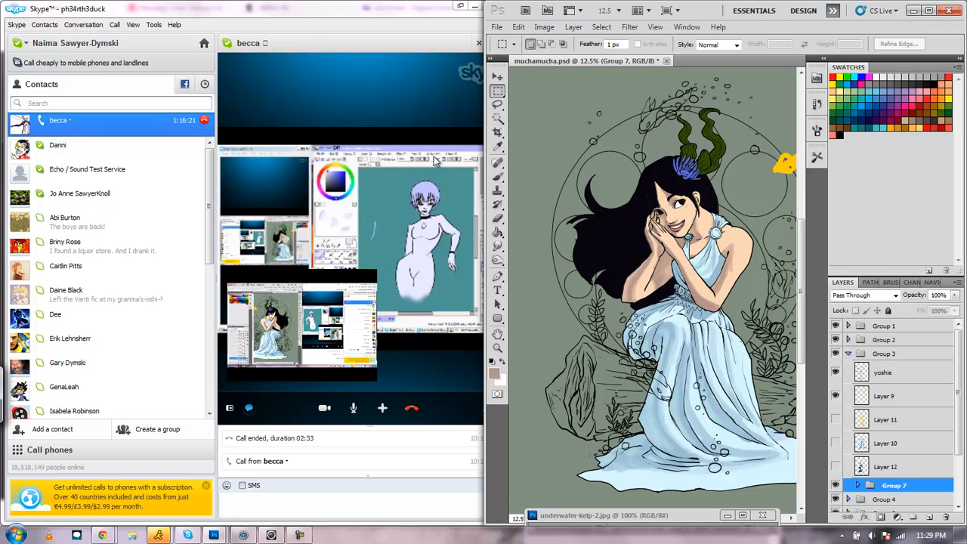
# Add a new layer above Group 1 and brush a fan-like sketch with a scalloped edge and curved bands beside the hair
pyautogui.click(921, 327)
pyautogui.click(929, 517)
pyautogui.press('b')
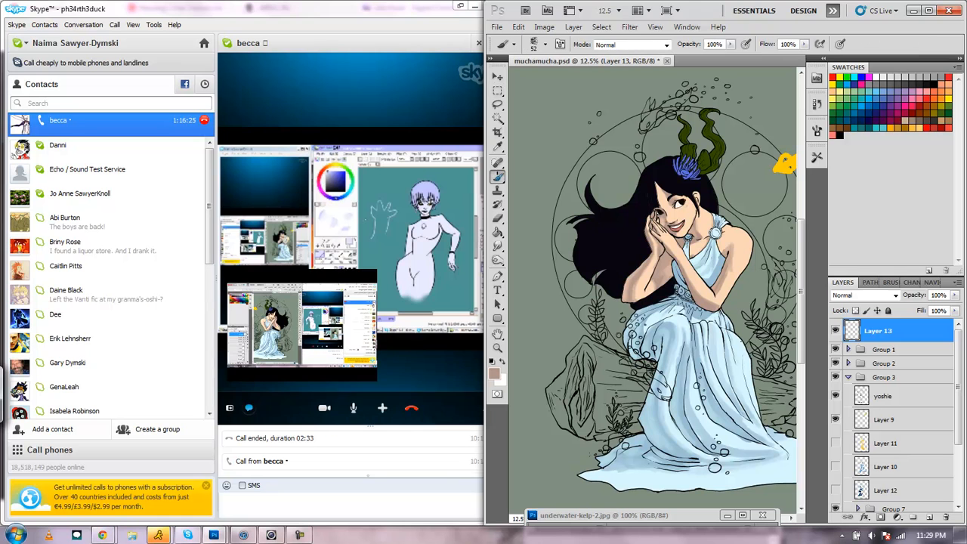
pyautogui.moveTo(542, 148)
pyautogui.mouseDown()
pyautogui.moveTo(541, 162)
pyautogui.moveTo(523, 143)
pyautogui.moveTo(544, 148)
pyautogui.mouseUp()
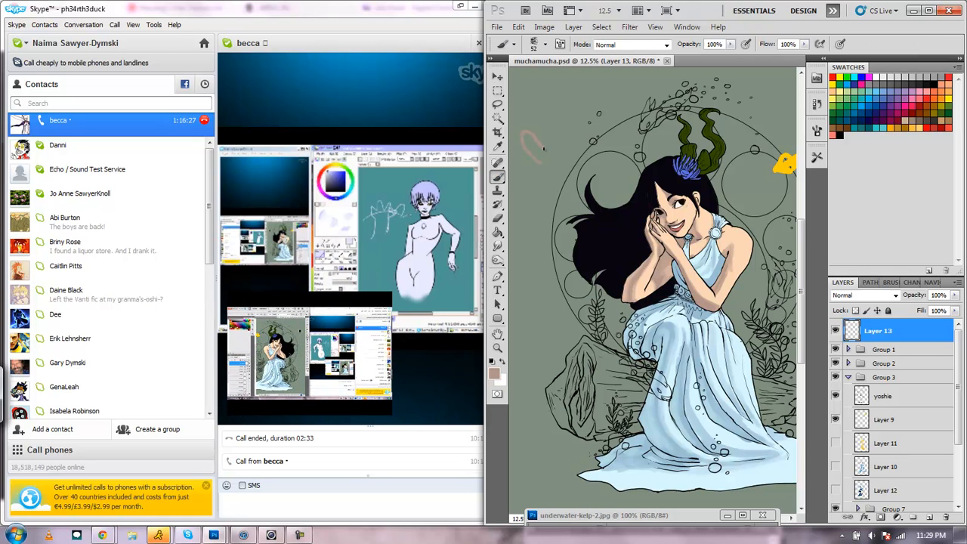
pyautogui.moveTo(557, 92); pyautogui.dragTo(566, 106)
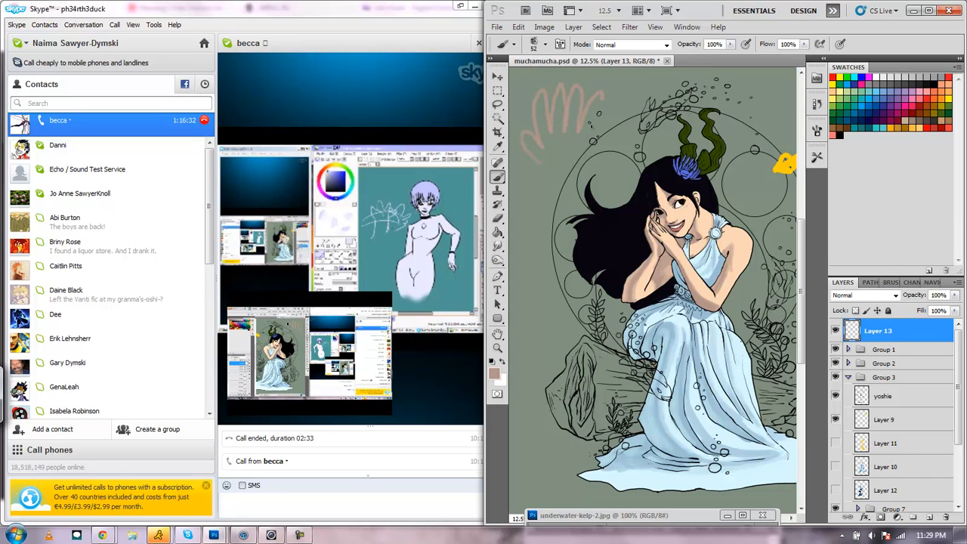
pyautogui.moveTo(600, 113)
pyautogui.mouseDown()
pyautogui.moveTo(586, 161)
pyautogui.moveTo(552, 213)
pyautogui.mouseUp()
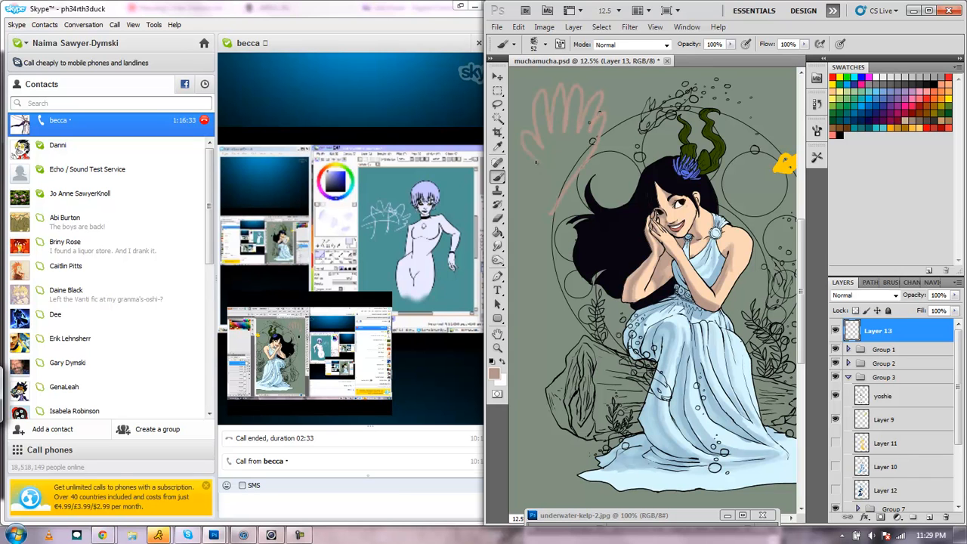
pyautogui.moveTo(596, 120); pyautogui.dragTo(634, 143)
pyautogui.moveTo(544, 133)
pyautogui.mouseDown()
pyautogui.moveTo(578, 135)
pyautogui.moveTo(634, 164)
pyautogui.mouseUp()
pyautogui.moveTo(542, 153); pyautogui.dragTo(600, 171)
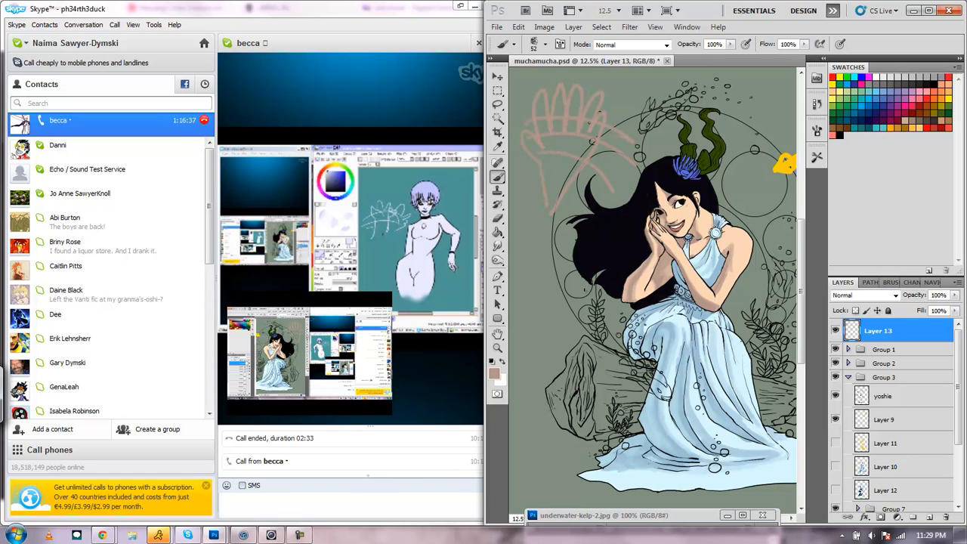
# Sketch loose pairs of slanted and branching strokes below the fan shape, and hide the sketch layer
pyautogui.moveTo(550, 229); pyautogui.dragTo(529, 270)
pyautogui.moveTo(568, 231); pyautogui.dragTo(582, 277)
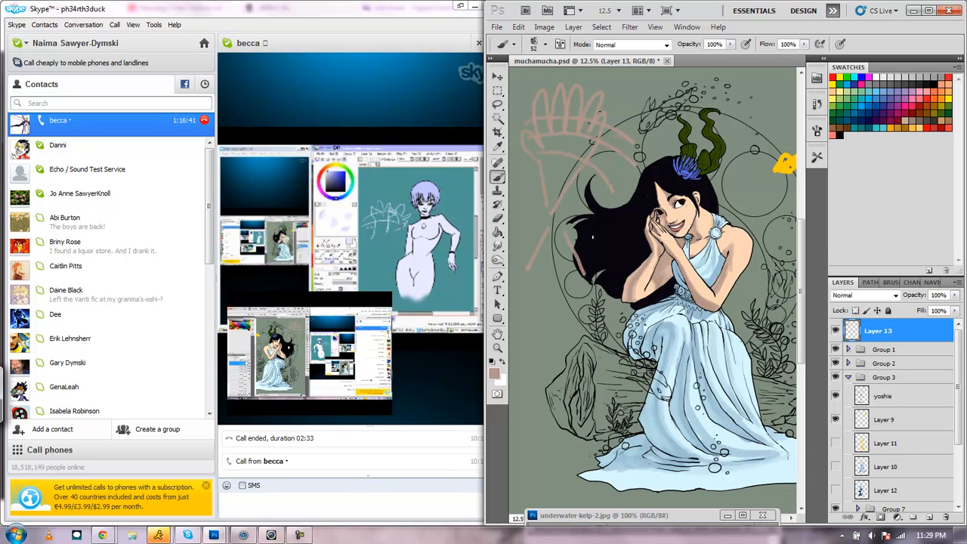
pyautogui.moveTo(593, 239); pyautogui.dragTo(624, 214)
pyautogui.moveTo(608, 268)
pyautogui.mouseDown()
pyautogui.moveTo(609, 229)
pyautogui.moveTo(583, 230)
pyautogui.mouseUp()
pyautogui.moveTo(568, 292)
pyautogui.mouseDown()
pyautogui.moveTo(554, 327)
pyautogui.moveTo(593, 316)
pyautogui.moveTo(597, 331)
pyautogui.mouseUp()
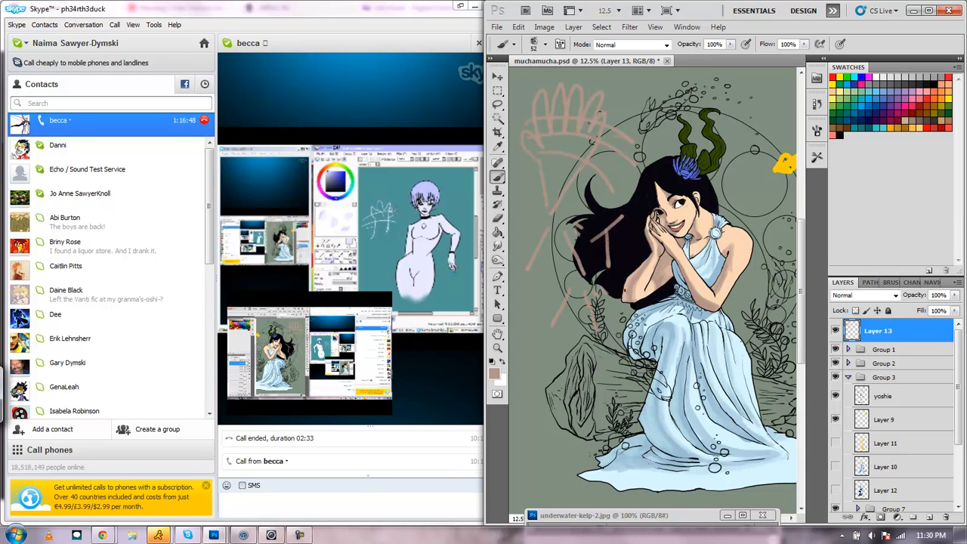
pyautogui.moveTo(648, 284)
pyautogui.mouseDown()
pyautogui.moveTo(622, 300)
pyautogui.moveTo(631, 334)
pyautogui.mouseUp()
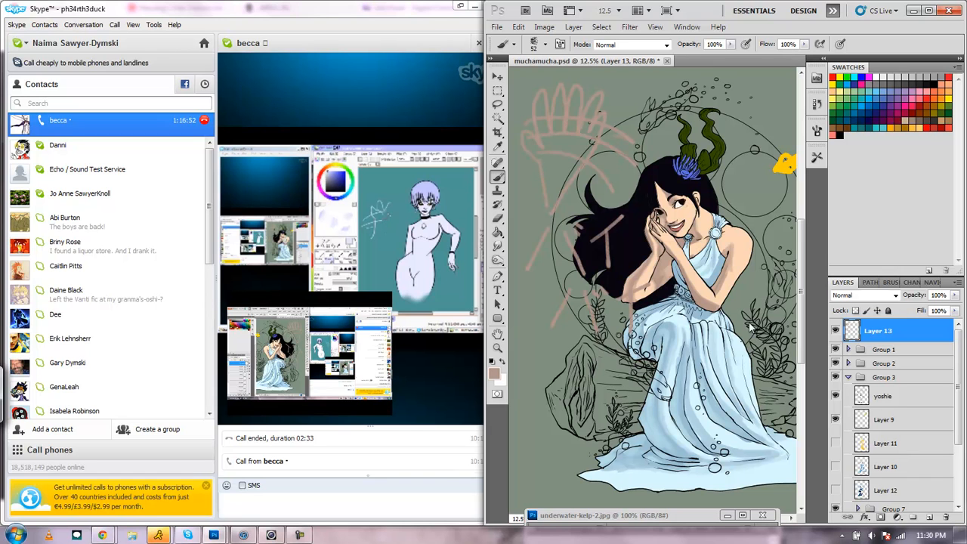
pyautogui.click(835, 330)
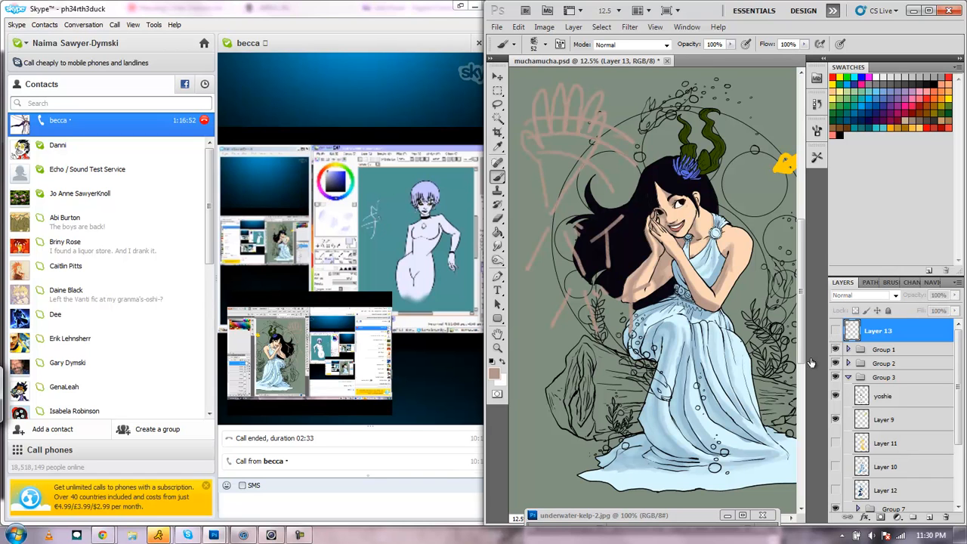
pyautogui.click(299, 535)
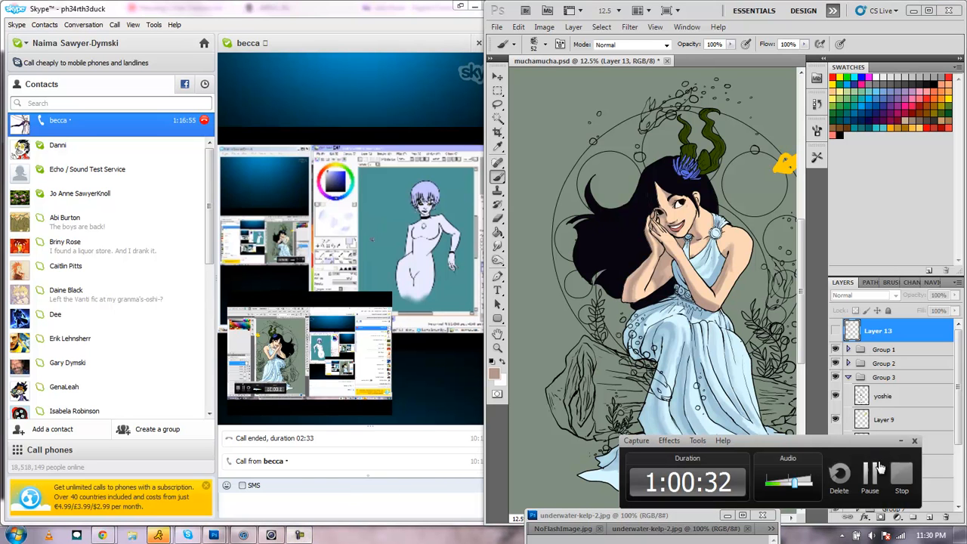